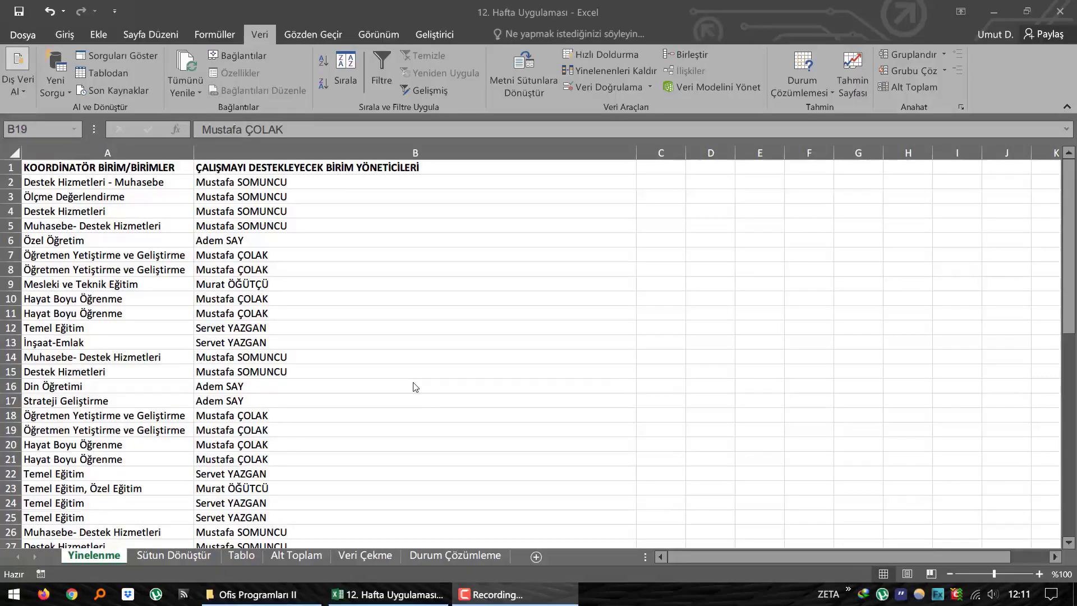
# Step: Look over the managers list in column B, selecting its repeated names in B2:B4 and B16:B17
pyautogui.hotkey('ctrl', 'Home')
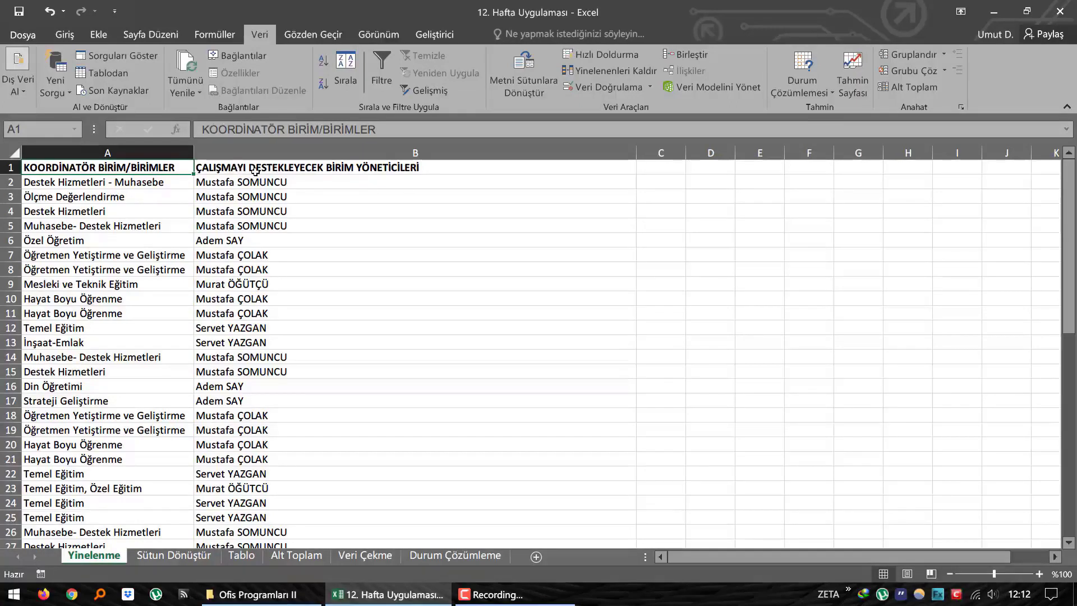
pyautogui.click(264, 171)
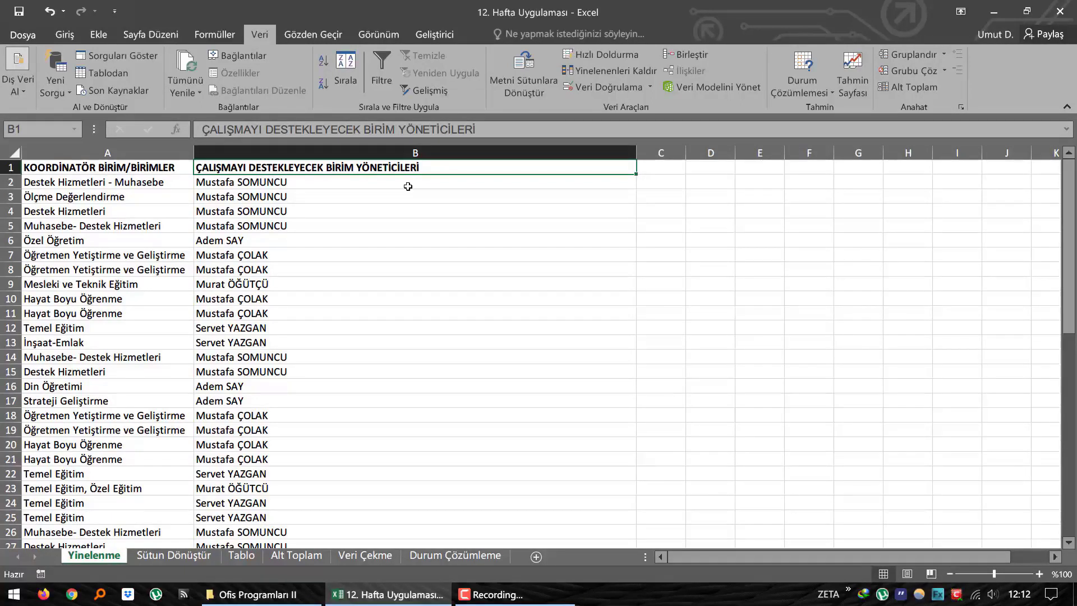
pyautogui.moveTo(408, 187); pyautogui.dragTo(399, 587)
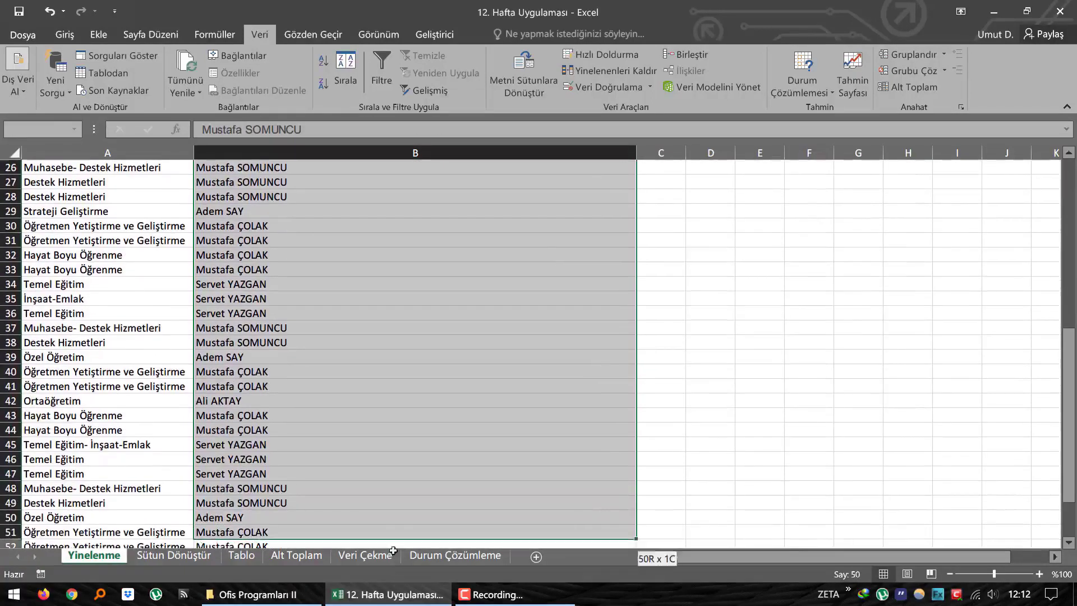
pyautogui.moveTo(399, 587); pyautogui.dragTo(394, 525)
pyautogui.scroll(5, 446, 502)
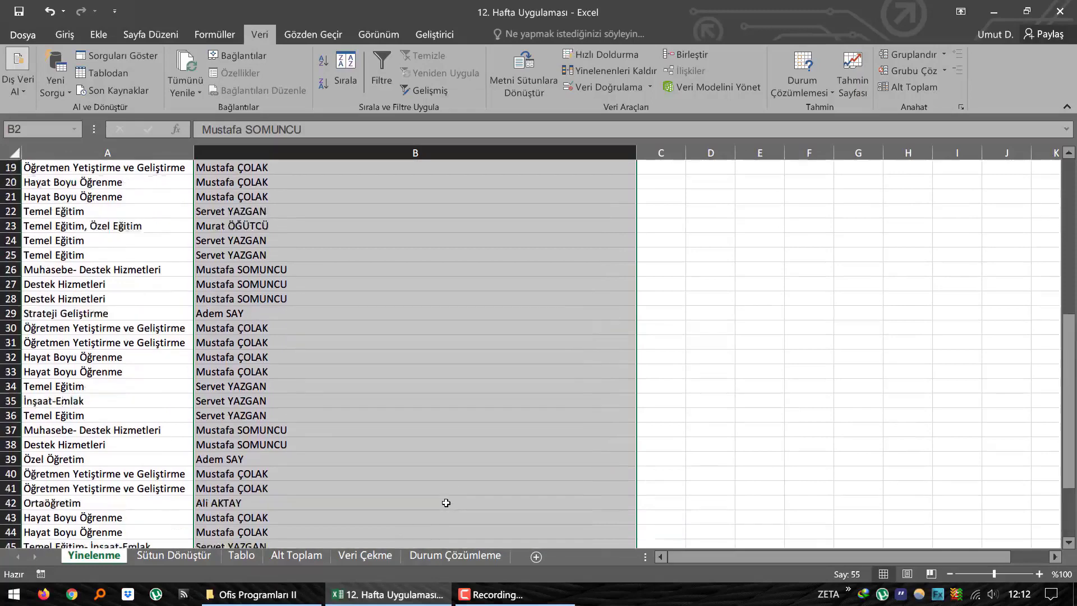
pyautogui.scroll(5, 446, 502)
pyautogui.scroll(1, 446, 502)
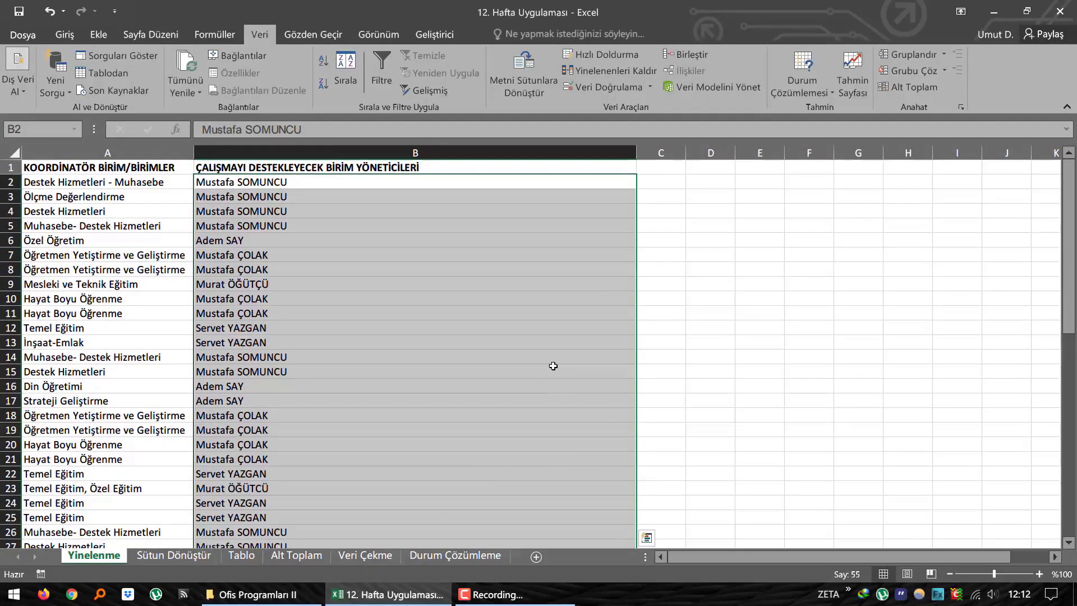
pyautogui.moveTo(313, 183); pyautogui.dragTo(306, 226)
pyautogui.click(315, 242)
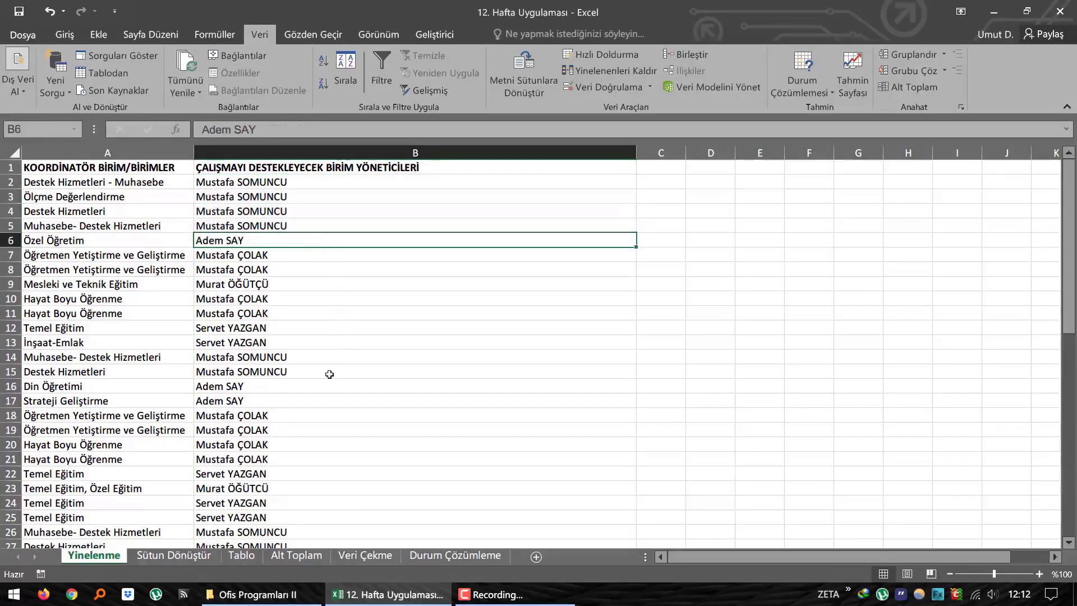
pyautogui.moveTo(252, 390); pyautogui.dragTo(286, 412)
pyautogui.scroll(-3, 301, 388)
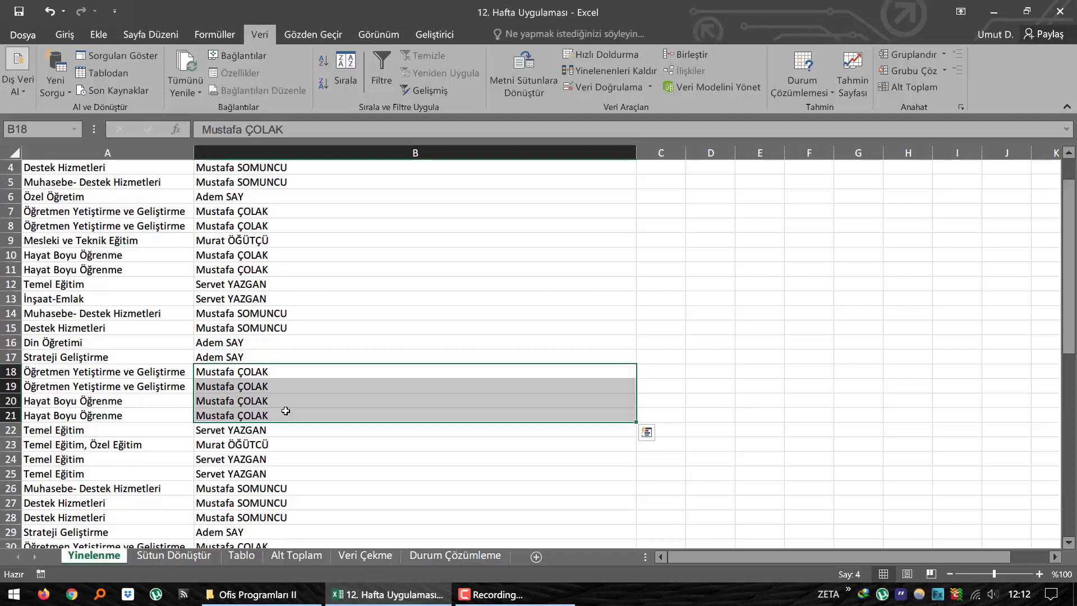
pyautogui.scroll(1, 350, 387)
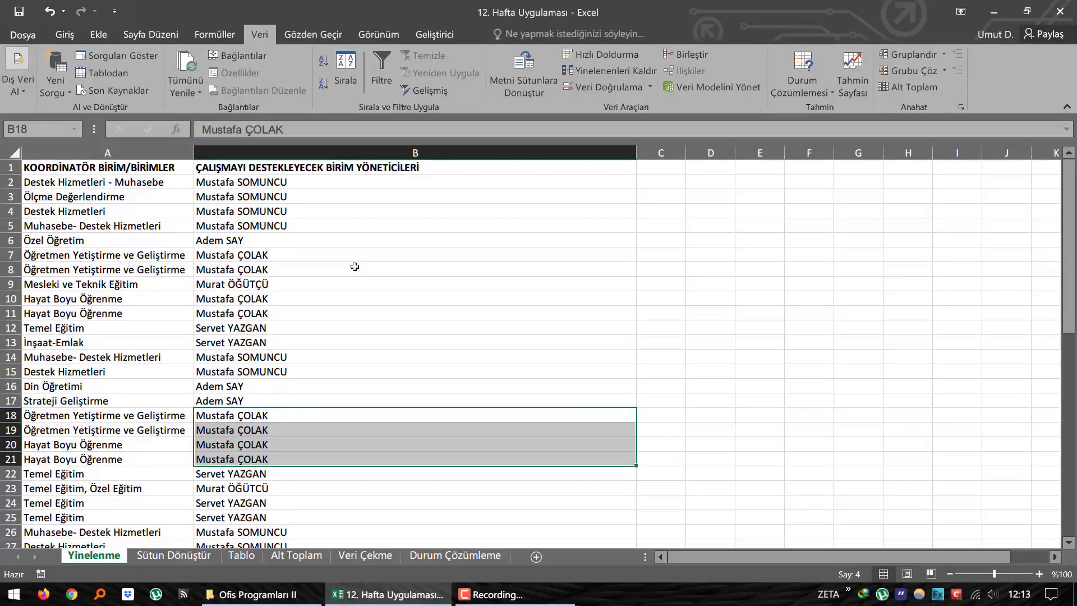
# Step: Delete the coordinator units column A and autofit the new column A to its longest entry
pyautogui.click(142, 149)
pyautogui.rightClick(142, 149)
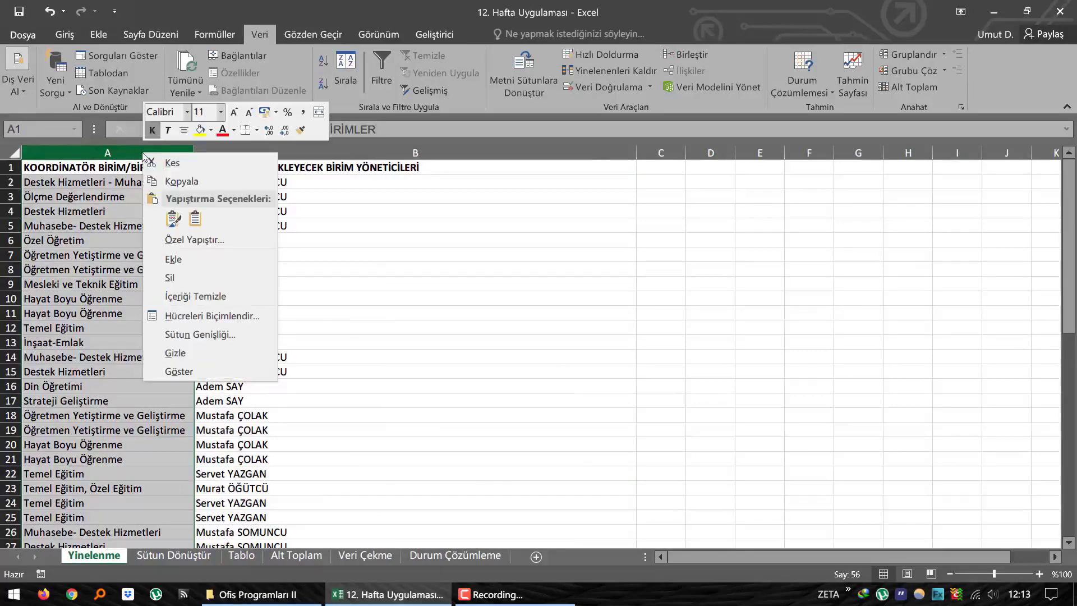
pyautogui.click(163, 279)
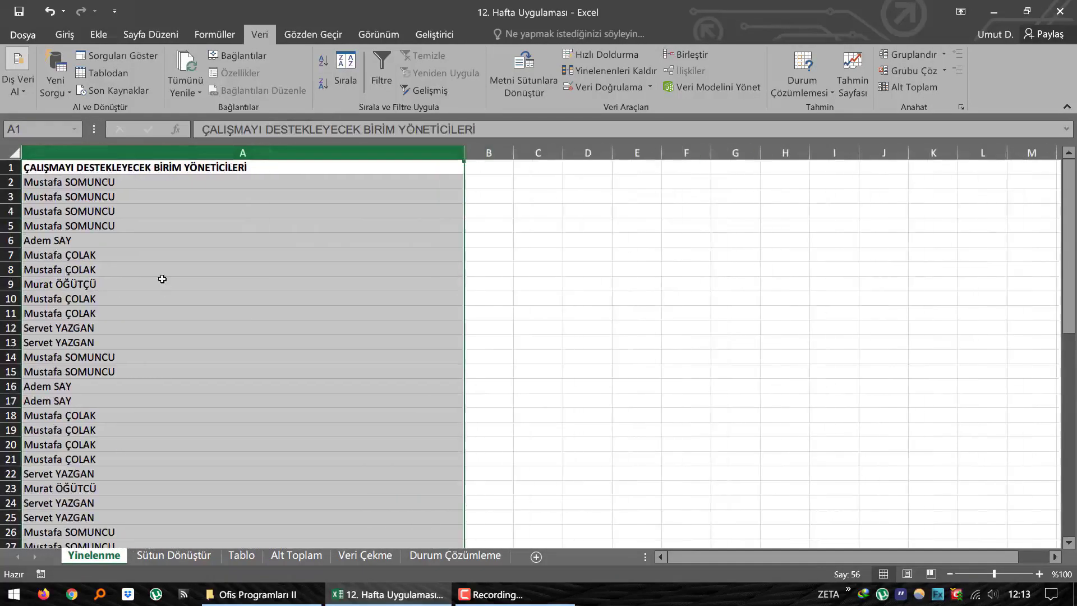
pyautogui.click(160, 284)
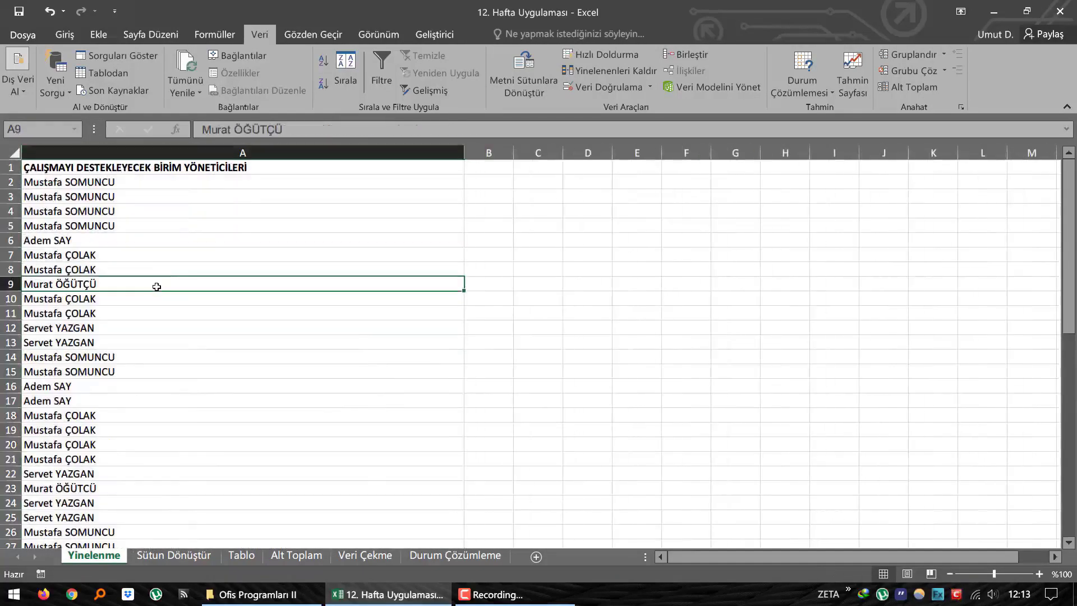
pyautogui.doubleClick(464, 153)
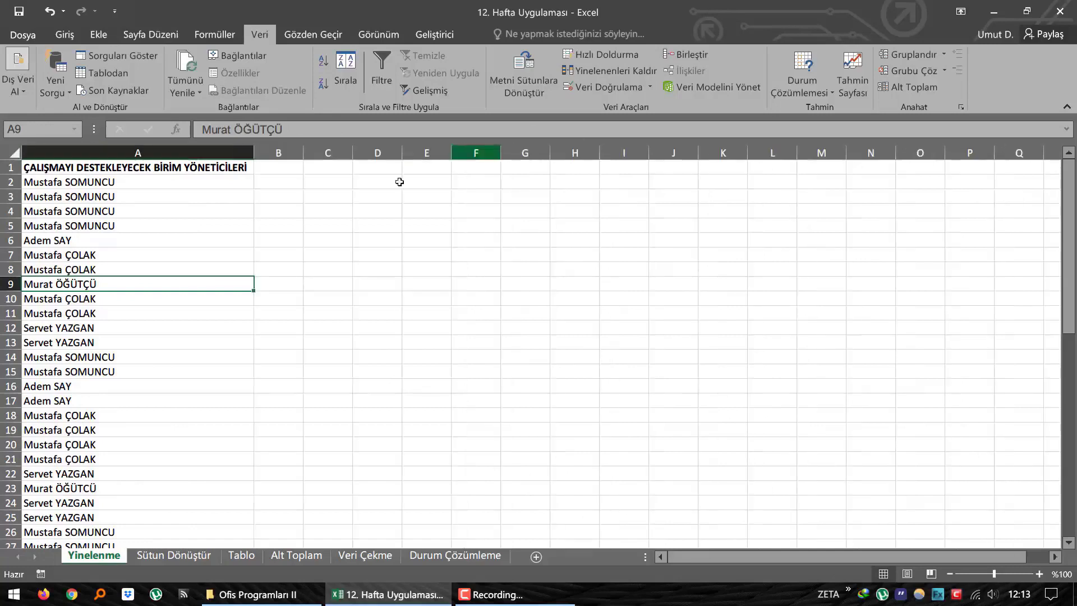
# Step: Select the manager names down column A, then place the cursor in cell A2
pyautogui.click(172, 179)
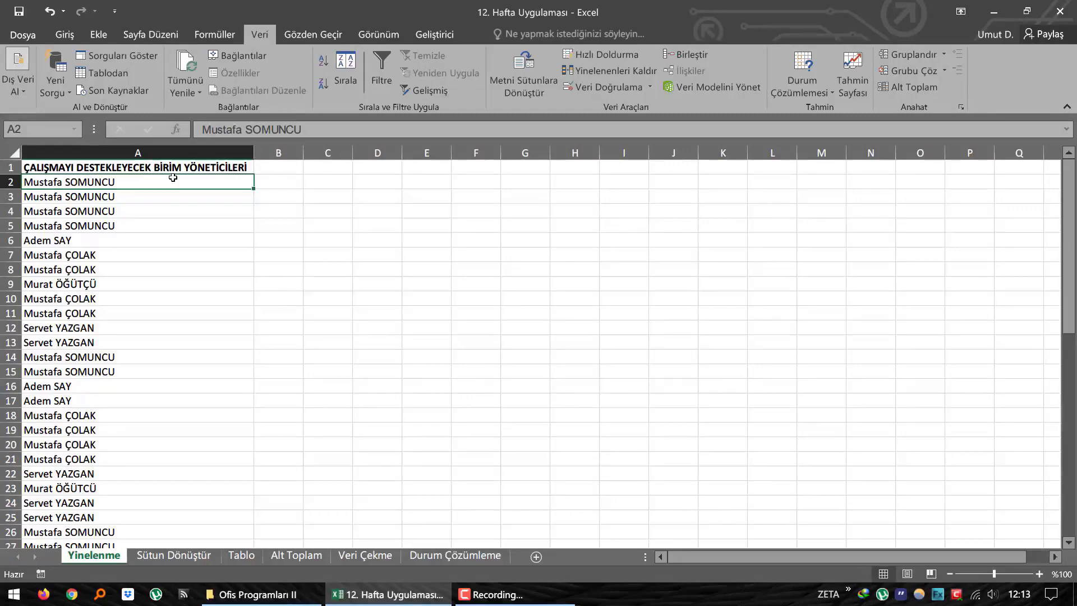
pyautogui.moveTo(172, 177); pyautogui.dragTo(169, 573)
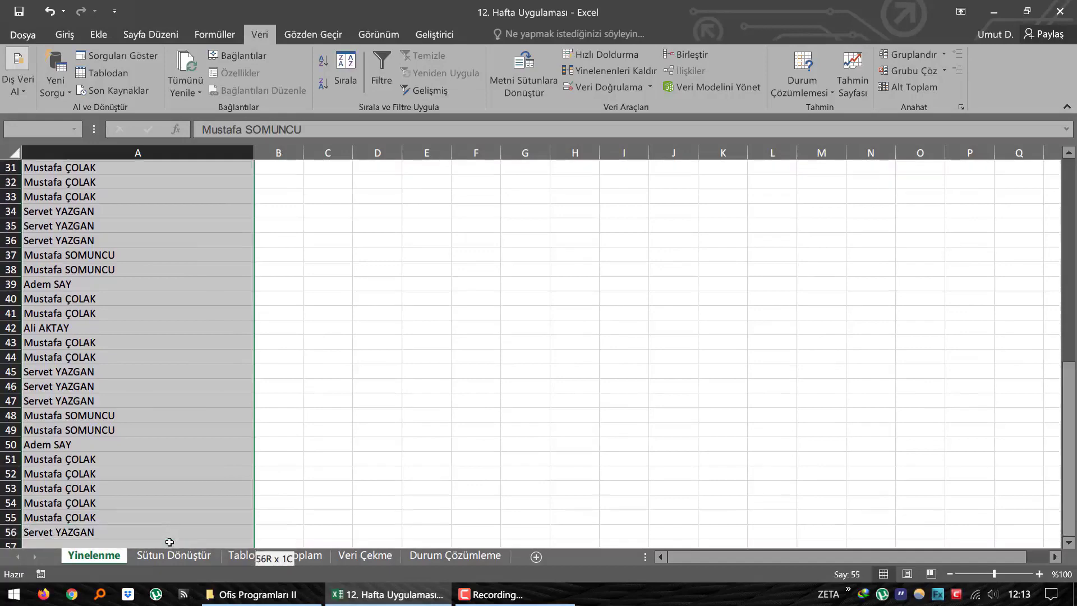
pyautogui.moveTo(168, 573); pyautogui.dragTo(170, 534)
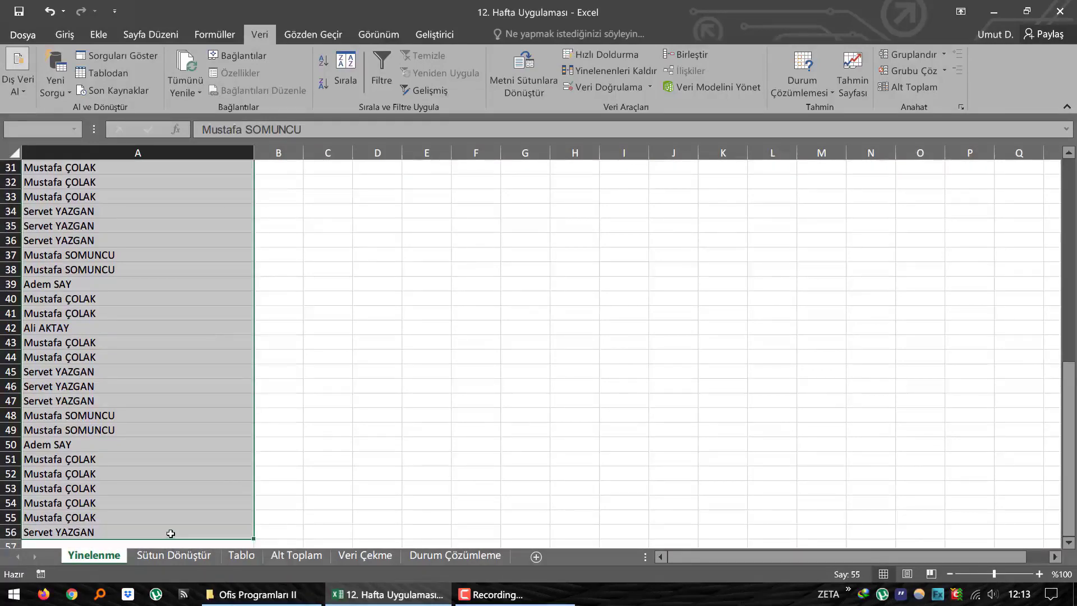
pyautogui.scroll(3, 305, 419)
pyautogui.scroll(4, 303, 419)
pyautogui.scroll(3, 315, 382)
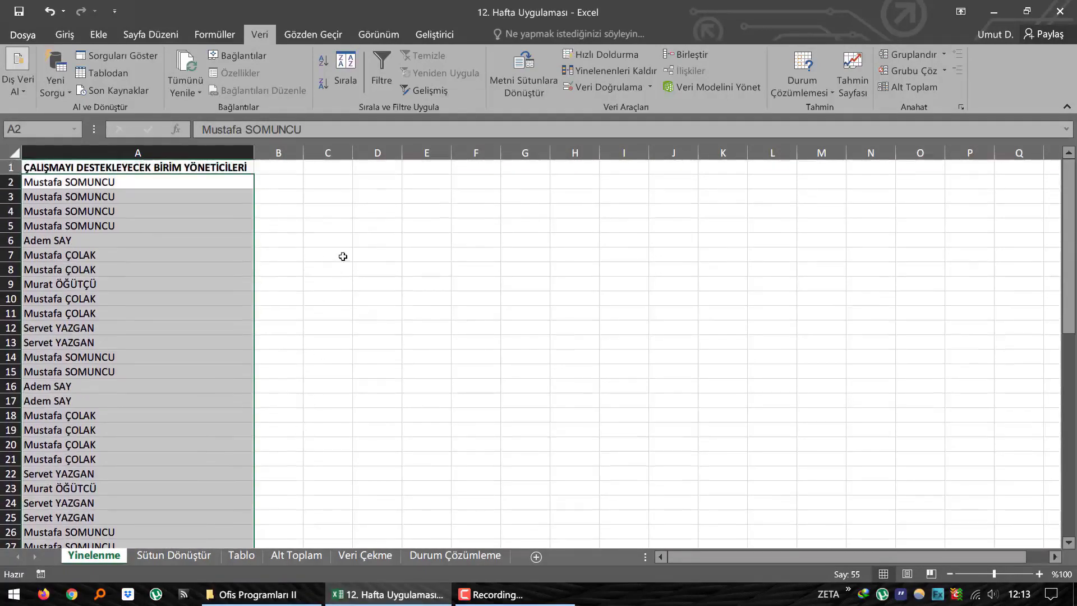
pyautogui.click(345, 243)
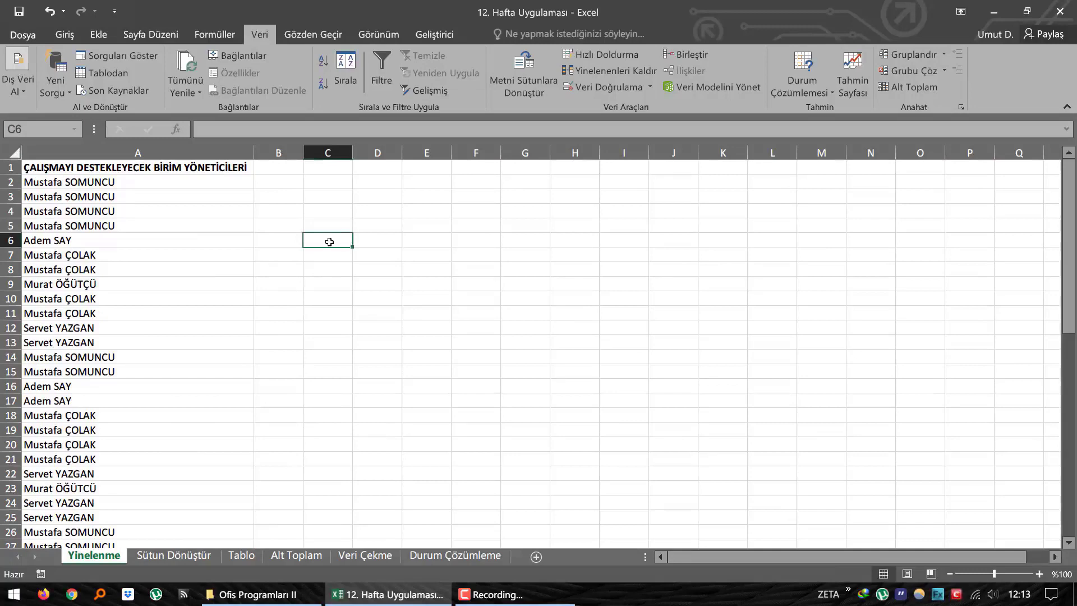
pyautogui.click(145, 182)
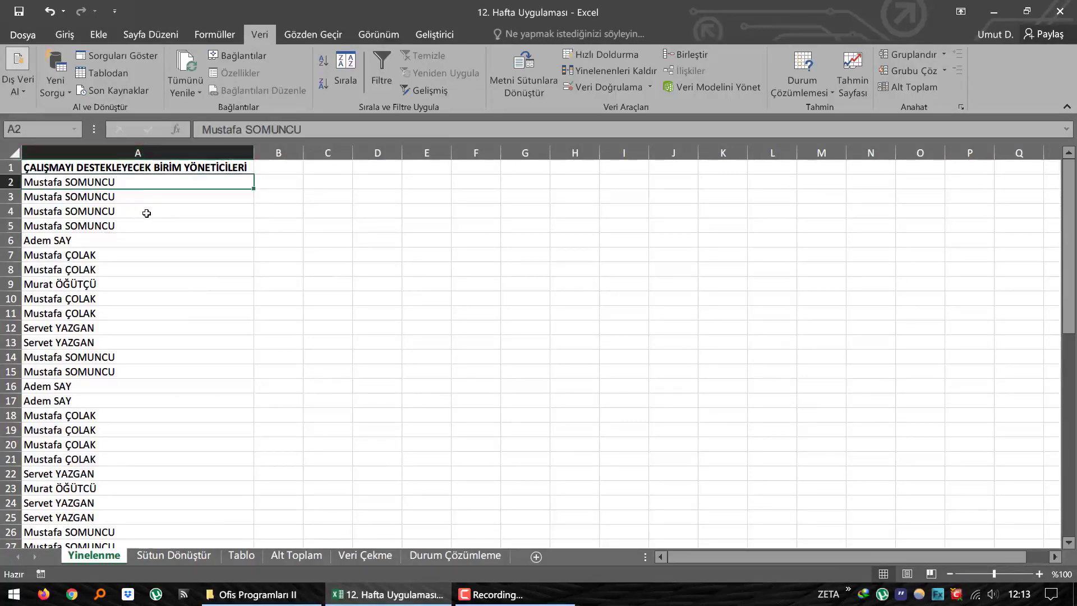
# Step: Run Yinelenenleri Kaldır on the managers list, removing 48 repeats and leaving 7 unique names
pyautogui.click(586, 74)
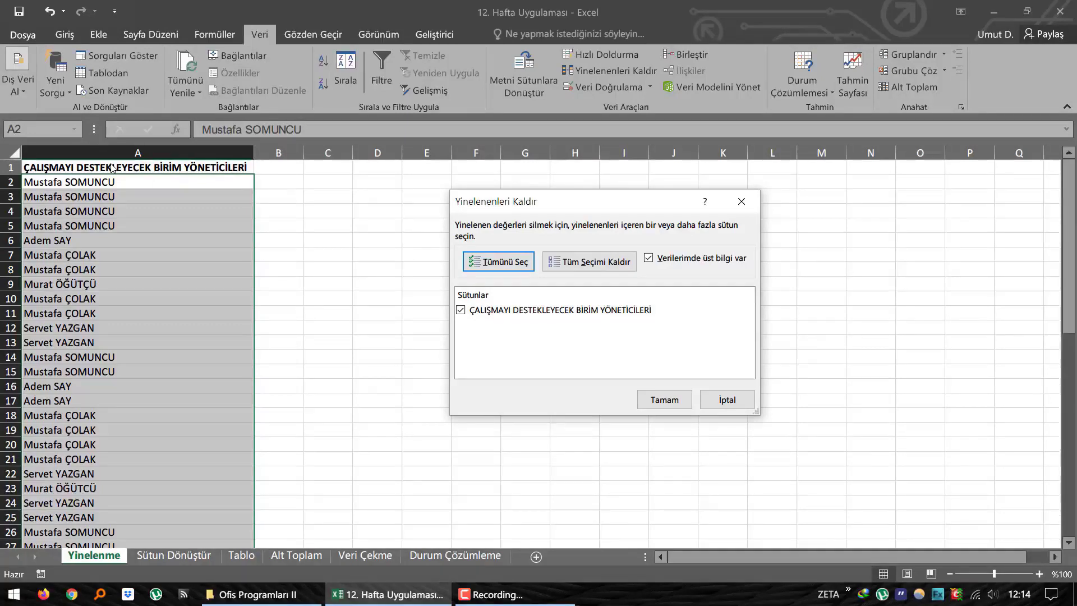
pyautogui.click(653, 397)
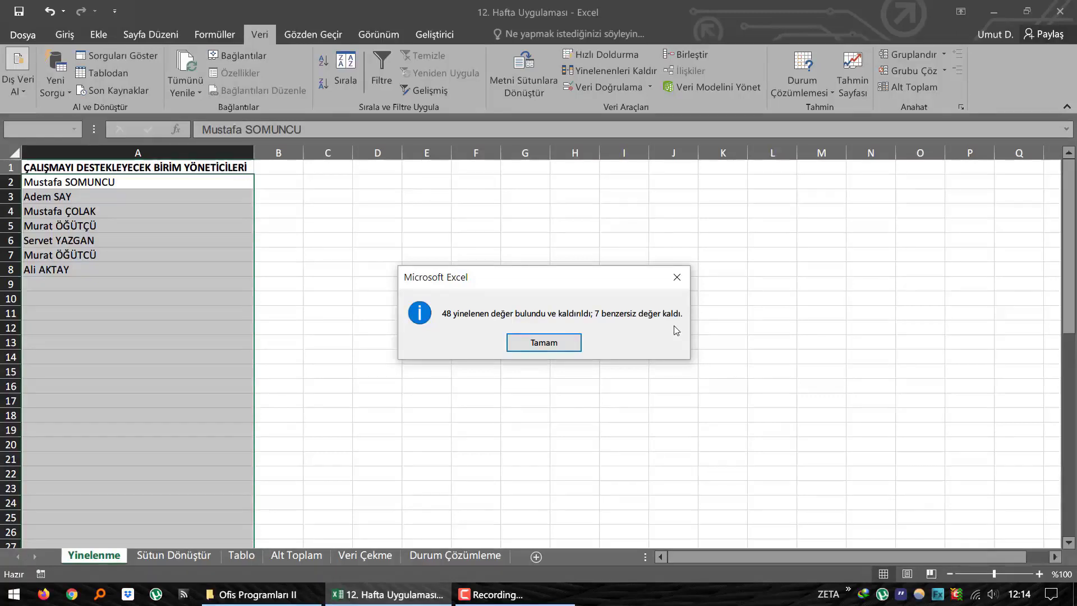
pyautogui.click(571, 345)
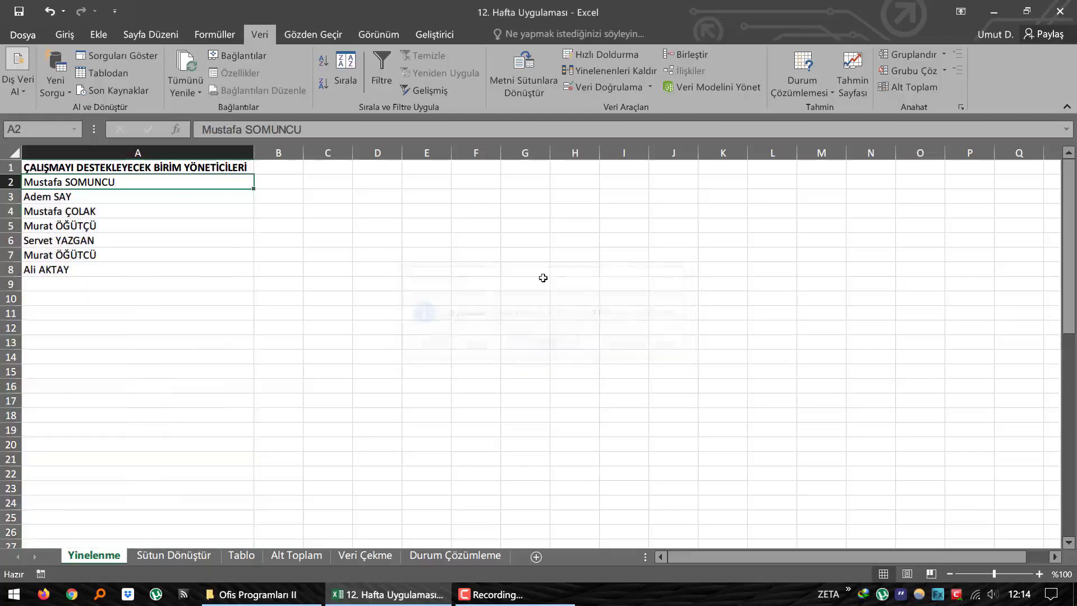
pyautogui.click(513, 193)
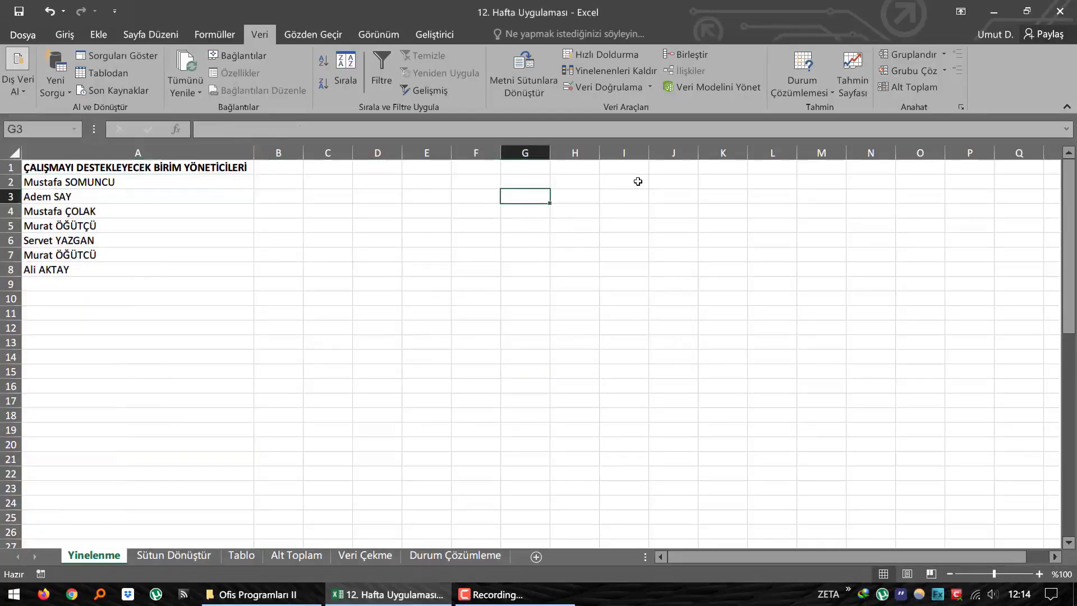
pyautogui.press('Right')
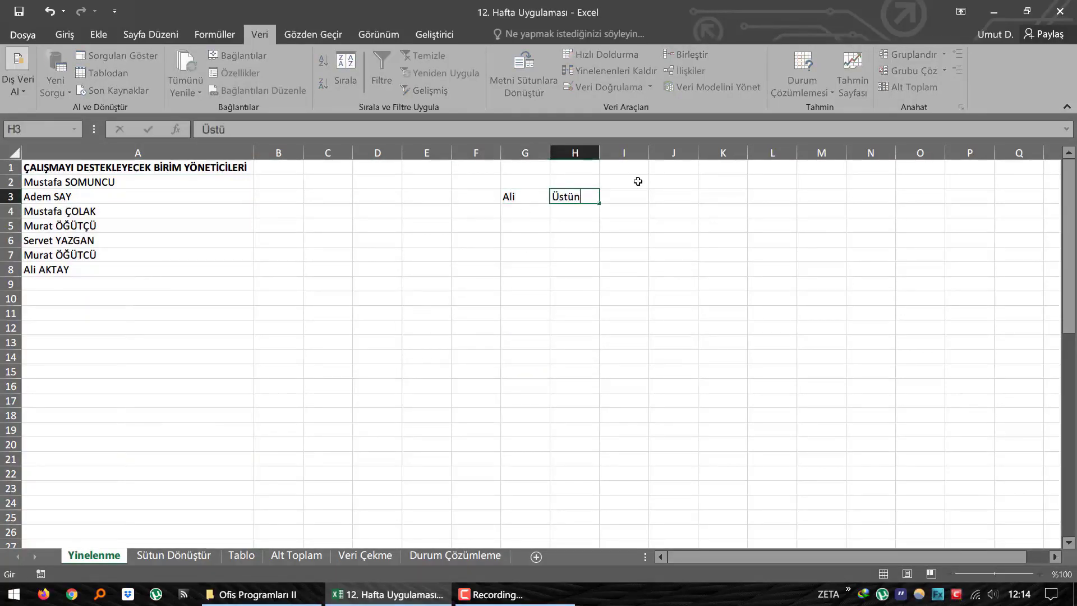
pyautogui.press('Return')
pyautogui.press('Left')
pyautogui.press('Right')
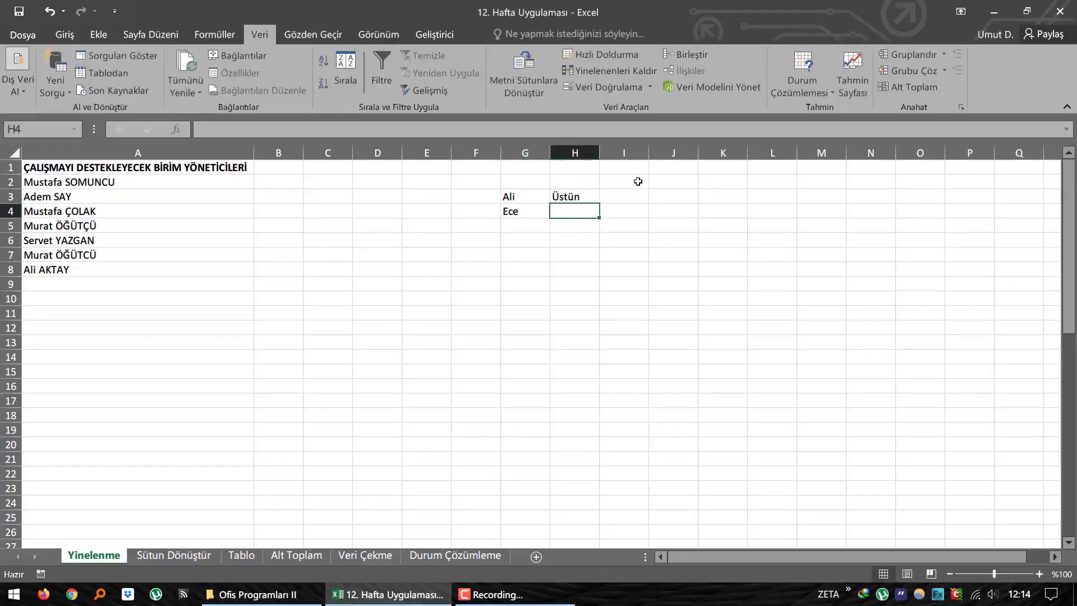
pyautogui.press('Return')
pyautogui.press('Left')
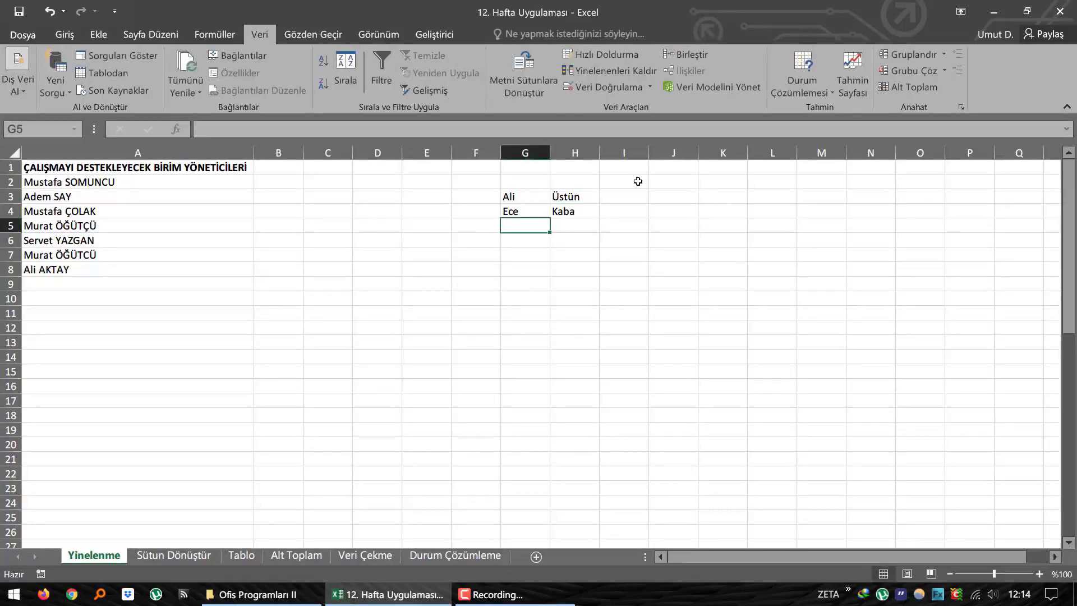
pyautogui.press('Right')
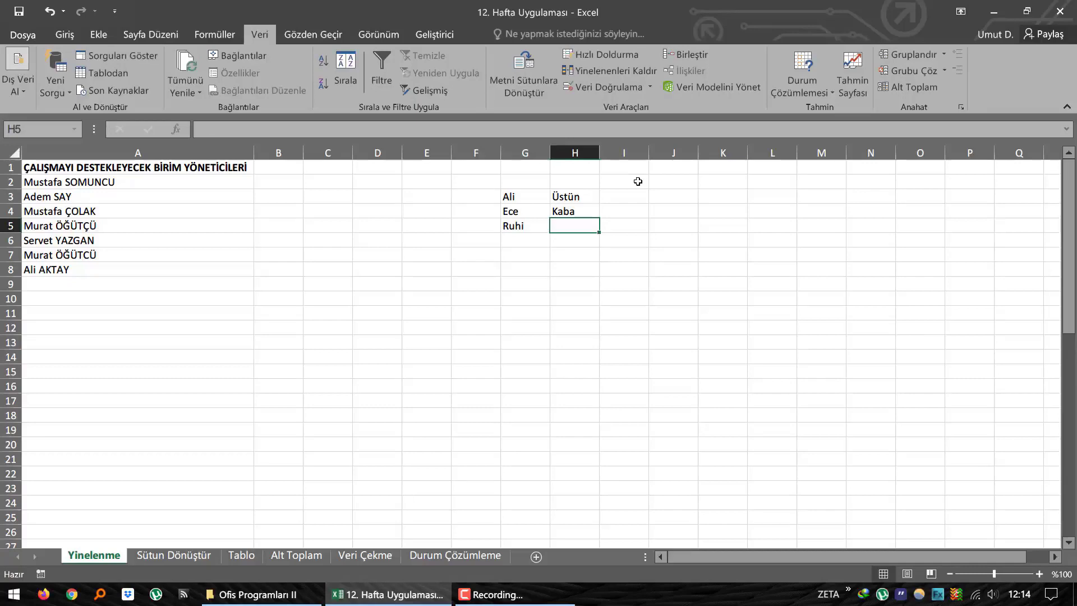
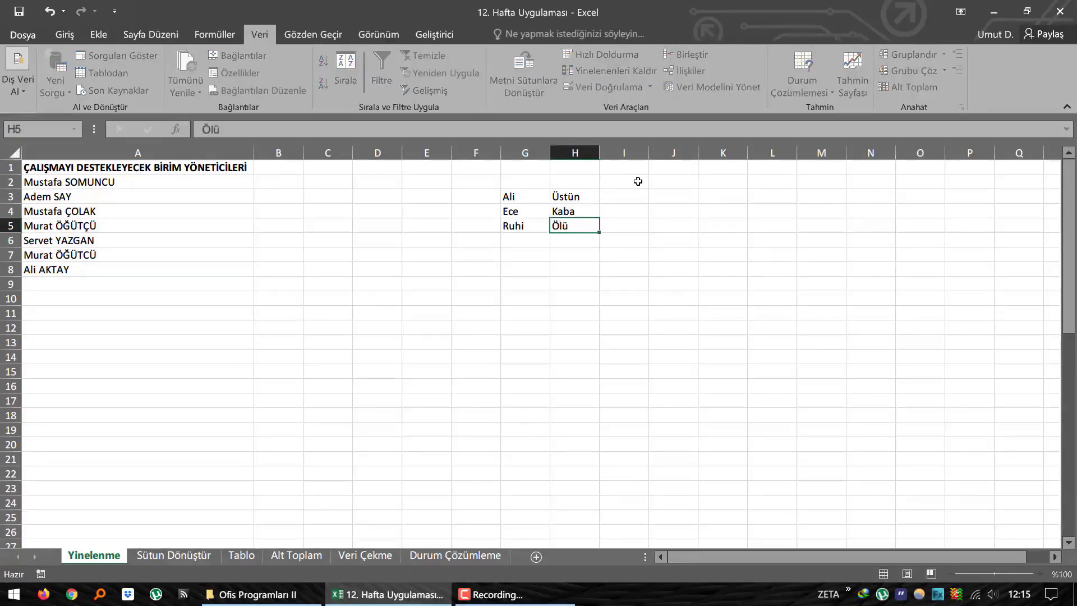
pyautogui.press('Return')
pyautogui.press('Left')
pyautogui.write('Ali')
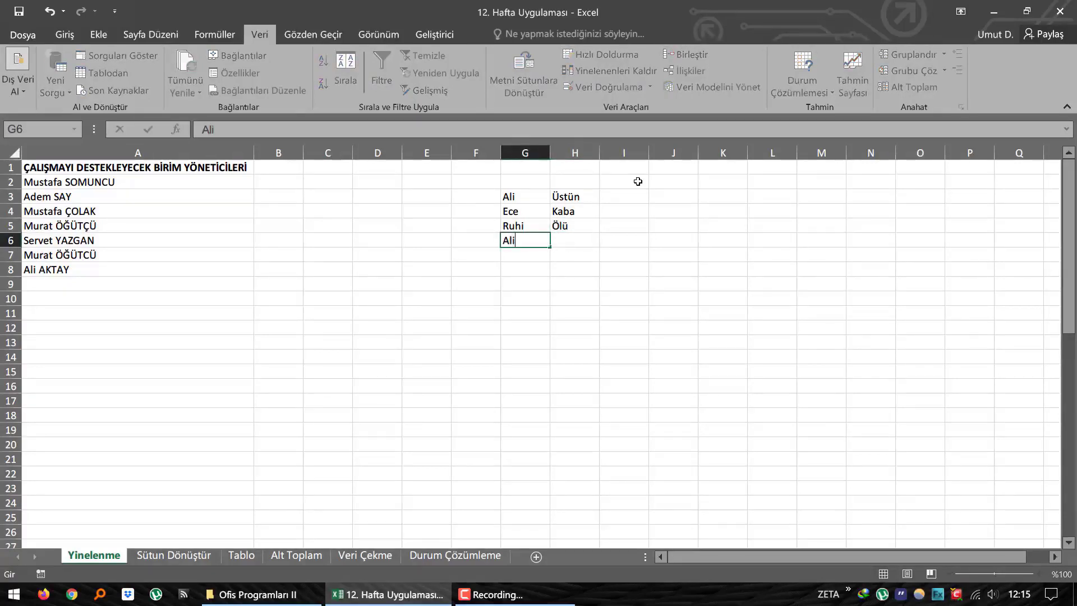
pyautogui.press('Tab')
pyautogui.write('Ü')
pyautogui.press('Return')
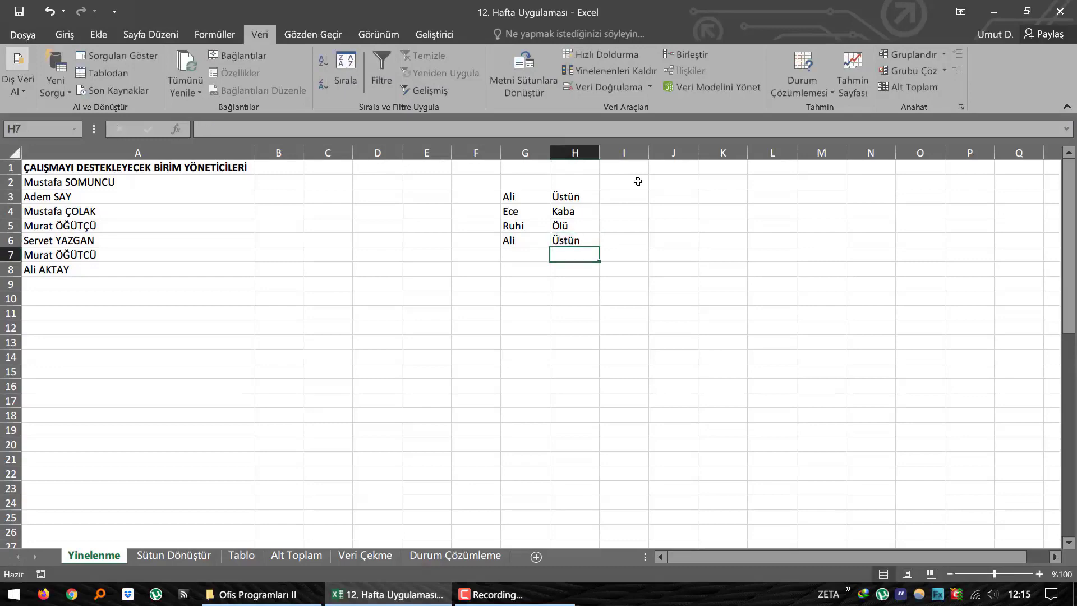
# Step: Add the headers Ad and Soyad in G2:H2 and make them bold
pyautogui.keyDown('ctrl'); pyautogui.scroll(2, 724, 193); pyautogui.keyUp('ctrl')
pyautogui.scroll(1, 723, 192)
pyautogui.click(690, 194)
pyautogui.write('Ali')
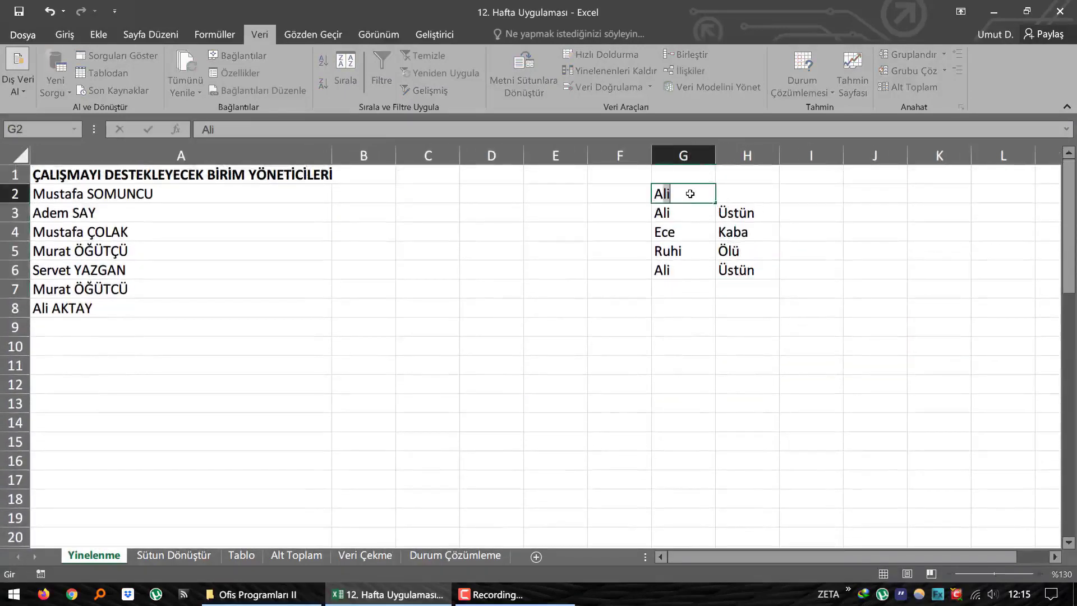
pyautogui.write('d')
pyautogui.press('Tab')
pyautogui.write('Soyad')
pyautogui.press('Return')
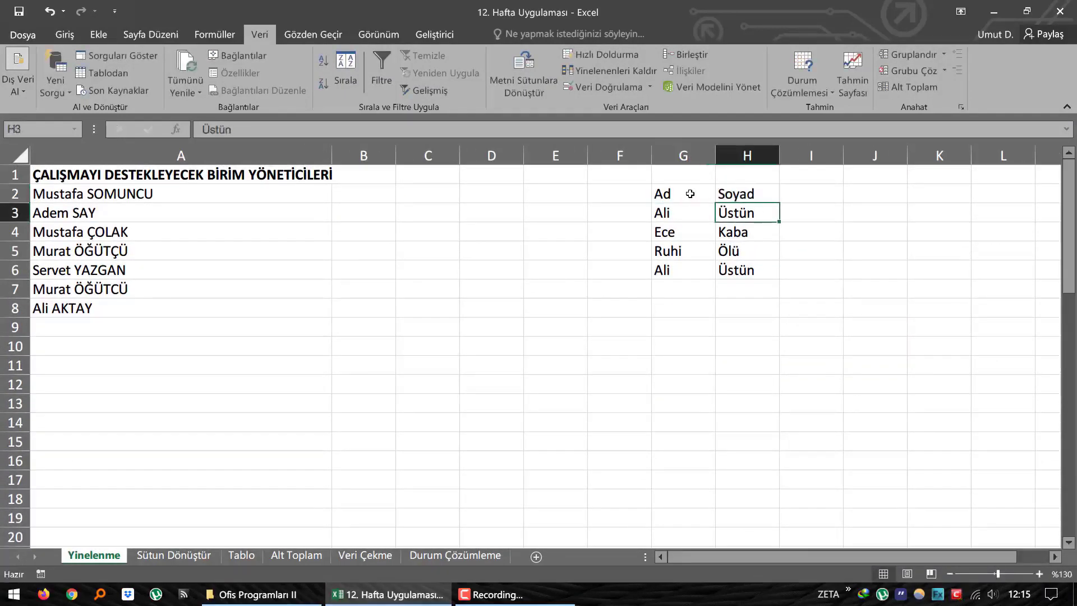
pyautogui.scroll(-1, 738, 246)
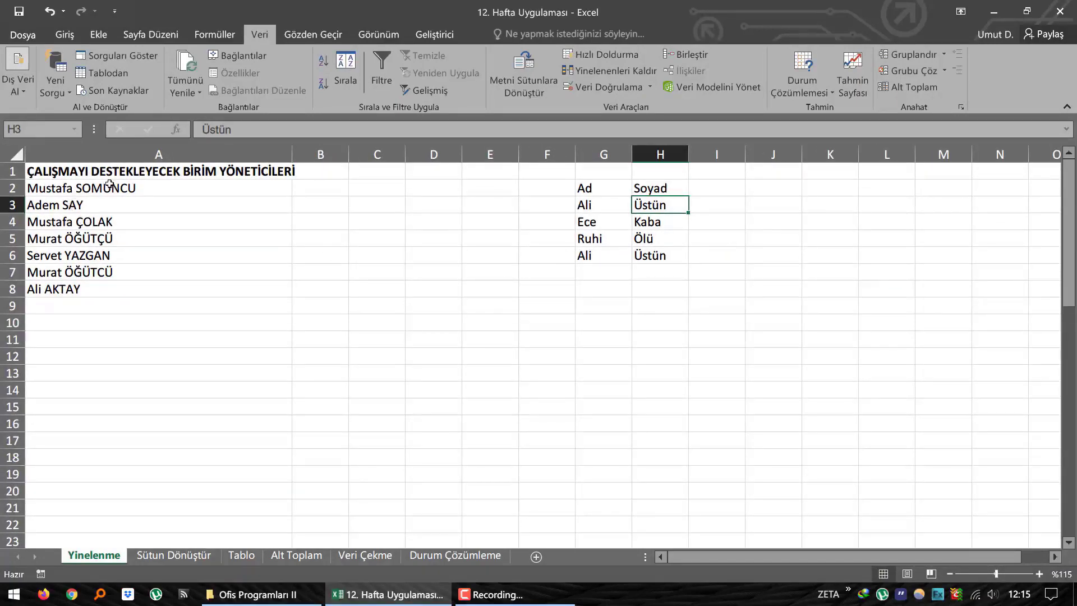
pyautogui.moveTo(111, 186); pyautogui.dragTo(120, 288)
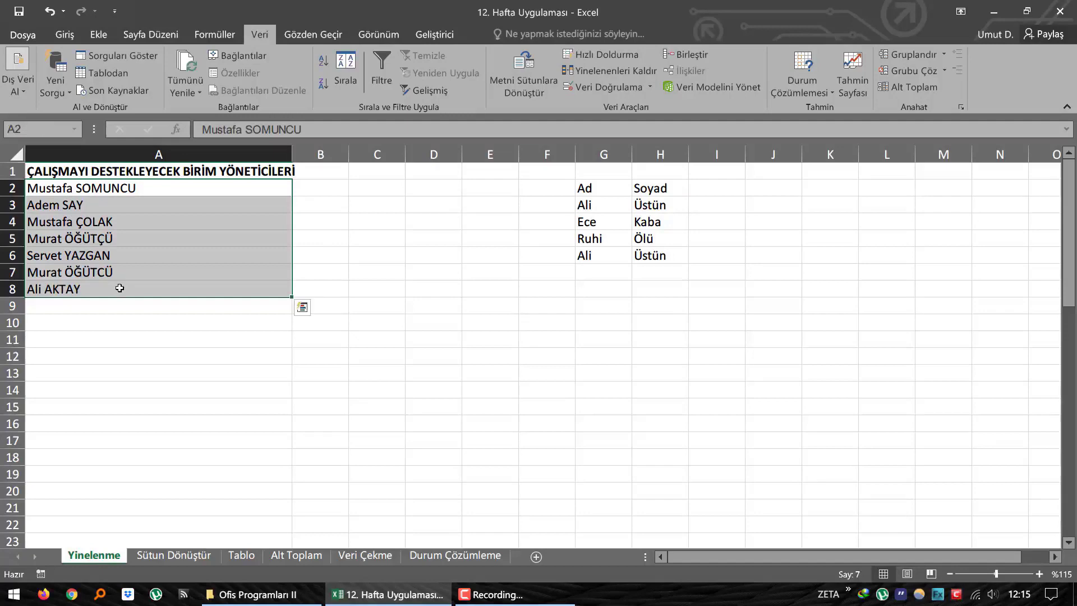
pyautogui.moveTo(605, 187); pyautogui.dragTo(649, 186)
pyautogui.hotkey('ctrl', 'k')
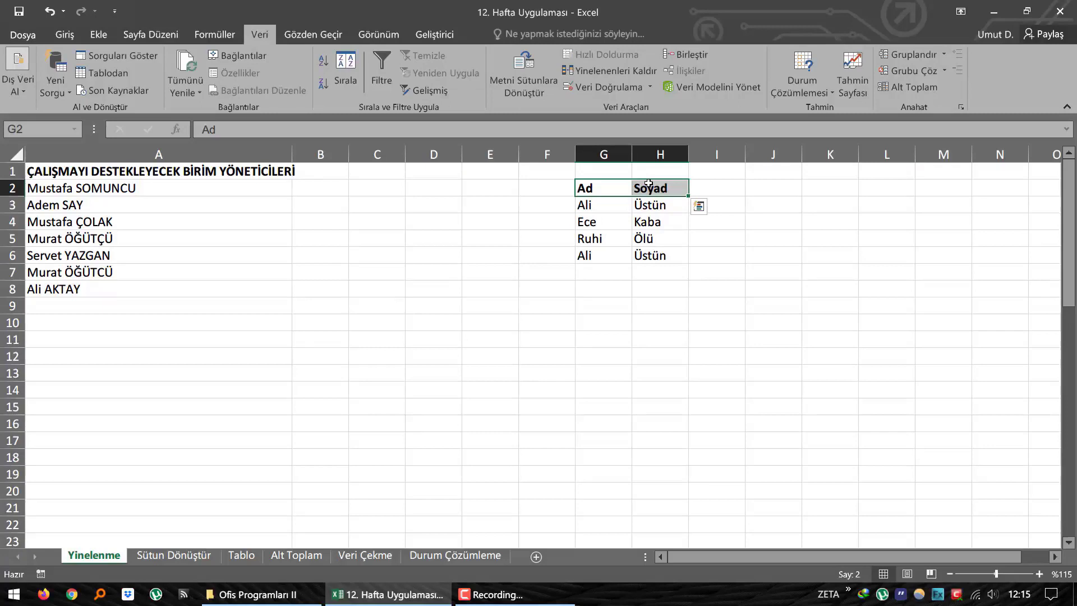
pyautogui.click(610, 208)
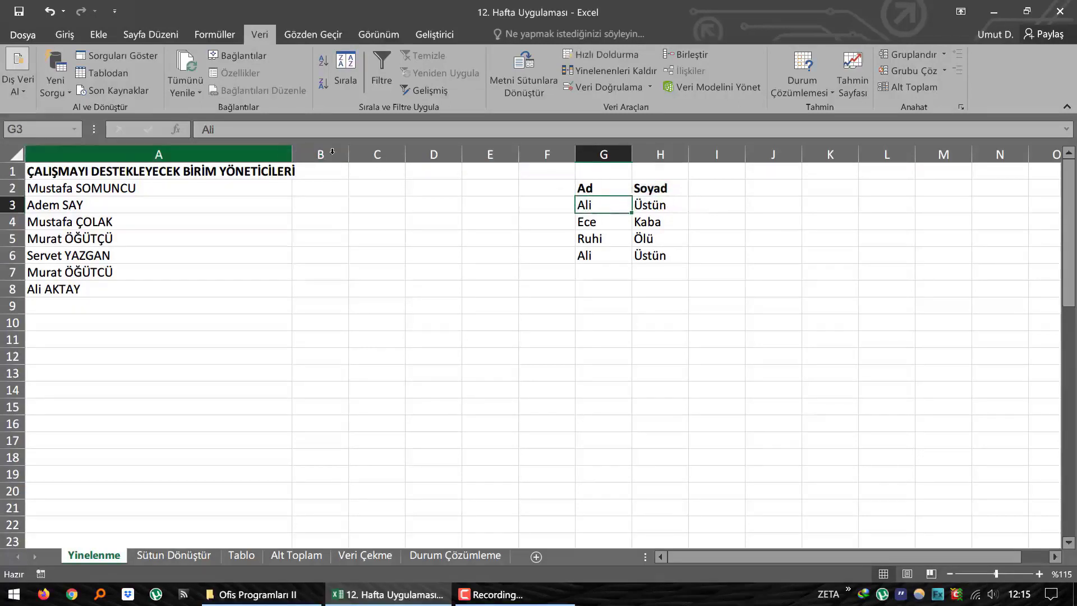
# Step: Delete column A holding the manager names
pyautogui.click(274, 162)
pyautogui.rightClick(274, 161)
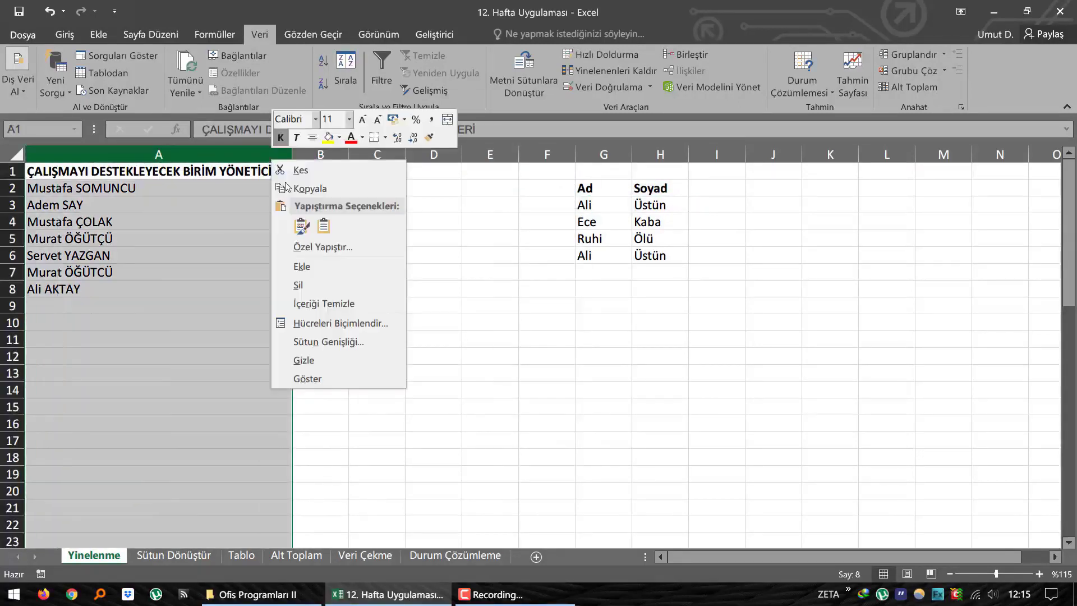
pyautogui.click(339, 279)
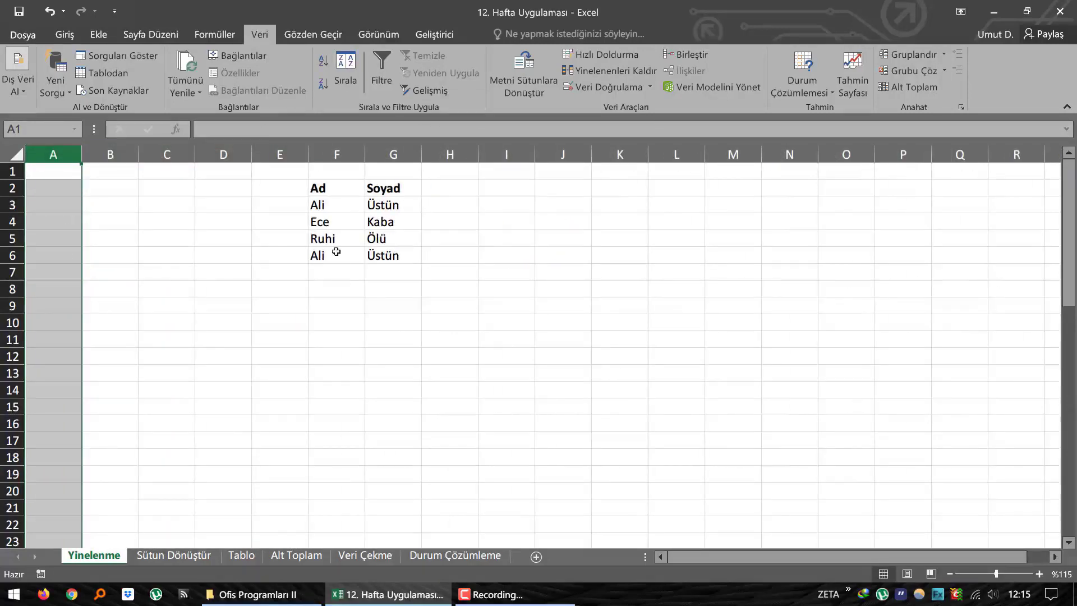
pyautogui.click(326, 205)
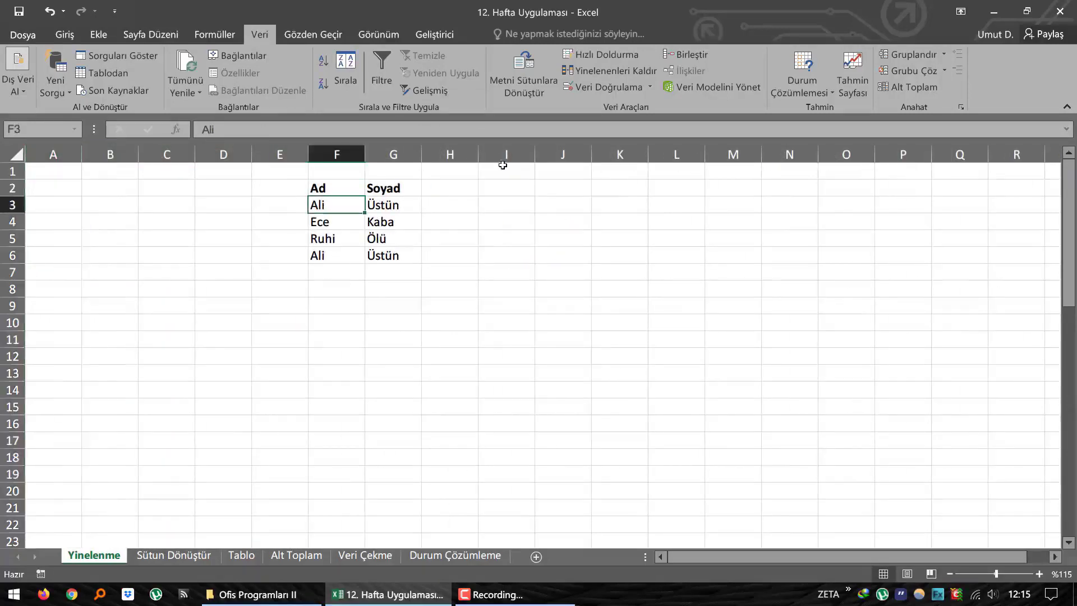
pyautogui.click(622, 72)
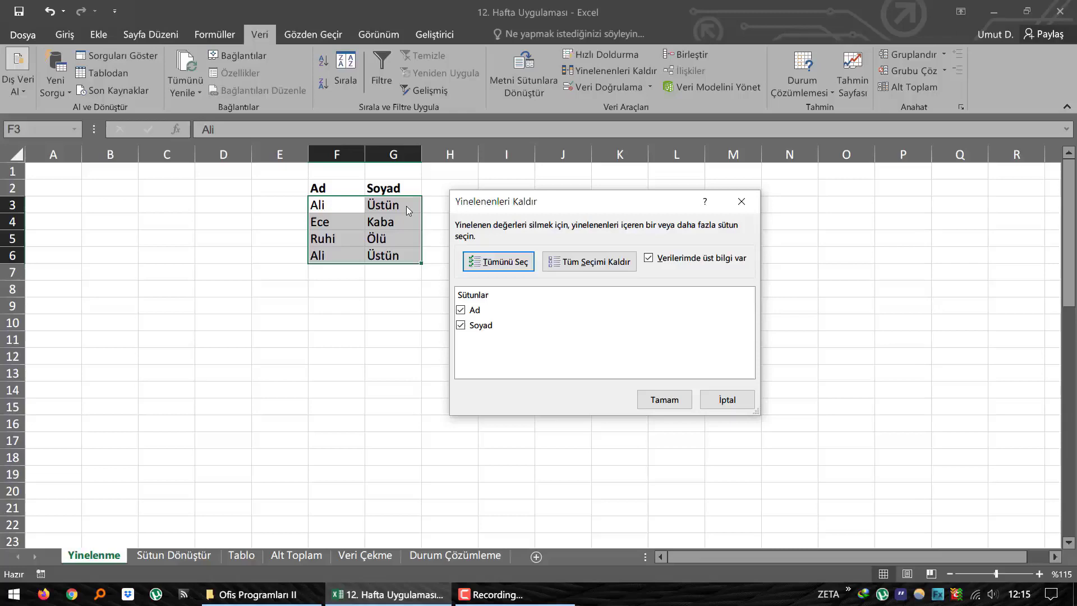
pyautogui.click(665, 400)
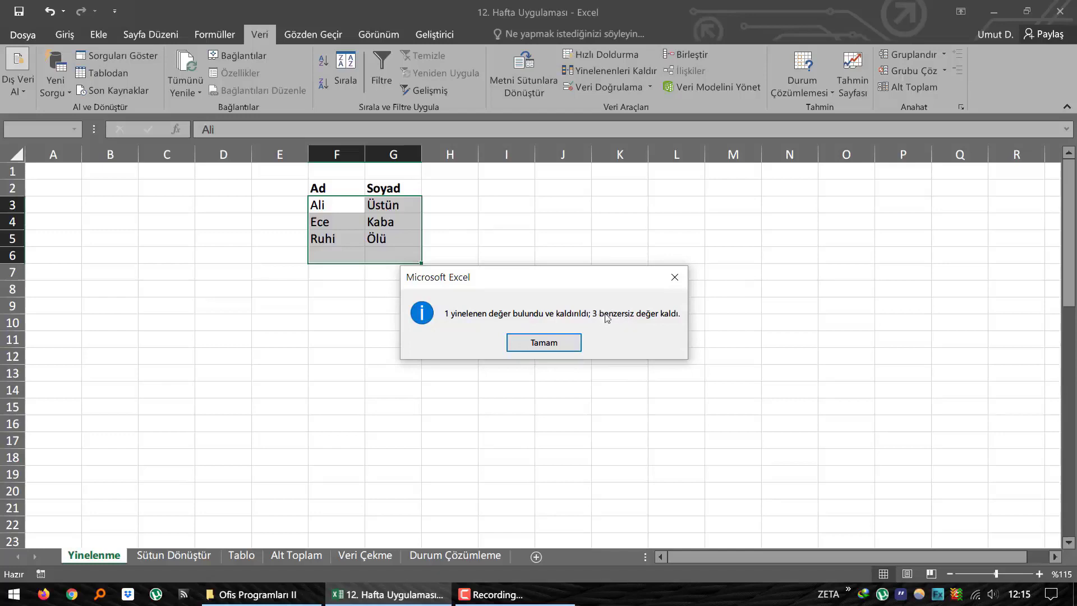
pyautogui.click(567, 344)
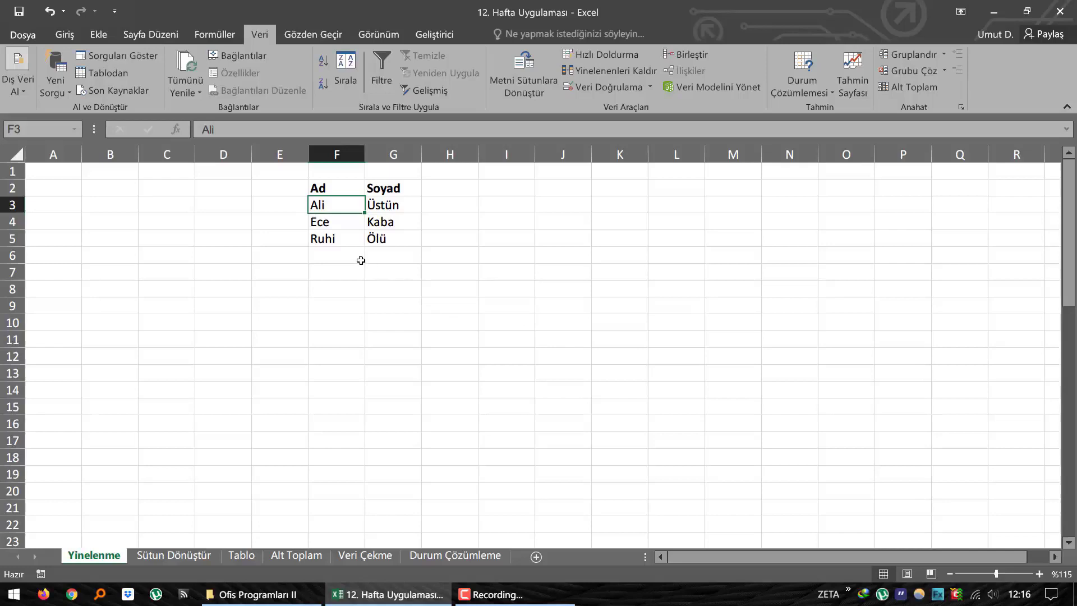
pyautogui.hotkey('ctrl', 'z')
pyautogui.hotkey('shift', 'Right')
pyautogui.click(354, 203)
pyautogui.click(370, 204)
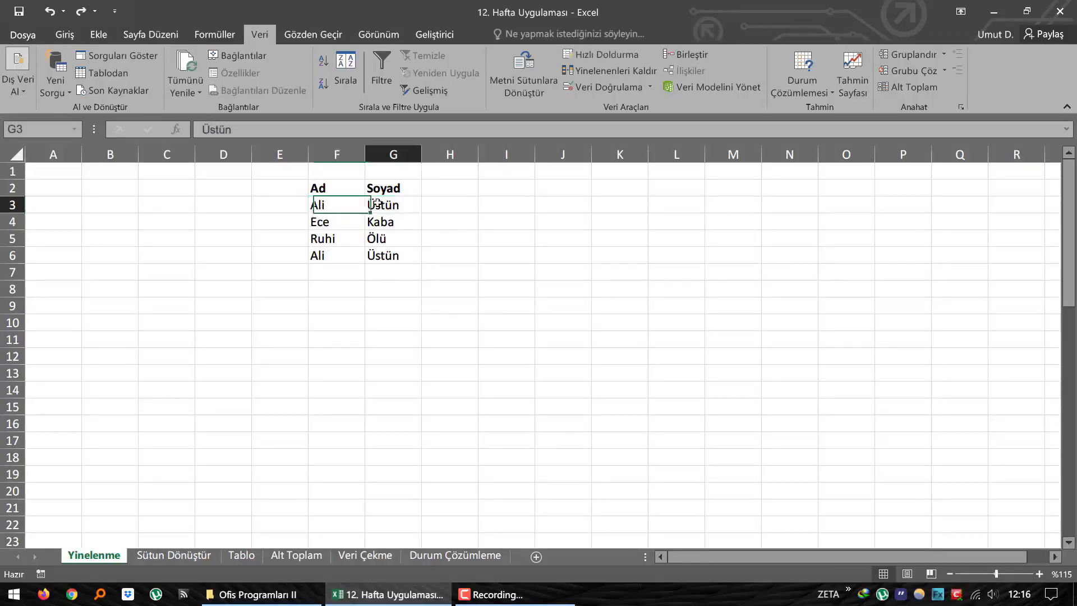
pyautogui.doubleClick(333, 257)
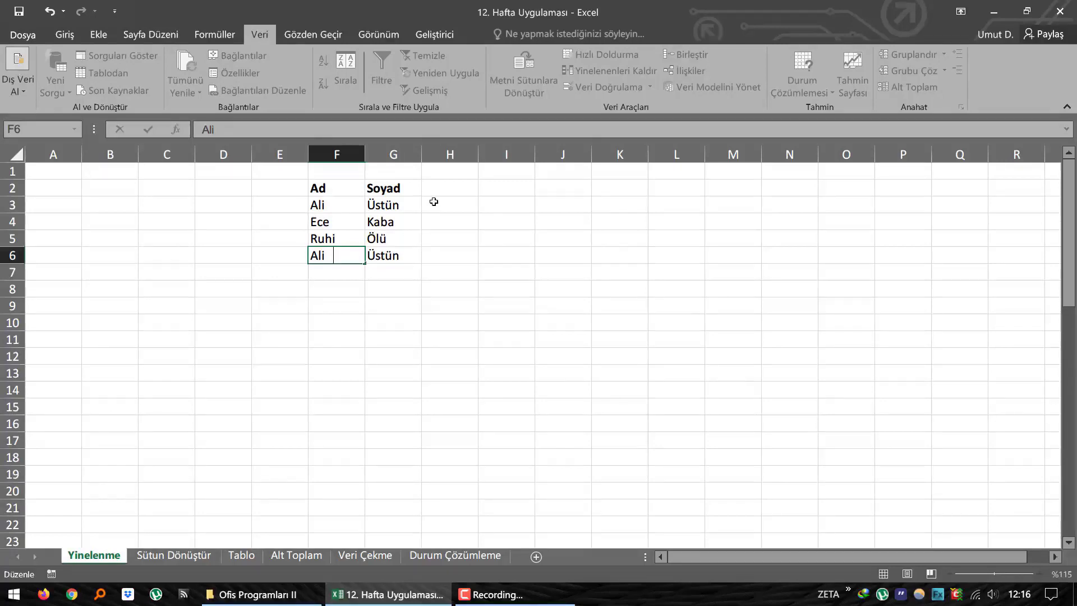
# Step: Enter =KIRP(F3) in H3 and fill it down to H6
pyautogui.click(452, 184)
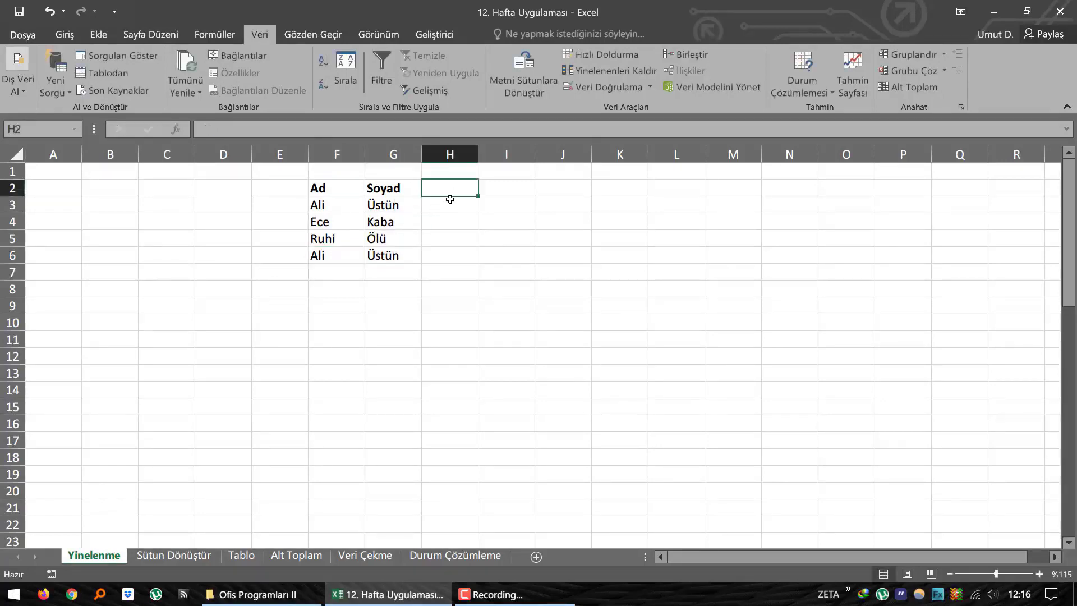
pyautogui.click(450, 200)
pyautogui.write('=kır')
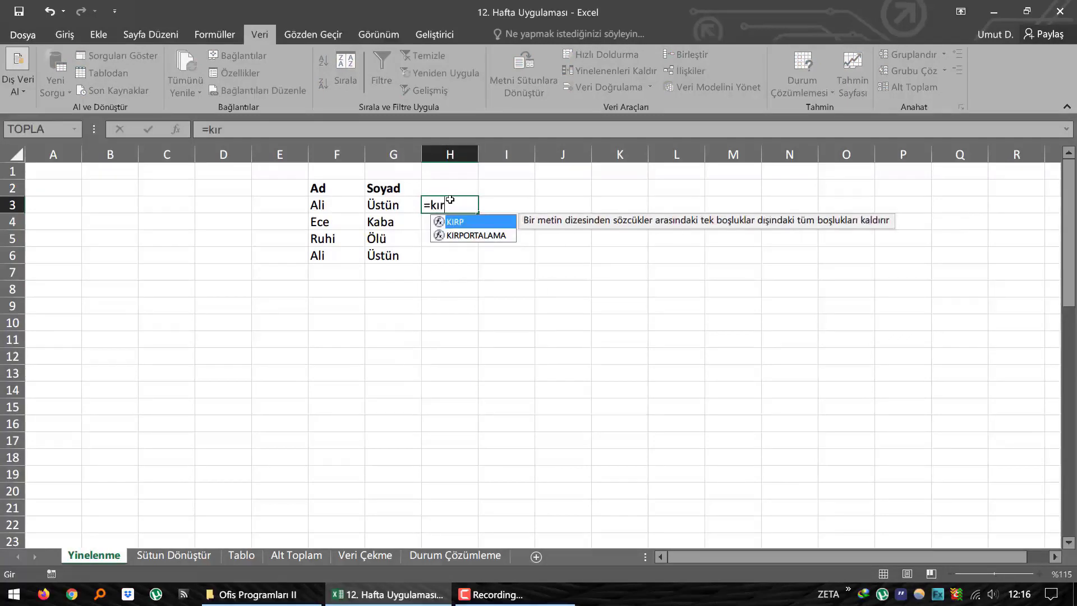
pyautogui.press('Tab')
pyautogui.click(324, 202)
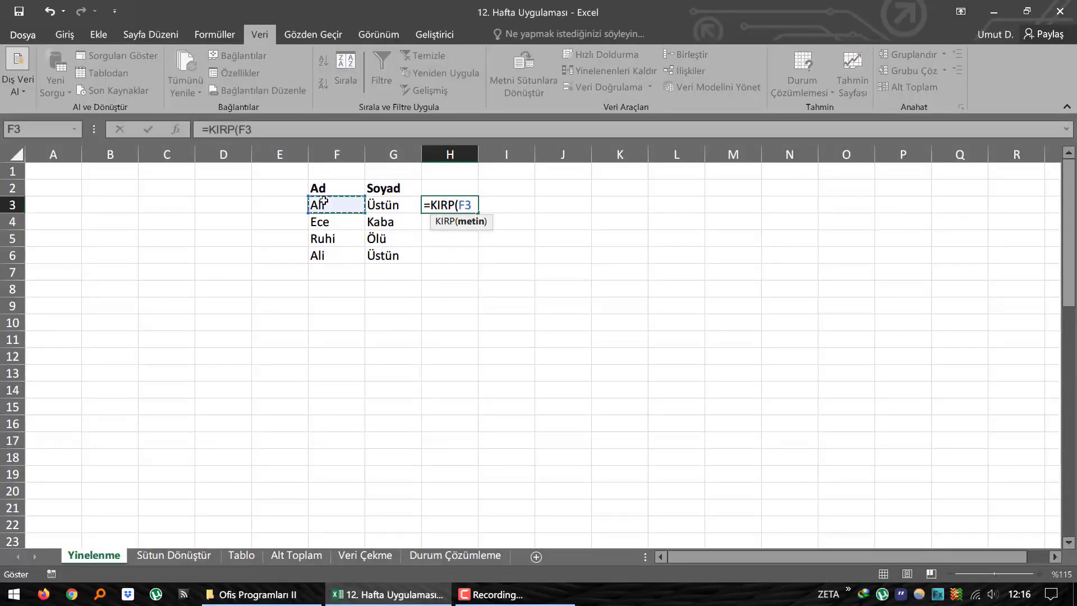
pyautogui.press('Return')
pyautogui.click(440, 205)
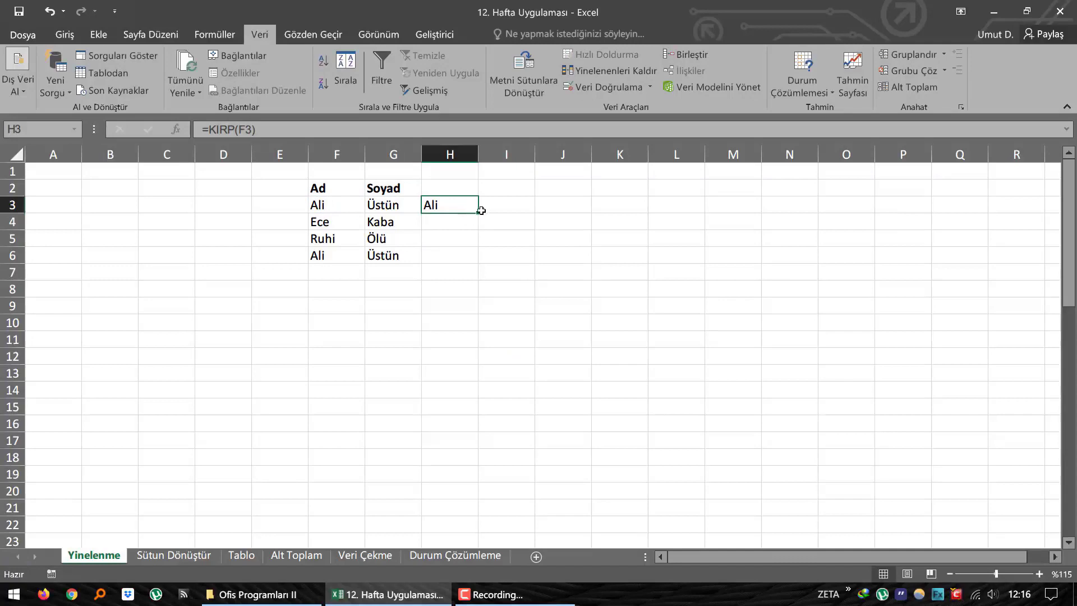
pyautogui.moveTo(478, 213); pyautogui.dragTo(479, 263)
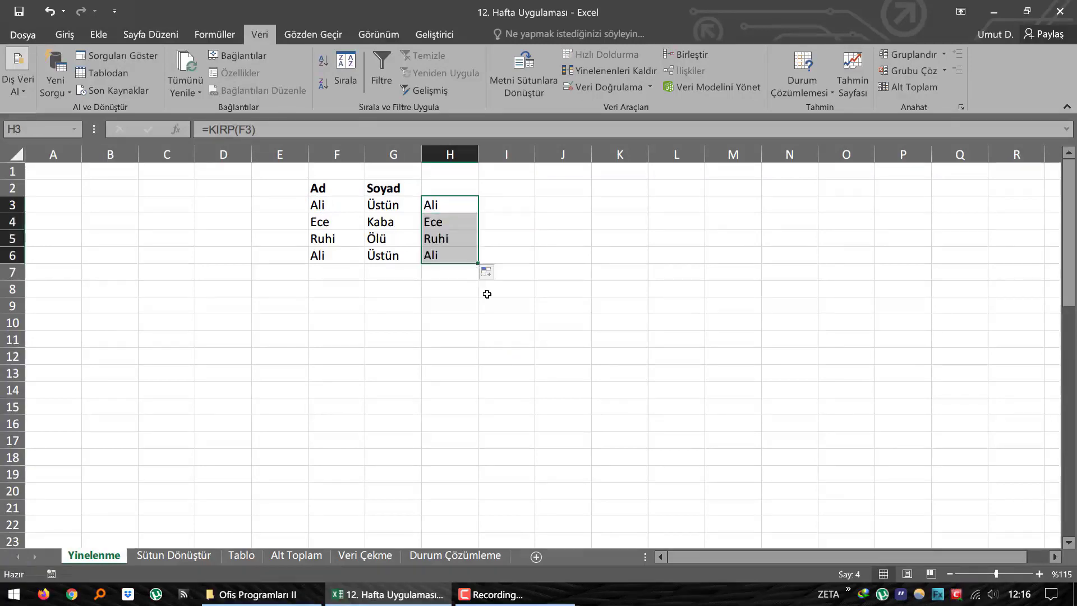
pyautogui.click(455, 254)
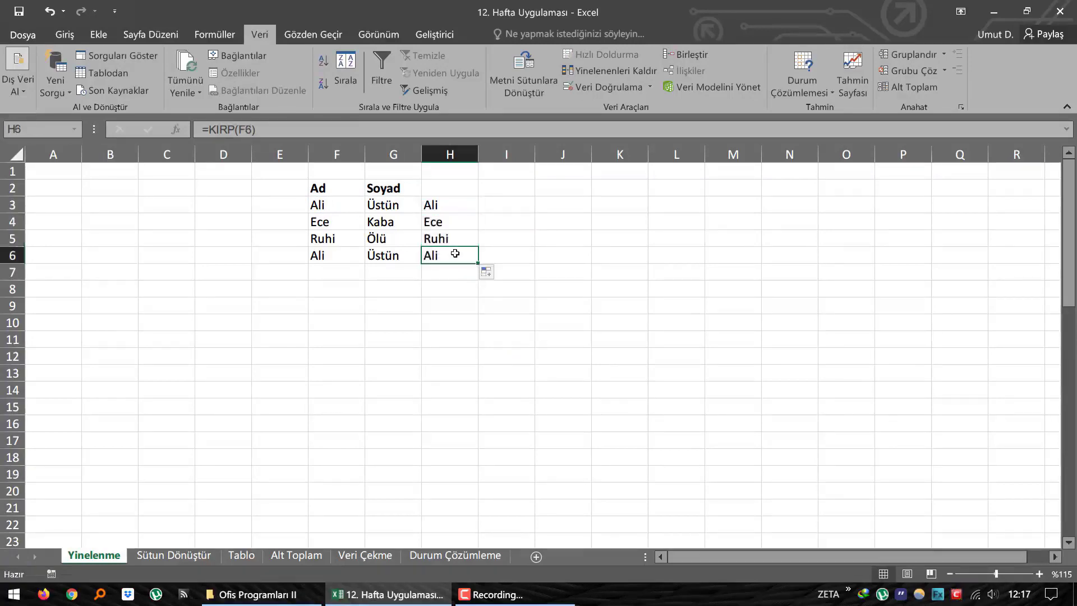
# Step: Give column H the header Adı in H2
pyautogui.doubleClick(329, 257)
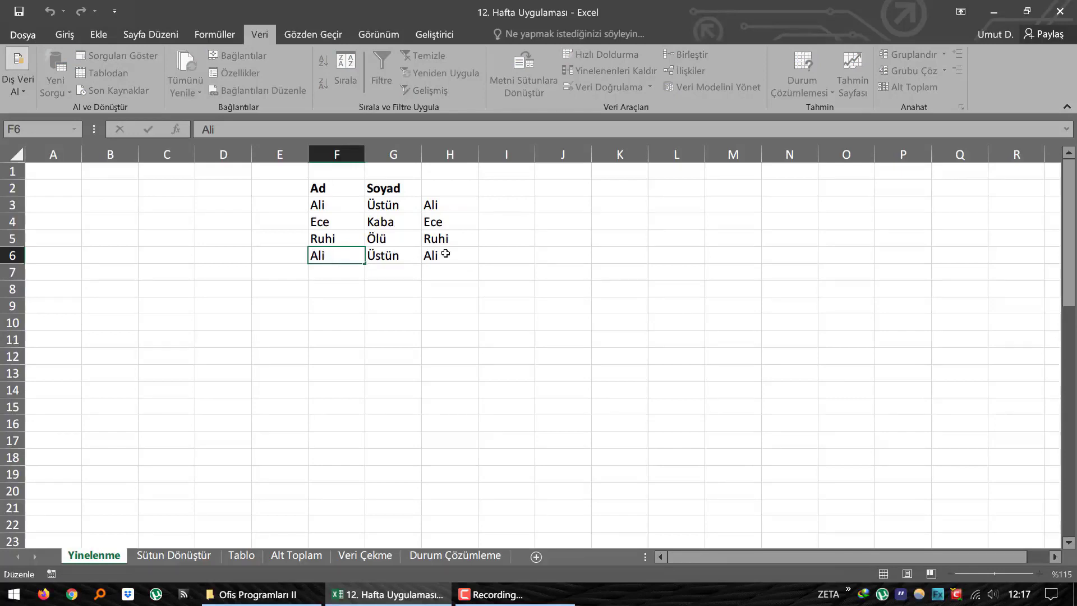
pyautogui.press('Escape')
pyautogui.click(459, 185)
pyautogui.write('Ad')
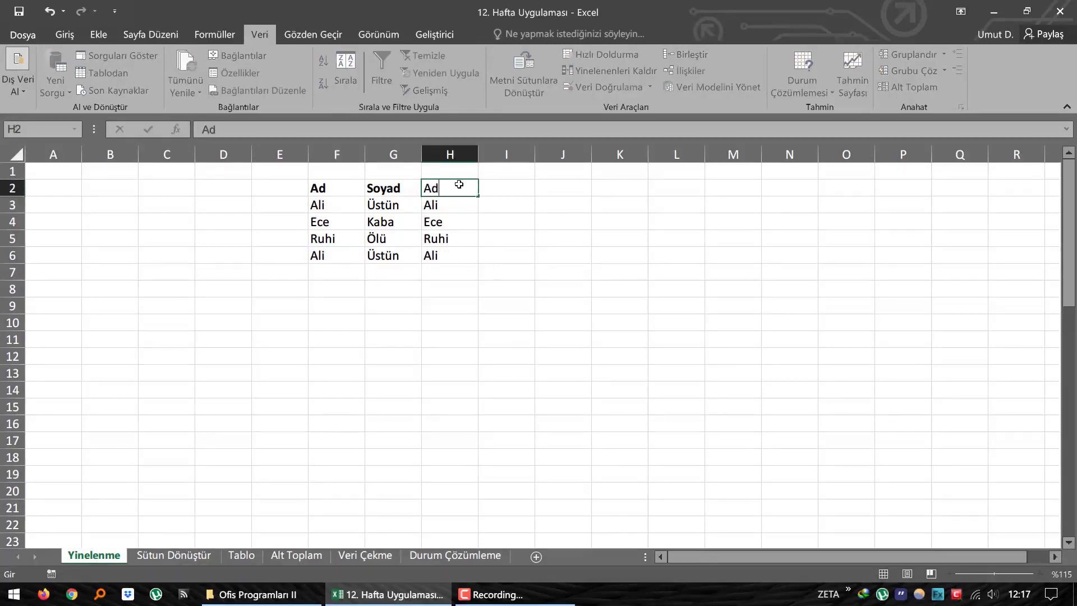
pyautogui.write('ı')
pyautogui.press('Return')
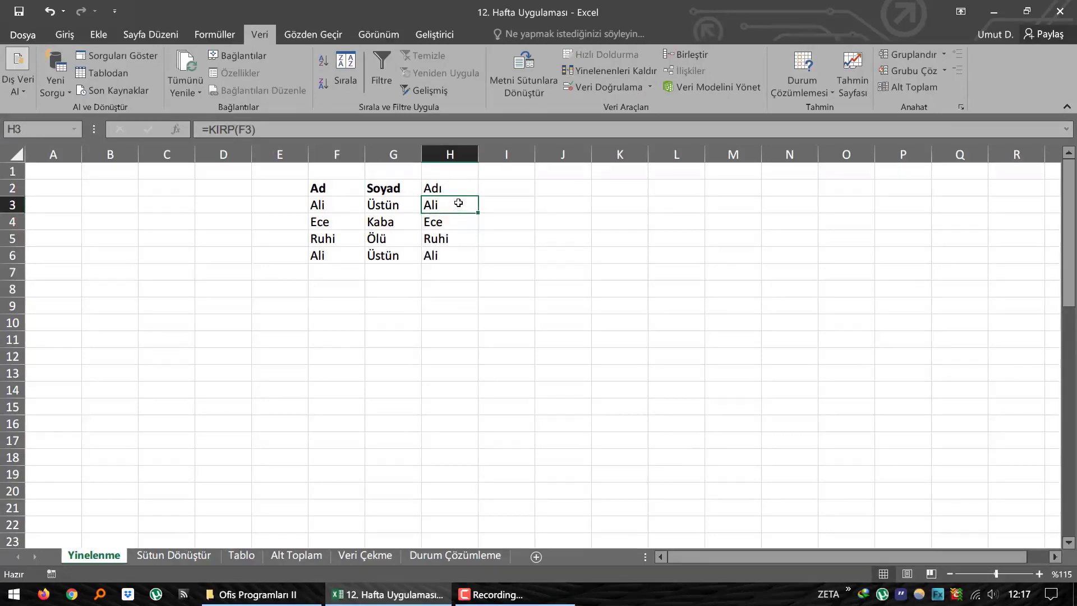
# Step: Remove duplicates judged on Adı only, removing one row, then undo to restore all four rows
pyautogui.click(634, 77)
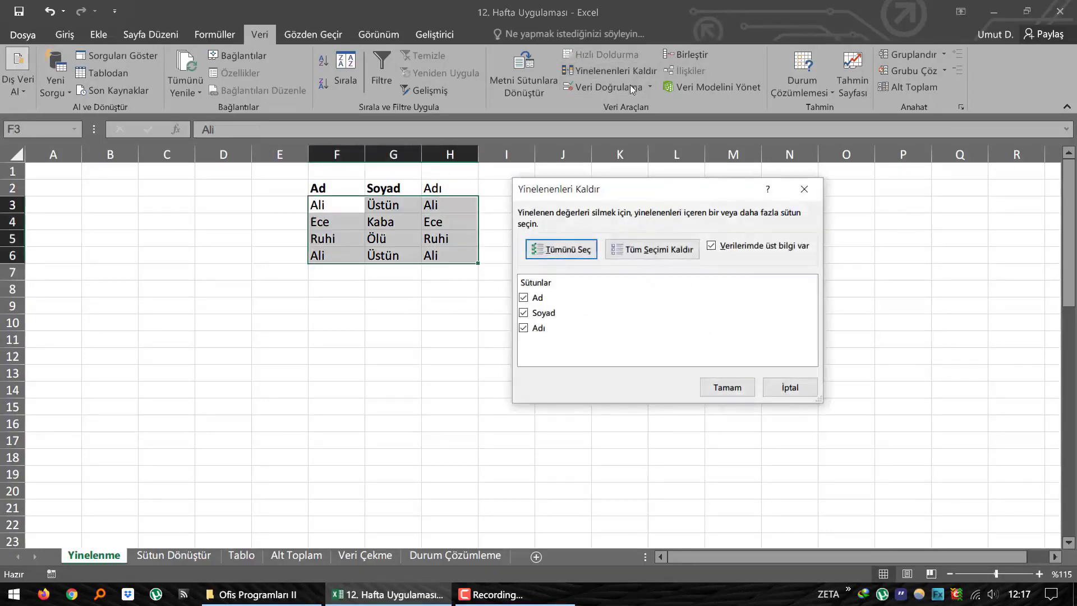
pyautogui.click(524, 313)
pyautogui.click(524, 298)
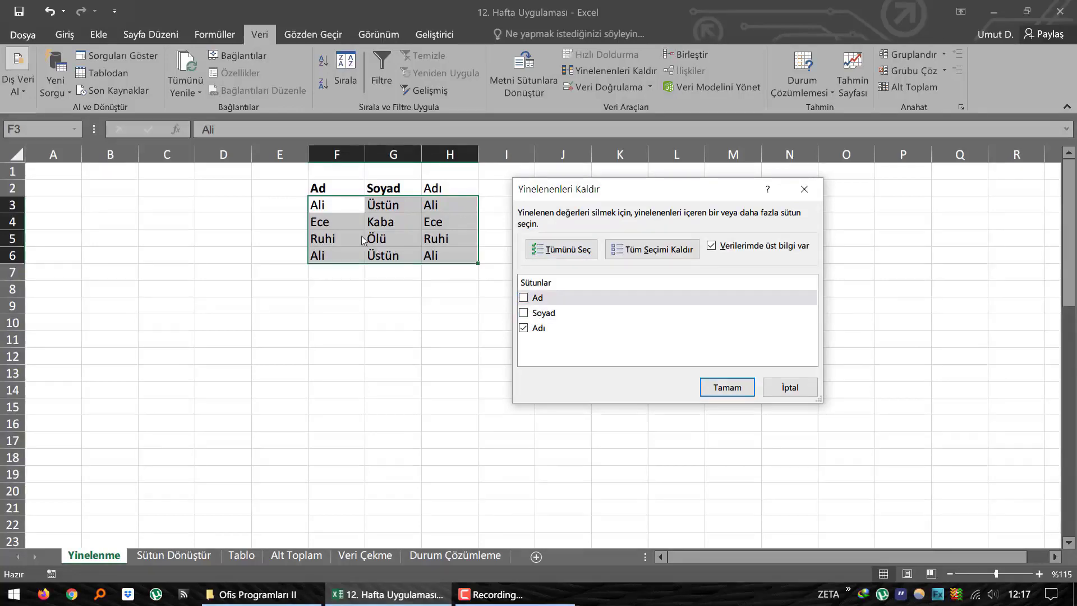
pyautogui.click(556, 332)
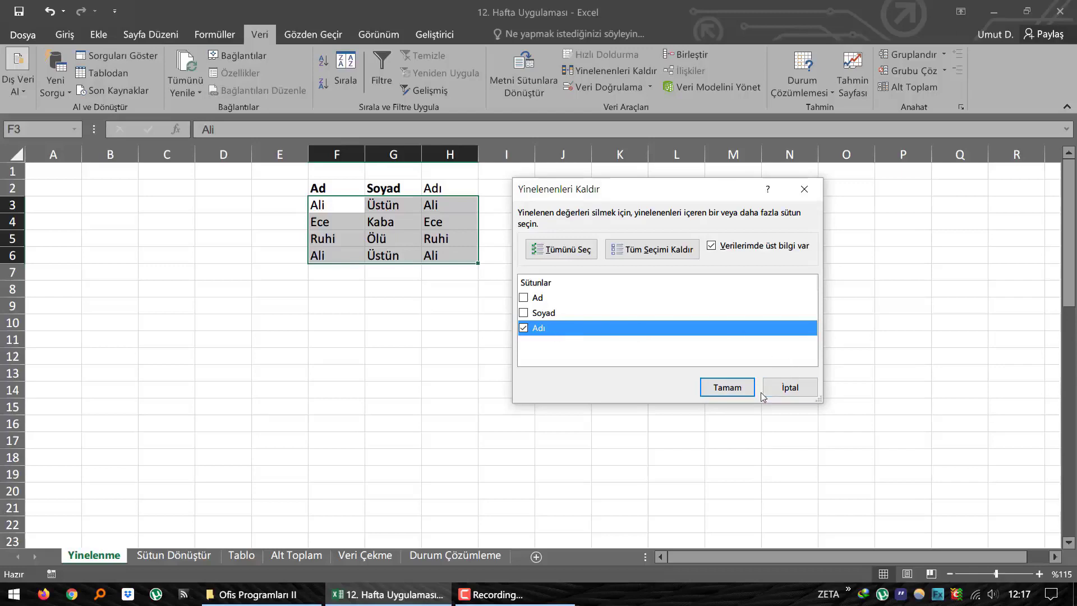
pyautogui.click(746, 391)
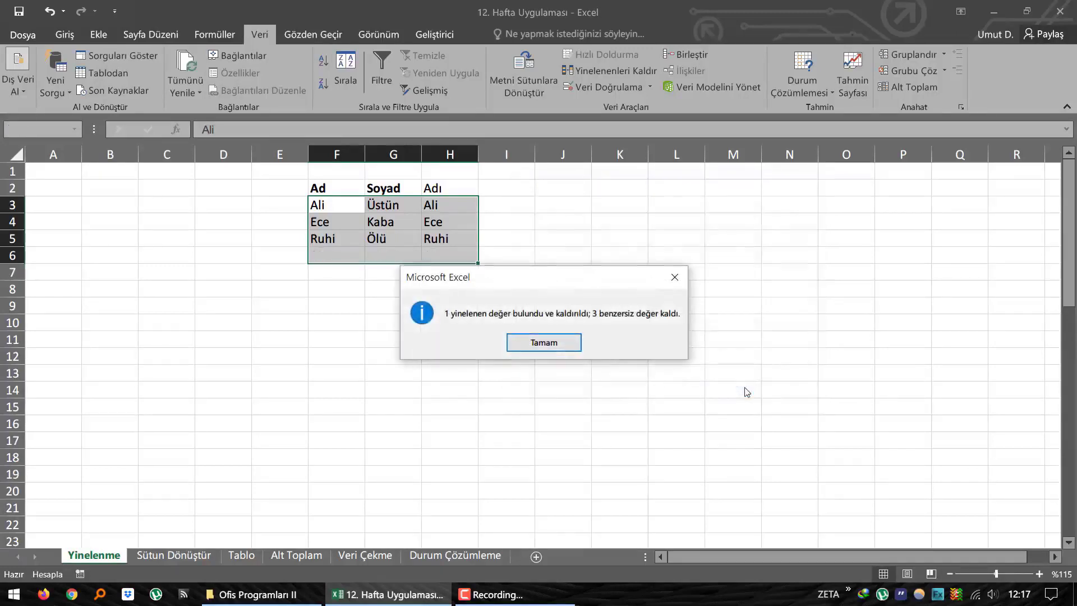
pyautogui.click(570, 347)
pyautogui.hotkey('ctrl', 'z')
# Step: Clear the contents of column H and re-commit the Ali entry in F6
pyautogui.rightClick(469, 158)
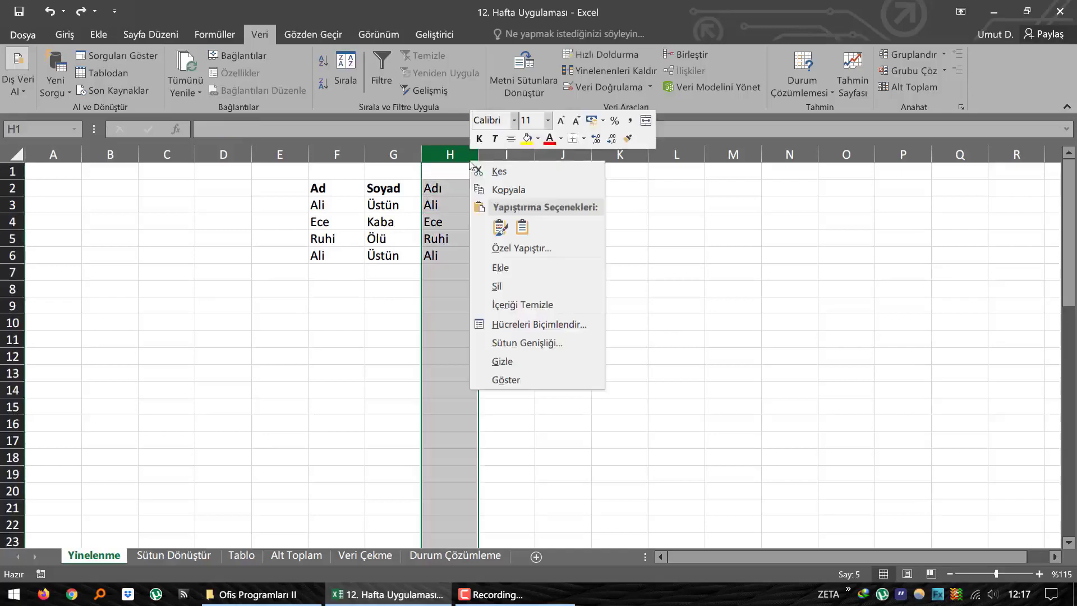
pyautogui.click(499, 302)
pyautogui.click(496, 288)
pyautogui.click(349, 257)
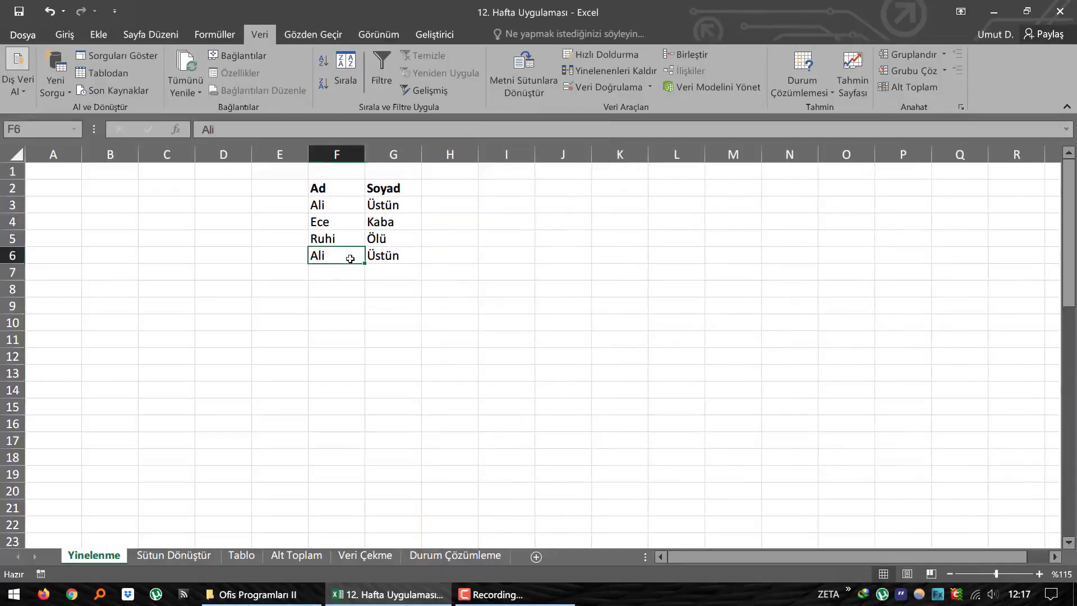
pyautogui.click(376, 286)
pyautogui.click(330, 206)
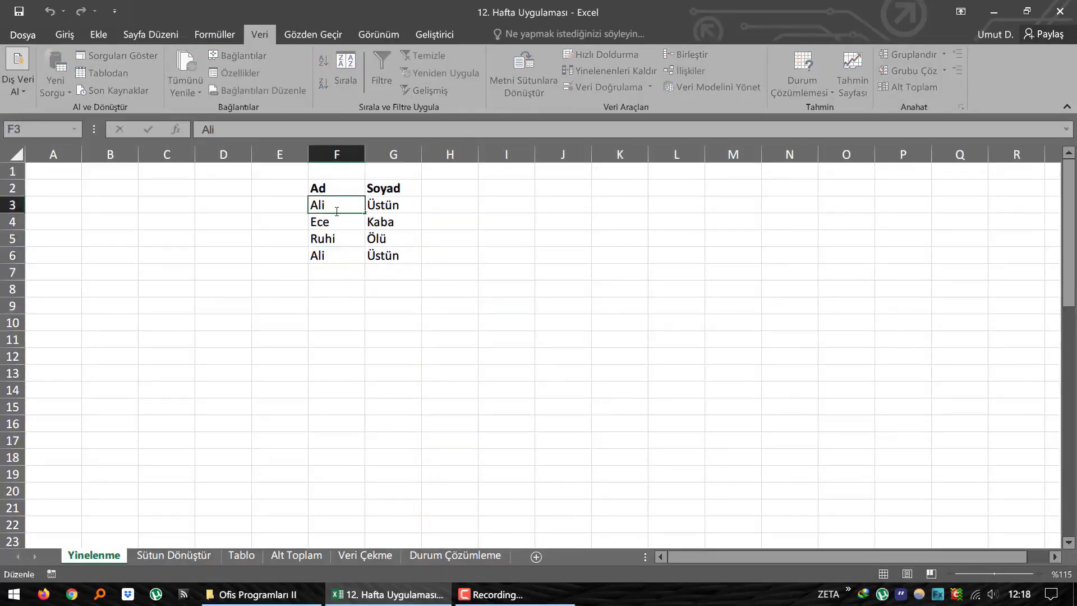
pyautogui.doubleClick(346, 255)
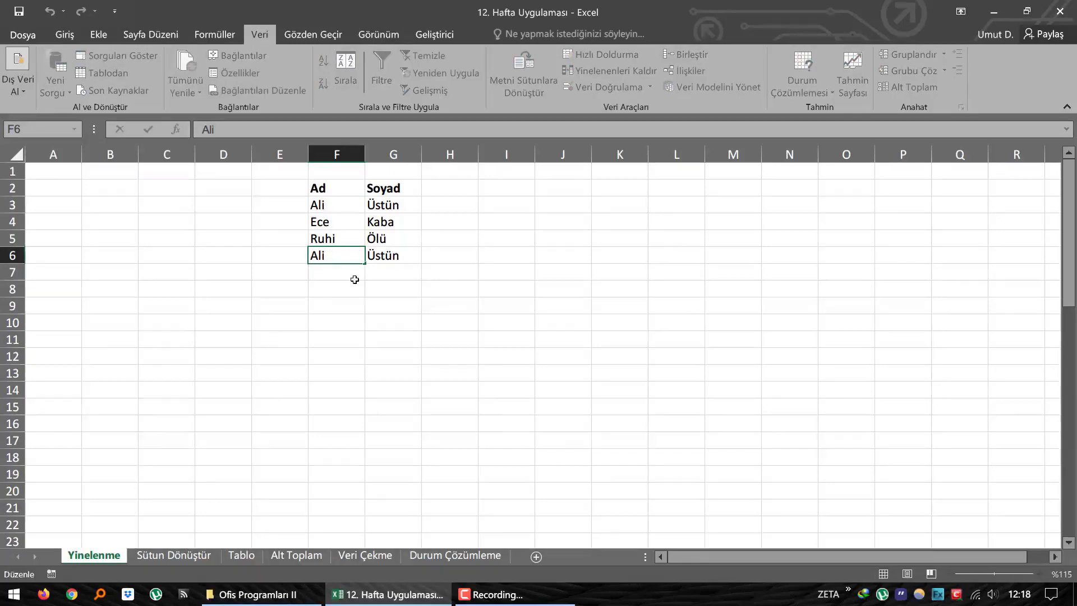
pyautogui.press('Return')
pyautogui.click(401, 256)
# Step: Run duplicate removal on Ad and Soyad, which reports no duplicates found
pyautogui.click(602, 69)
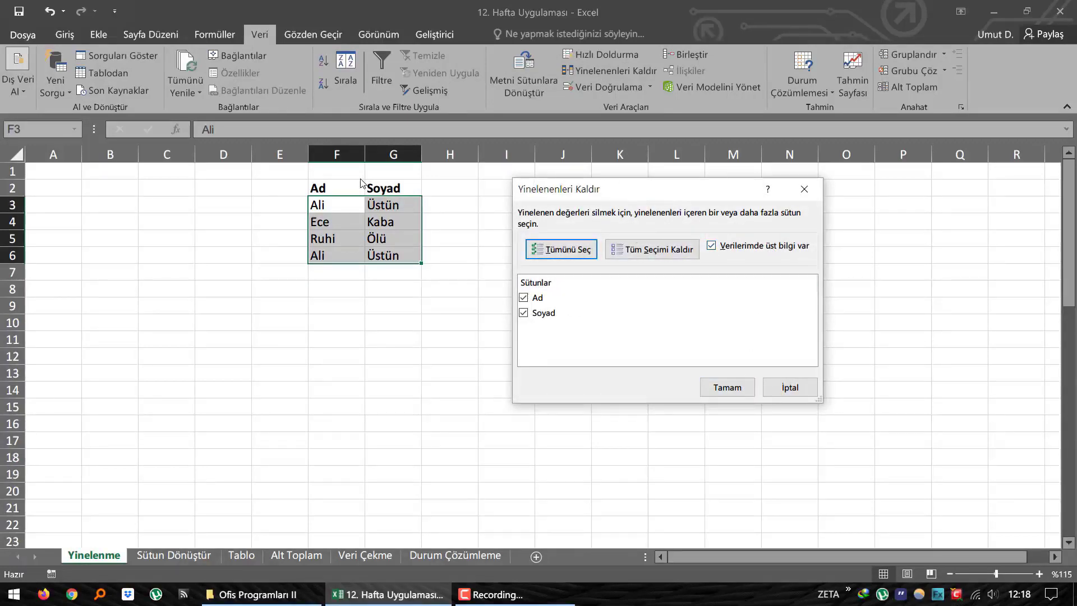
pyautogui.click(746, 387)
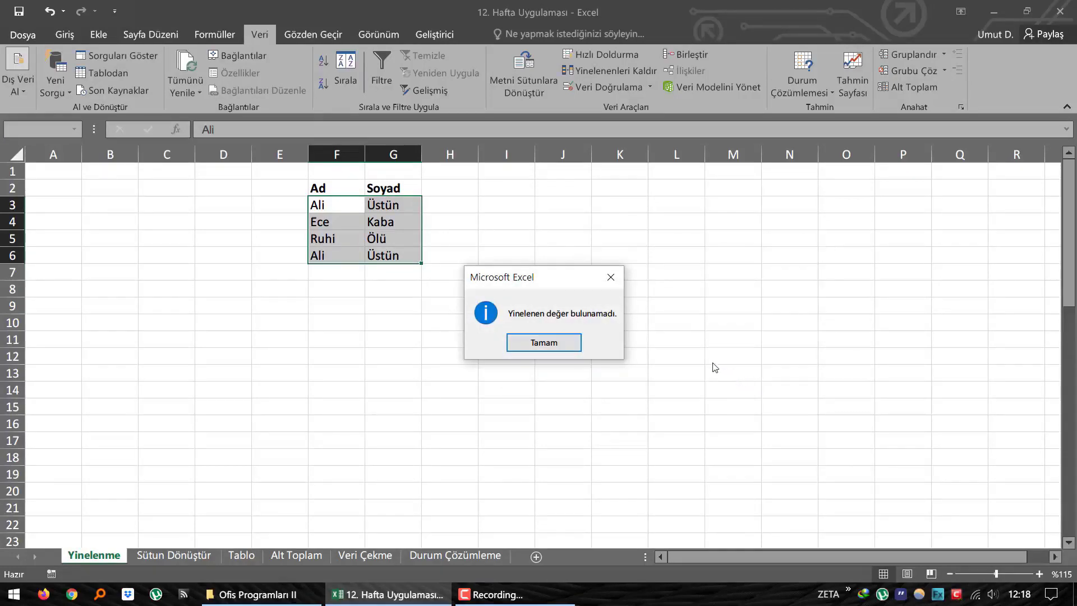
pyautogui.press('Return')
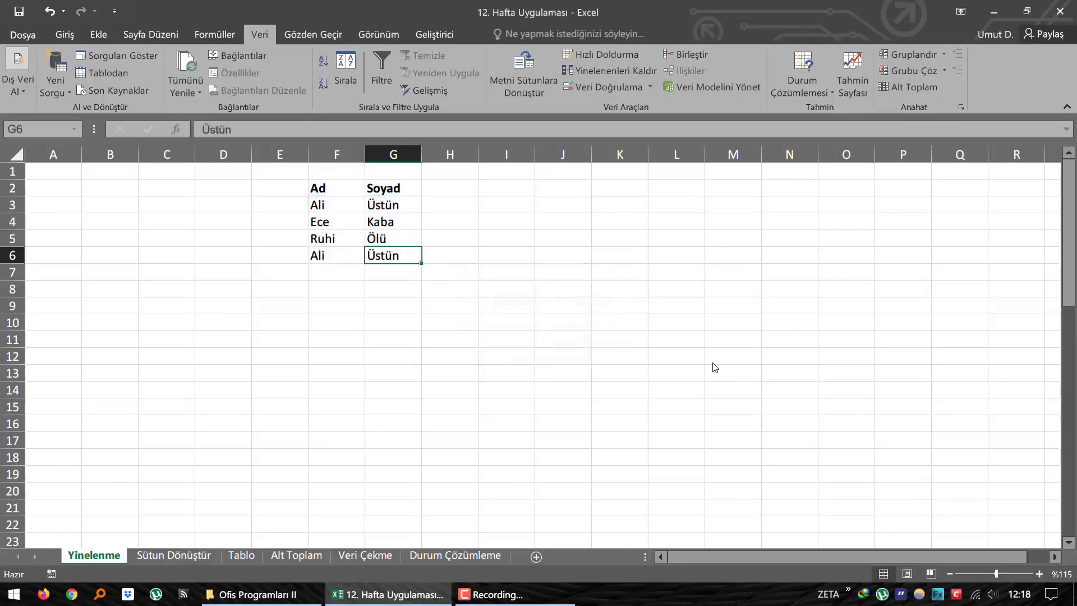
pyautogui.click(280, 306)
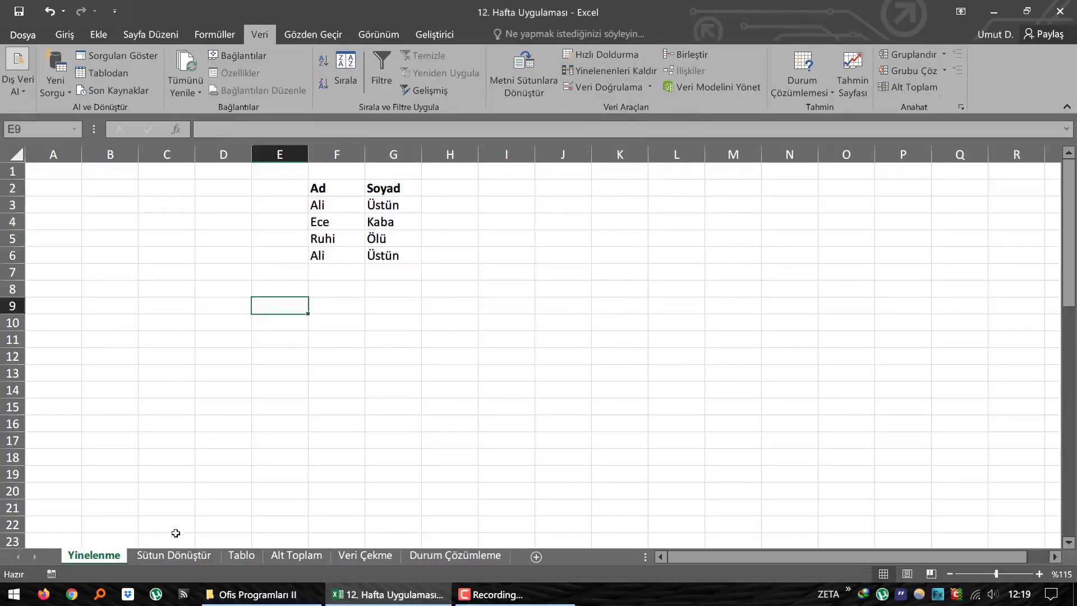
# Step: Go to the Sütun Dönüştür sheet and autofit column A to the 'Ali,Ece,Efe,Burak,Barış,Neşe' list
pyautogui.click(168, 555)
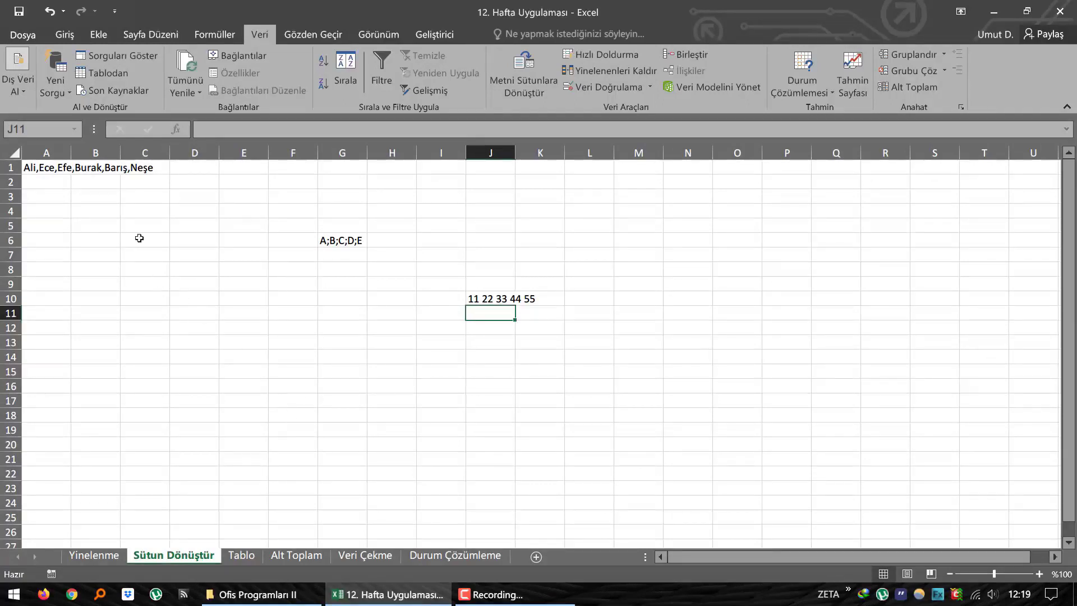
pyautogui.click(59, 172)
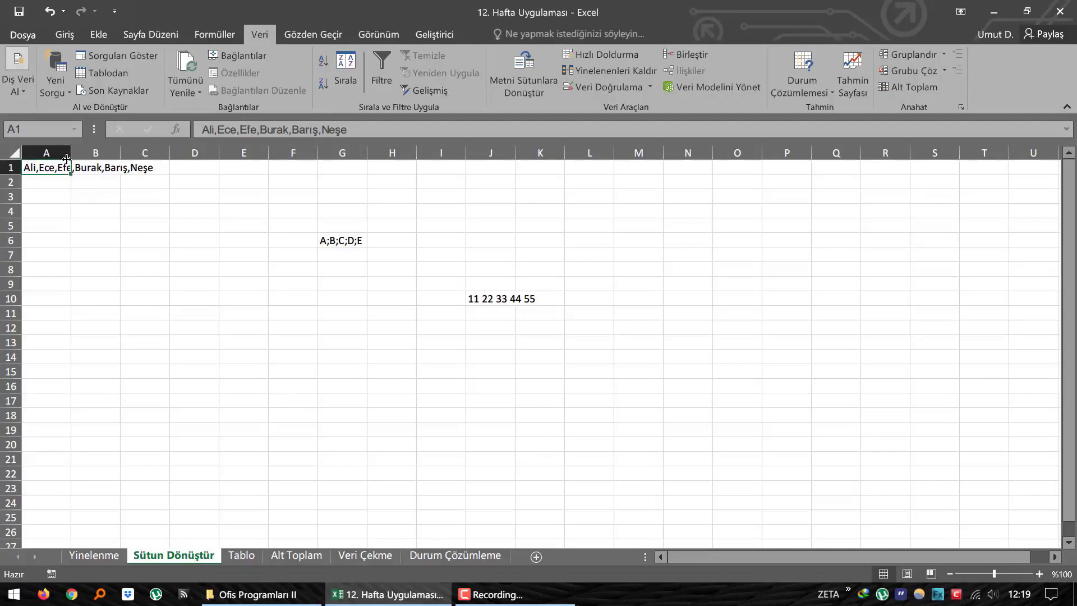
pyautogui.doubleClick(70, 155)
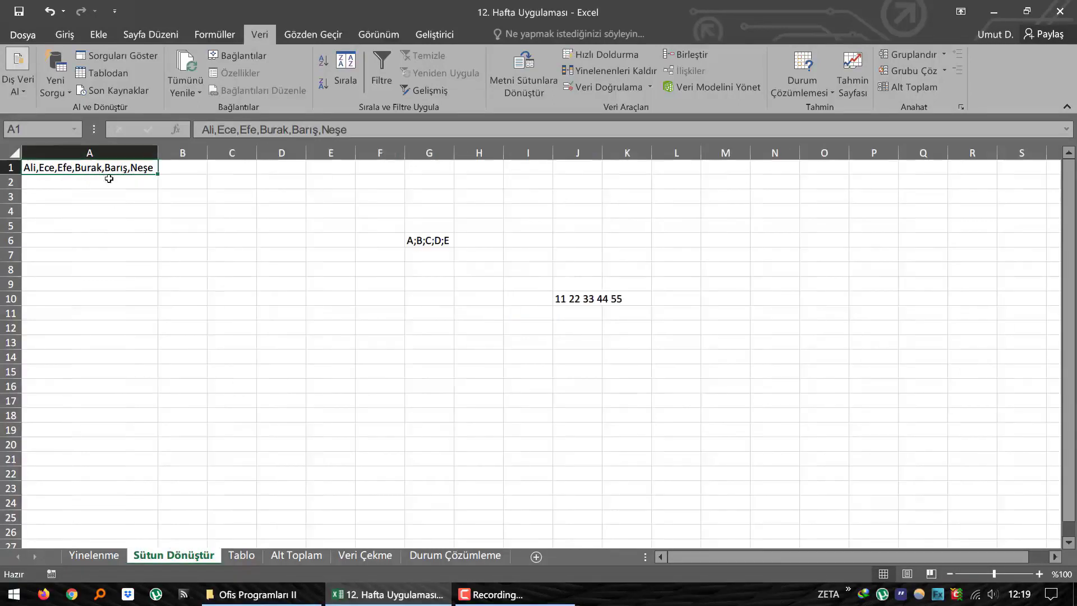
pyautogui.click(422, 246)
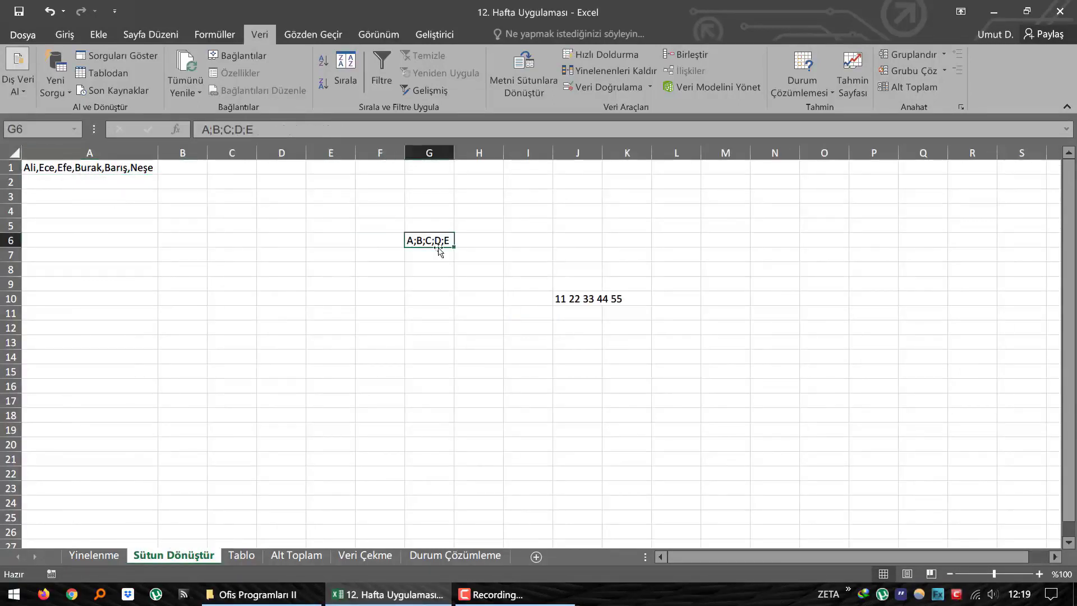
pyautogui.click(575, 297)
pyautogui.scroll(1, 582, 320)
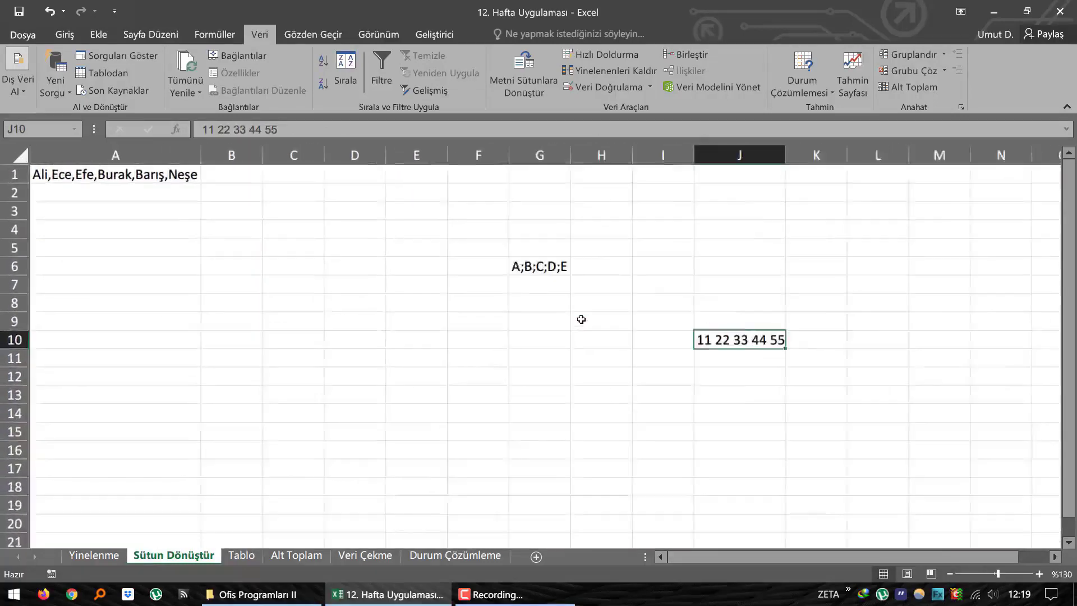
pyautogui.scroll(1, 582, 320)
# Step: Select the name list in A1 and check the empty cells B1:E1 and L10
pyautogui.click(197, 177)
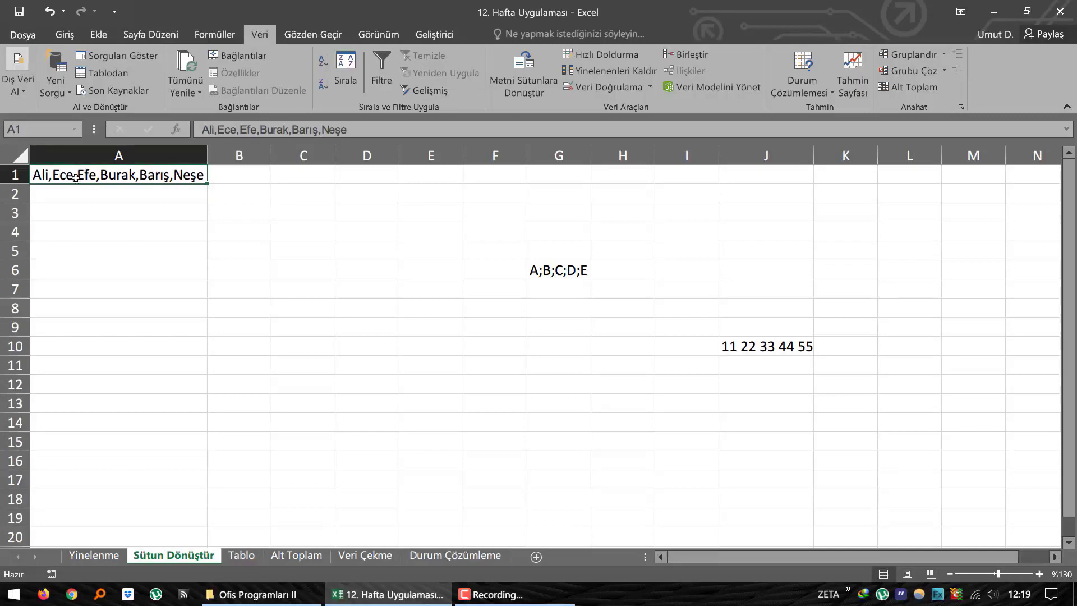
pyautogui.click(237, 175)
pyautogui.click(292, 176)
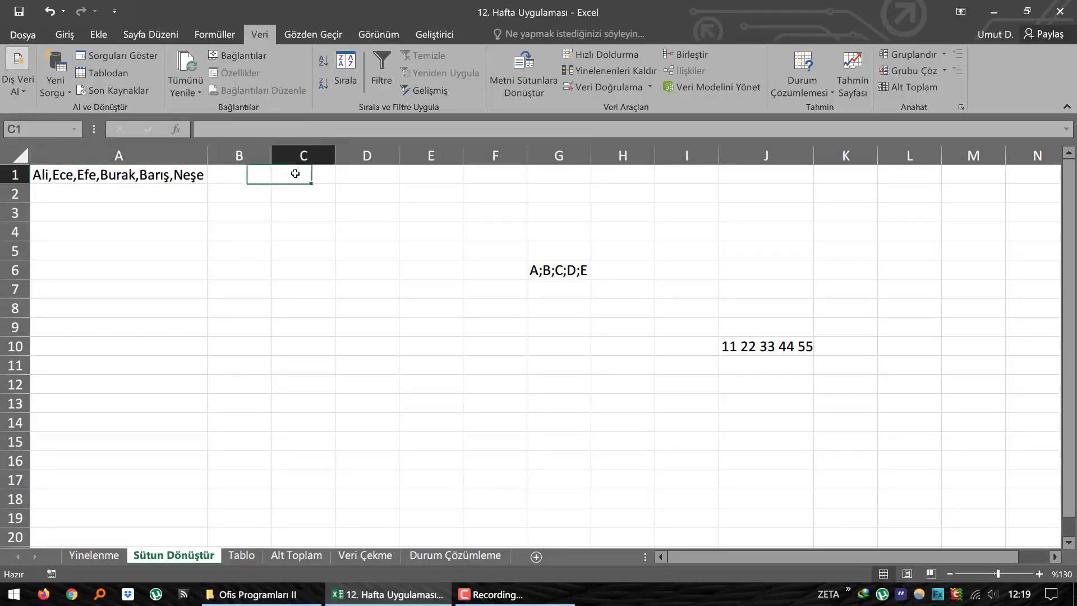
pyautogui.click(361, 177)
pyautogui.click(433, 177)
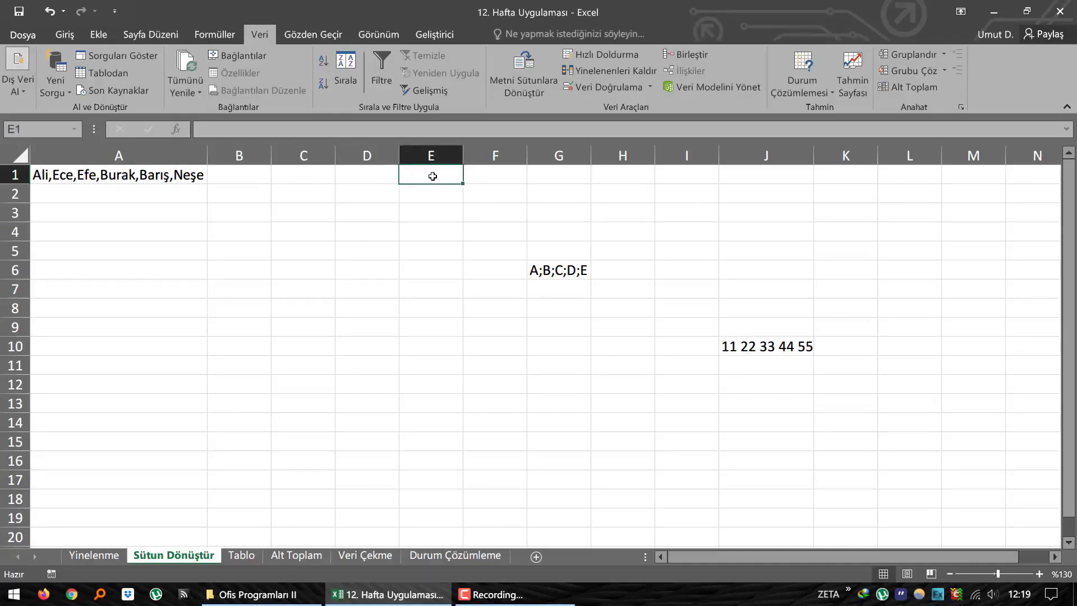
pyautogui.click(895, 348)
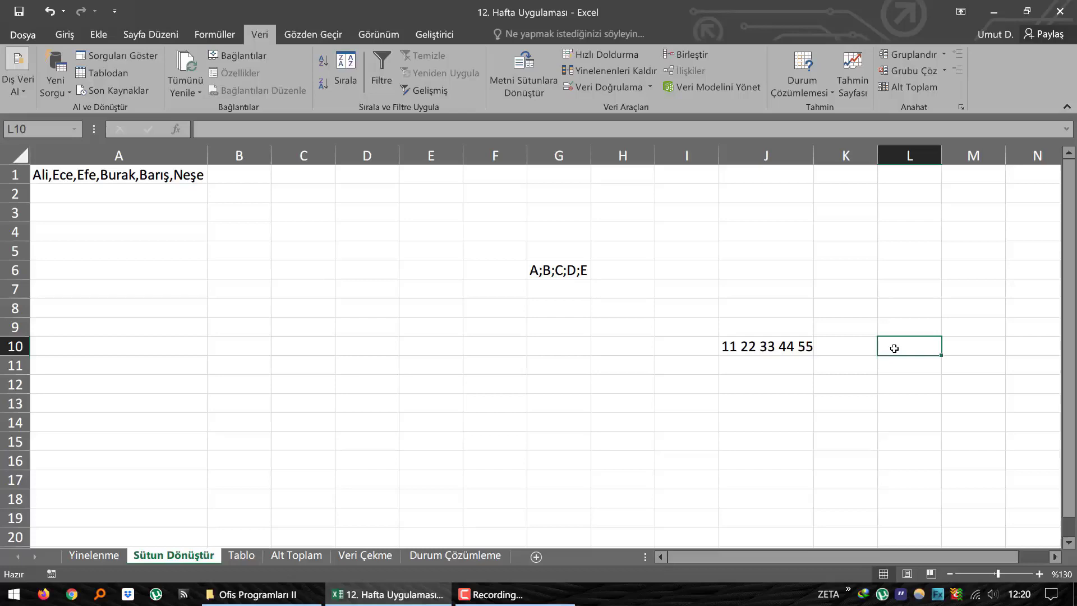
# Step: Type the names Ali, Ece, Efe, Burak and Barış across A3:E3
pyautogui.click(106, 216)
pyautogui.write('Al')
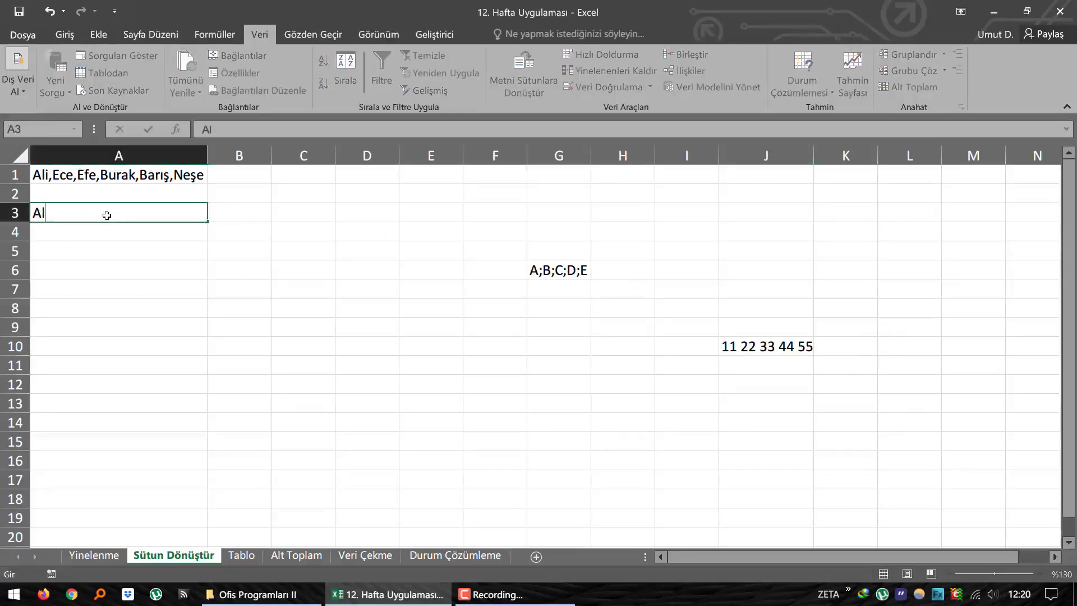
pyautogui.write('i')
pyautogui.press('Tab')
pyautogui.write('Ece')
pyautogui.press('Tab')
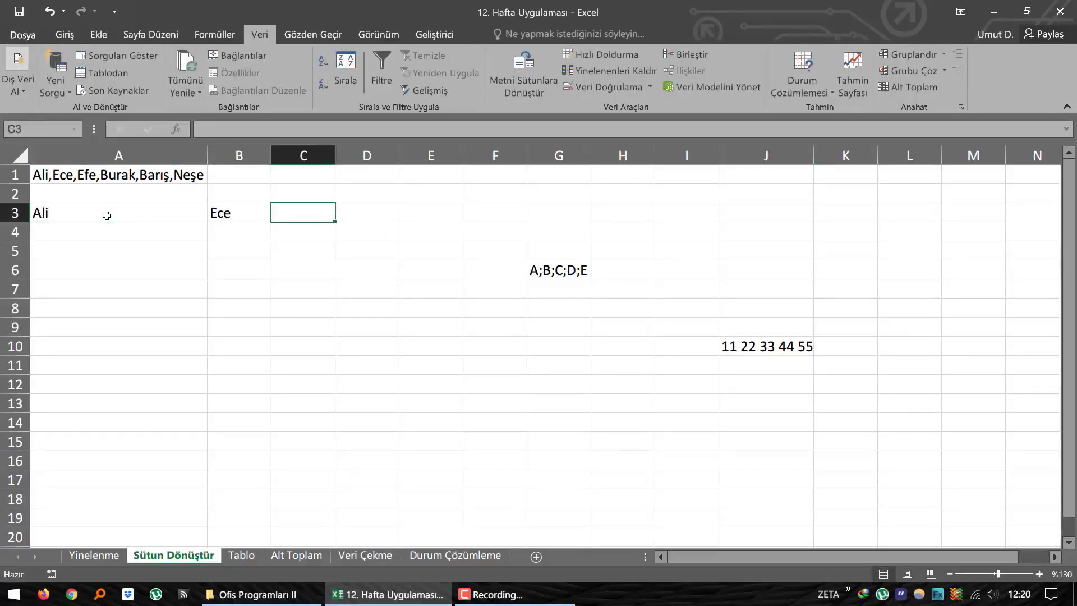
pyautogui.write('Efe')
pyautogui.press('Tab')
pyautogui.write('B')
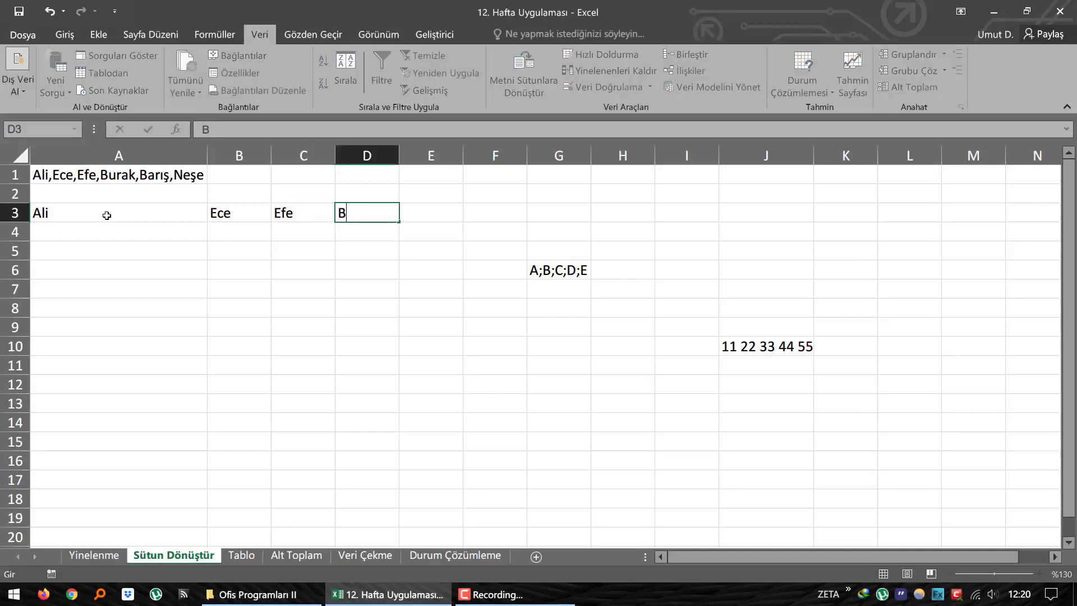
pyautogui.write('urak')
pyautogui.press('Tab')
pyautogui.write('Barı')
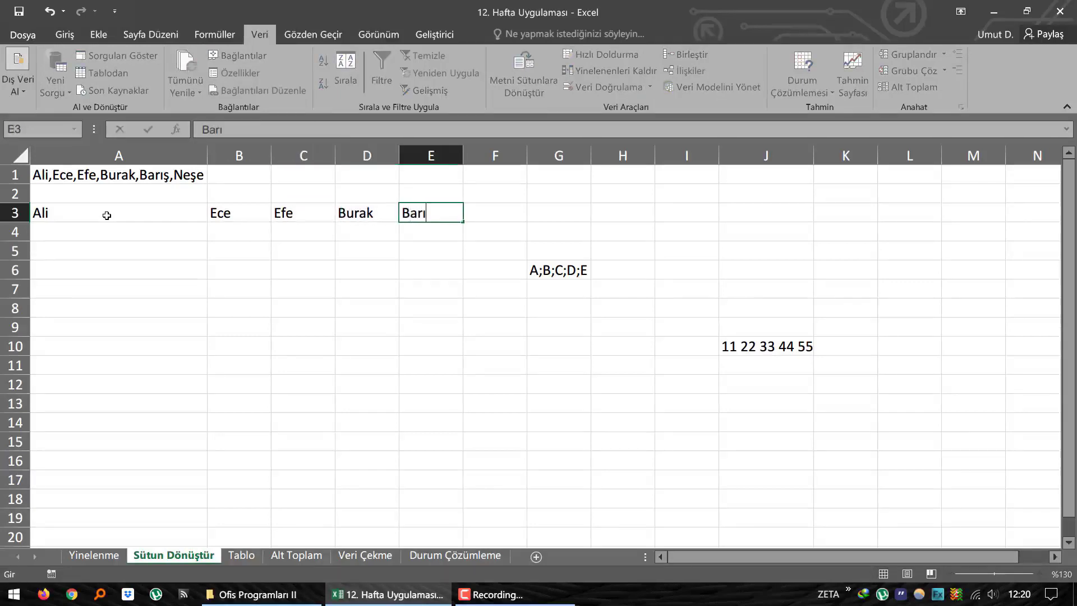
pyautogui.write('ş')
pyautogui.press('Return')
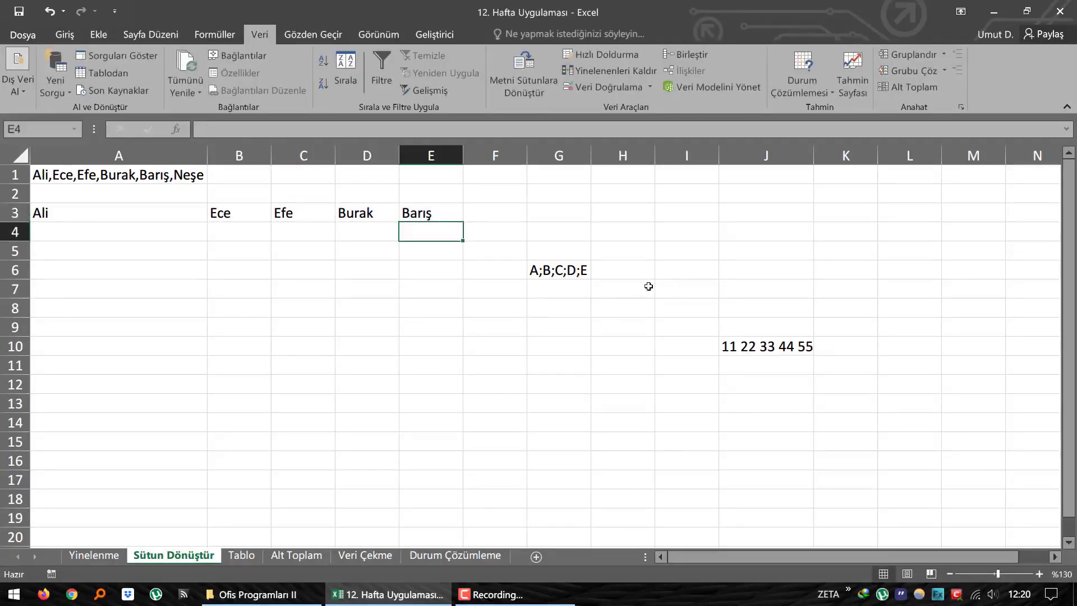
pyautogui.click(649, 286)
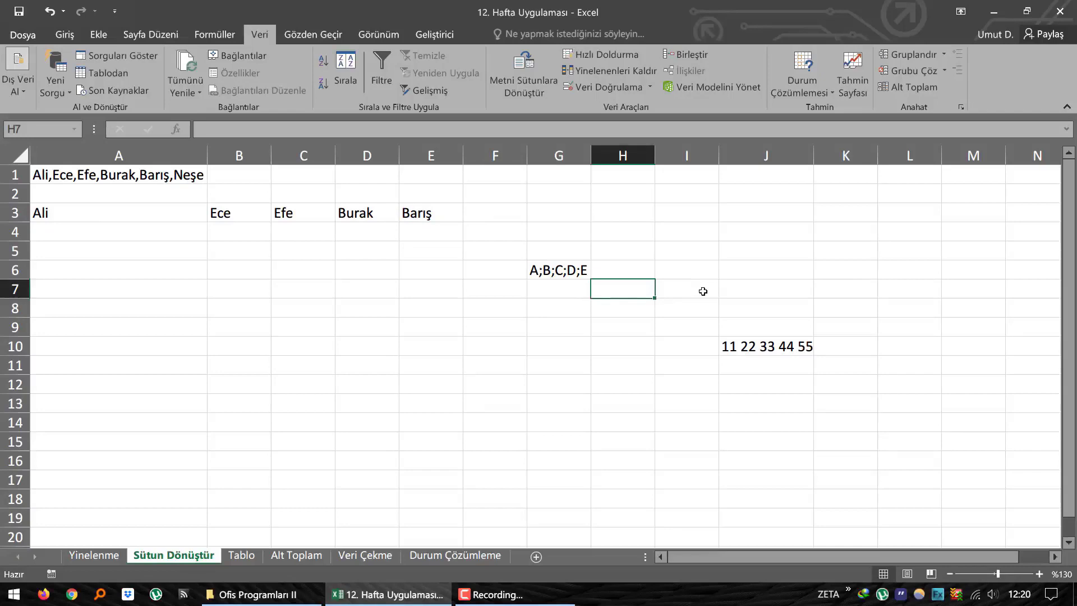
# Step: Delete the row 3 names and select the comma-separated list in A1
pyautogui.click(429, 216)
pyautogui.press('Delete')
pyautogui.press('Left')
pyautogui.press('Delete')
pyautogui.press('Left')
pyautogui.press('Delete')
pyautogui.press('Left')
pyautogui.press('Delete')
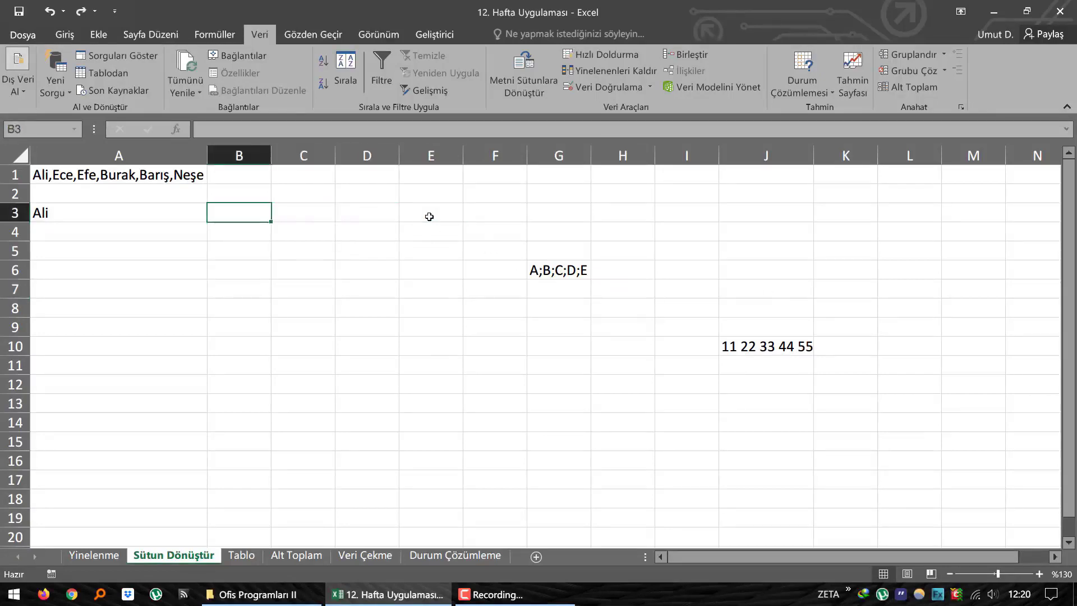
pyautogui.press('Left')
pyautogui.press('Delete')
pyautogui.click(345, 232)
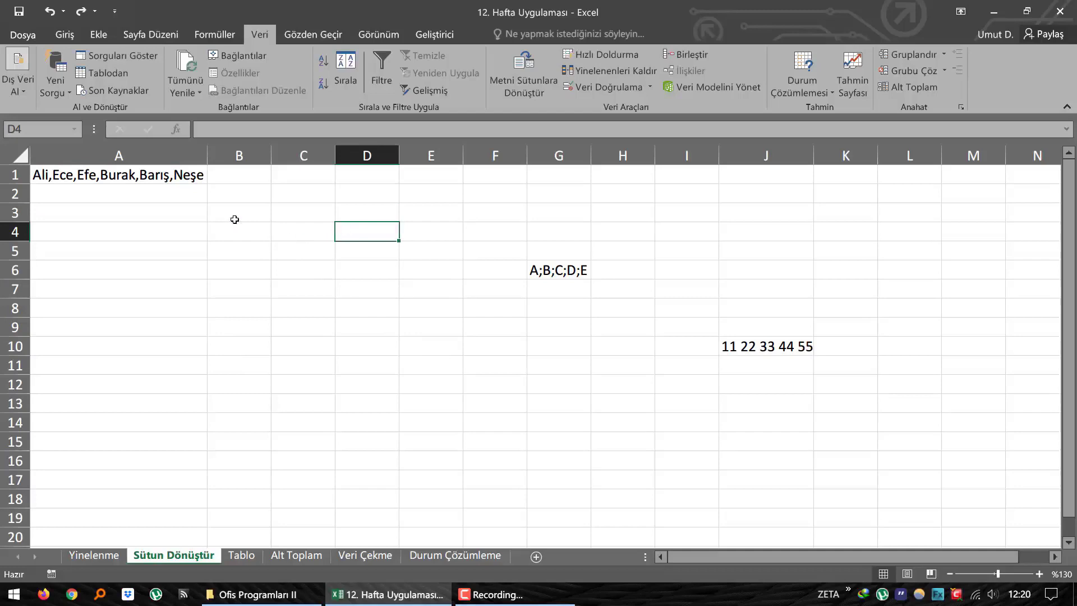
pyautogui.click(180, 178)
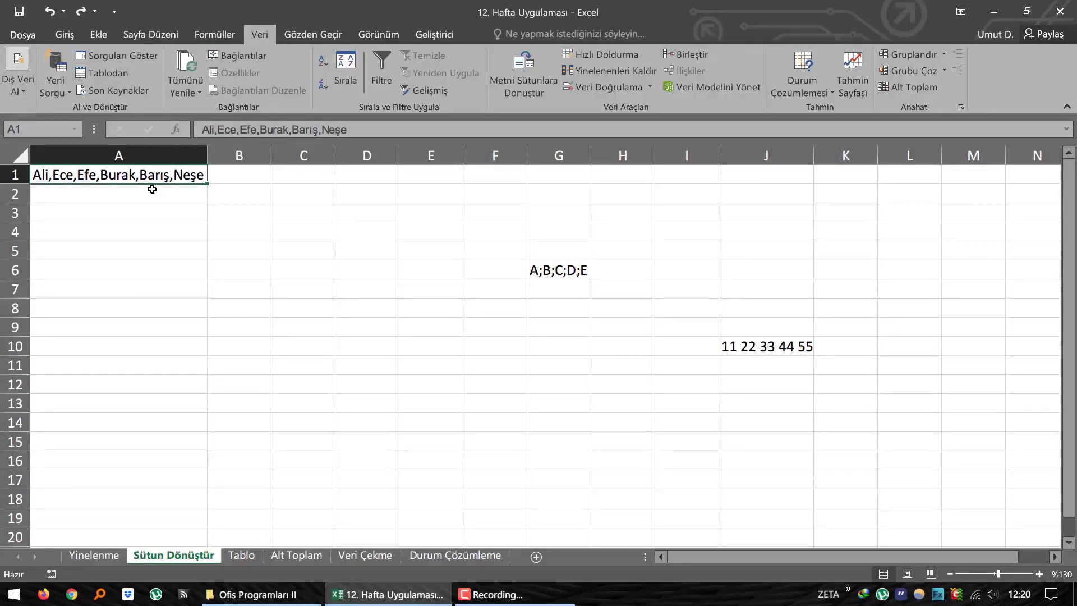
# Step: Select the comma-separated names in A1 and launch the Metni Sütunlara Dönüştür wizard from Veri
pyautogui.click(556, 272)
pyautogui.click(780, 344)
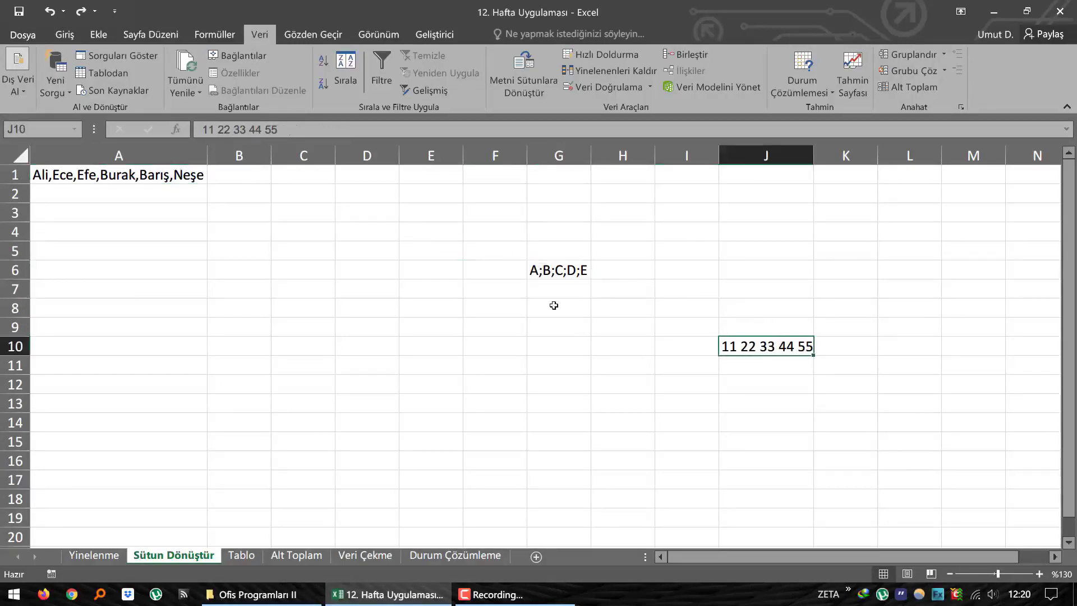
pyautogui.click(183, 172)
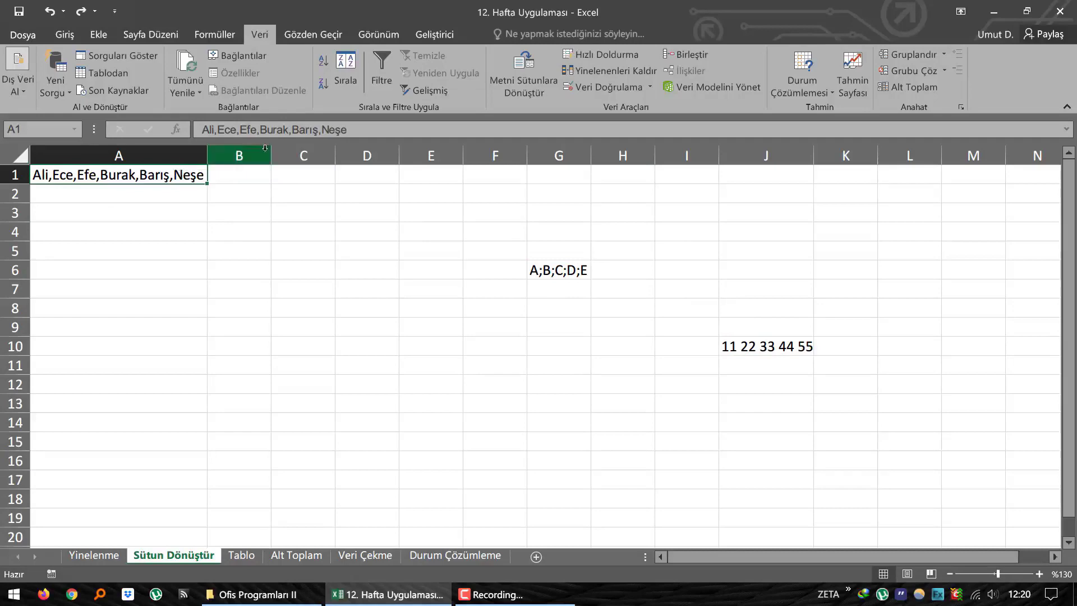
pyautogui.click(527, 71)
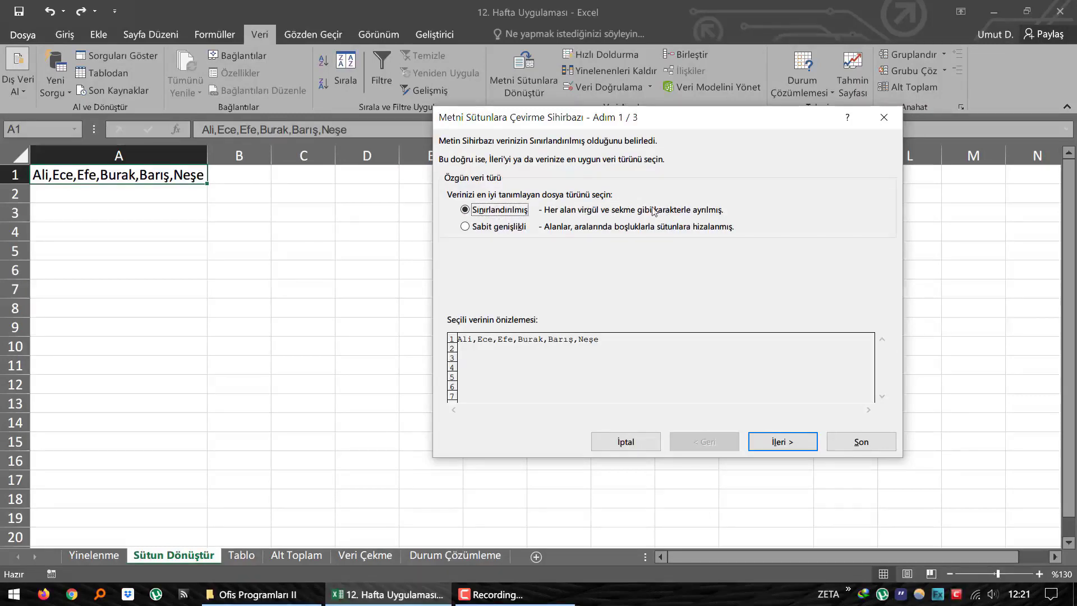
# Step: Split A1 by comma (Sekme off, Virgül on) into Ali, Ece, Efe, Burak, Barış, Neşe across A1:F1
pyautogui.click(465, 226)
pyautogui.click(510, 211)
pyautogui.click(756, 444)
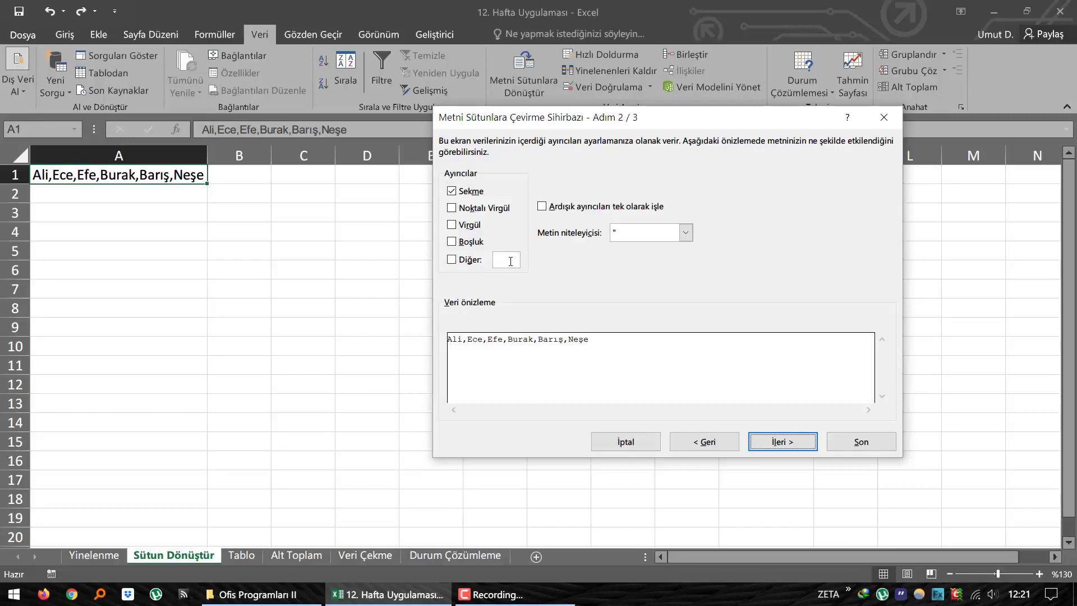
pyautogui.click(480, 193)
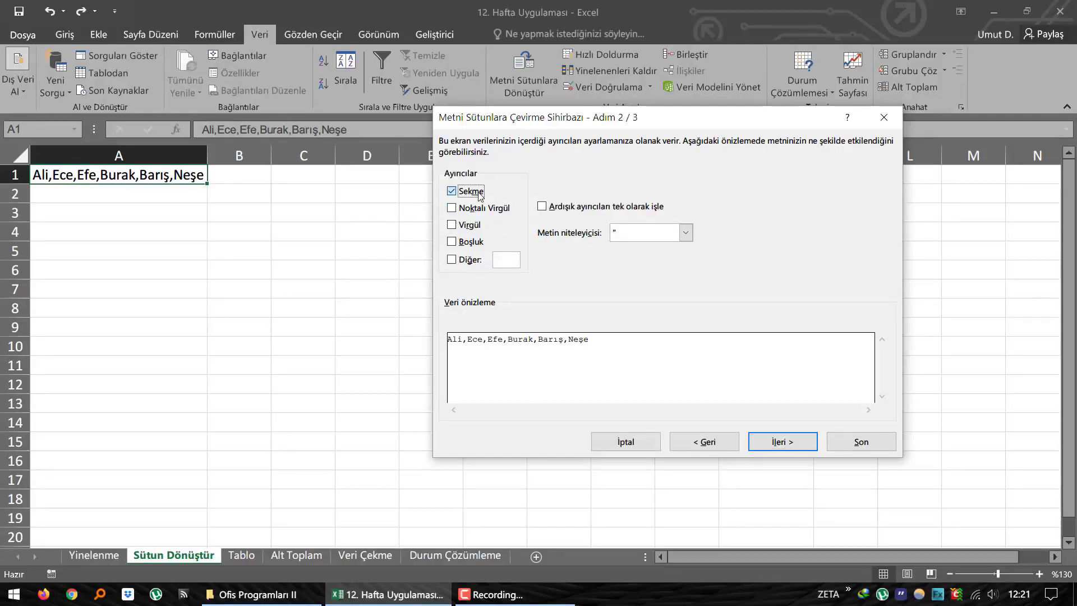
pyautogui.click(471, 226)
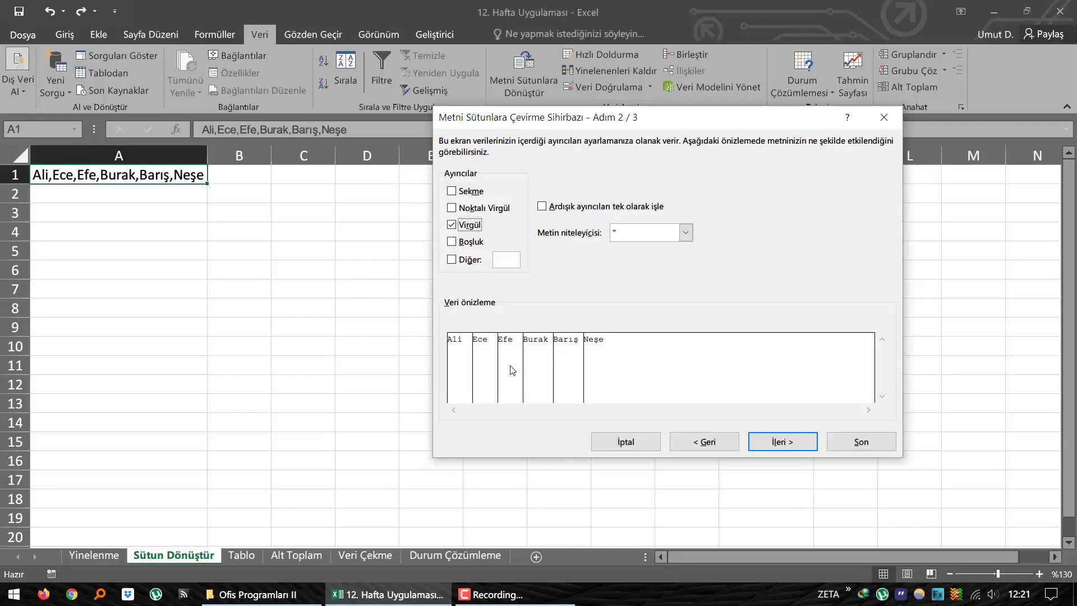
pyautogui.click(837, 442)
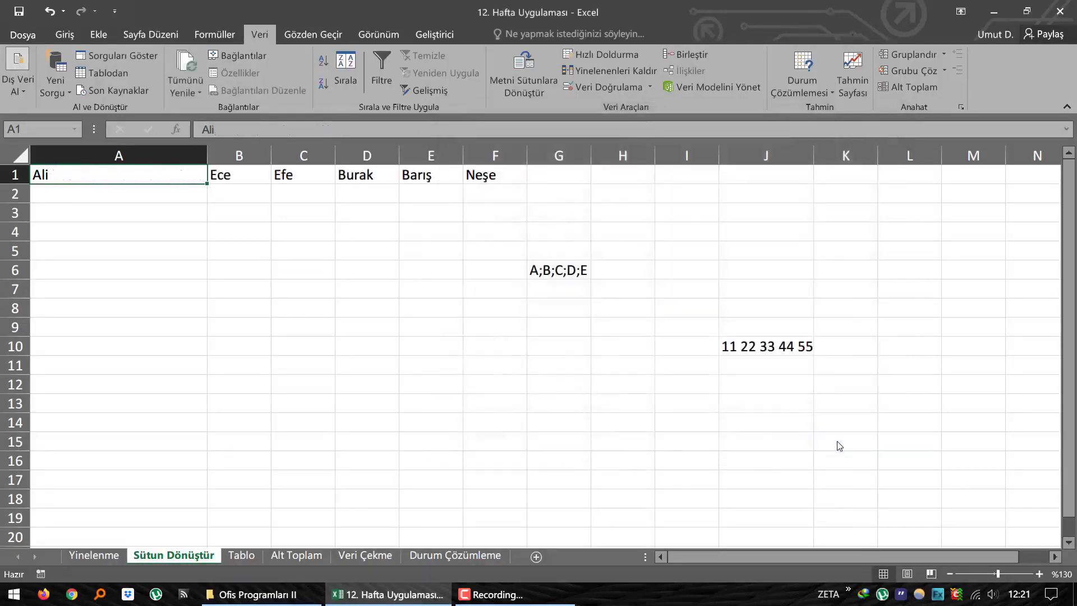
# Step: Check each split name along row 1 from B1 to F1
pyautogui.press('Right')
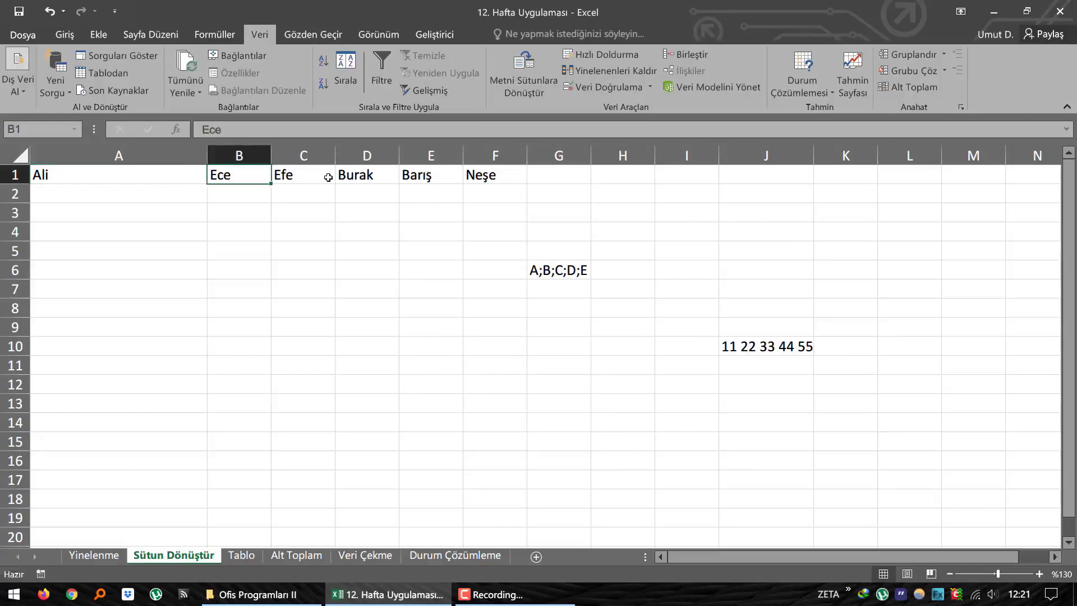
pyautogui.click(328, 177)
pyautogui.click(380, 179)
pyautogui.click(429, 174)
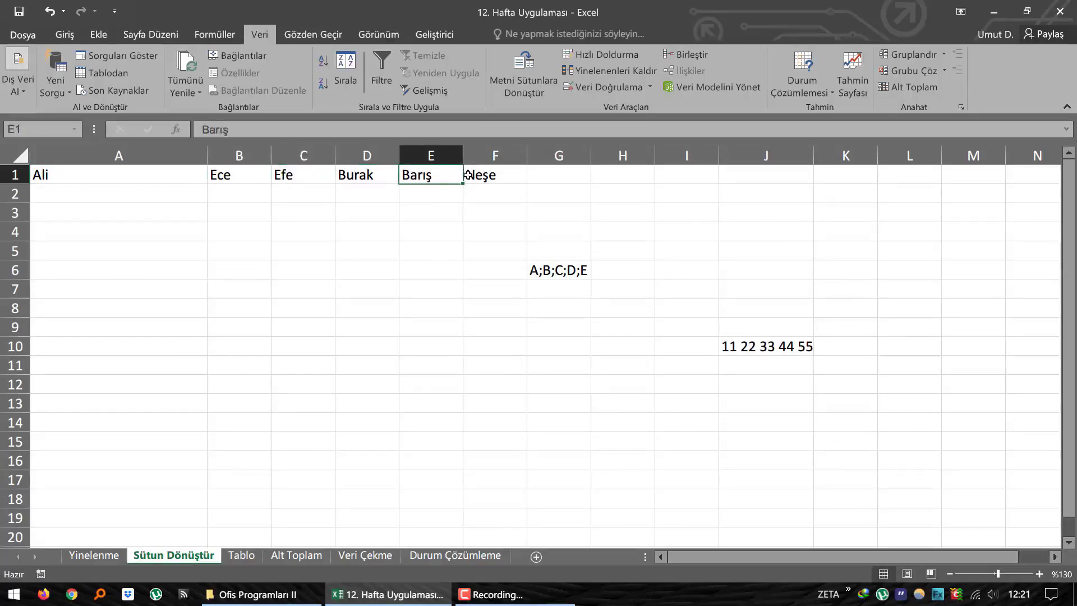
pyautogui.click(467, 175)
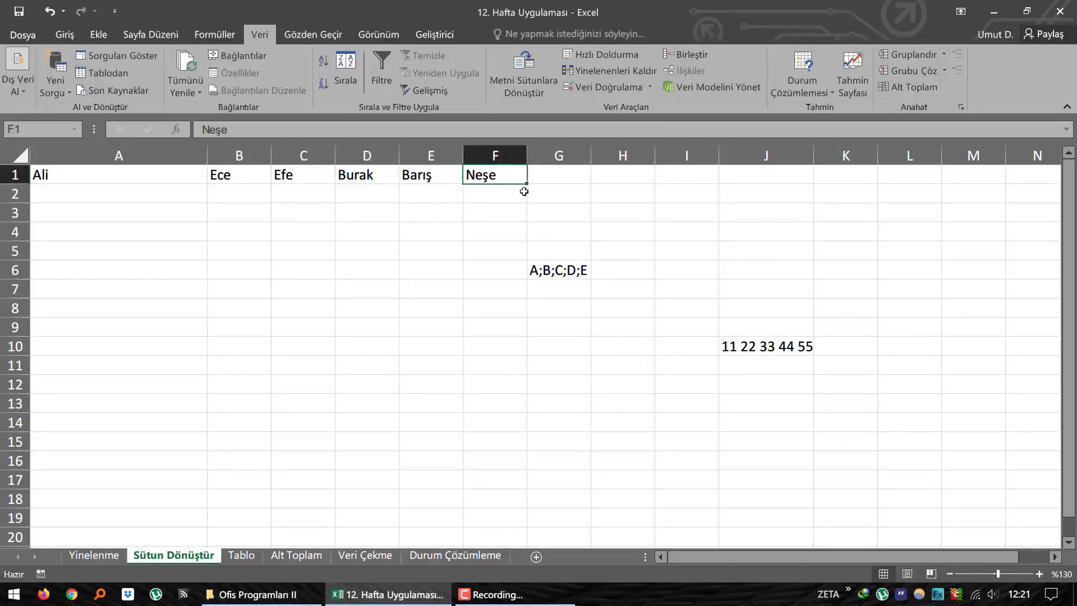
# Step: Inspect the separated values in G6 and J10, then switch to the Tablo sheet
pyautogui.click(574, 271)
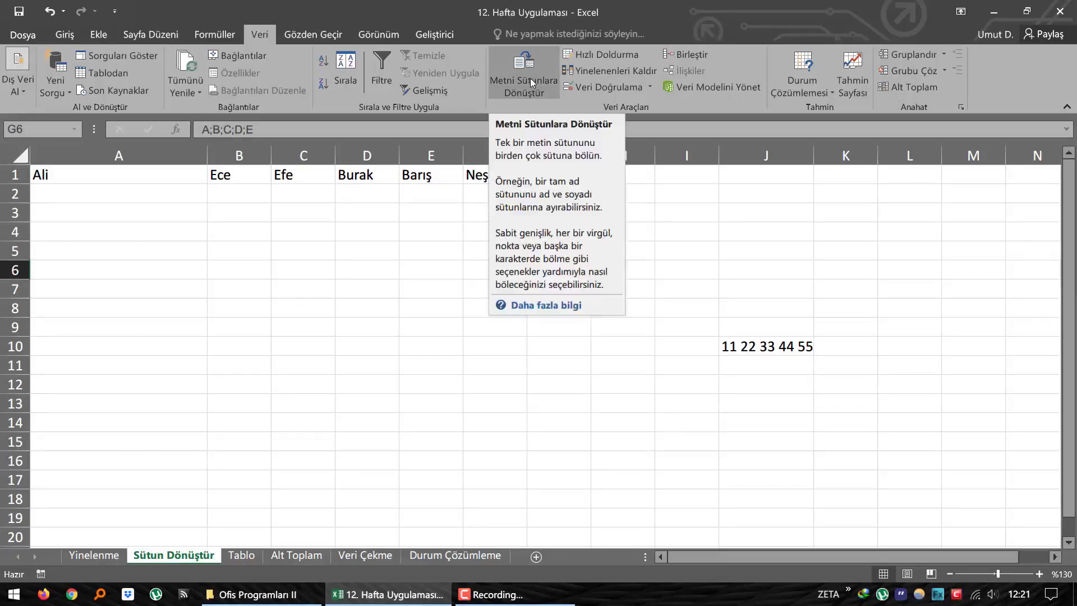
pyautogui.click(736, 340)
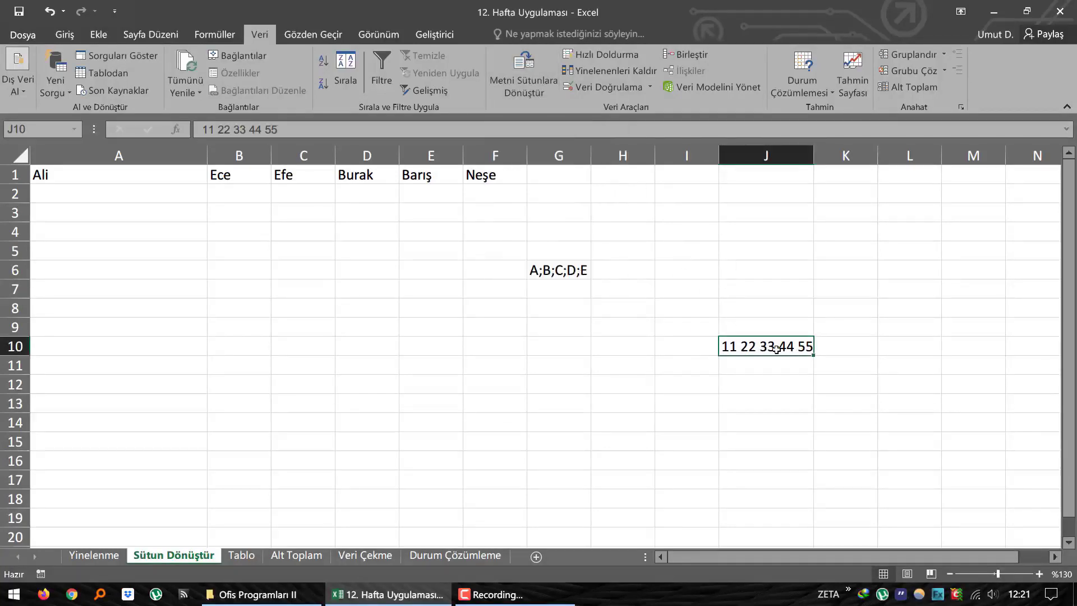
pyautogui.click(241, 555)
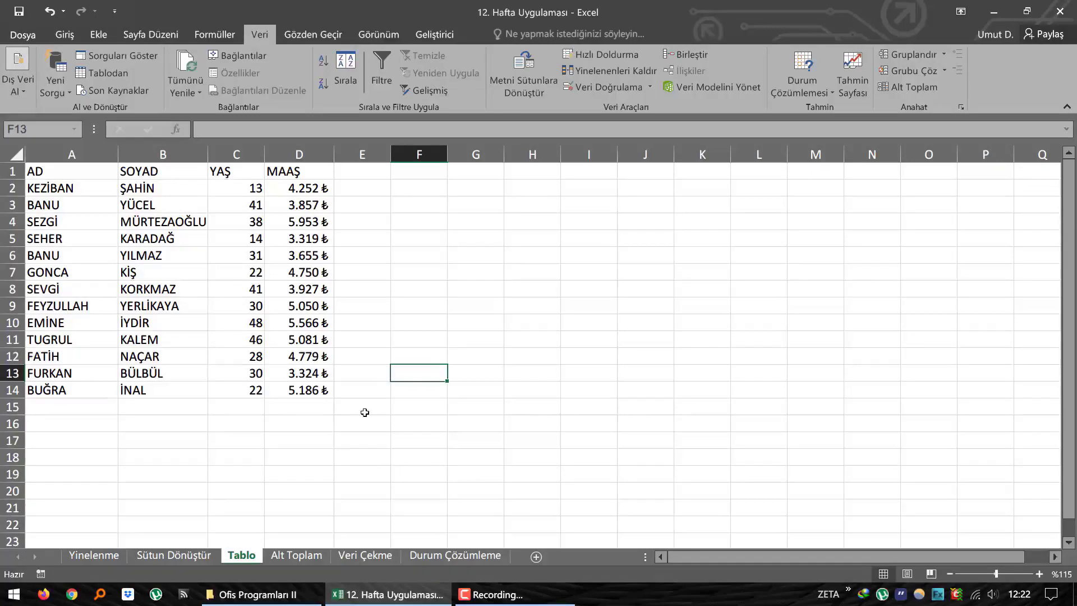
# Step: Format A1:D14 as a green medium-striped table with headers via Tablo Olarak Biçimlendir
pyautogui.click(271, 307)
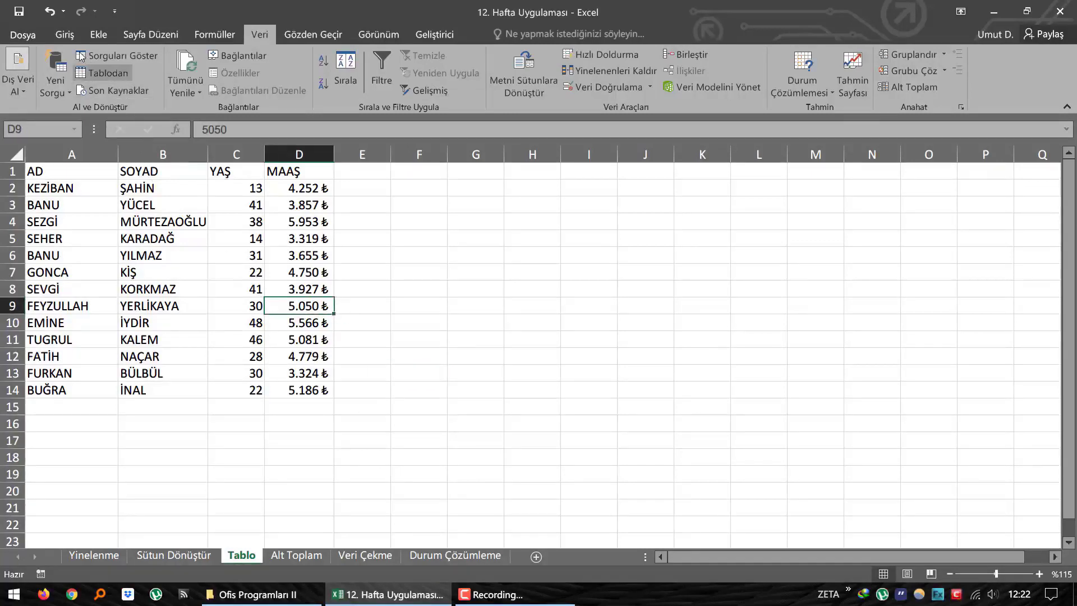
pyautogui.click(66, 35)
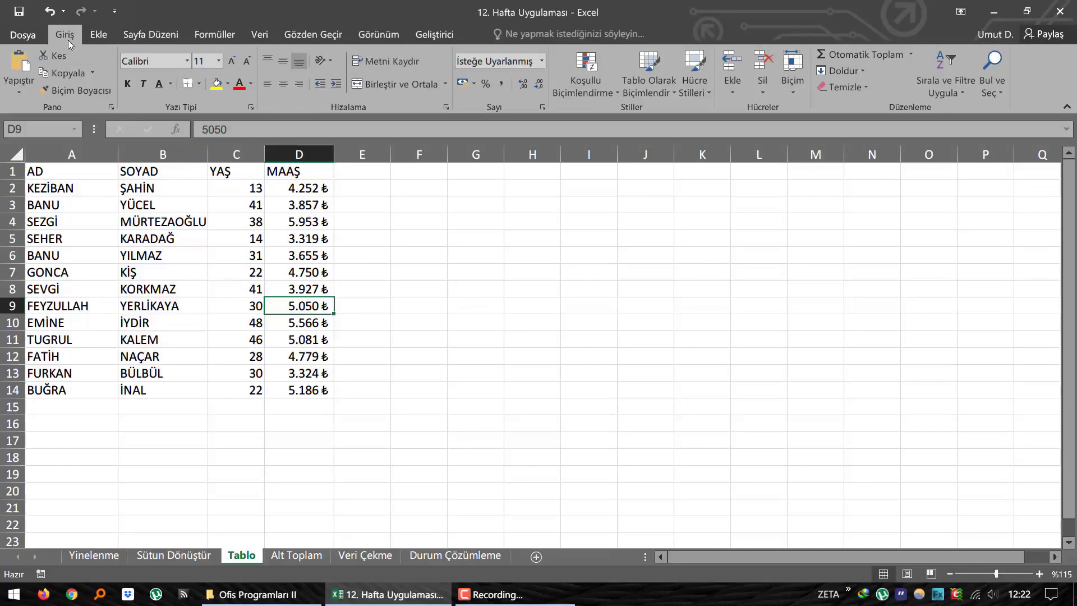
pyautogui.click(642, 96)
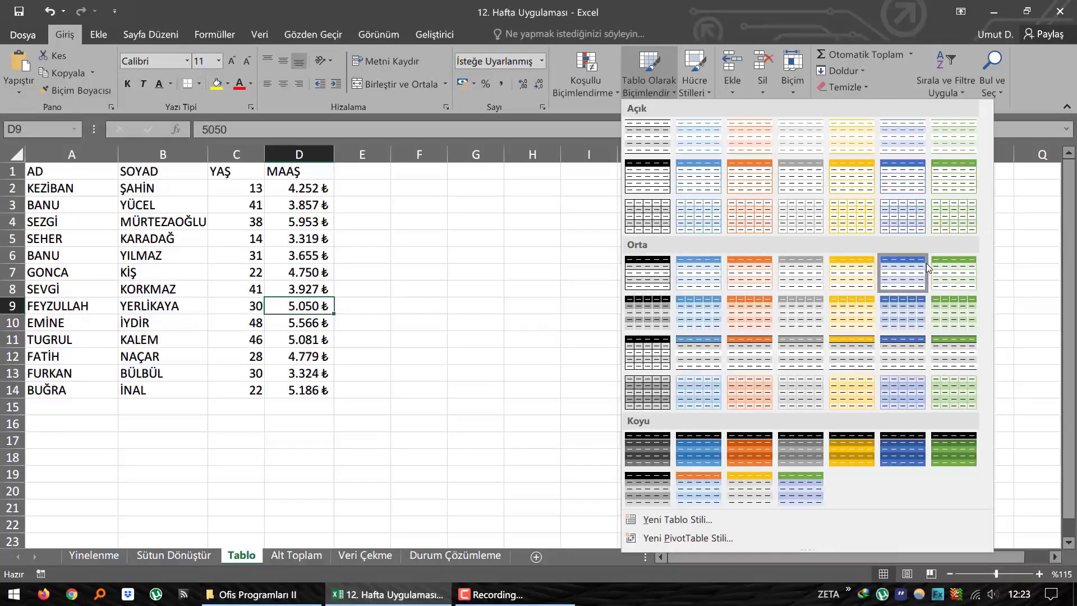
pyautogui.click(952, 268)
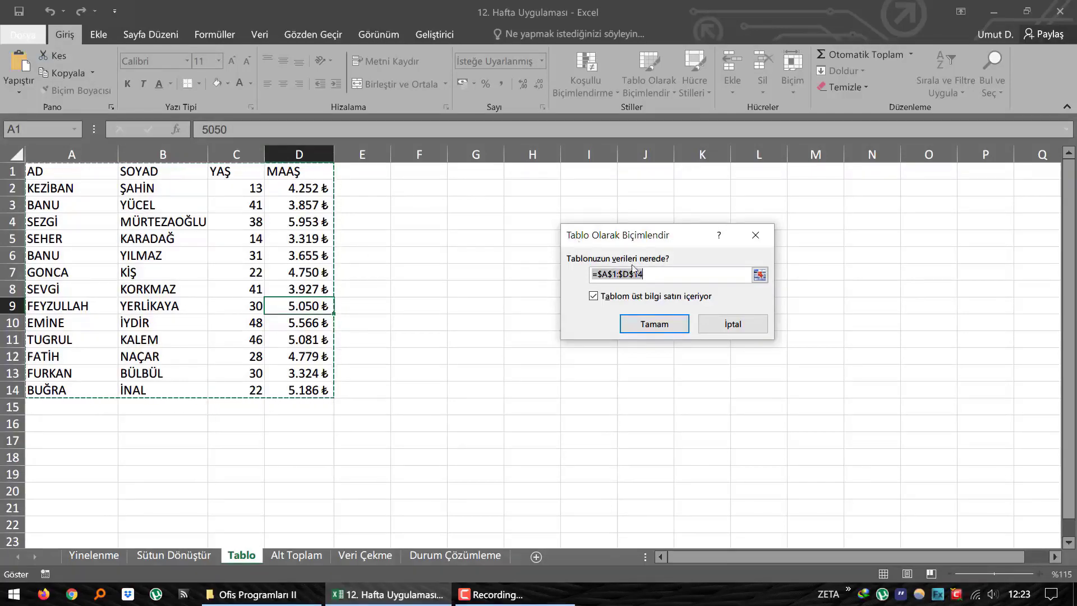
pyautogui.click(672, 326)
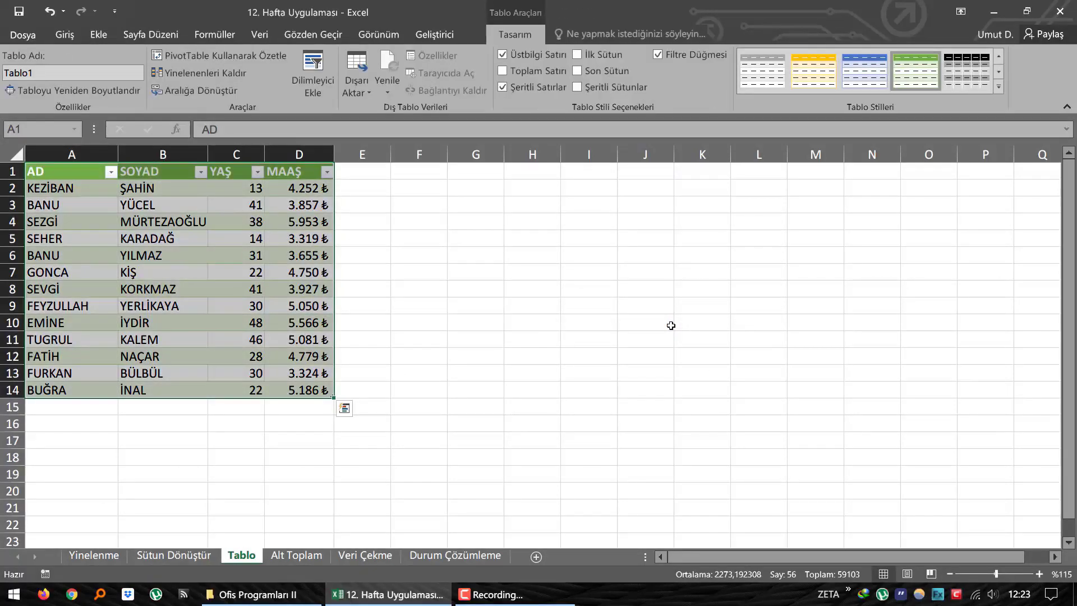
pyautogui.click(671, 326)
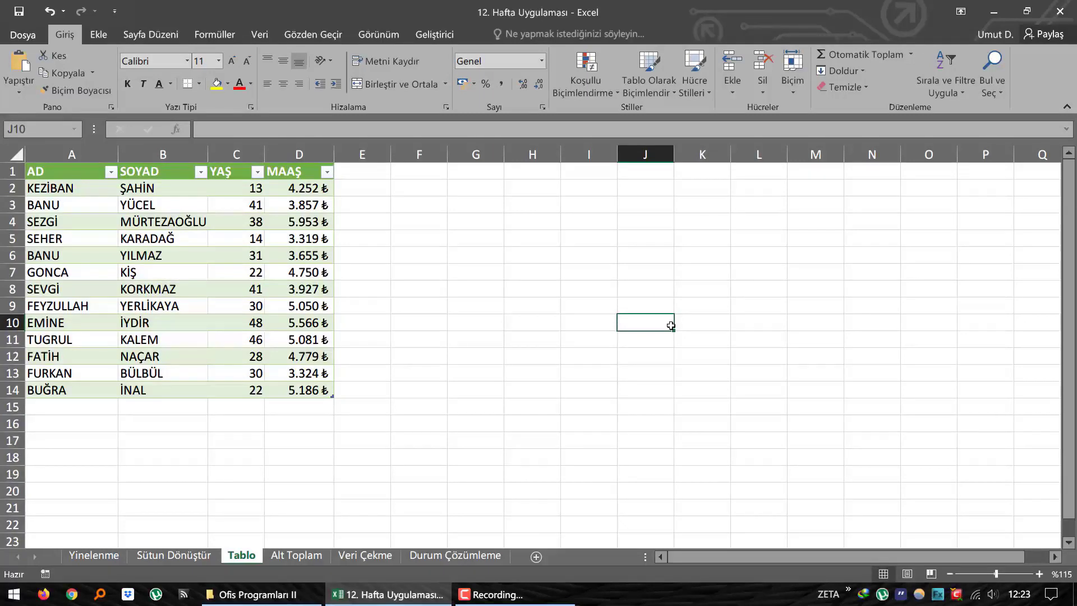
pyautogui.hotkey('ctrl', 'p')
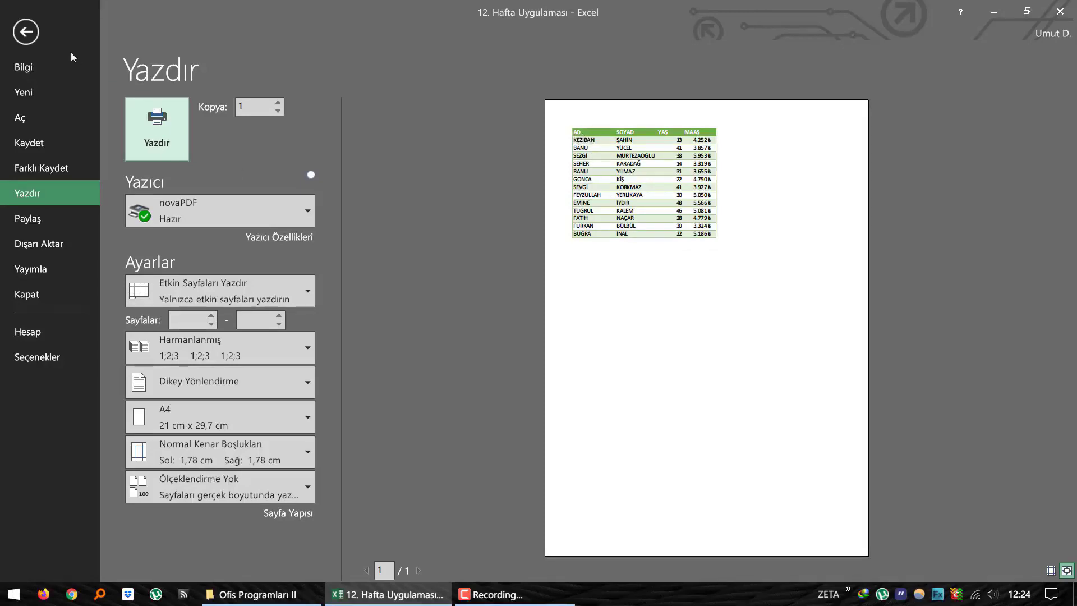
pyautogui.click(30, 30)
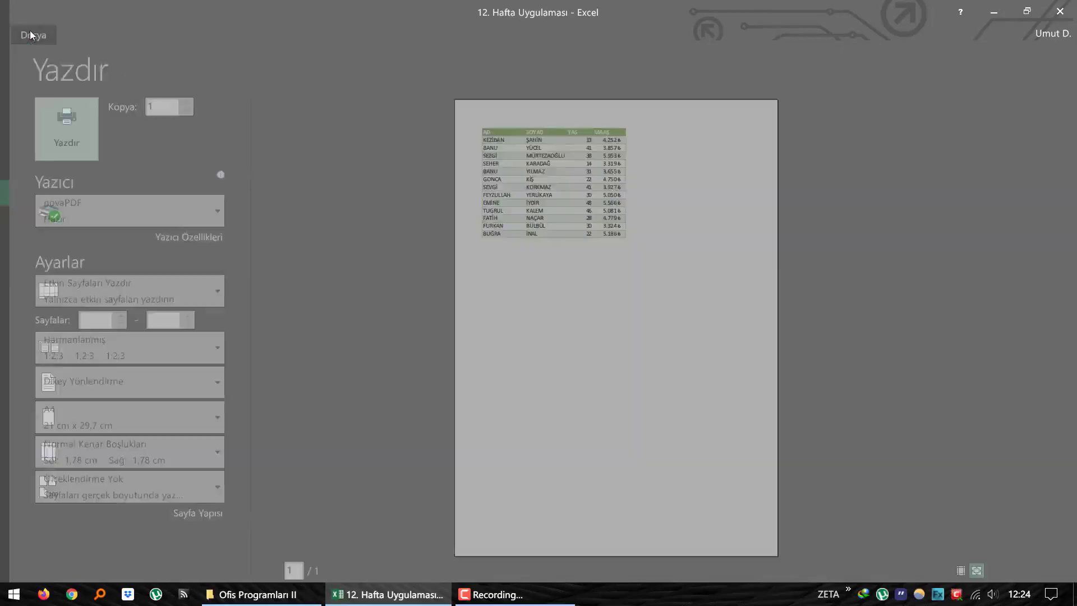
pyautogui.click(216, 222)
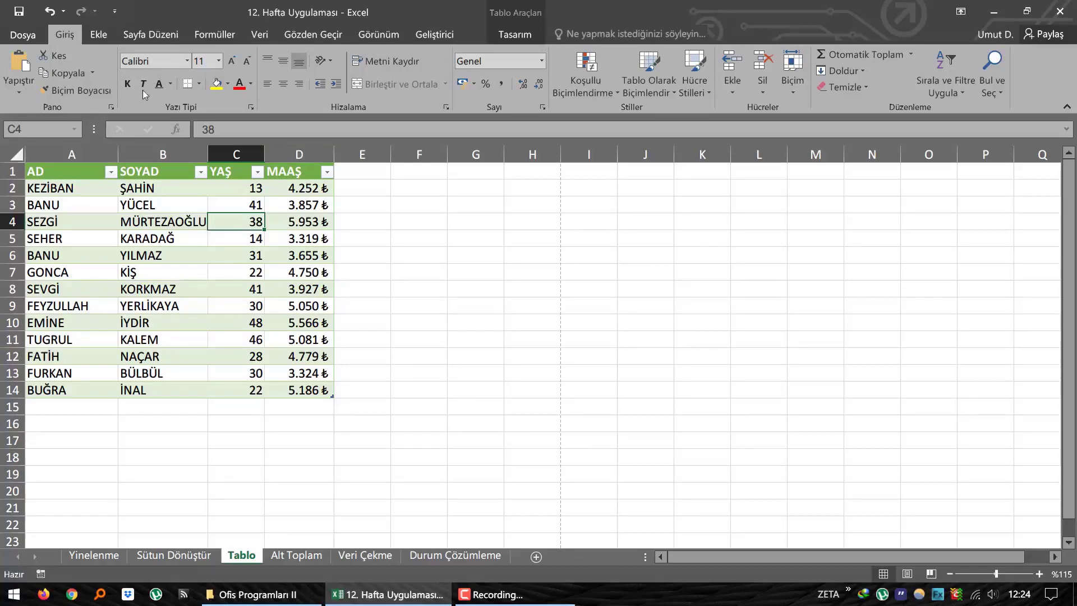
# Step: Browse the full table style gallery on Table Design, closing it without changing Tablo1's green style
pyautogui.click(99, 210)
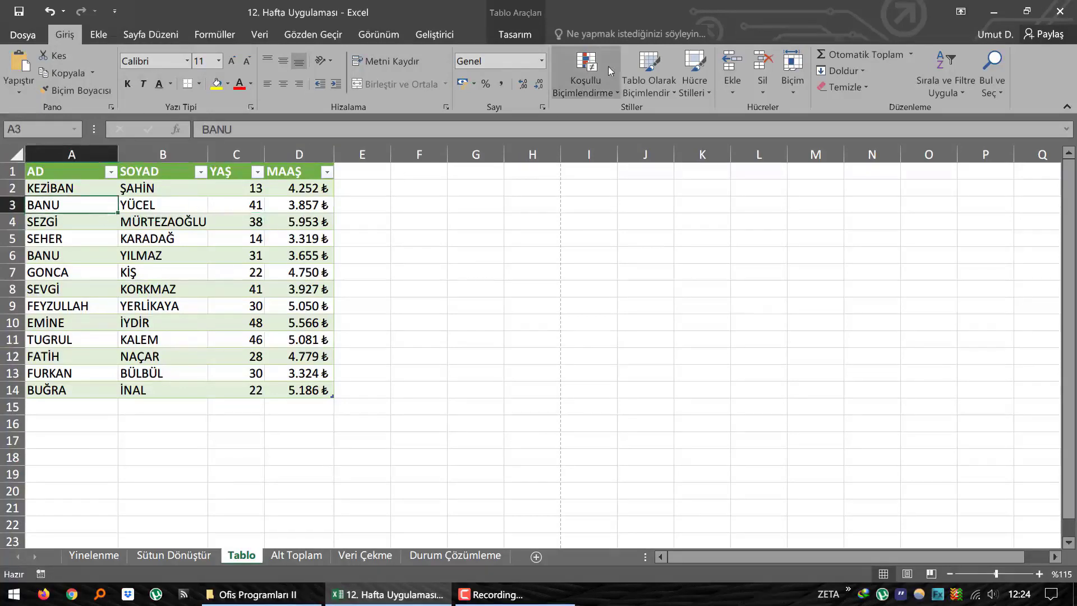
pyautogui.click(241, 232)
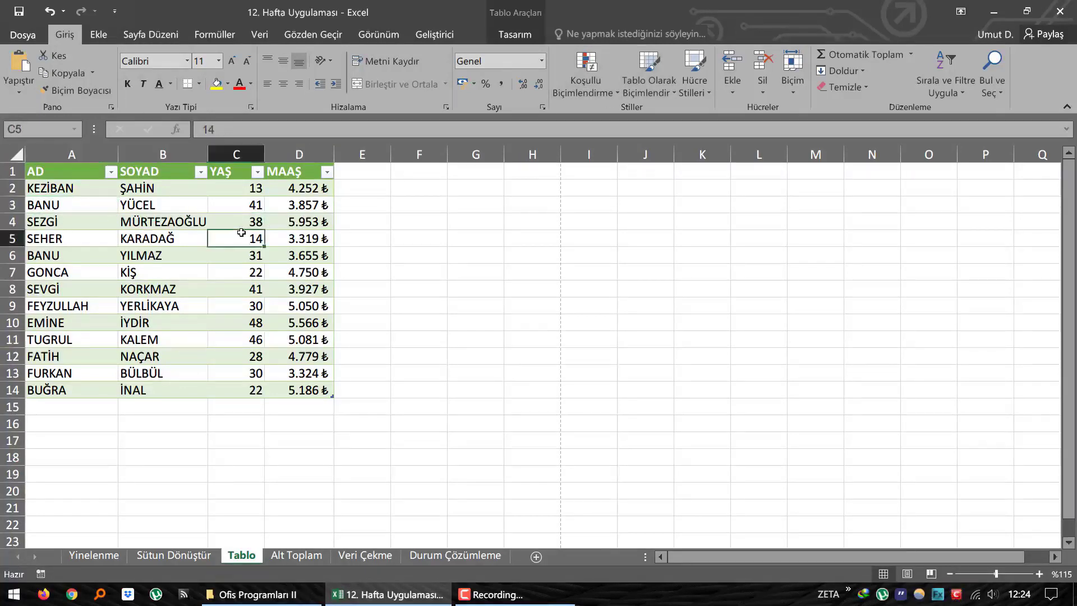
pyautogui.click(190, 235)
pyautogui.click(229, 238)
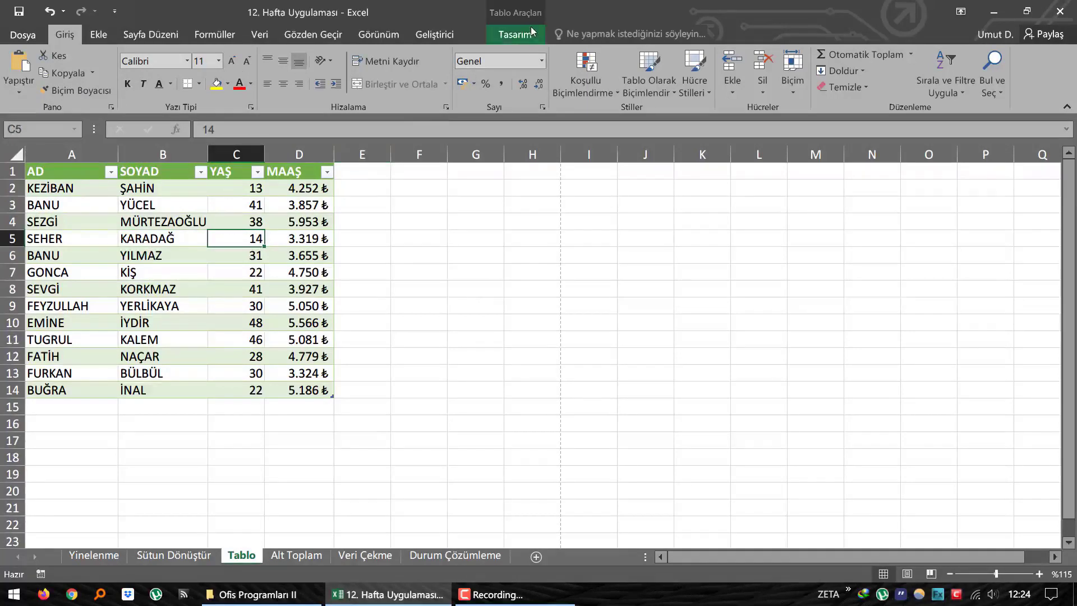
pyautogui.click(514, 34)
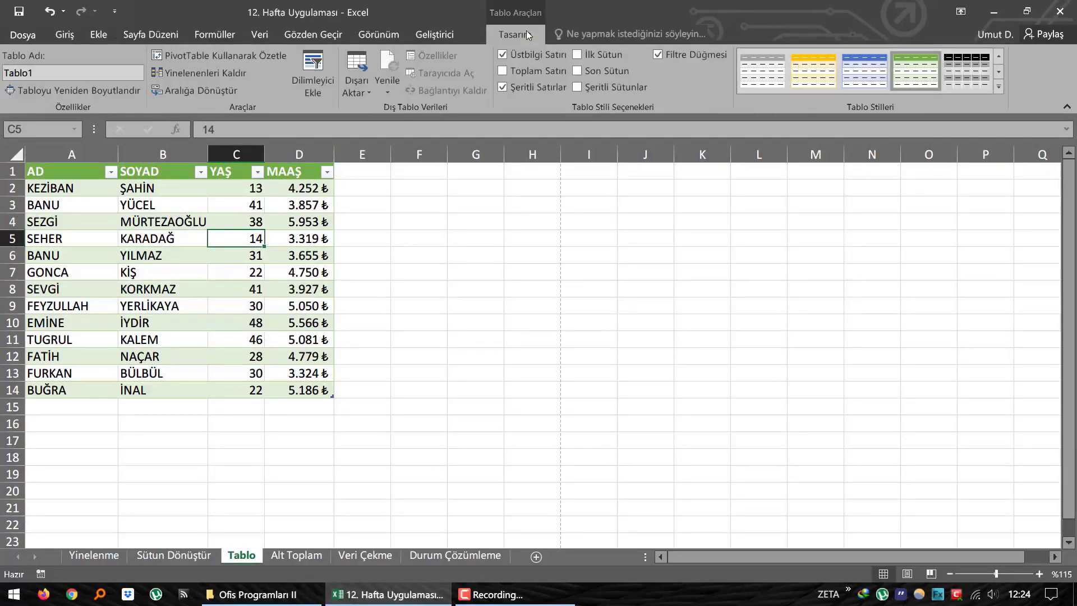
pyautogui.press('Up')
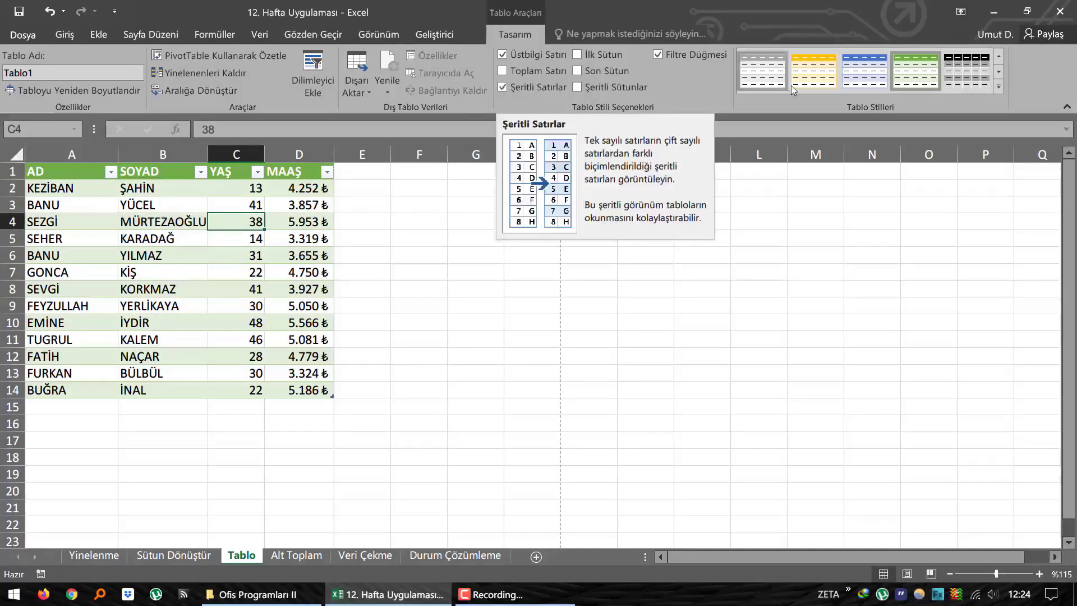
pyautogui.click(999, 86)
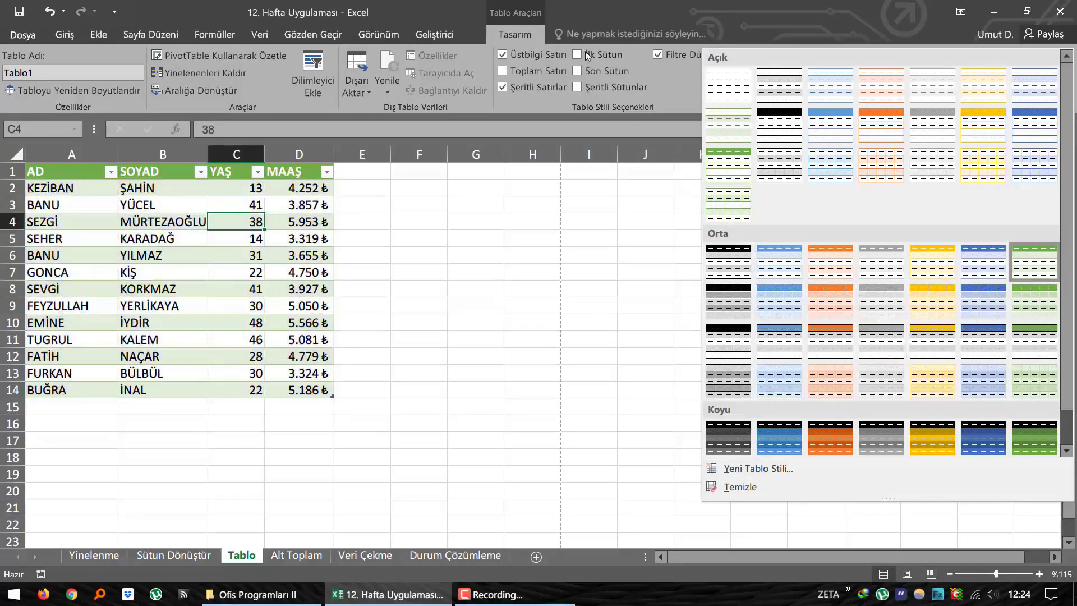
pyautogui.click(662, 5)
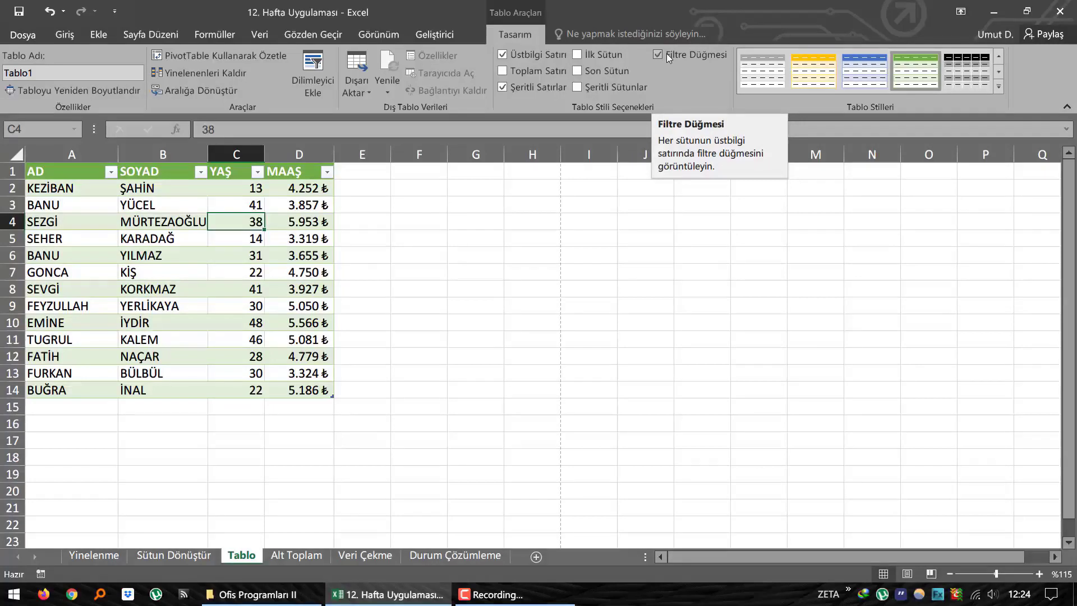
# Step: Toggle header row and banded rows off and on, then add a total row summing MAAŞ to 58.699 ₺
pyautogui.click(552, 56)
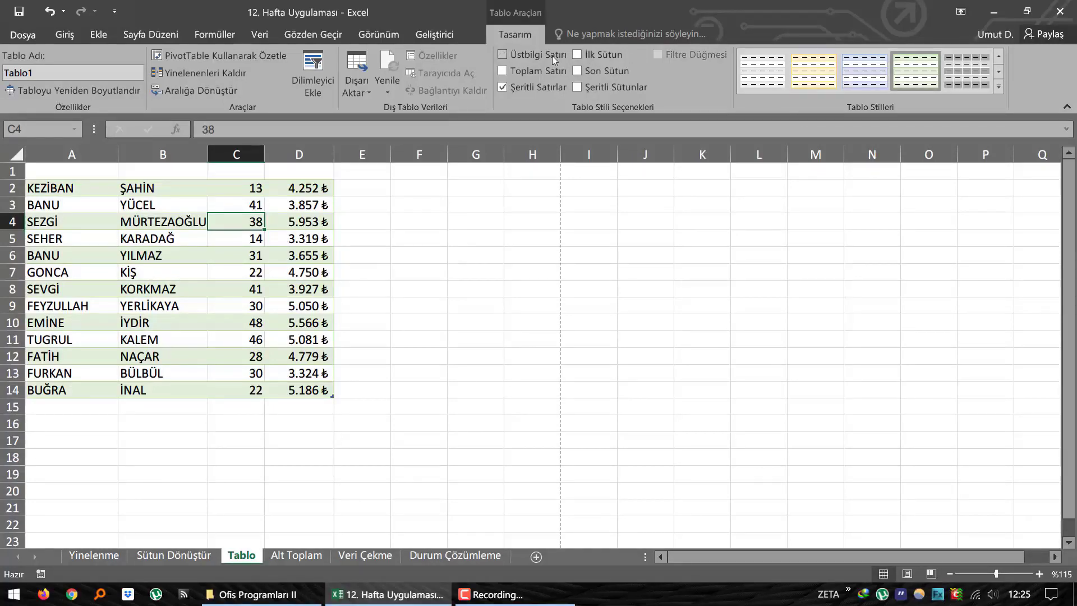
pyautogui.click(553, 56)
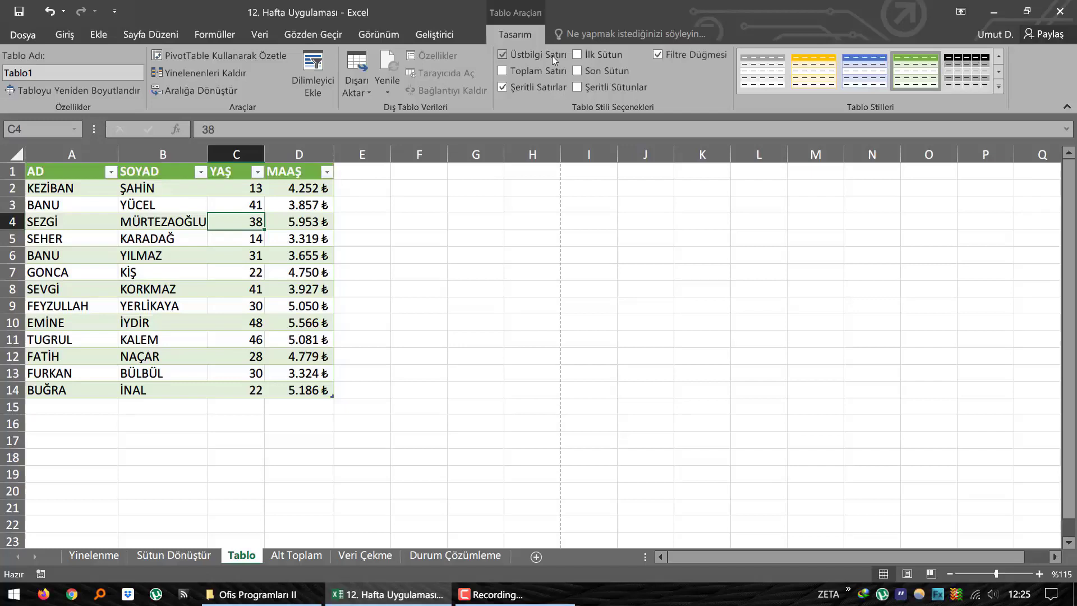
pyautogui.click(543, 91)
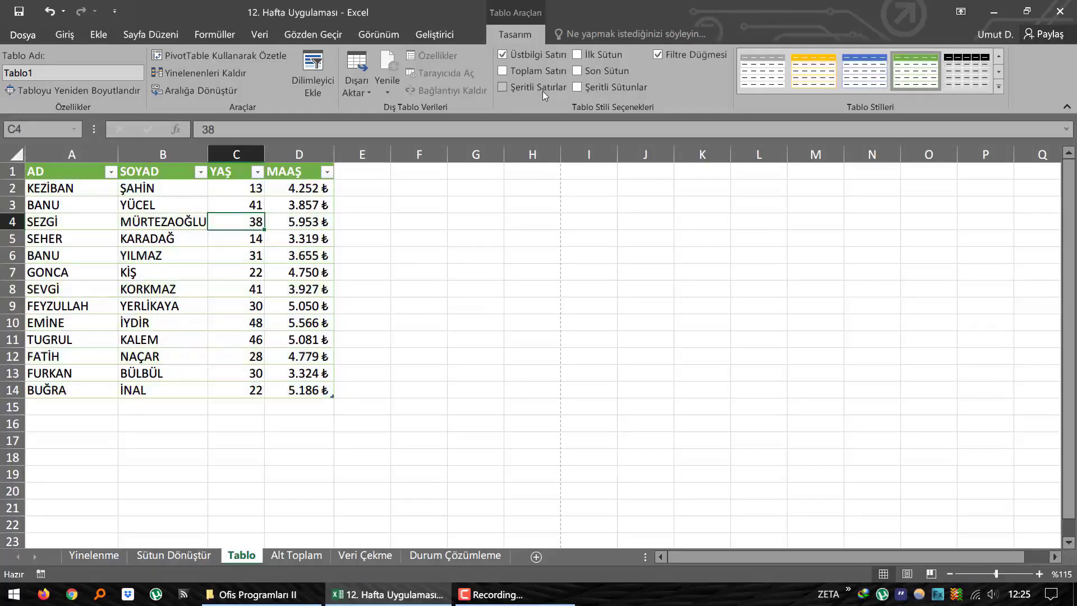
pyautogui.click(543, 91)
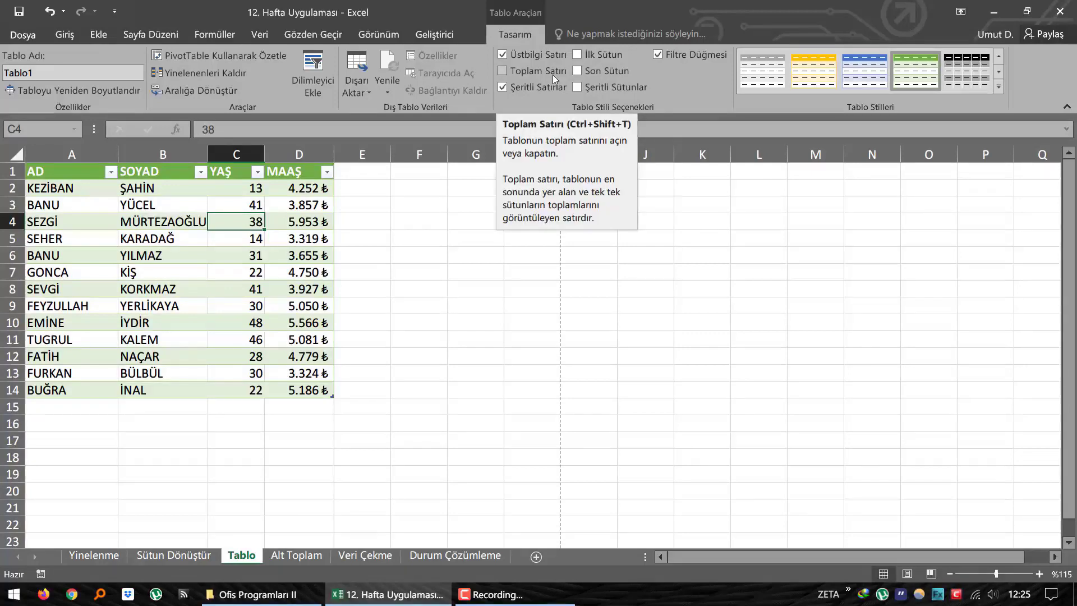
pyautogui.click(546, 72)
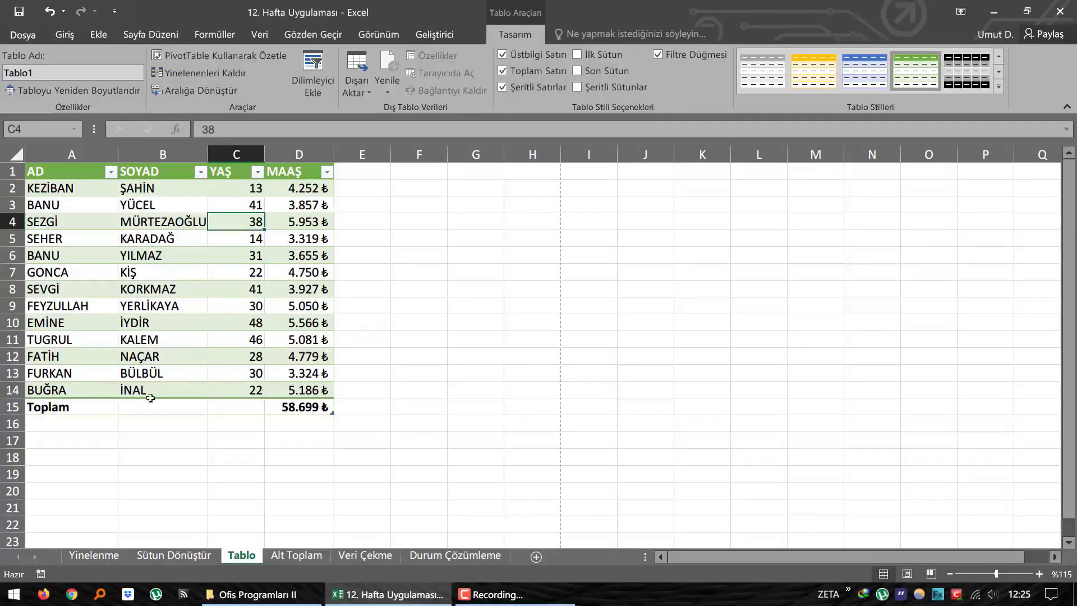
# Step: Cycle the D15 MAAŞ total through Average, Max, Min and back to Sum
pyautogui.click(318, 406)
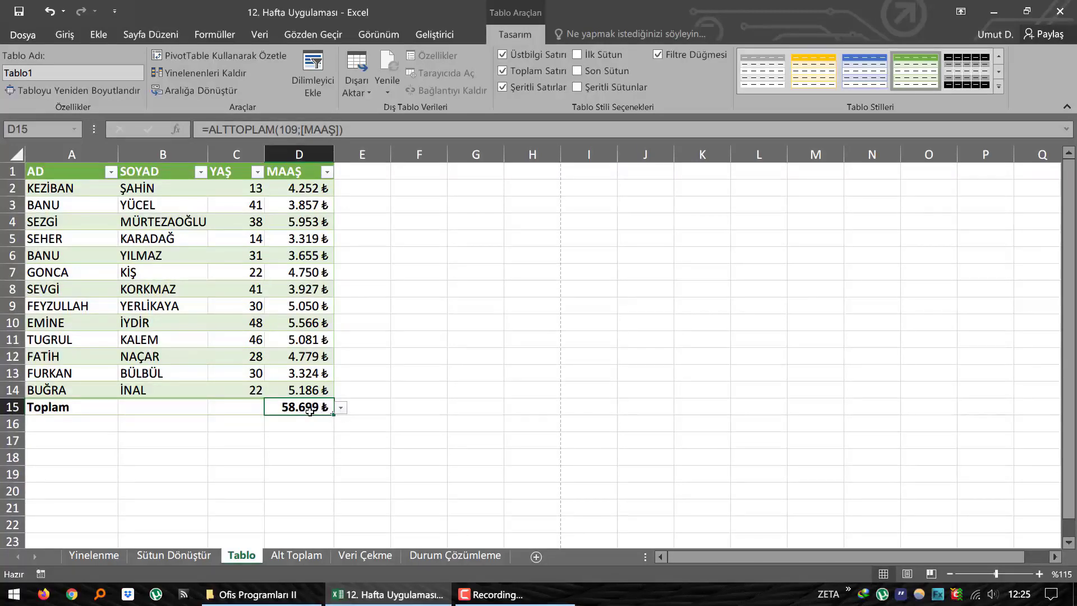
pyautogui.click(341, 409)
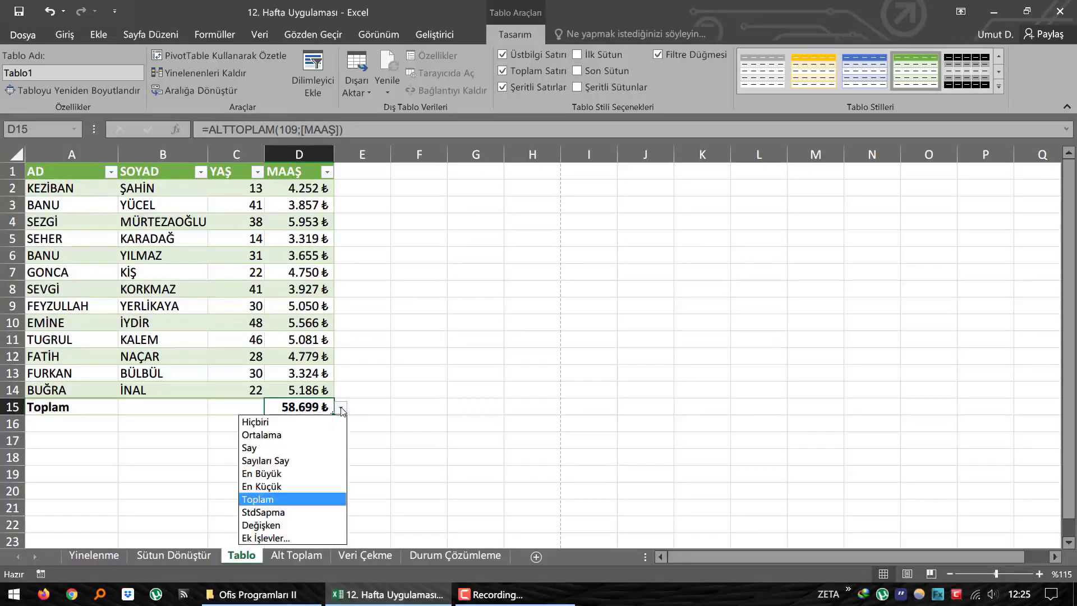
pyautogui.click(318, 434)
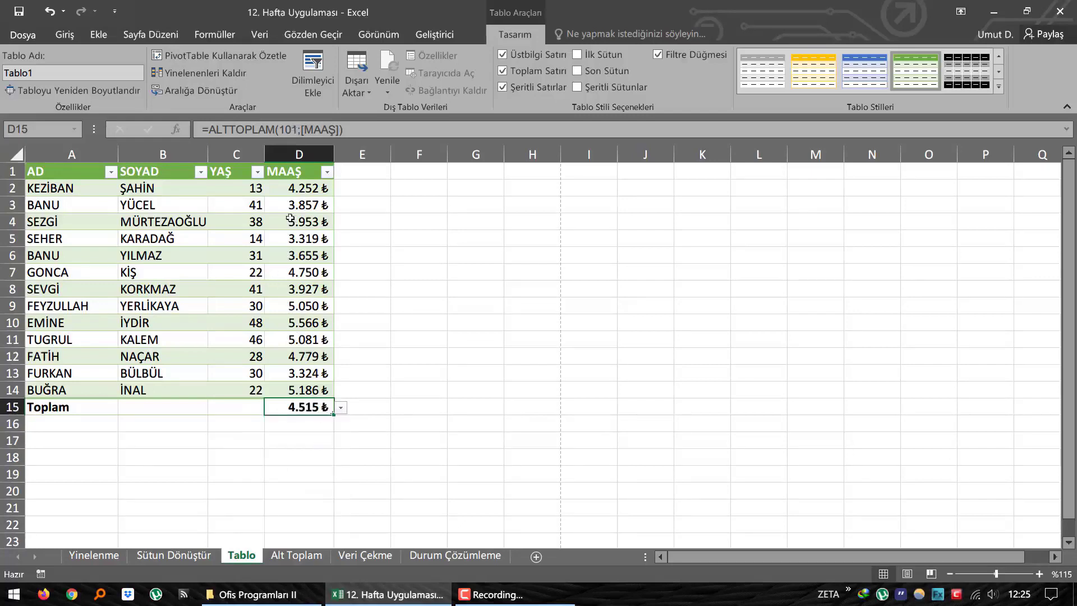
pyautogui.click(341, 408)
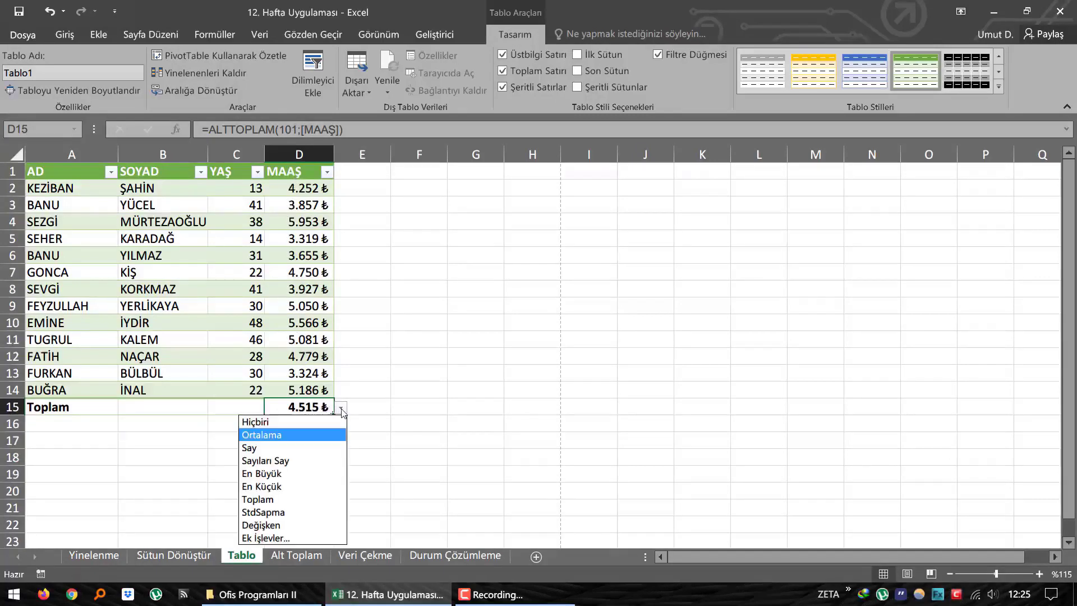
pyautogui.click(315, 473)
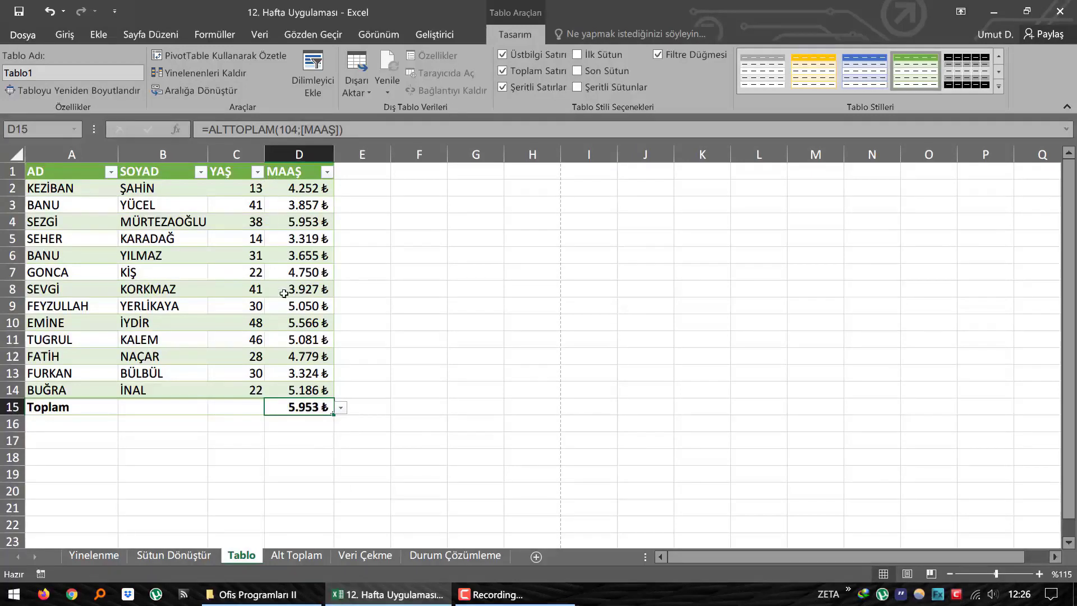
pyautogui.click(342, 409)
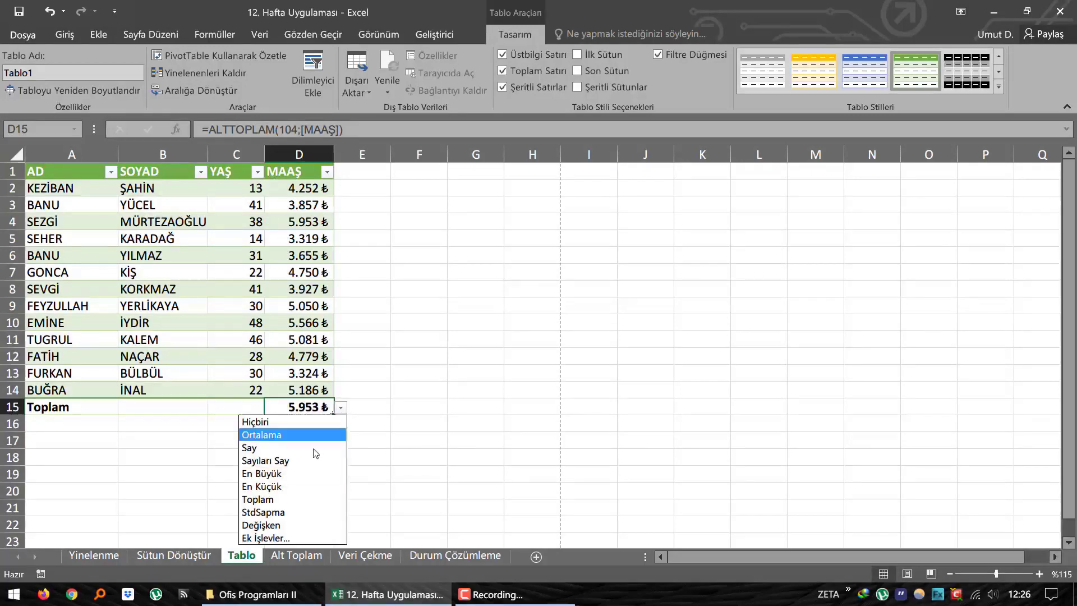
pyautogui.click(300, 483)
pyautogui.click(341, 409)
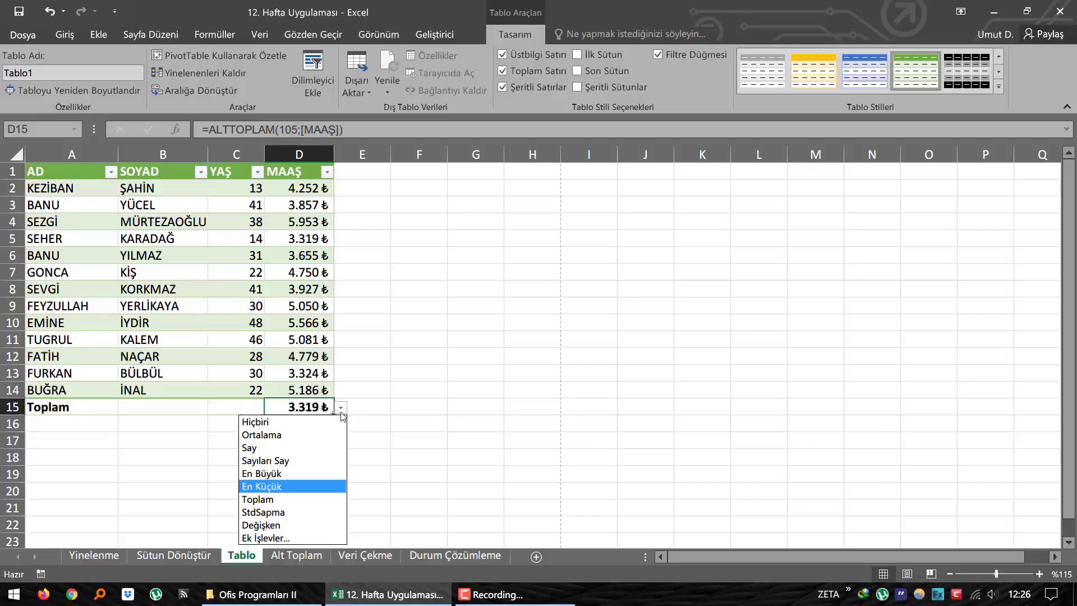
pyautogui.click(301, 499)
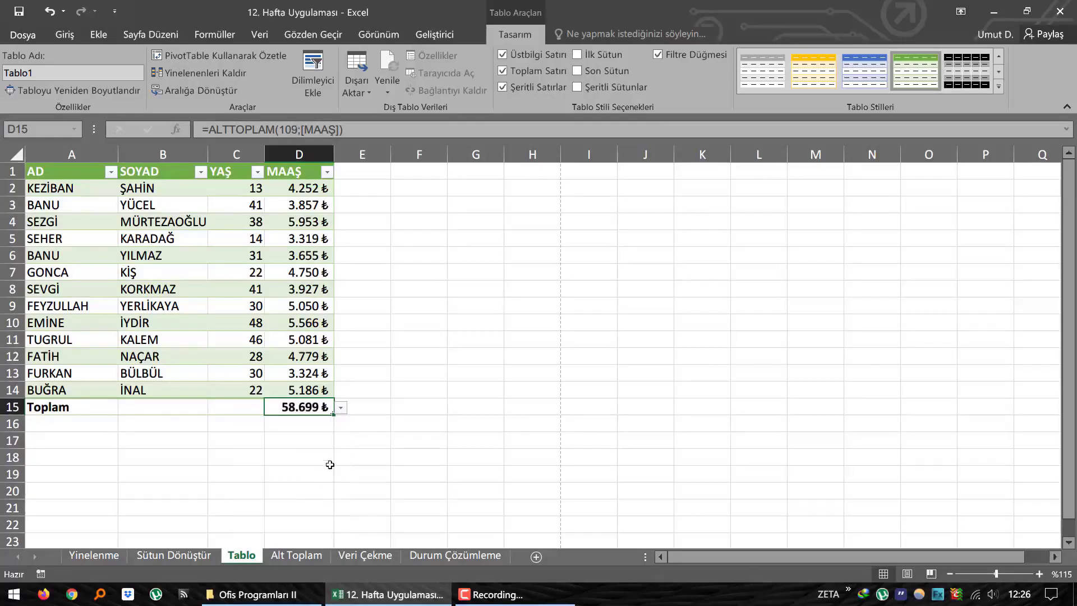
# Step: Look through More Functions for the D15 total and cancel the function picker without choosing
pyautogui.click(343, 410)
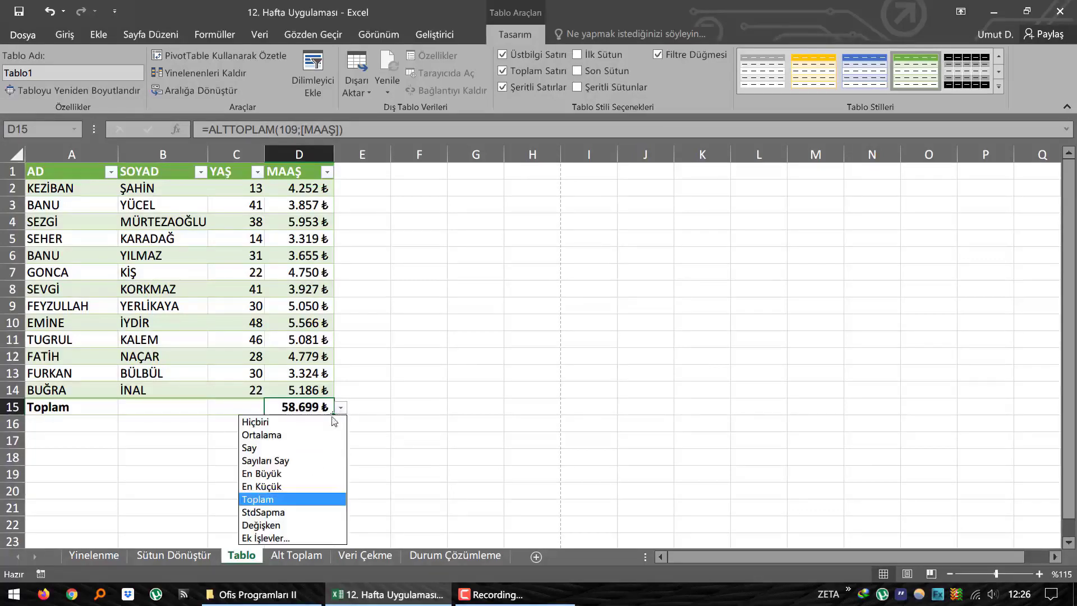
pyautogui.click(302, 541)
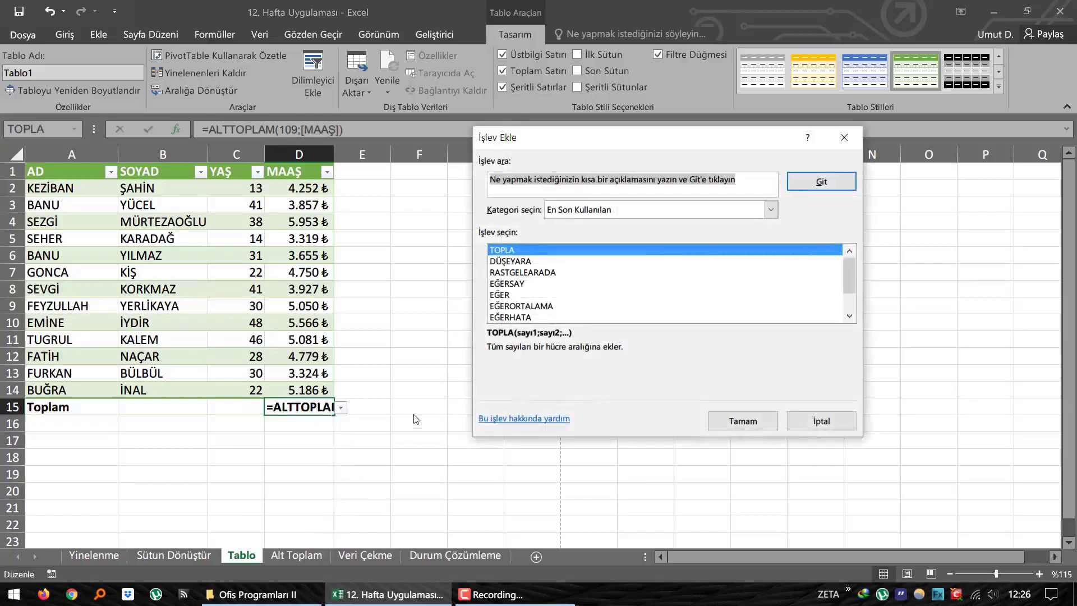
pyautogui.scroll(-1, 566, 310)
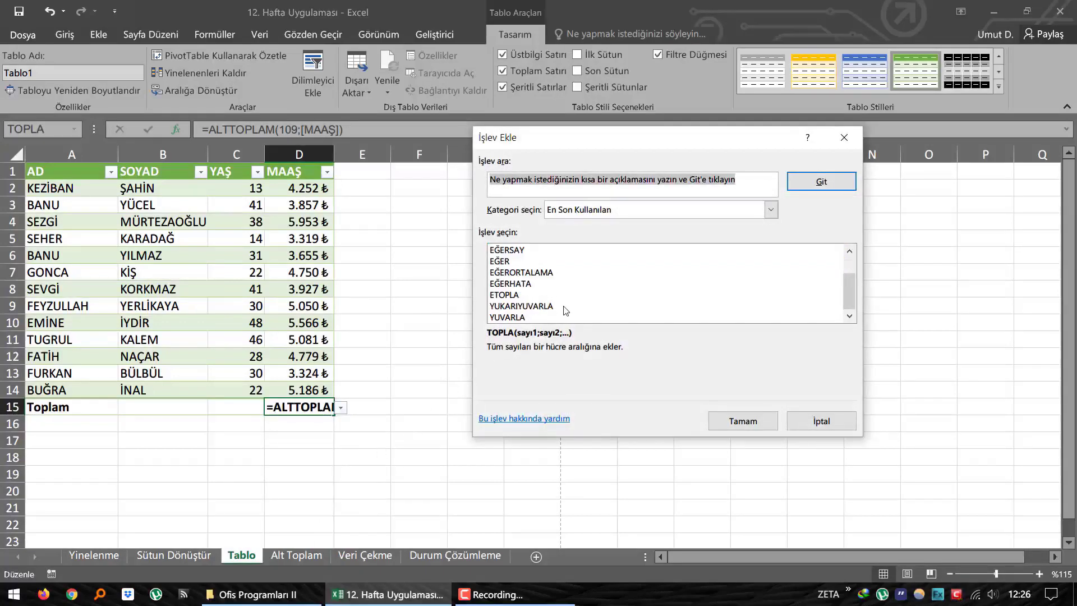
pyautogui.scroll(1, 567, 308)
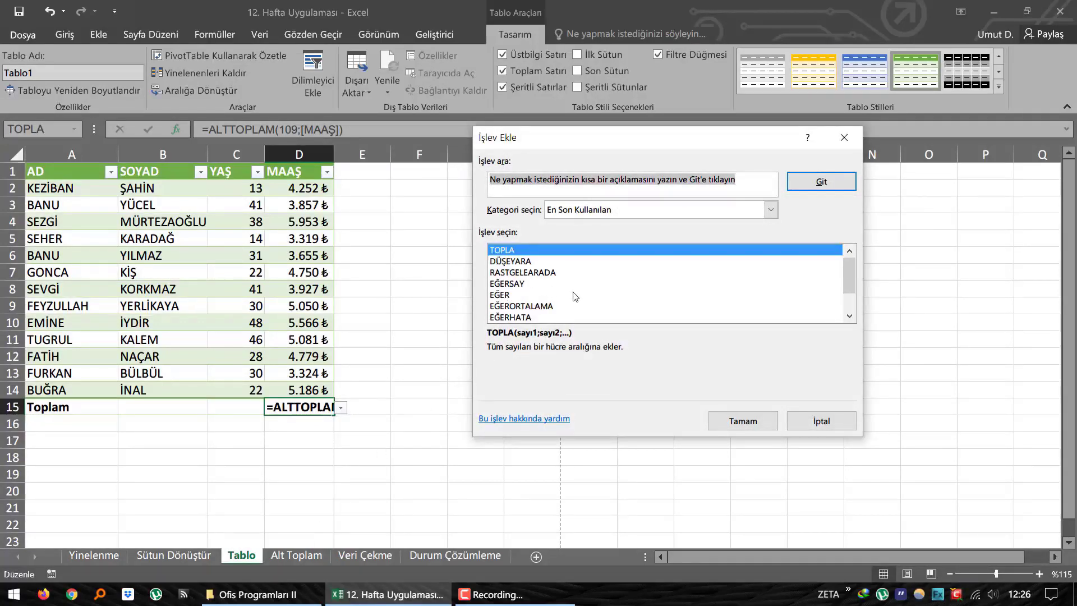
pyautogui.click(797, 421)
pyautogui.click(252, 406)
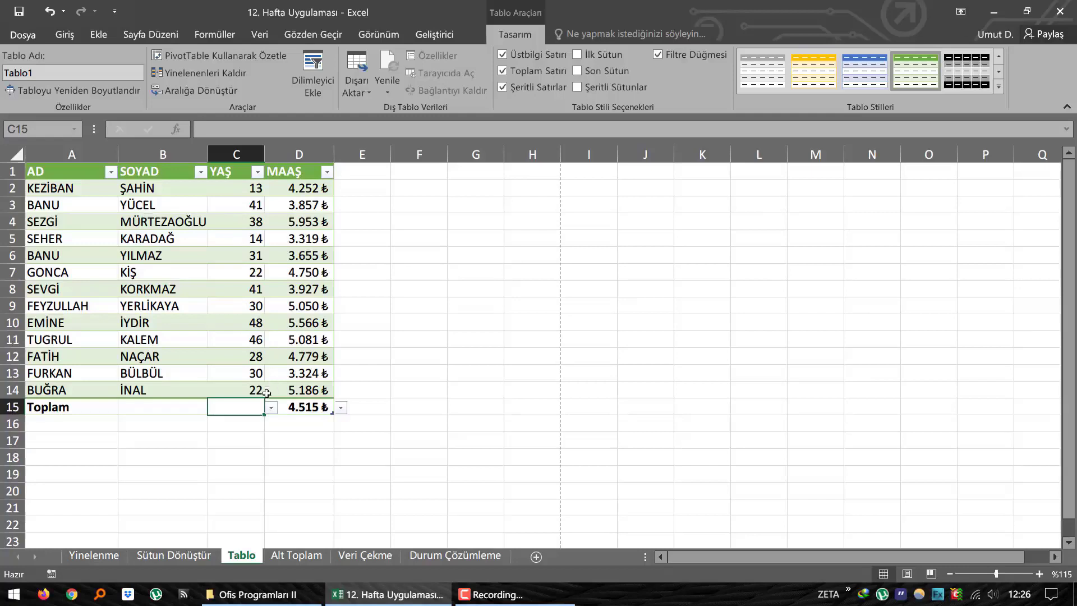
# Step: Set C15 to the average age 31,0769, then remove the total row with Ctrl+Shift+T
pyautogui.click(271, 410)
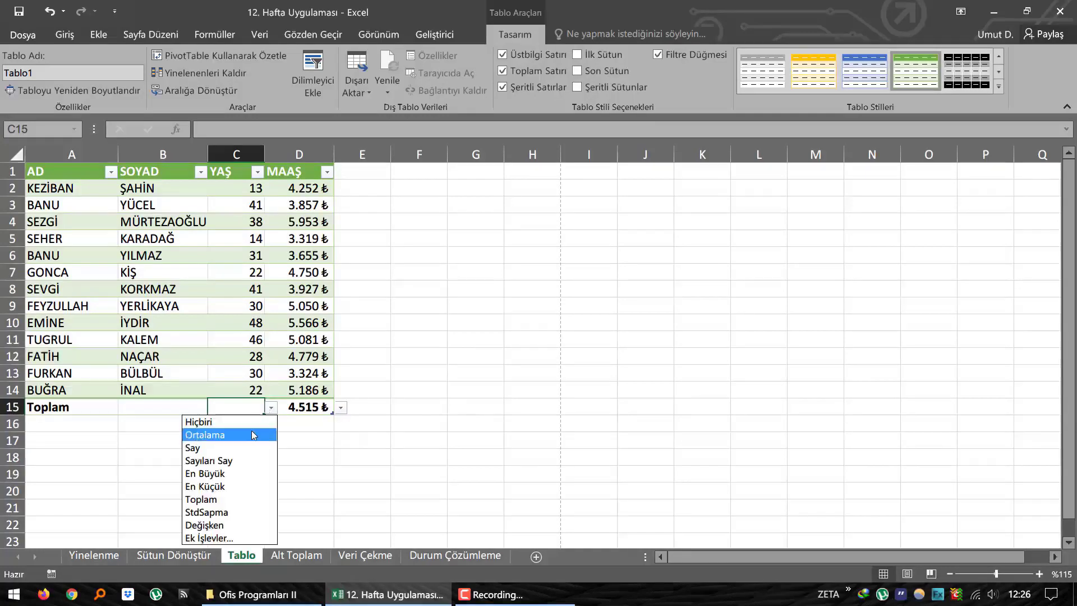
pyautogui.click(251, 430)
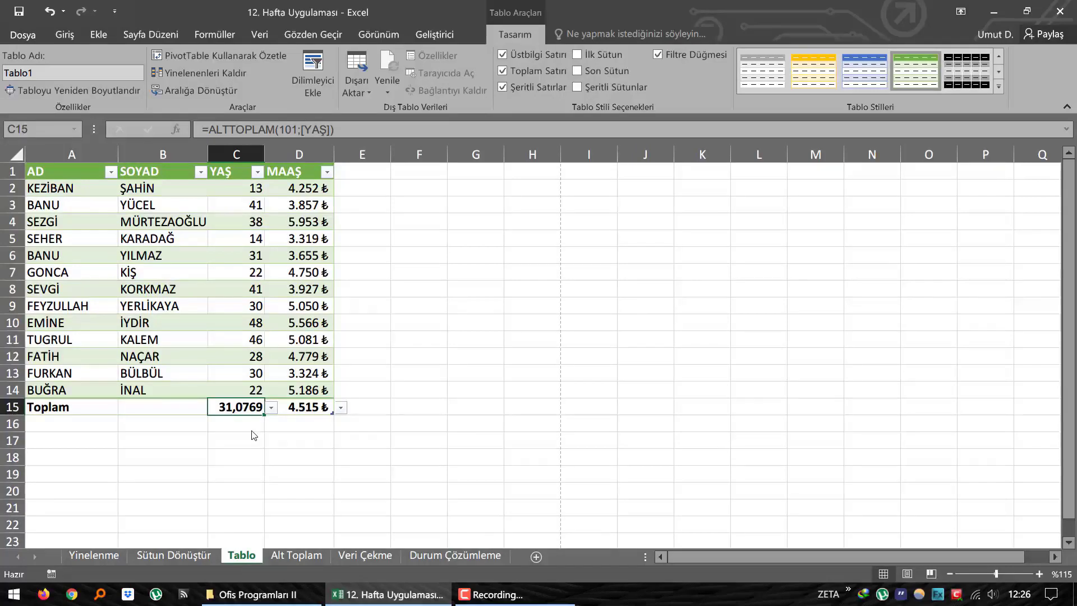
pyautogui.hotkey('ctrl', 'shift', 't')
pyautogui.click(567, 270)
pyautogui.click(397, 221)
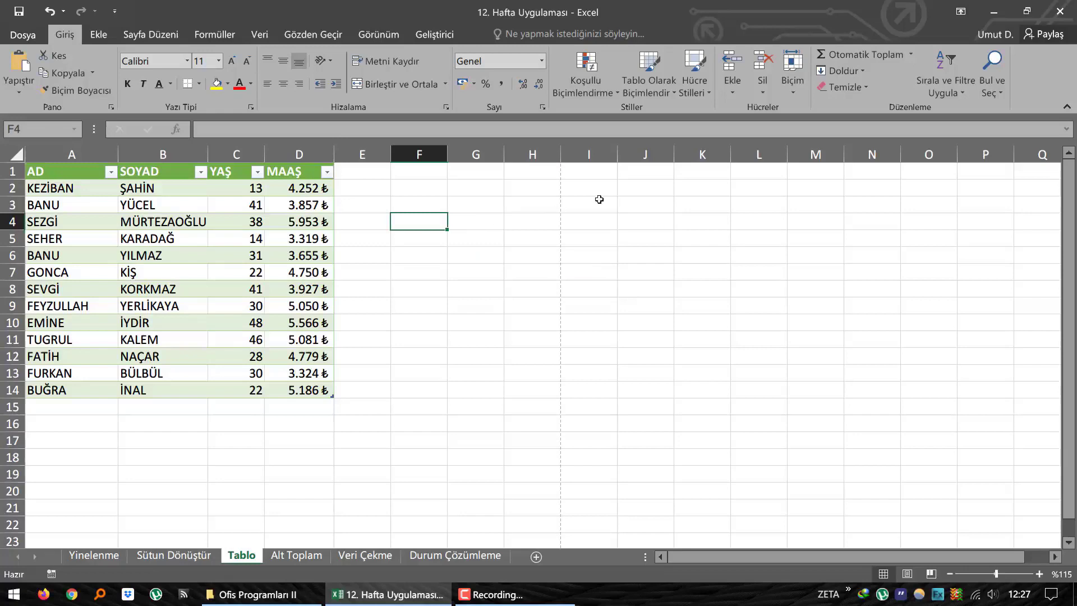
pyautogui.click(547, 207)
pyautogui.click(452, 241)
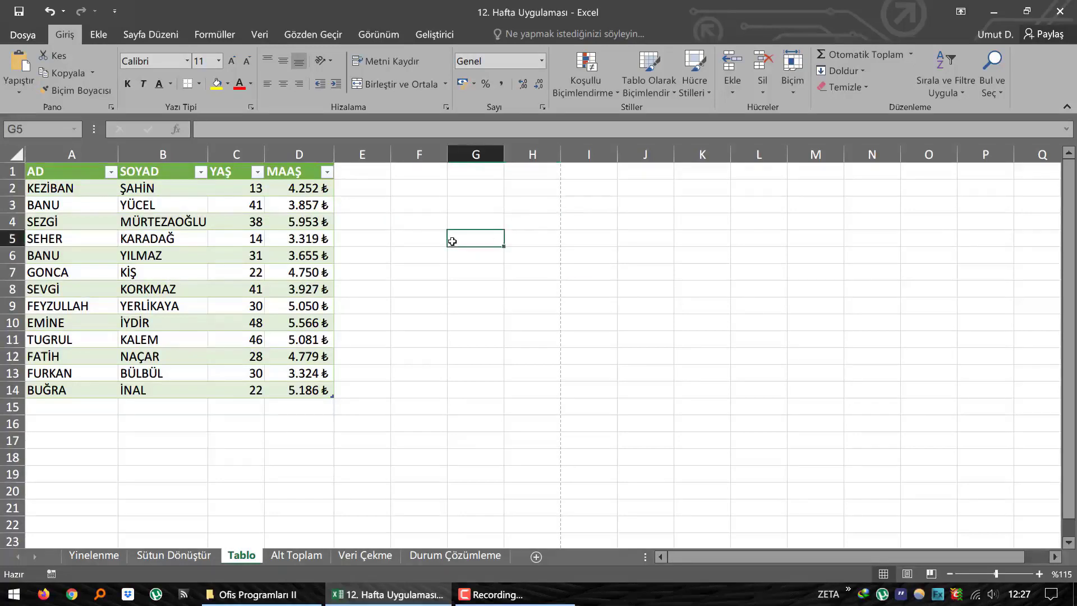
pyautogui.write('55')
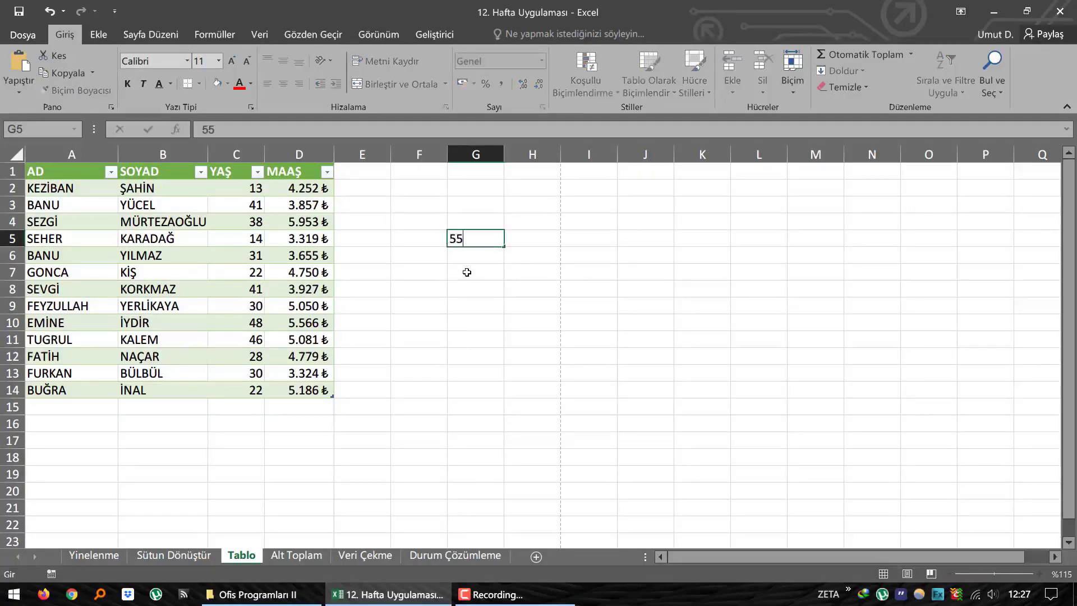
pyautogui.click(465, 269)
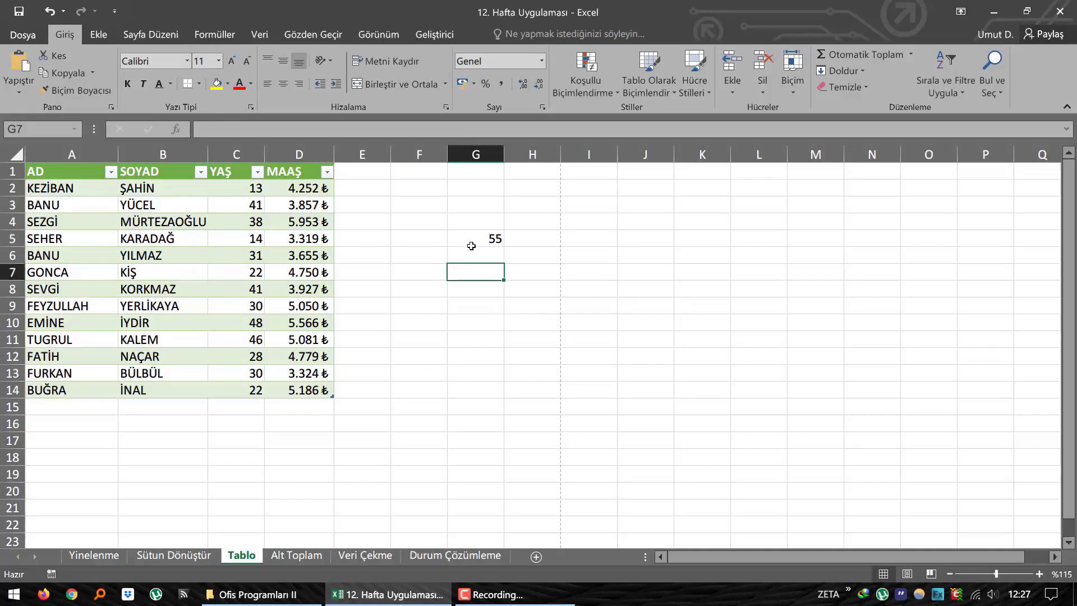
pyautogui.click(472, 246)
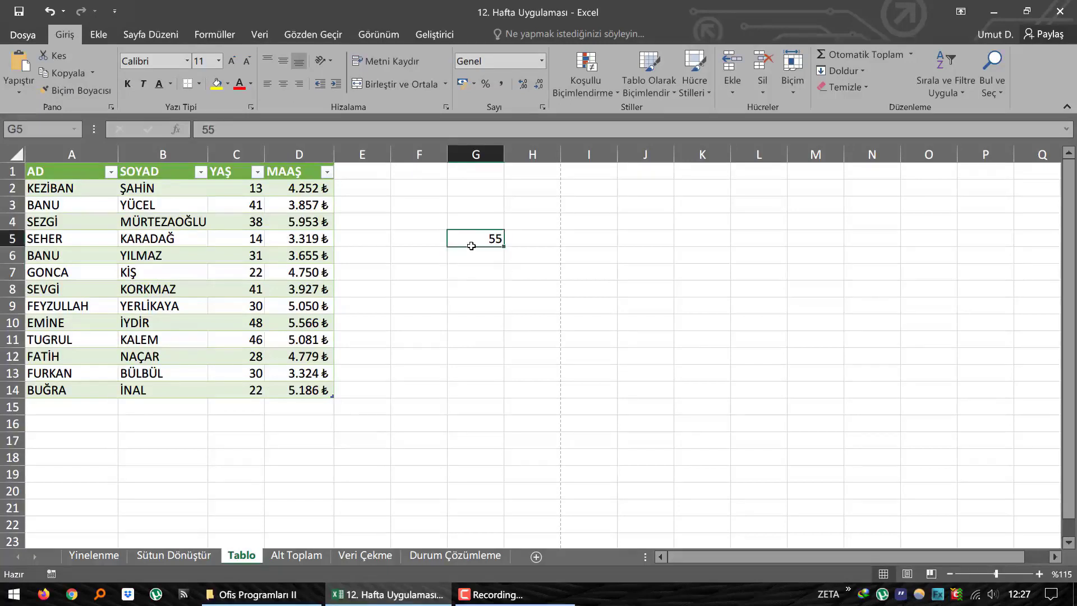
pyautogui.click(690, 83)
pyautogui.scroll(3, 678, 331)
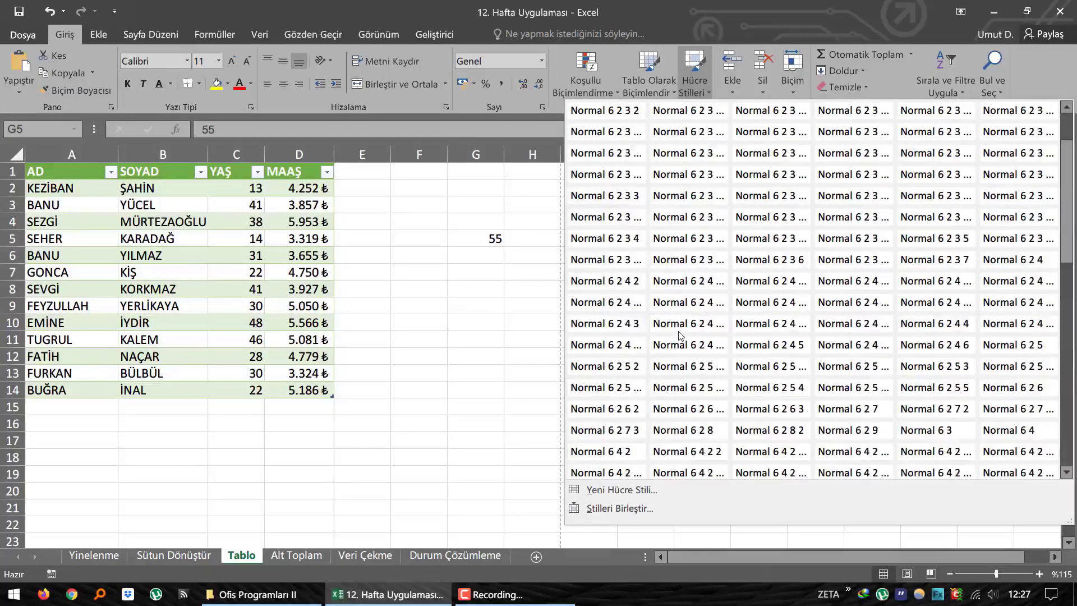
pyautogui.scroll(3, 678, 331)
pyautogui.scroll(-5, 678, 332)
pyautogui.scroll(-3, 678, 331)
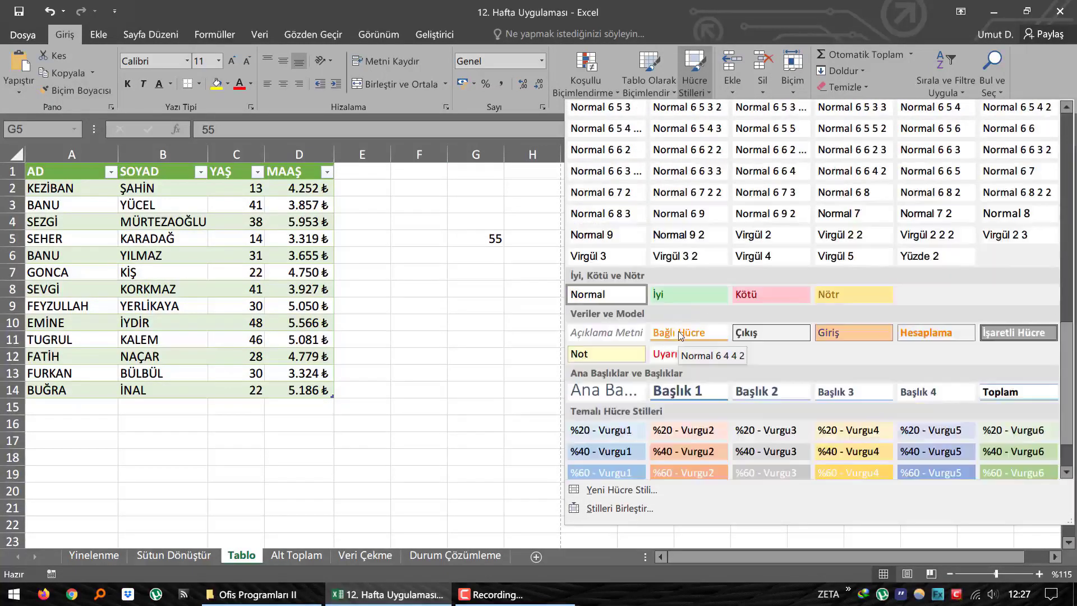
pyautogui.scroll(3, 678, 331)
pyautogui.scroll(-3, 679, 331)
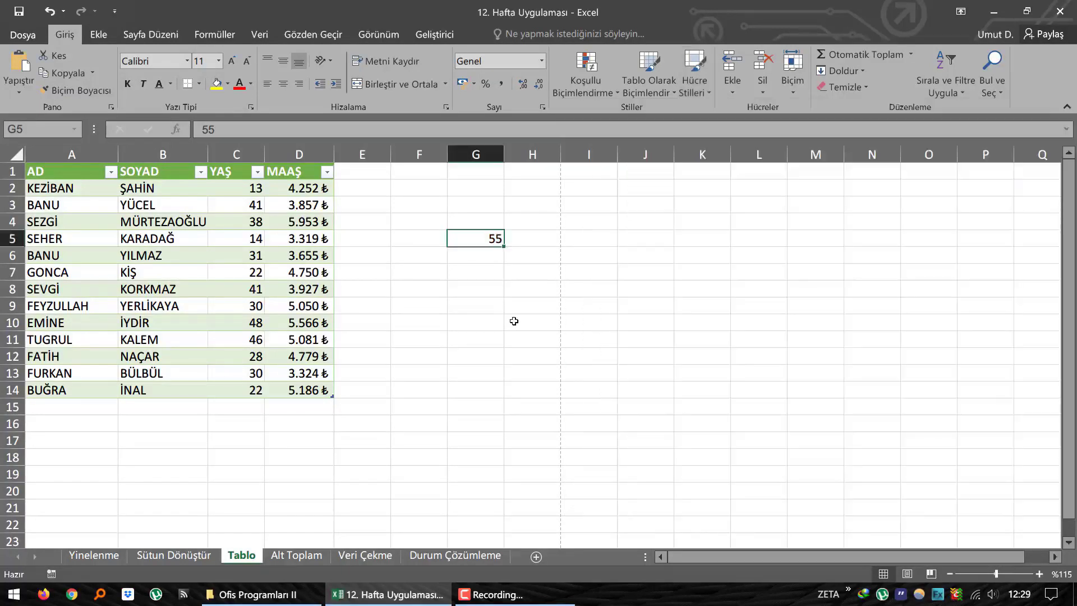
# Step: Clear the 55 from G5 and enter 55 in G4 instead
pyautogui.press('Delete')
pyautogui.click(469, 217)
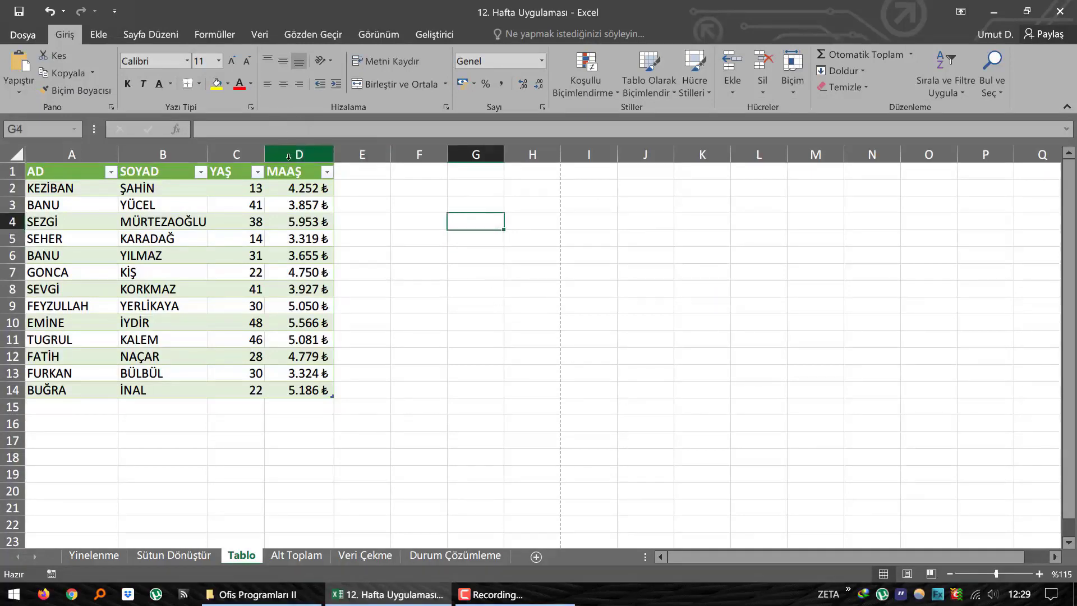
pyautogui.write('55')
pyautogui.press('Return')
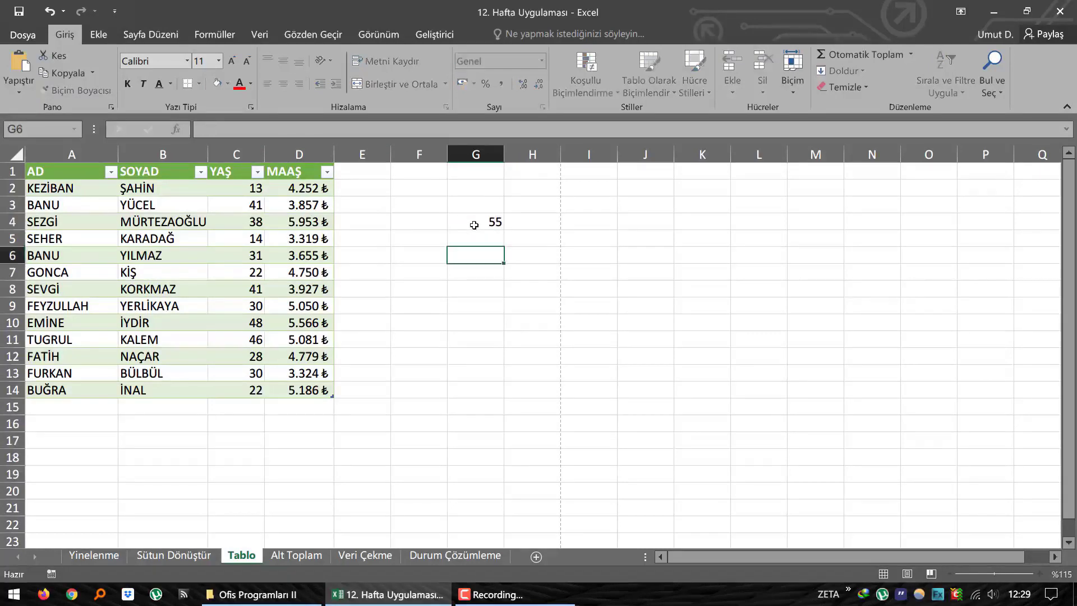
pyautogui.click(471, 224)
# Step: Give G4 a yellow fill, revert it to No Fill, then clear the 55 from G4
pyautogui.click(217, 85)
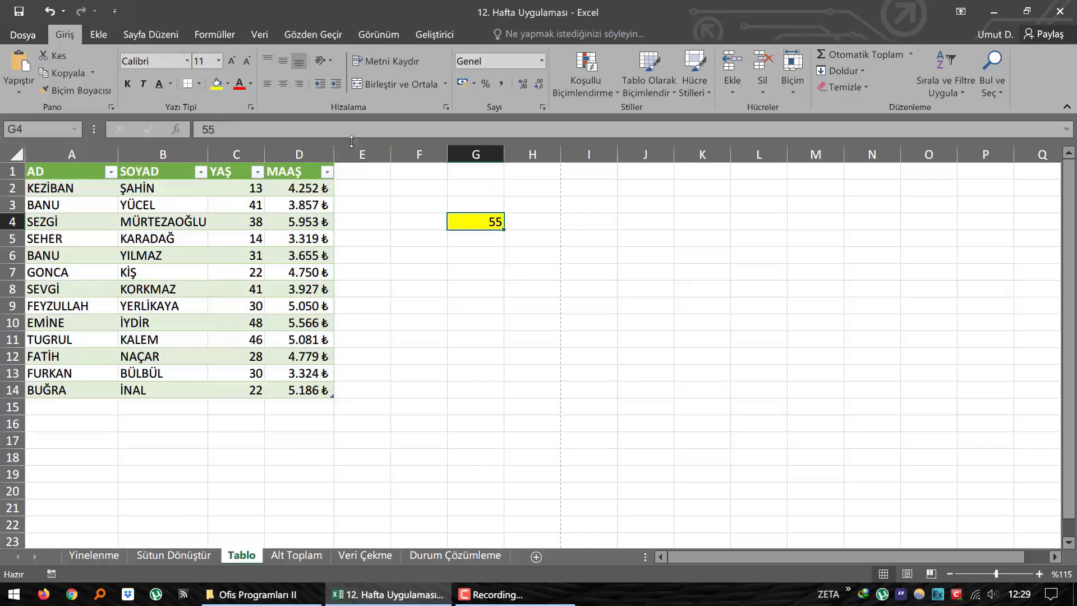
pyautogui.click(227, 84)
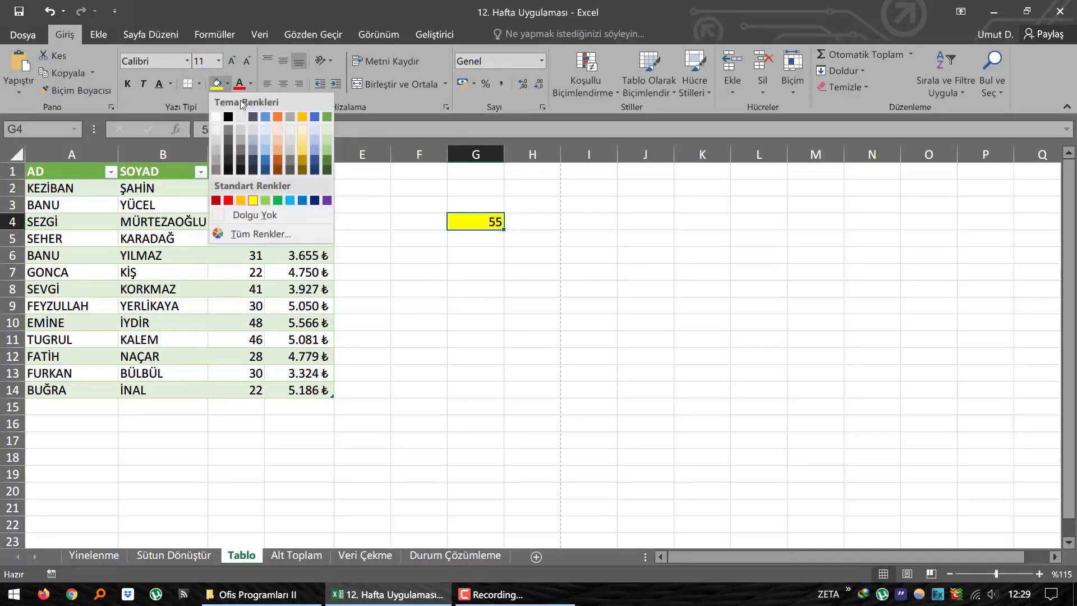
pyautogui.click(282, 218)
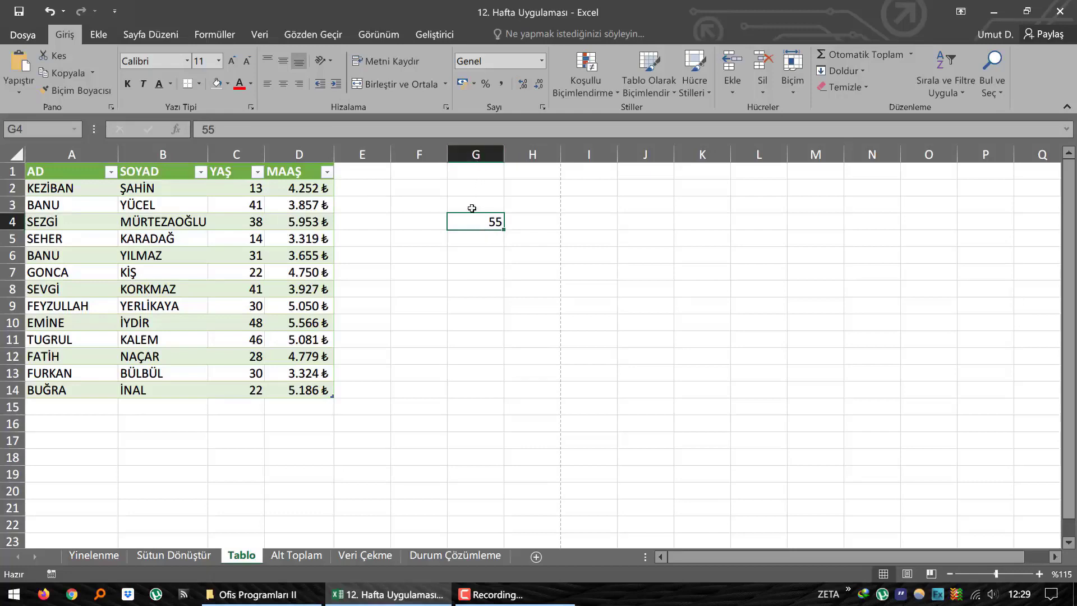
pyautogui.press('Delete')
pyautogui.click(503, 295)
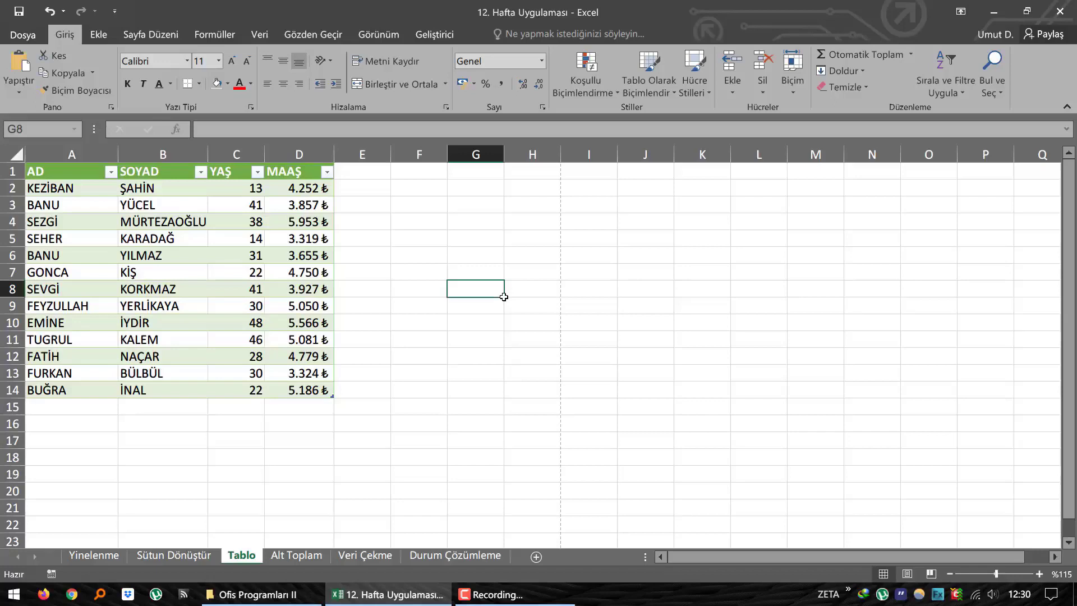
pyautogui.click(309, 307)
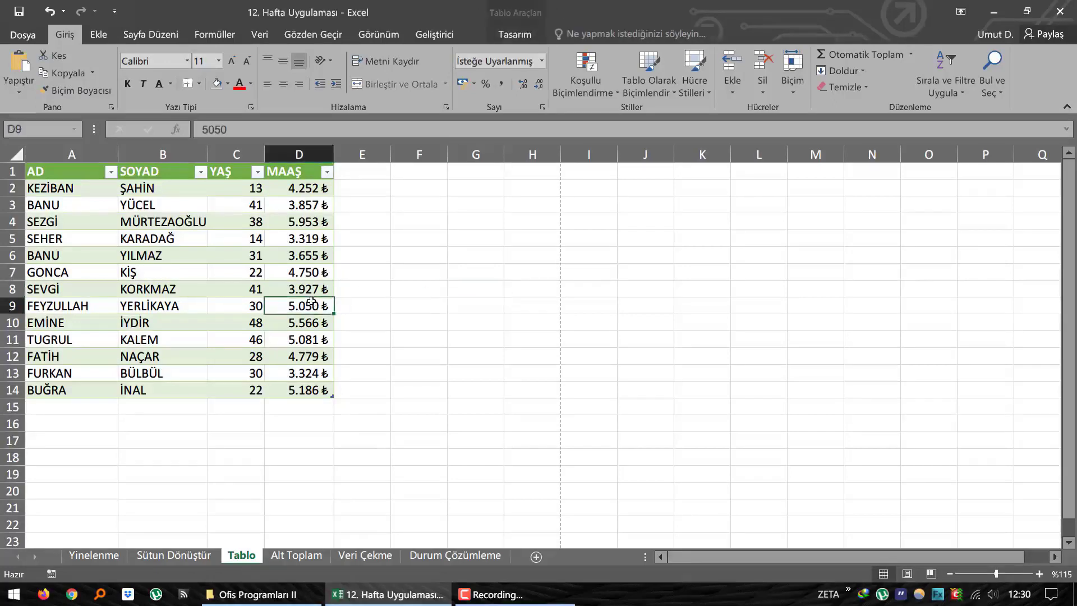
pyautogui.click(304, 276)
pyautogui.click(224, 240)
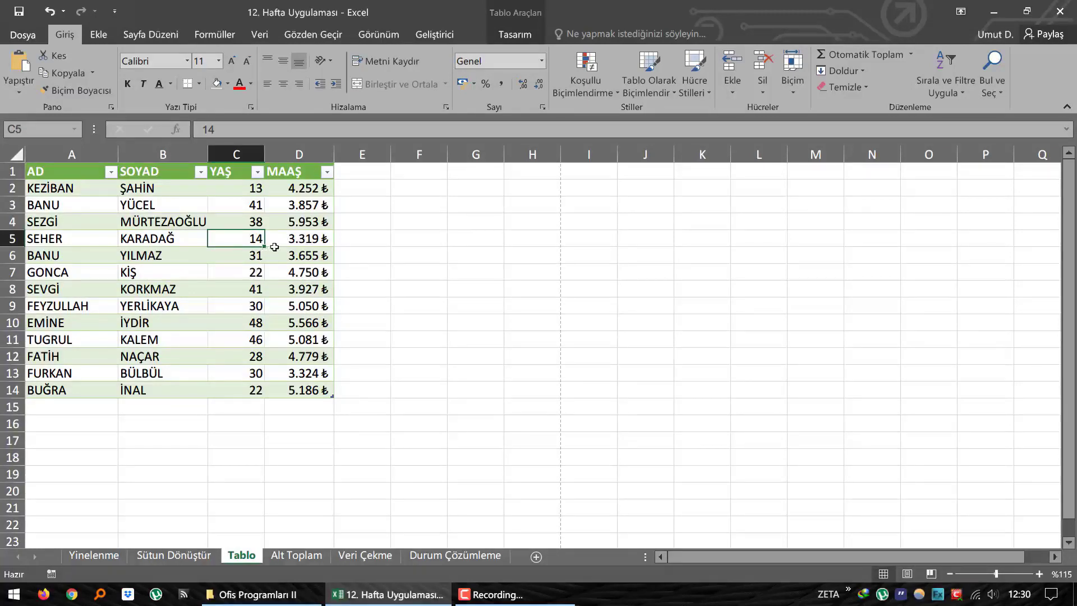
pyautogui.write('777')
pyautogui.press('Return')
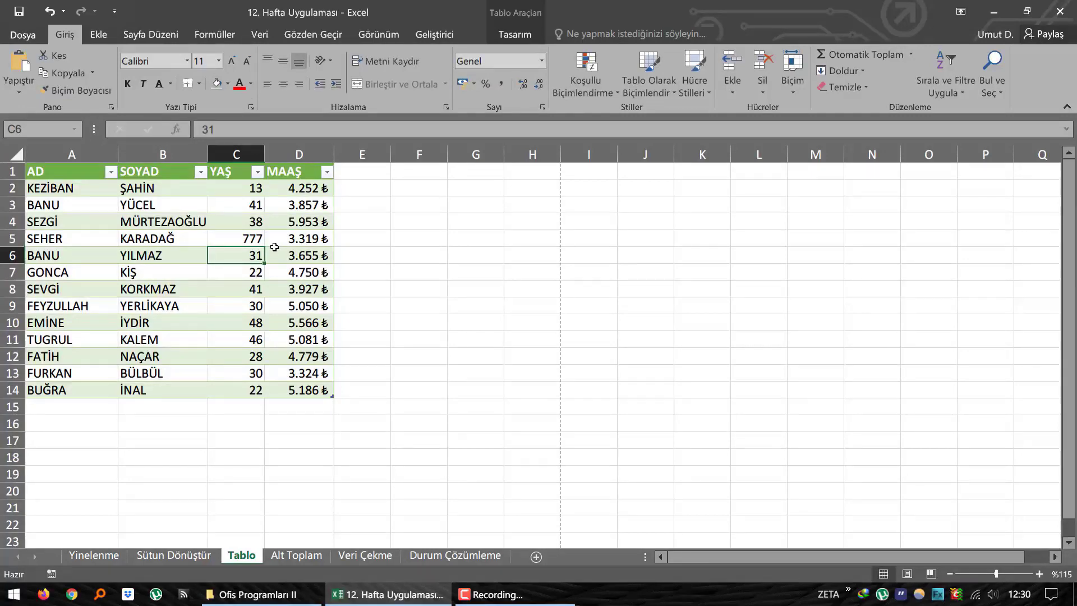
pyautogui.hotkey('ctrl', 'z')
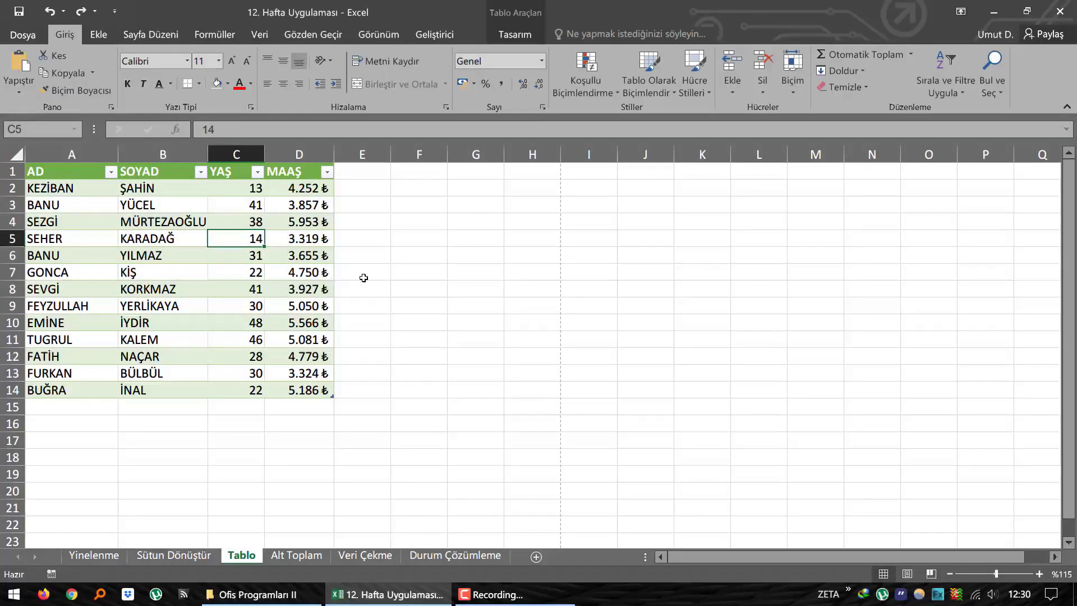
pyautogui.moveTo(359, 275); pyautogui.dragTo(362, 287)
pyautogui.click(364, 323)
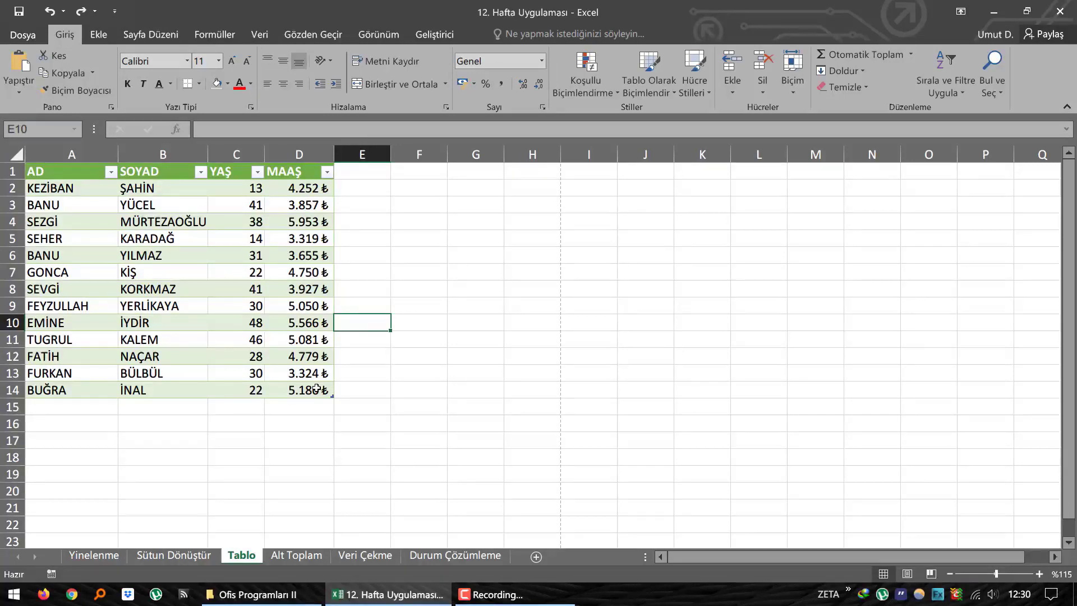
pyautogui.moveTo(317, 388); pyautogui.dragTo(78, 181)
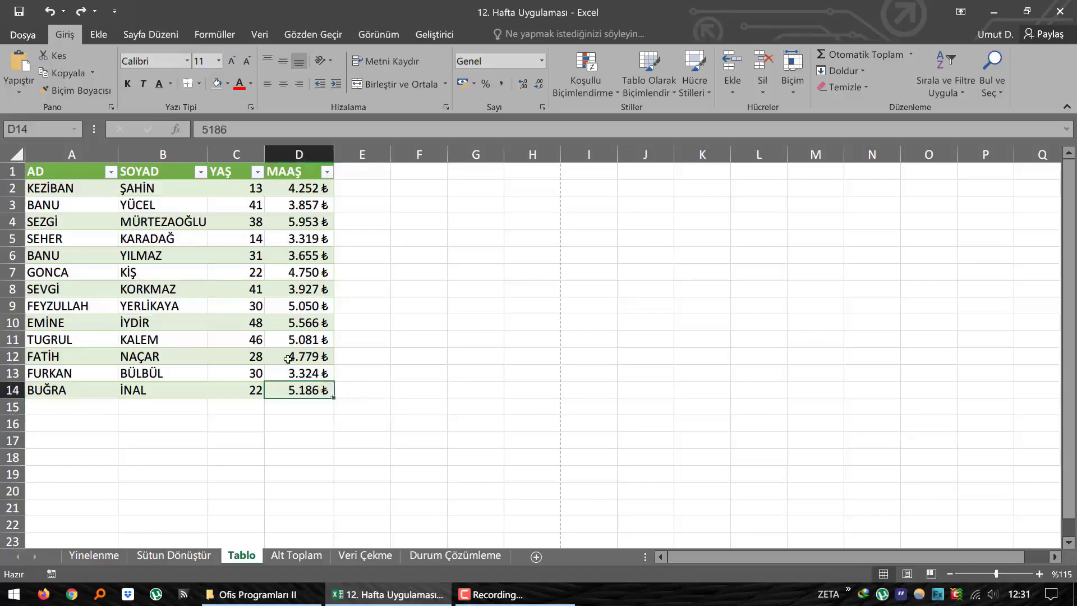
# Step: Protect the Tablo sheet with a password via Review > Protect Sheet, confirming the re-entered password
pyautogui.click(313, 34)
pyautogui.moveTo(317, 388)
pyautogui.mouseDown()
pyautogui.moveTo(243, 273)
pyautogui.moveTo(51, 171)
pyautogui.mouseUp()
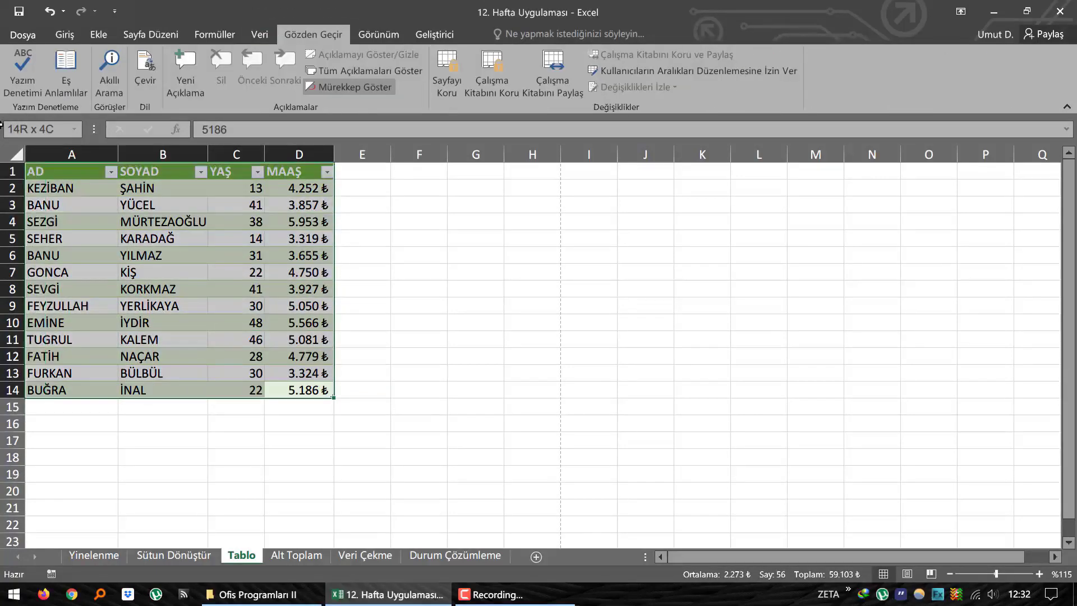
pyautogui.click(324, 35)
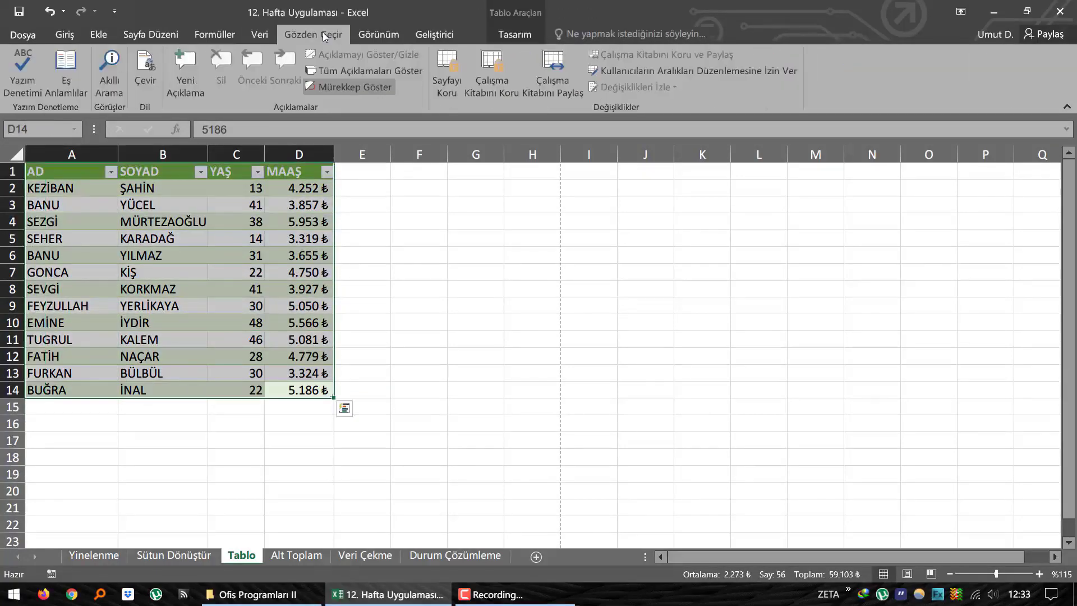
pyautogui.click(442, 79)
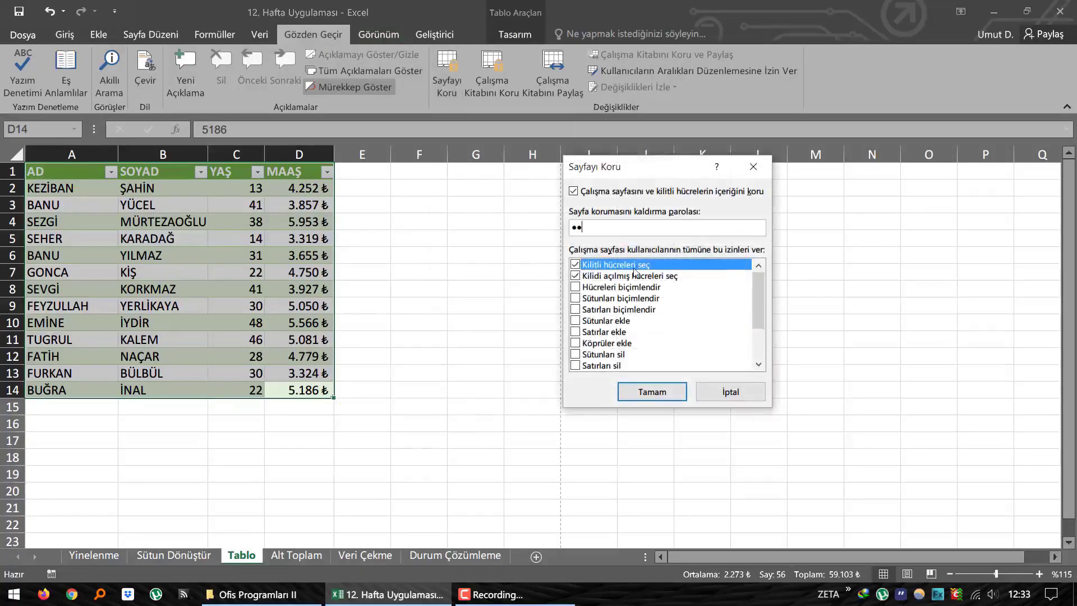
pyautogui.click(653, 392)
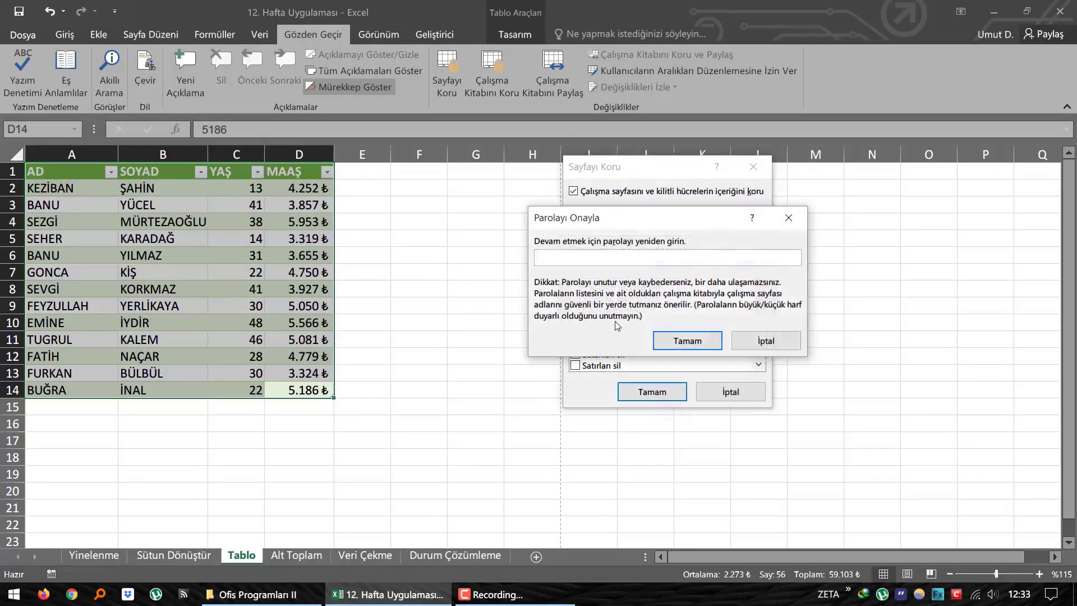
pyautogui.click(695, 343)
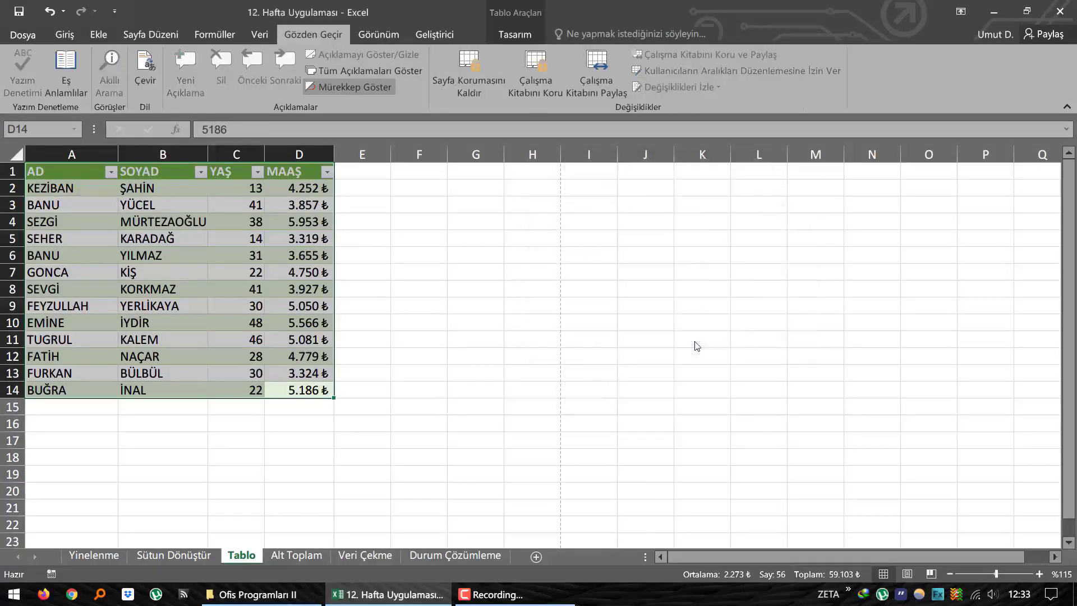
pyautogui.click(472, 325)
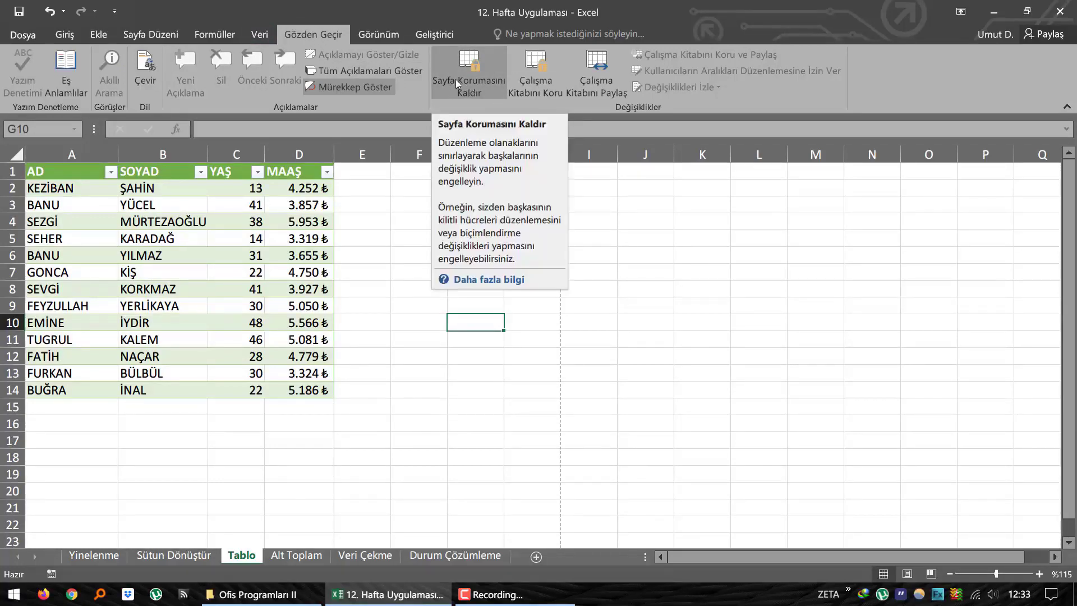
pyautogui.doubleClick(302, 275)
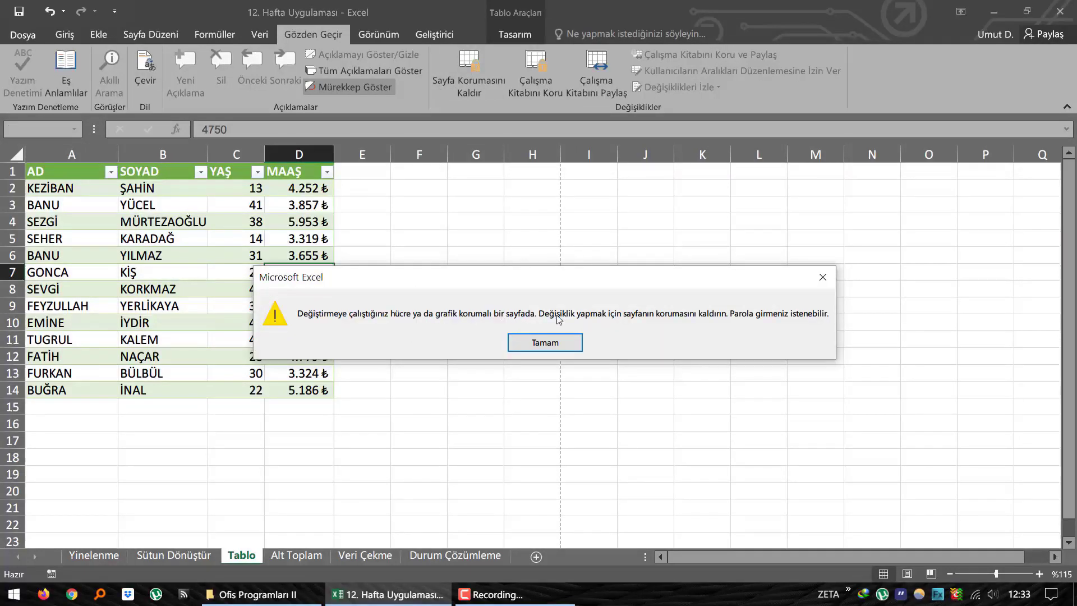
pyautogui.click(556, 344)
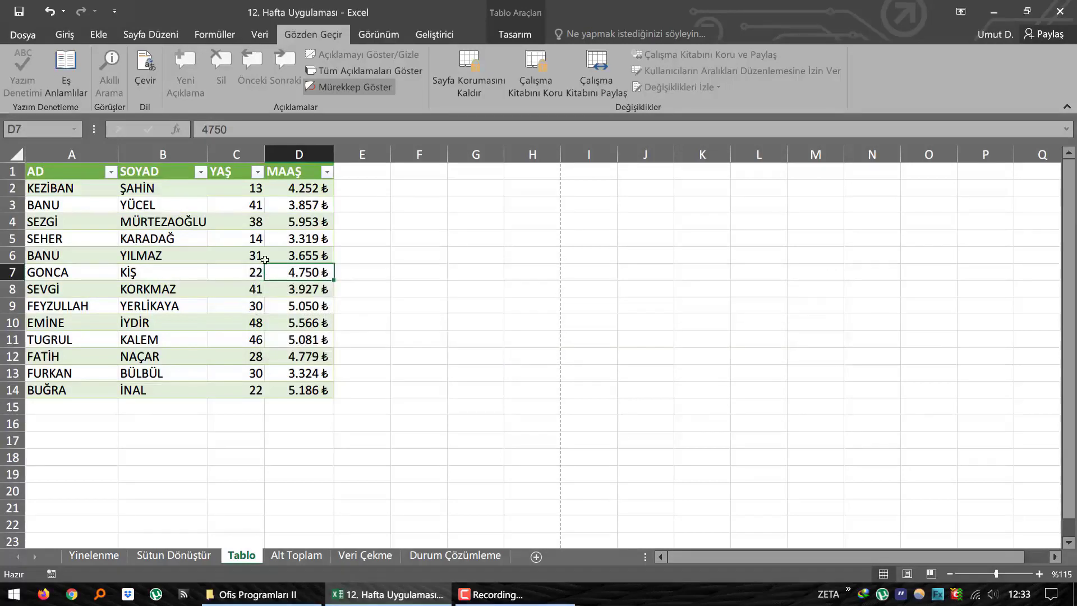
pyautogui.doubleClick(265, 259)
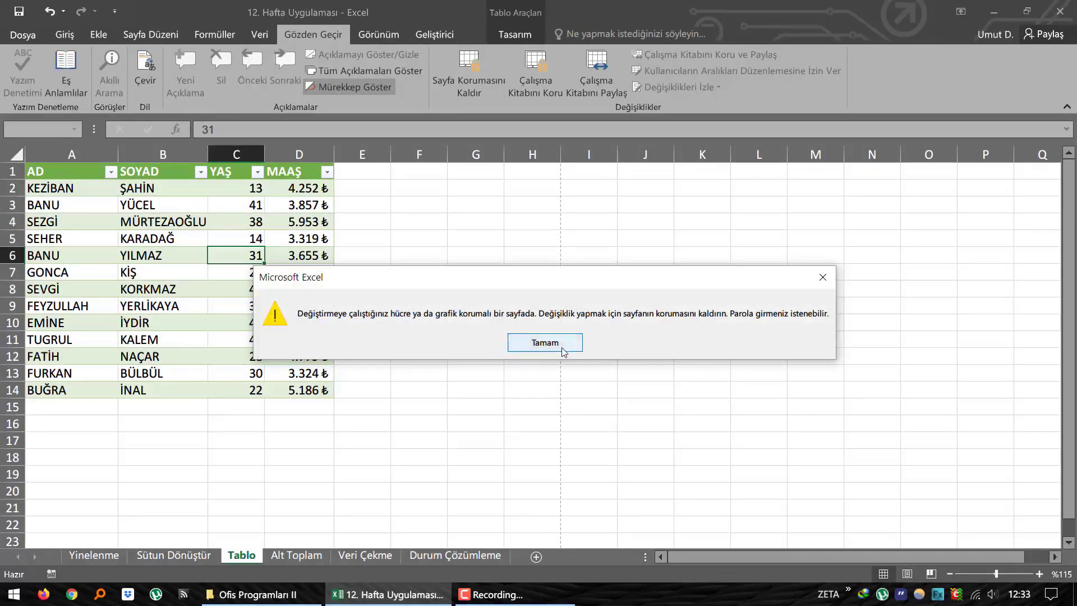
pyautogui.click(561, 344)
pyautogui.doubleClick(152, 260)
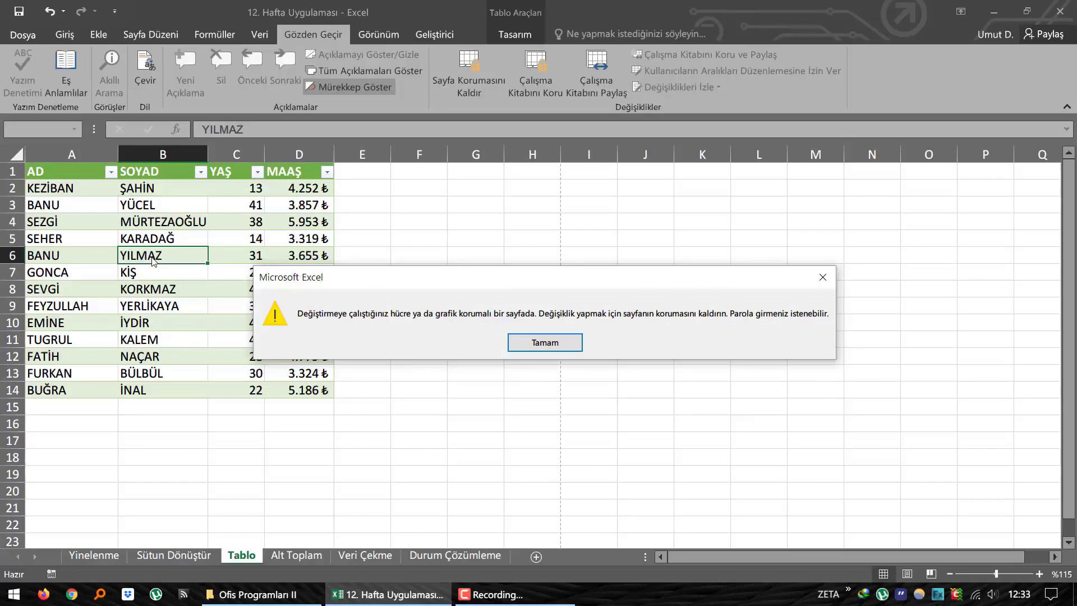
pyautogui.press('Return')
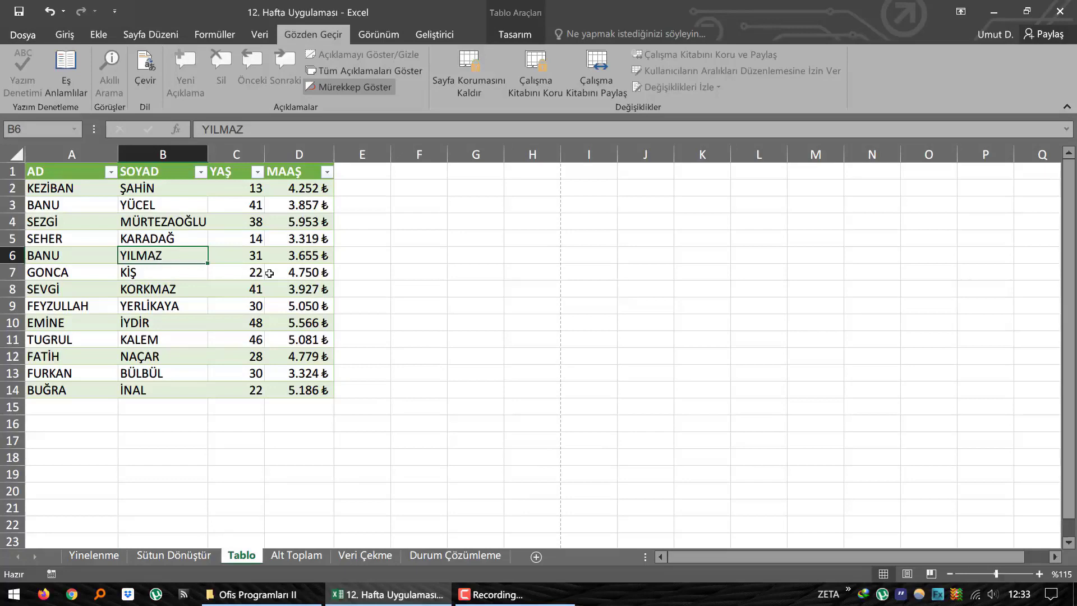
# Step: Try editing cells on the protected Tablo sheet, including salary D5, and dismiss the warnings
pyautogui.doubleClick(351, 270)
pyautogui.press('Return')
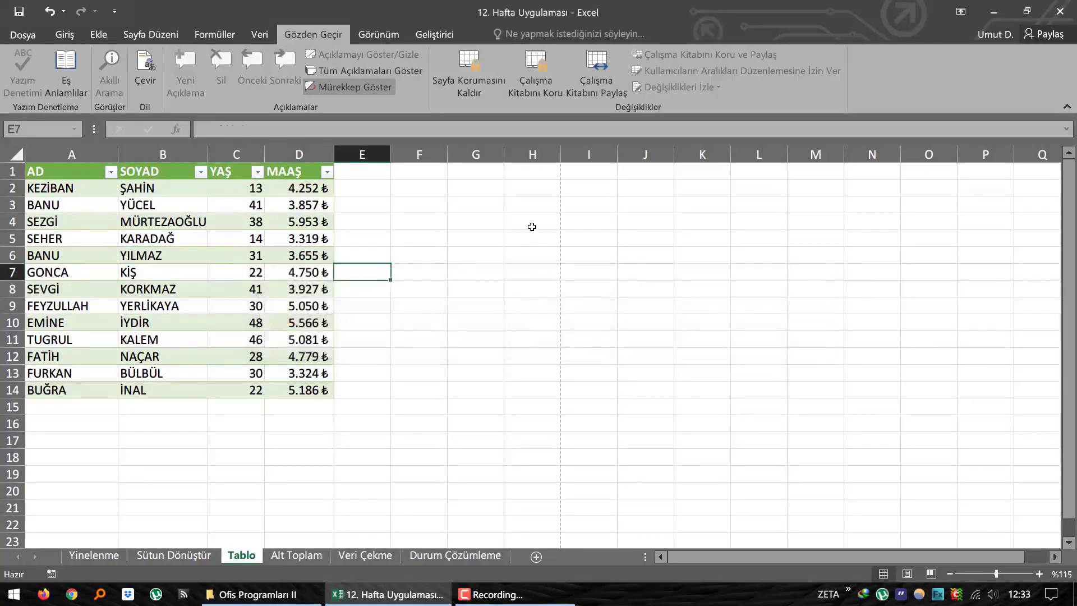
pyautogui.doubleClick(532, 225)
pyautogui.press('Return')
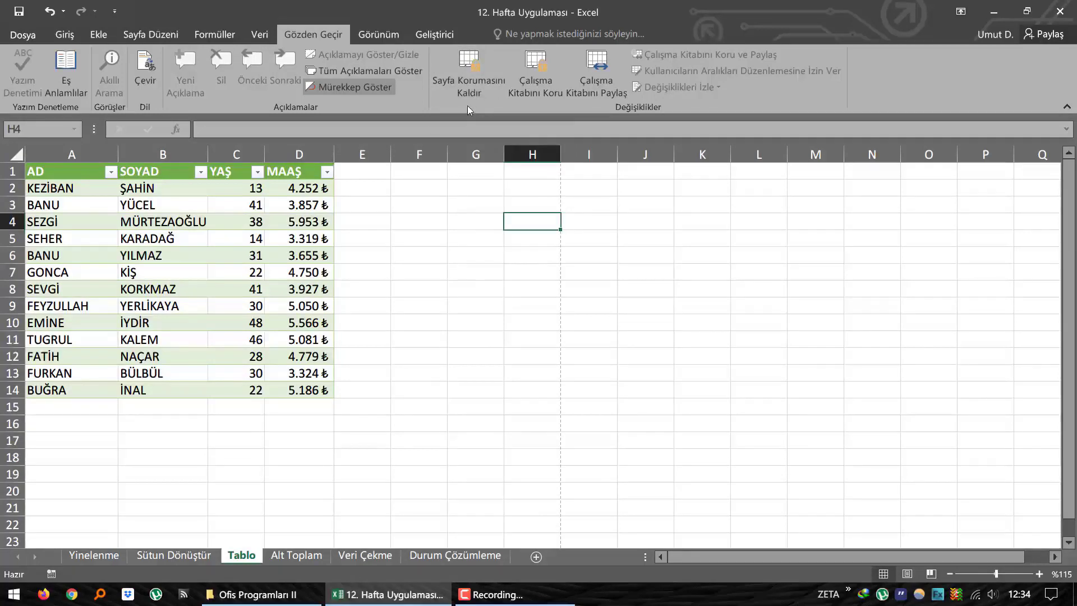
pyautogui.doubleClick(281, 240)
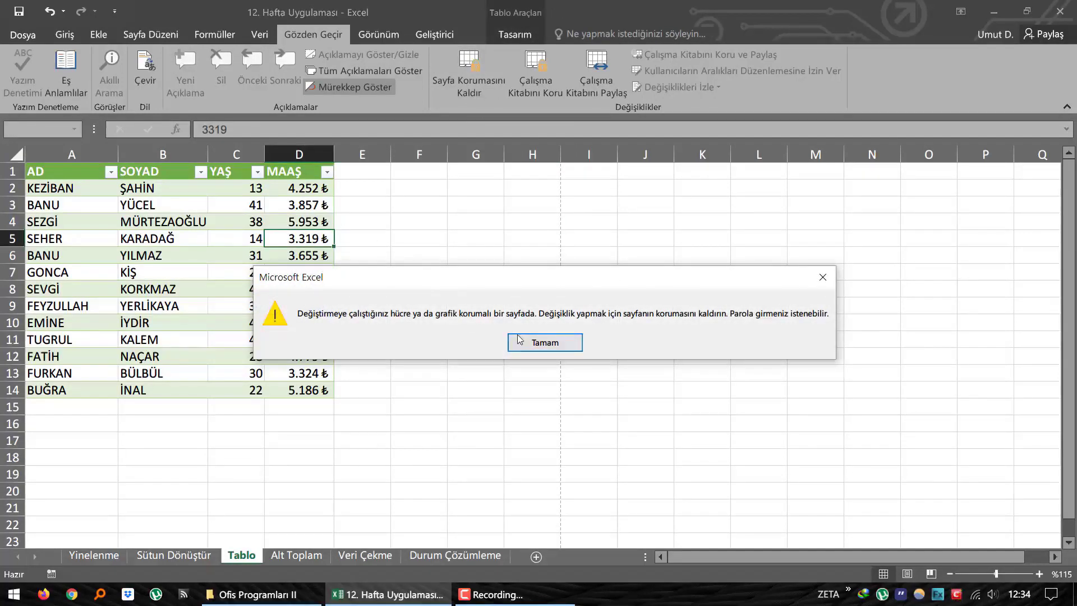
pyautogui.click(547, 340)
pyautogui.click(285, 352)
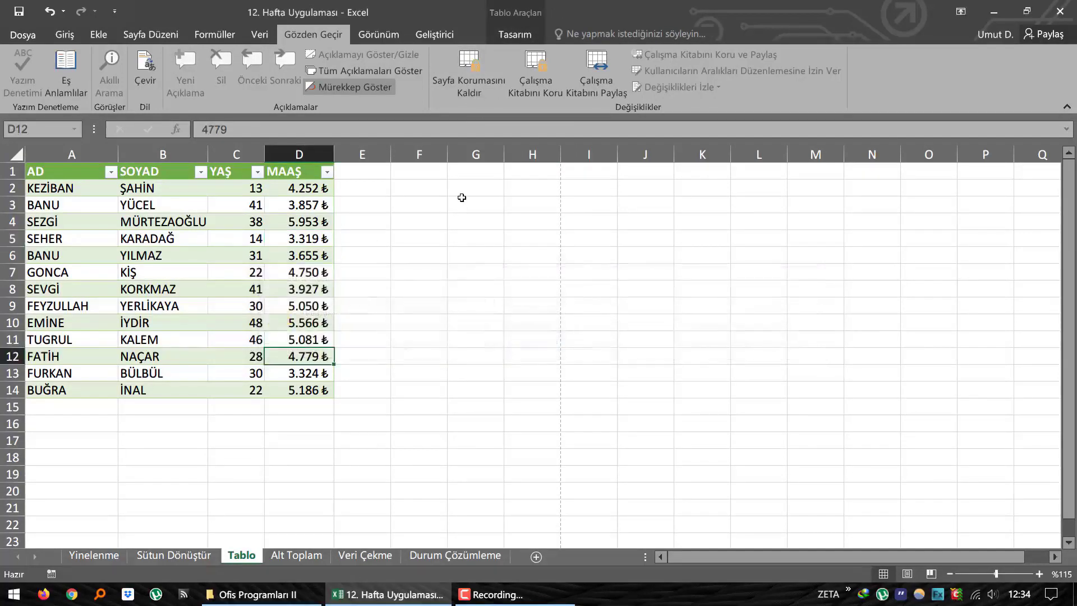
# Step: Unprotect the Tablo sheet by entering its password
pyautogui.click(478, 92)
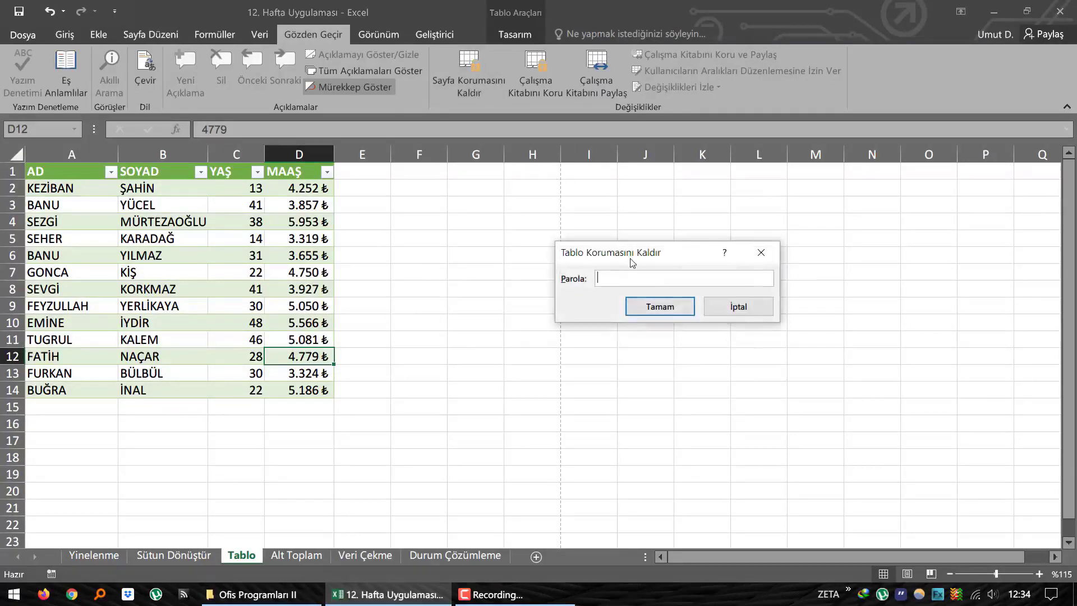
pyautogui.click(680, 307)
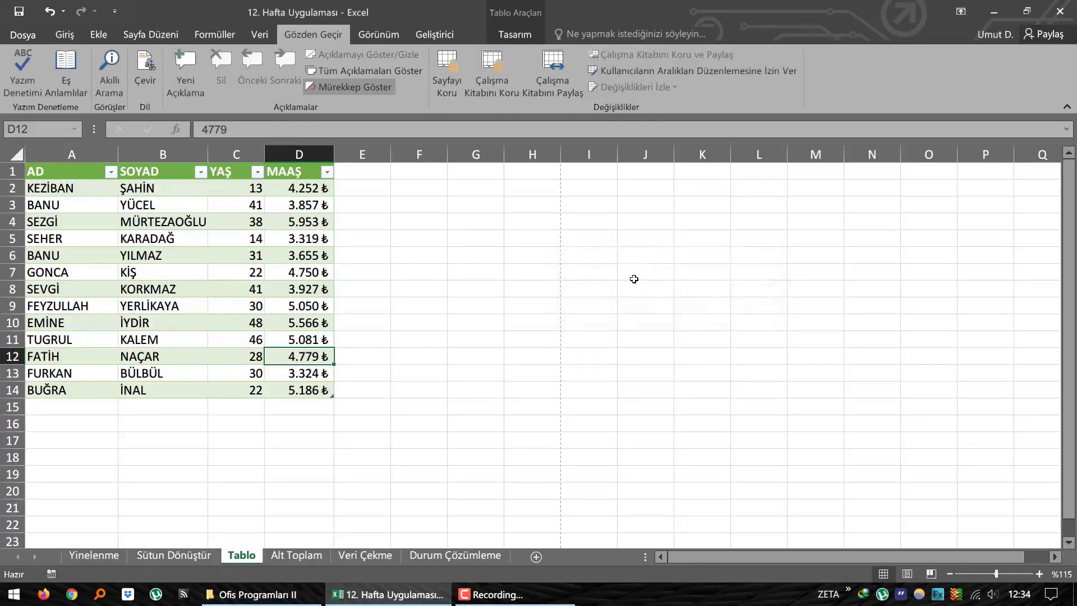
# Step: Change the ages to 17 in C5 and 11 in C6 and C7
pyautogui.click(427, 257)
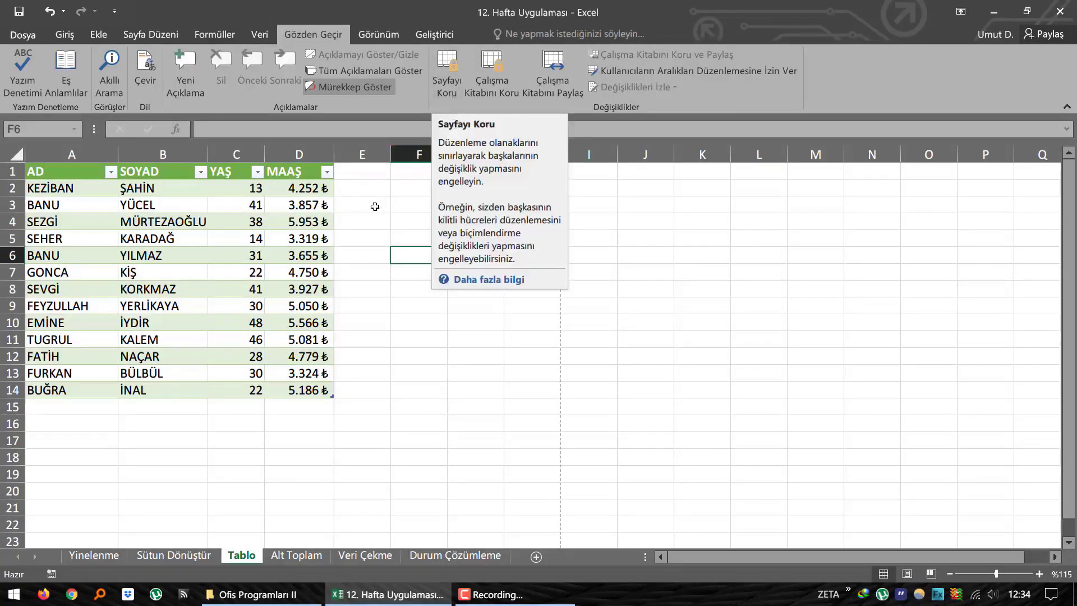
pyautogui.click(252, 237)
pyautogui.write('17')
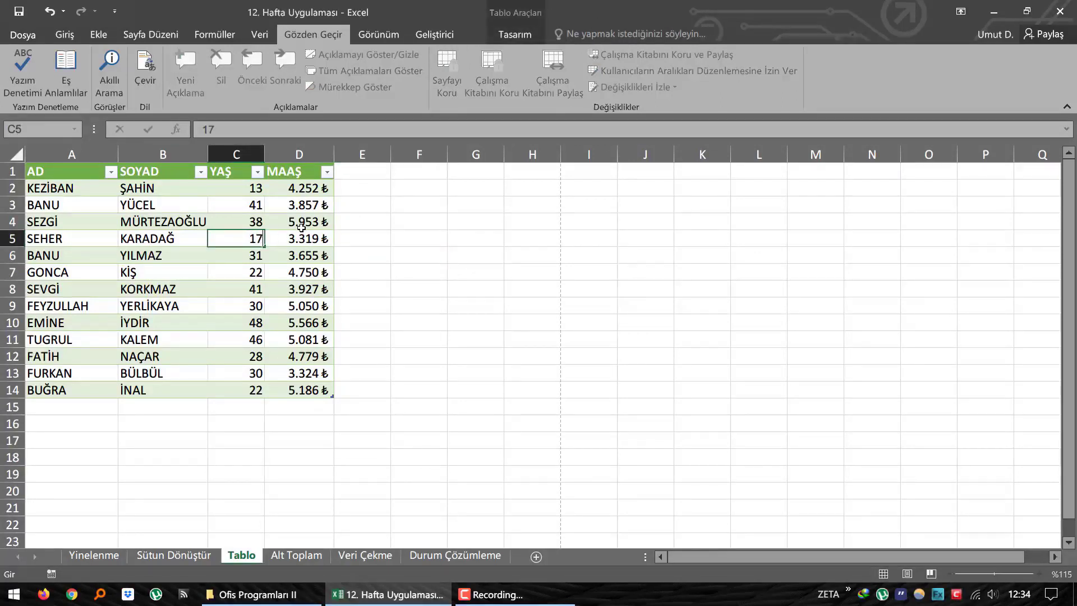
pyautogui.press('Return')
pyautogui.write('11')
pyautogui.press('Return')
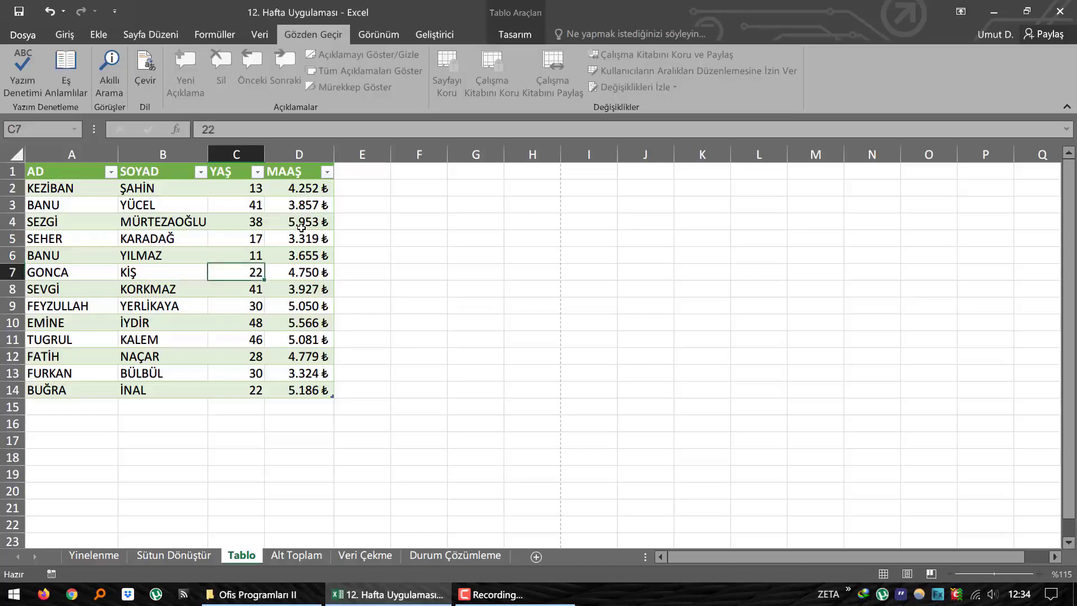
pyautogui.write('11')
pyautogui.press('Return')
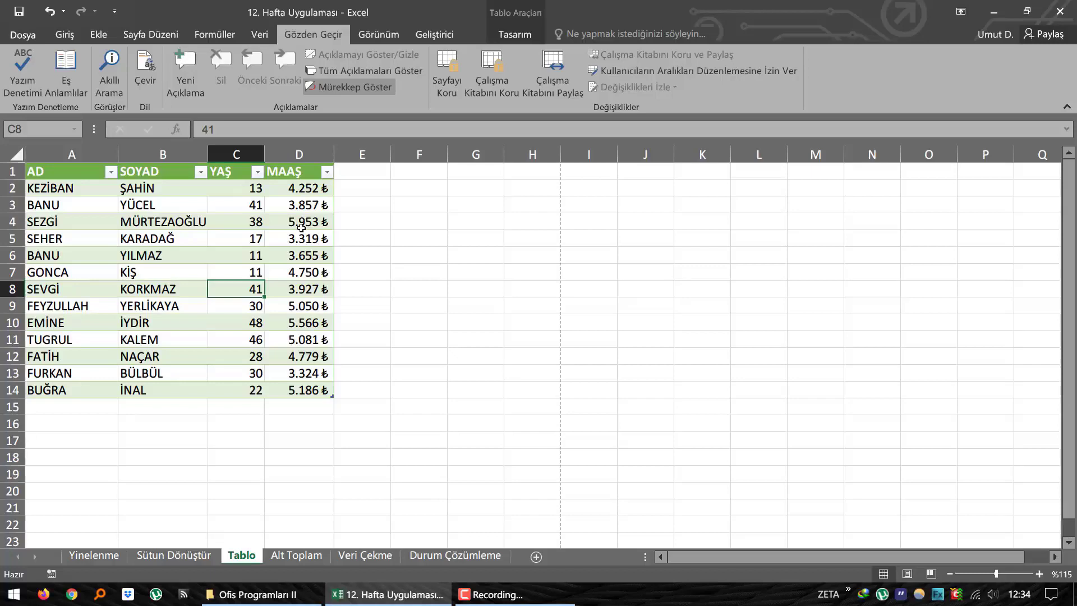
# Step: Enter the label 'Düzenleyen Kişi' in cell G6
pyautogui.hotkey('ctrl', 'a')
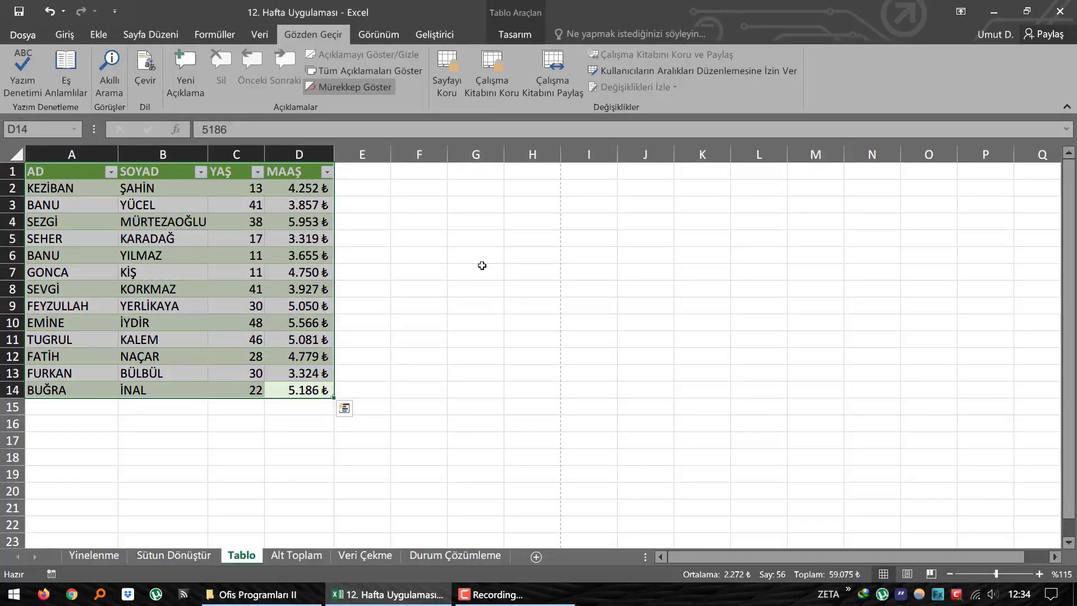
pyautogui.click(494, 255)
pyautogui.write('Kişi')
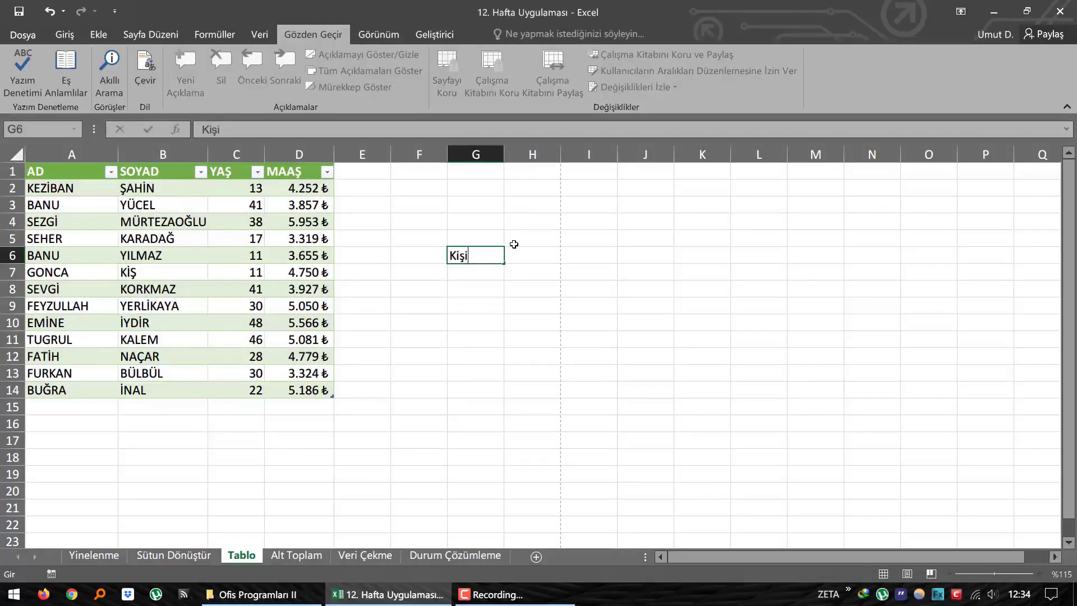
pyautogui.press('BackSpace')
pyautogui.press('BackSpace')
pyautogui.press('BackSpace')
pyautogui.write('Düzen')
pyautogui.write('leyen Kişi')
pyautogui.press('Return')
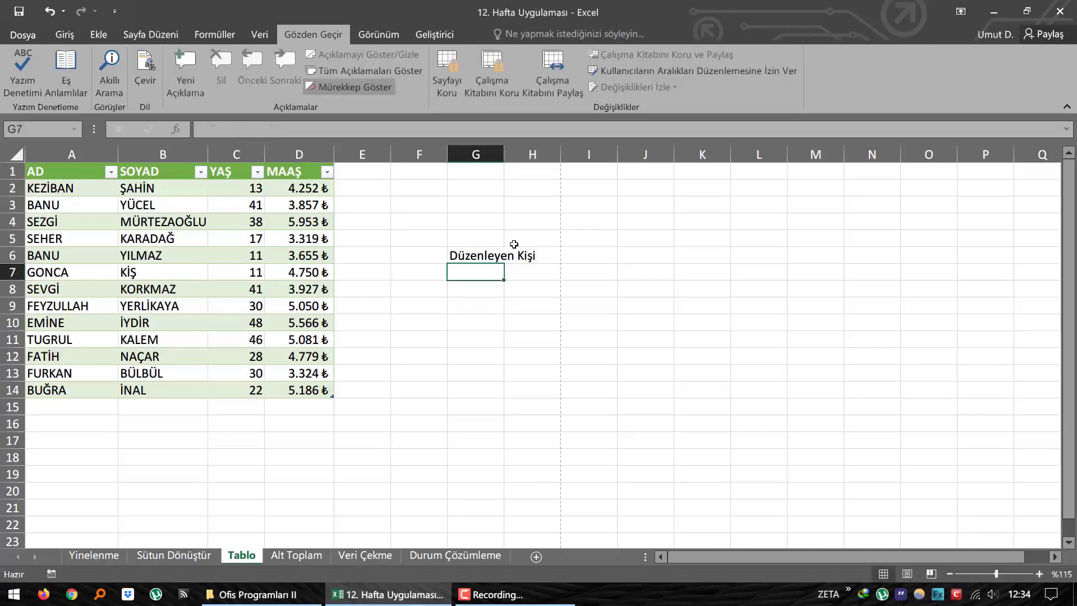
# Step: Autofit column G to the width of the 'Düzenleyen Kişi' label
pyautogui.doubleClick(503, 154)
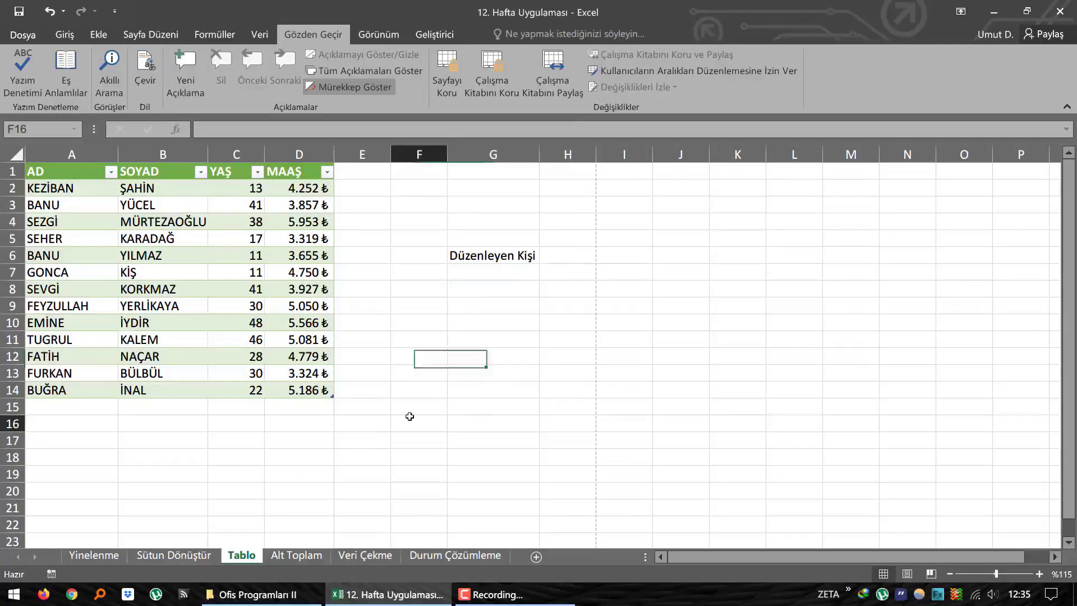
# Step: Review the Format Cells protection settings of the table range A1:D14
pyautogui.moveTo(416, 415); pyautogui.dragTo(106, 268)
pyautogui.click(316, 390)
pyautogui.moveTo(316, 390); pyautogui.dragTo(56, 171)
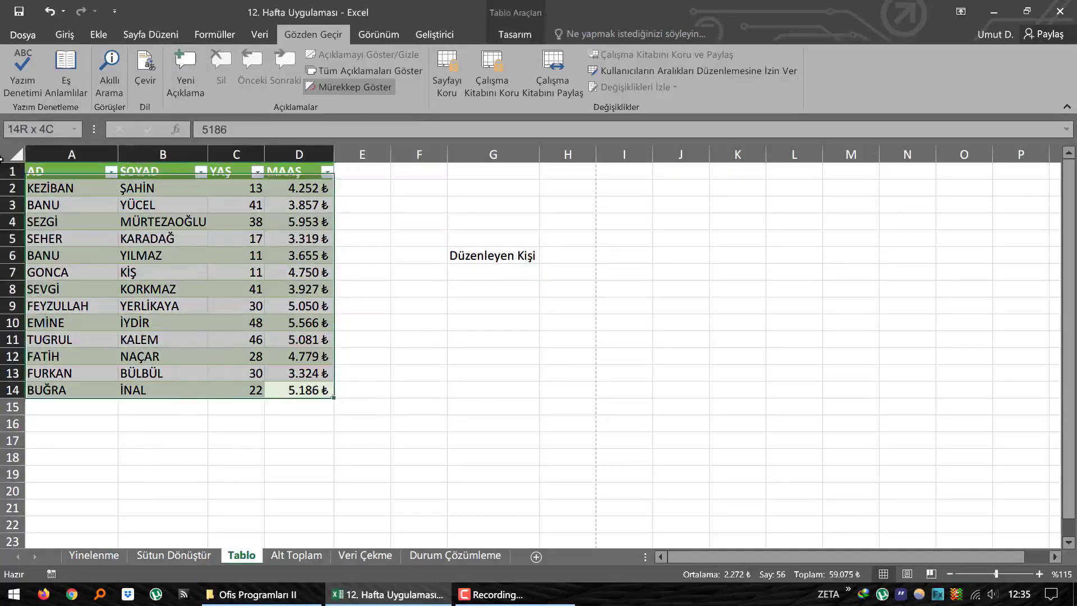
pyautogui.rightClick(186, 224)
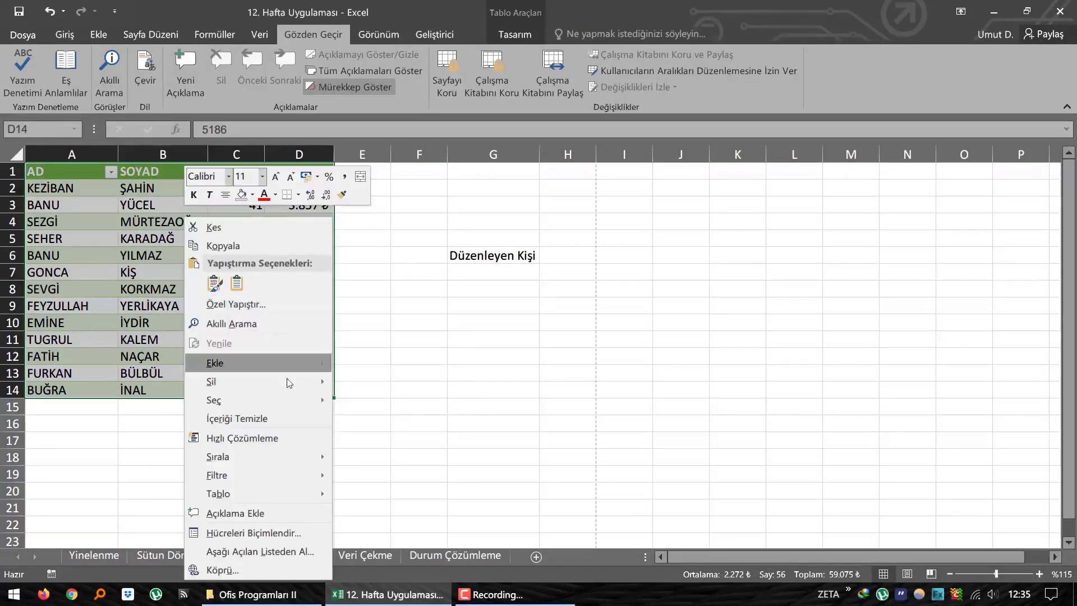
pyautogui.click(241, 531)
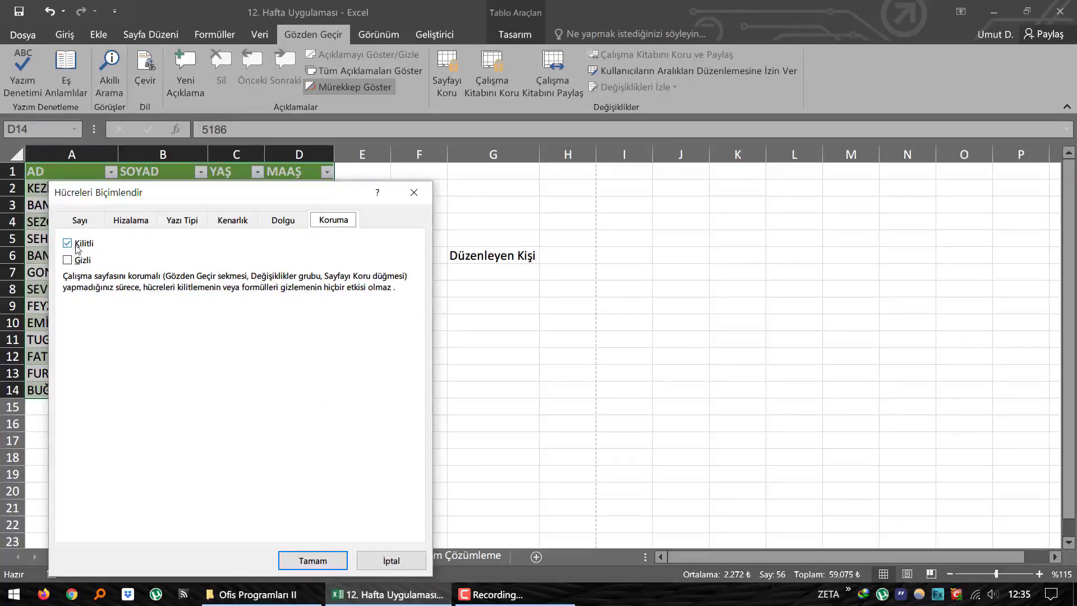
pyautogui.press('Return')
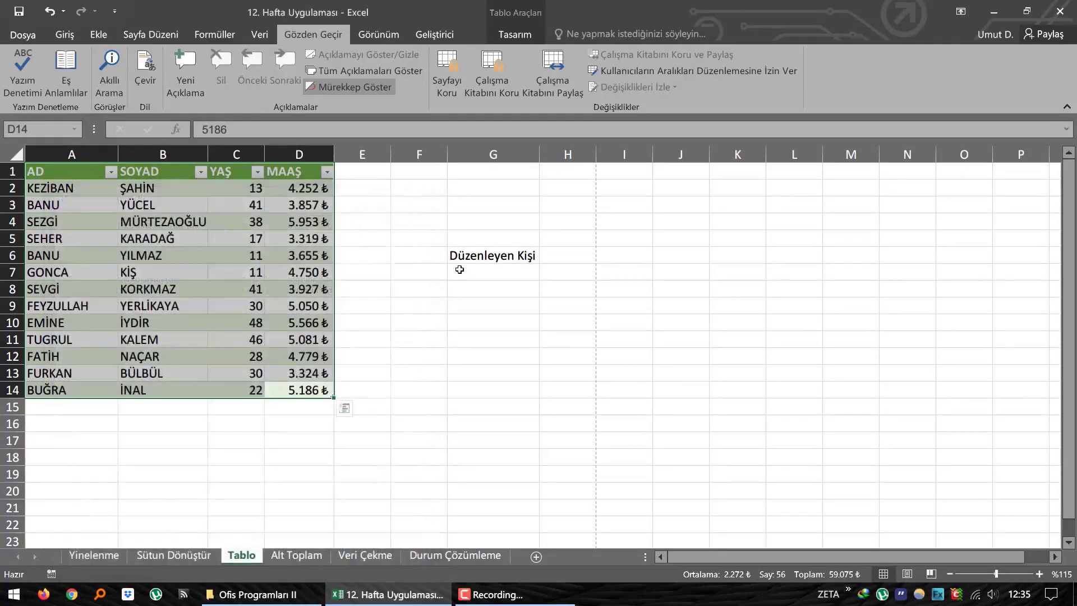
# Step: Clear the Locked option for cell G7 in Format Cells > Protection
pyautogui.click(460, 270)
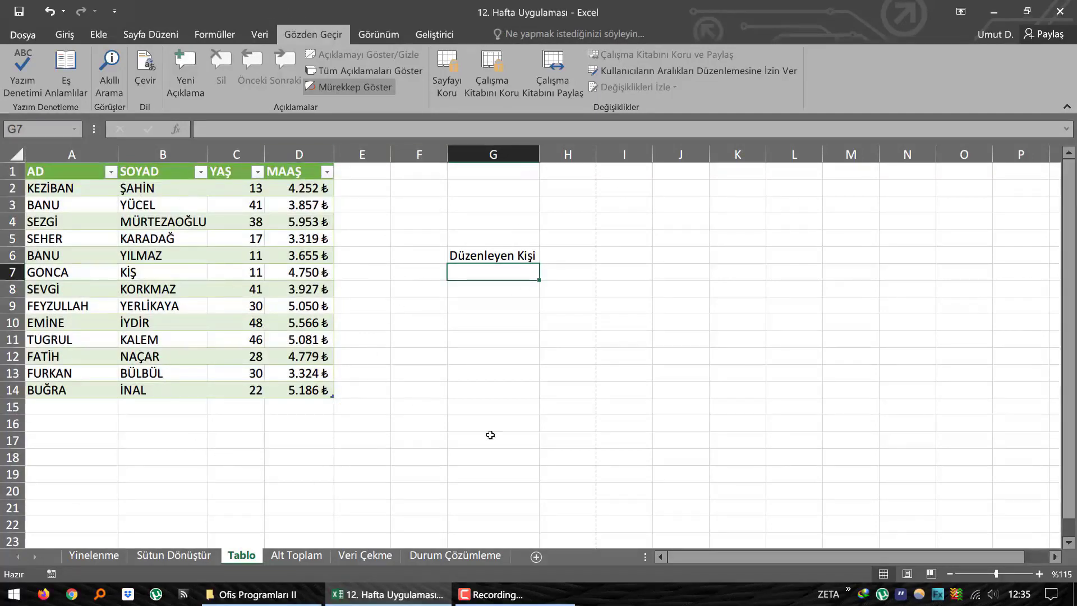
pyautogui.doubleClick(519, 276)
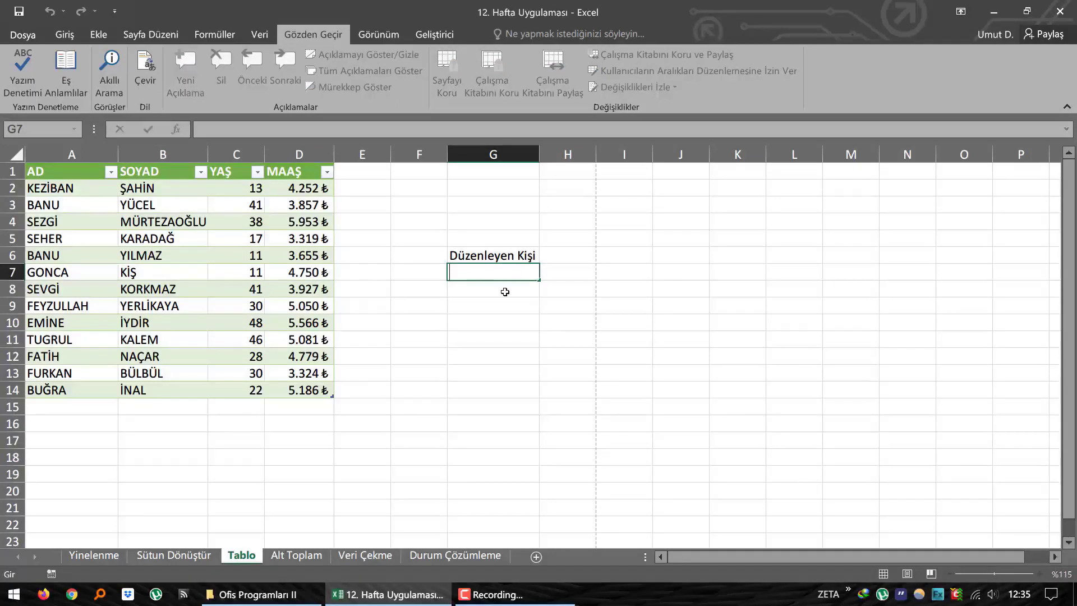
pyautogui.click(502, 300)
pyautogui.click(499, 274)
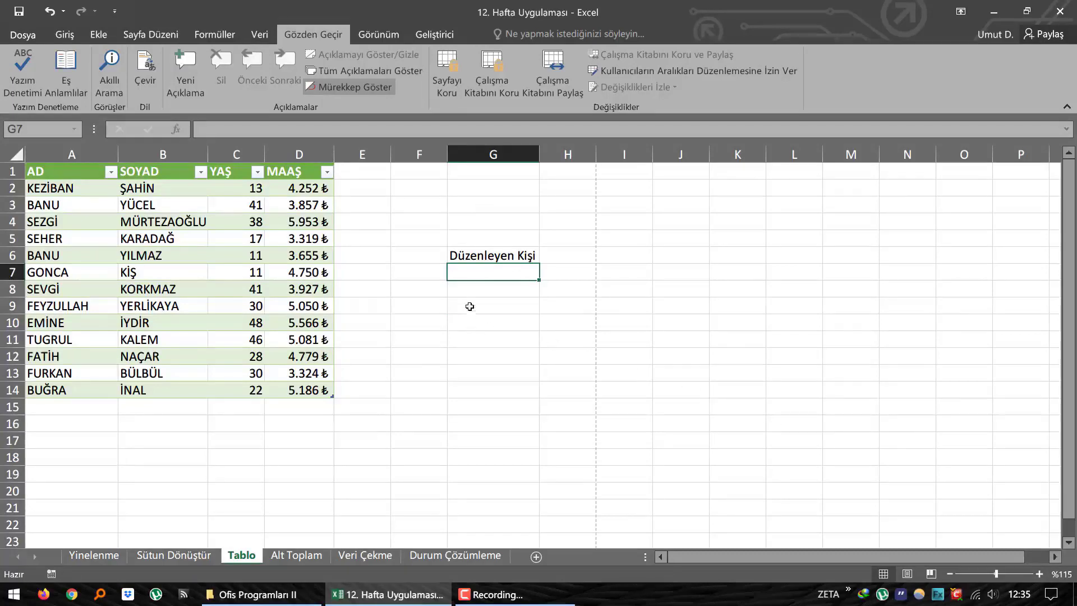
pyautogui.rightClick(480, 271)
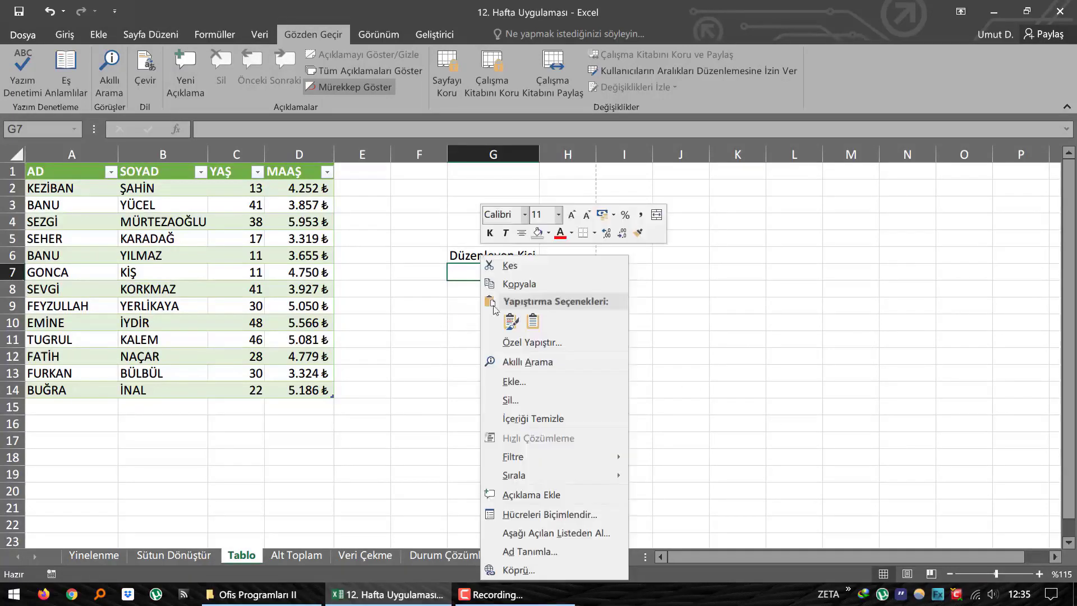
pyautogui.click(596, 515)
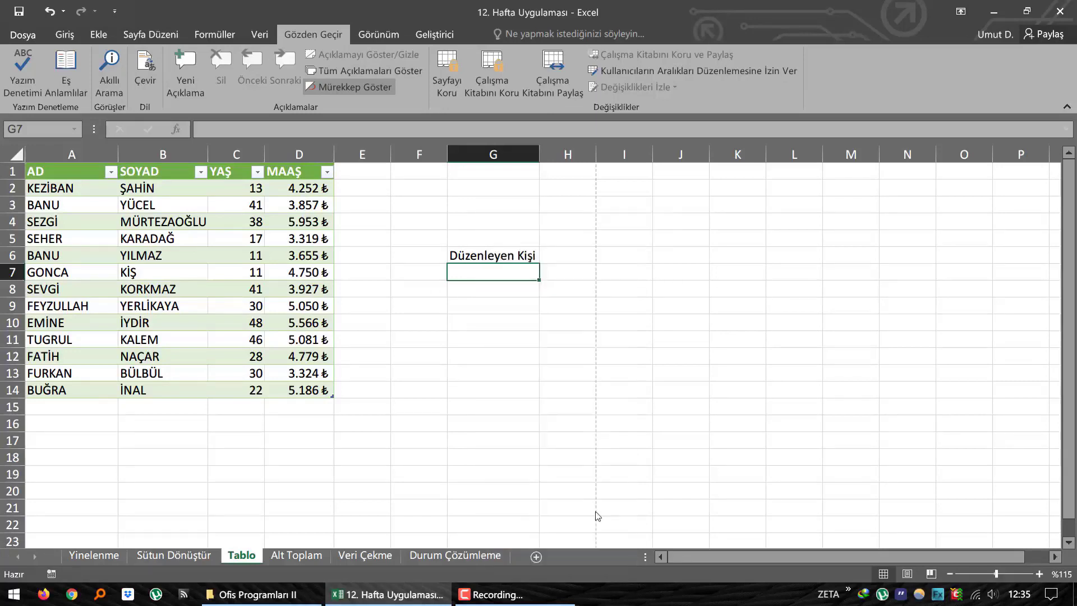
pyautogui.click(436, 245)
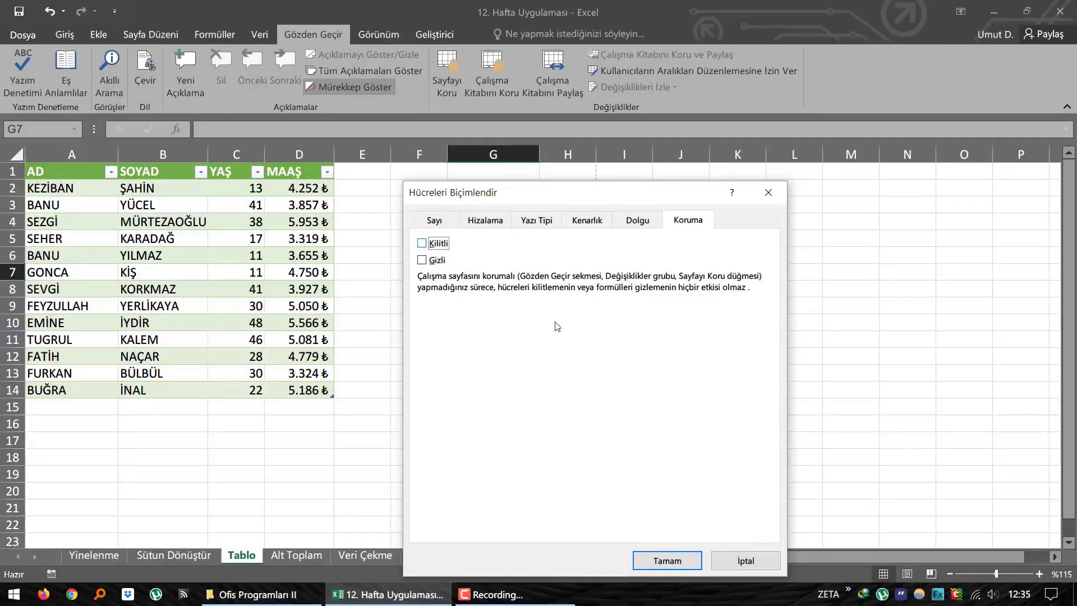
pyautogui.click(696, 558)
# Step: Test-edit C5 to 11, then undo to restore 17
pyautogui.click(253, 240)
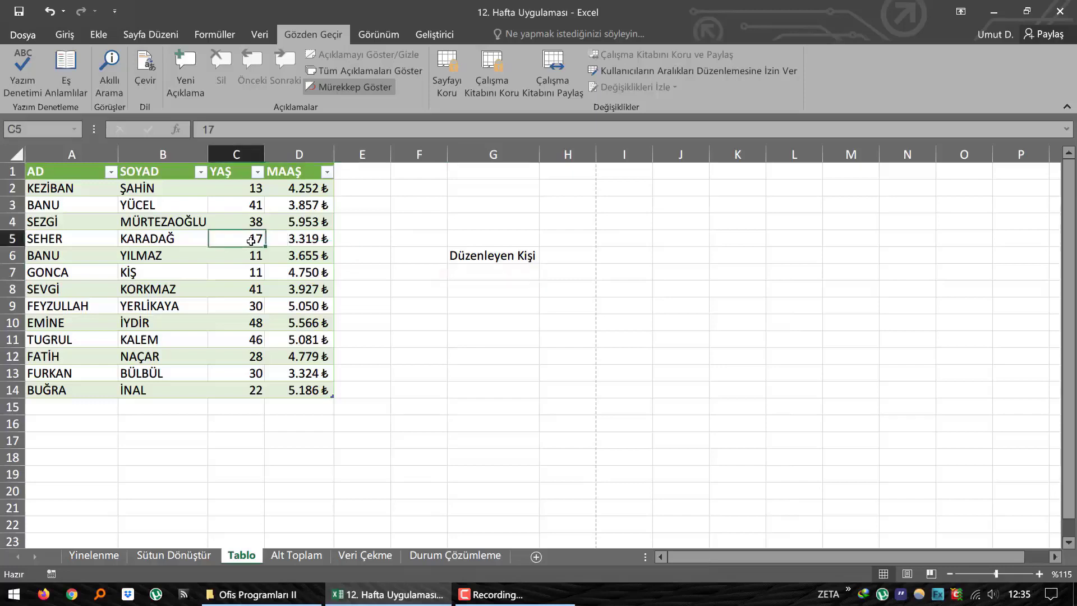
pyautogui.write('11')
pyautogui.press('Return')
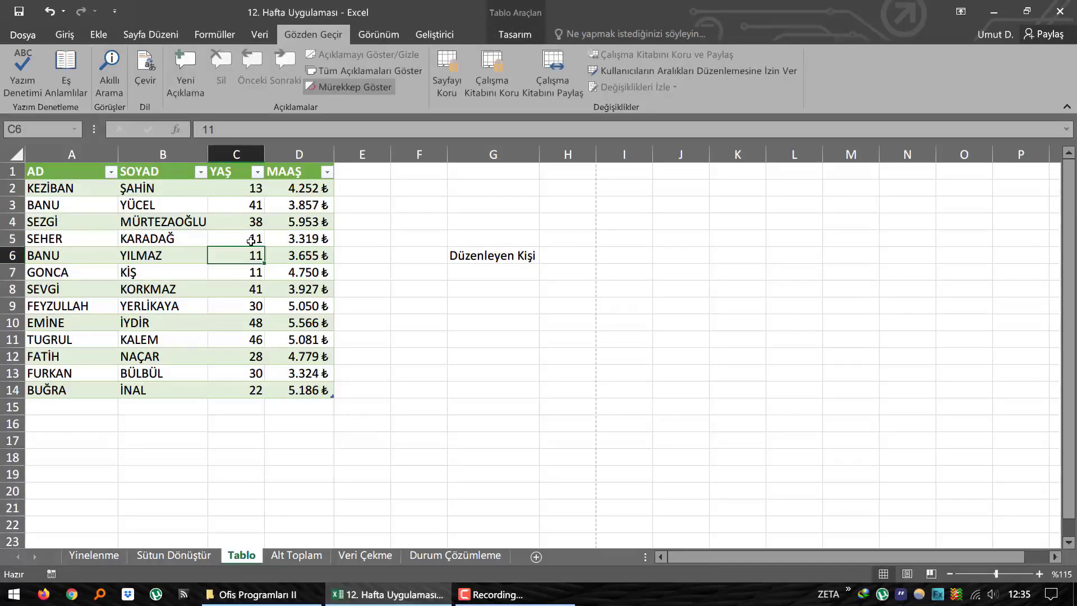
pyautogui.hotkey('ctrl', 'z')
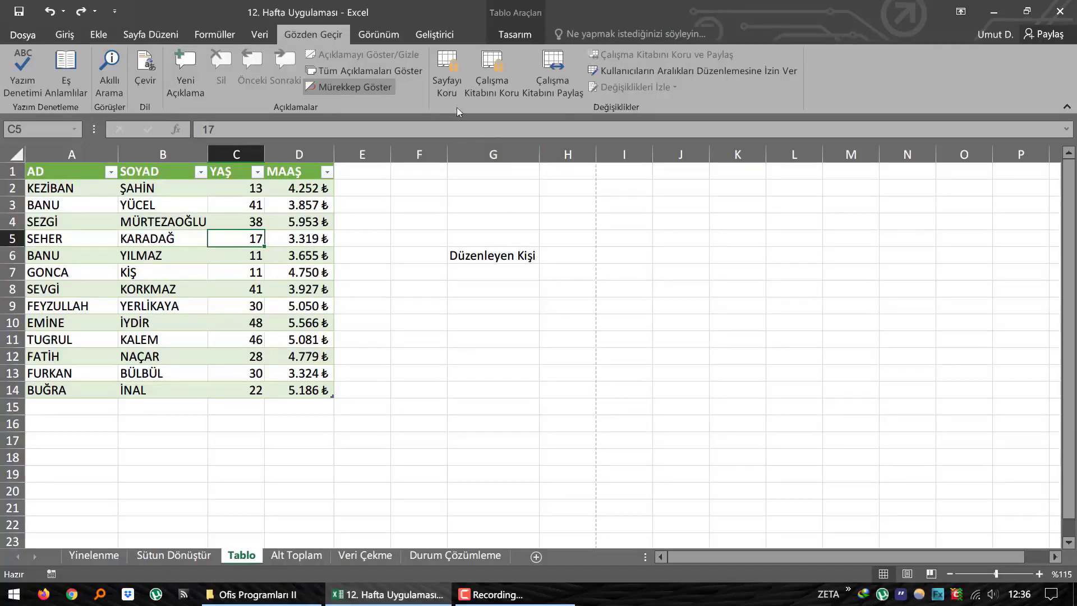
# Step: Protect the Tablo sheet with a password, re-entering it to confirm
pyautogui.click(444, 77)
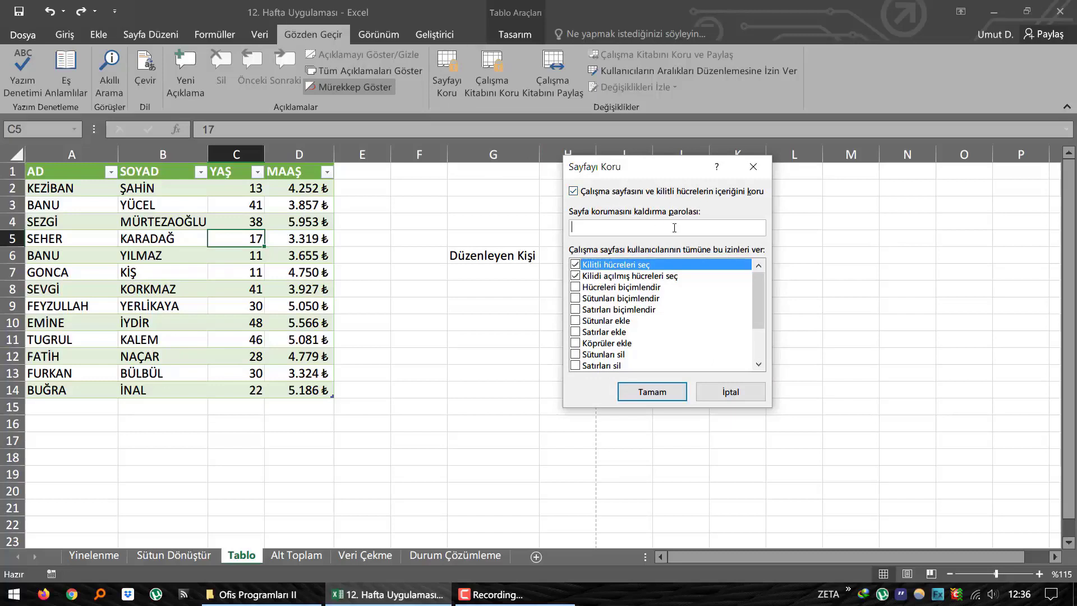
pyautogui.press('Return')
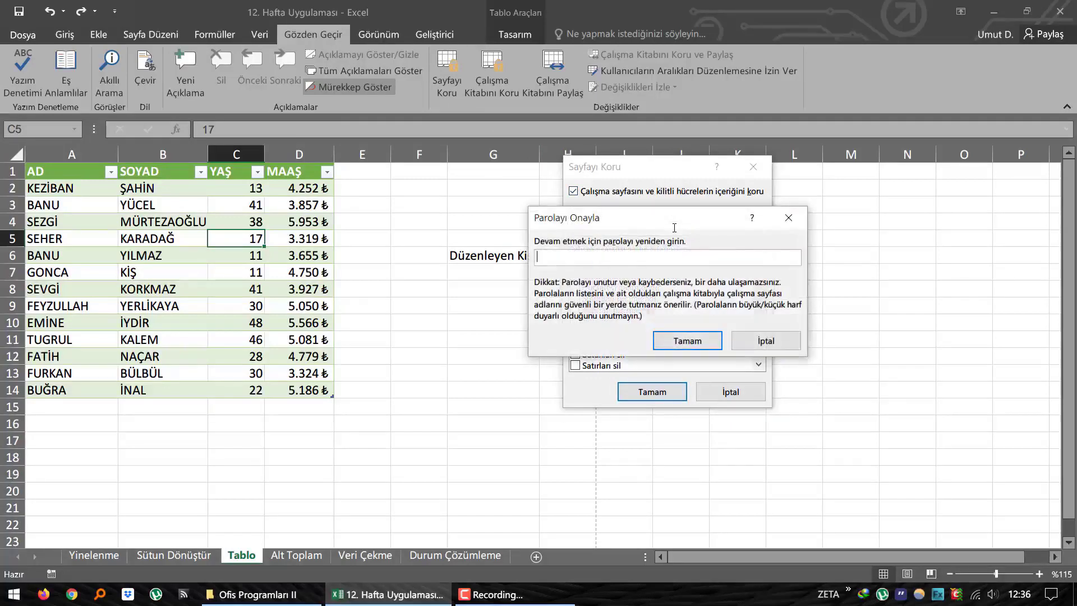
pyautogui.press('Return')
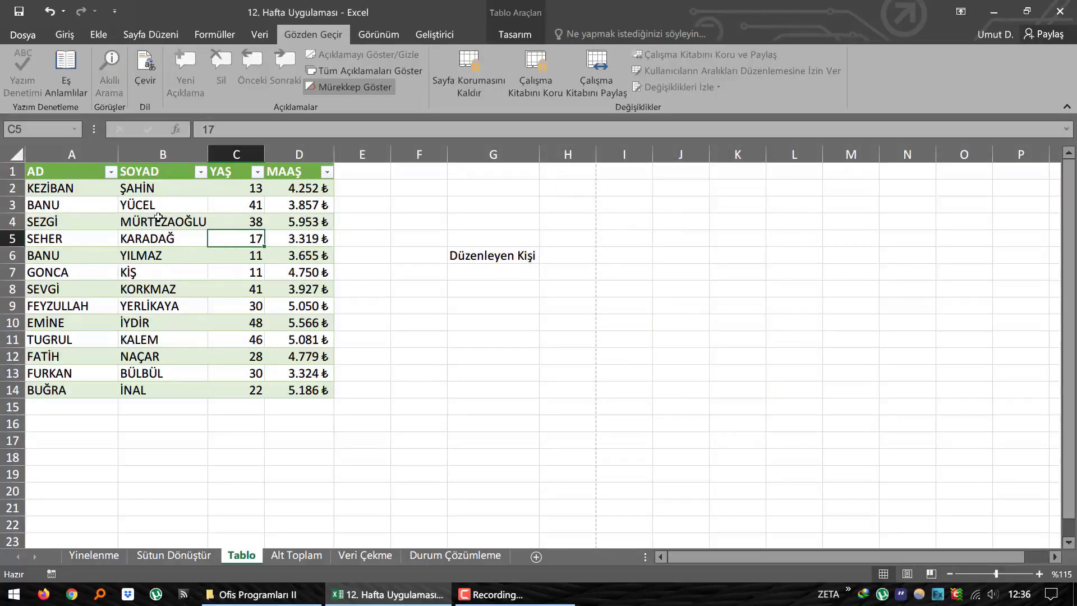
# Step: Verify locked surname, age and salary cells refuse edits on the protected sheet
pyautogui.doubleClick(161, 222)
pyautogui.press('Return')
pyautogui.click(163, 390)
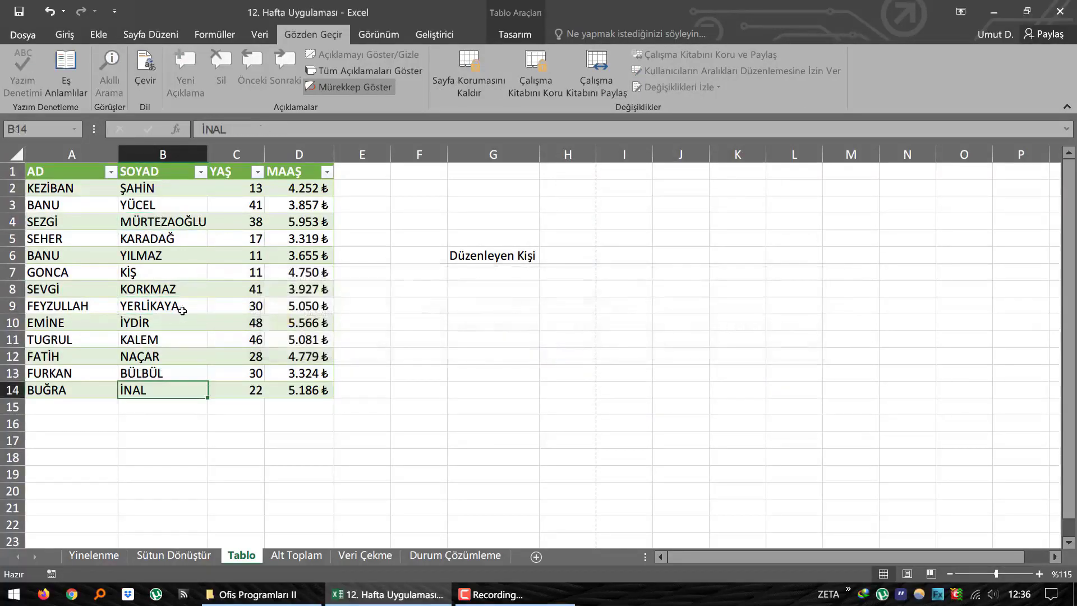
pyautogui.doubleClick(183, 312)
pyautogui.press('Return')
pyautogui.doubleClick(255, 288)
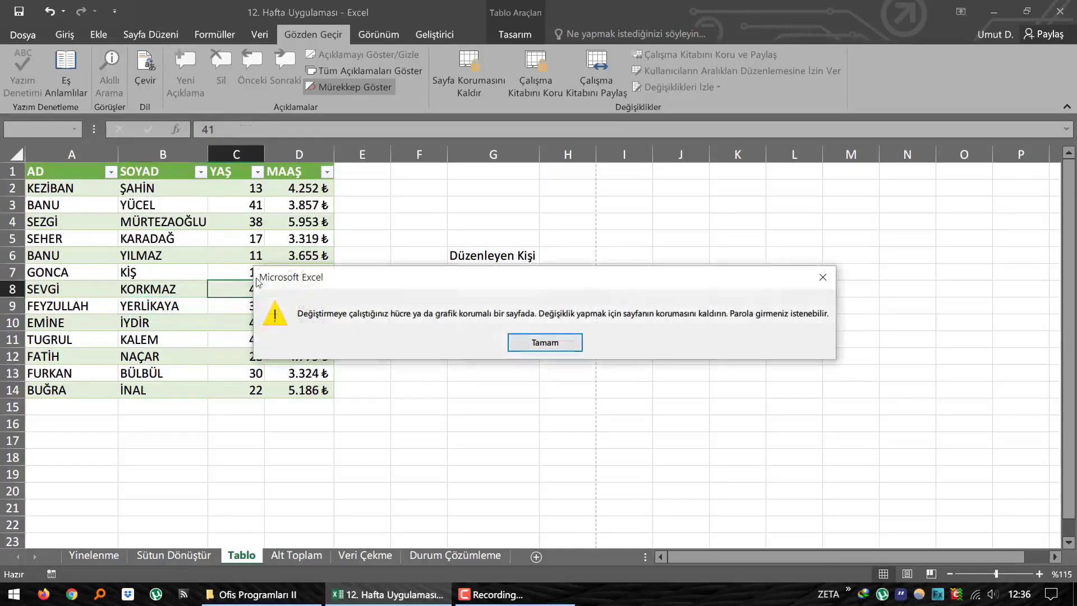
pyautogui.press('Return')
pyautogui.doubleClick(303, 218)
pyautogui.press('Return')
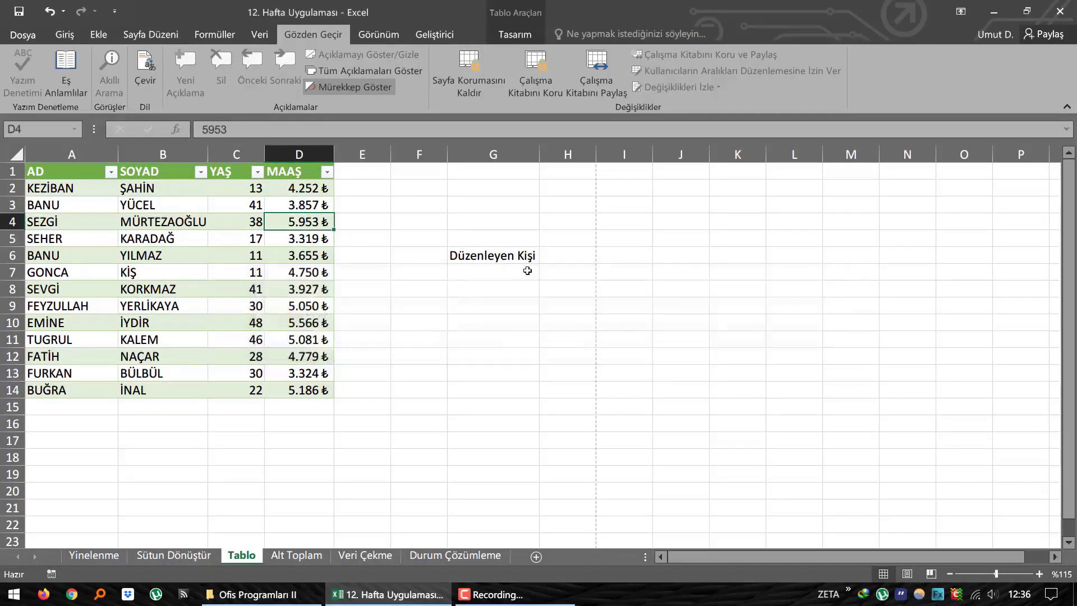
# Step: Enter an editor's name in unlocked G7, replacing it twice before the final name
pyautogui.click(519, 270)
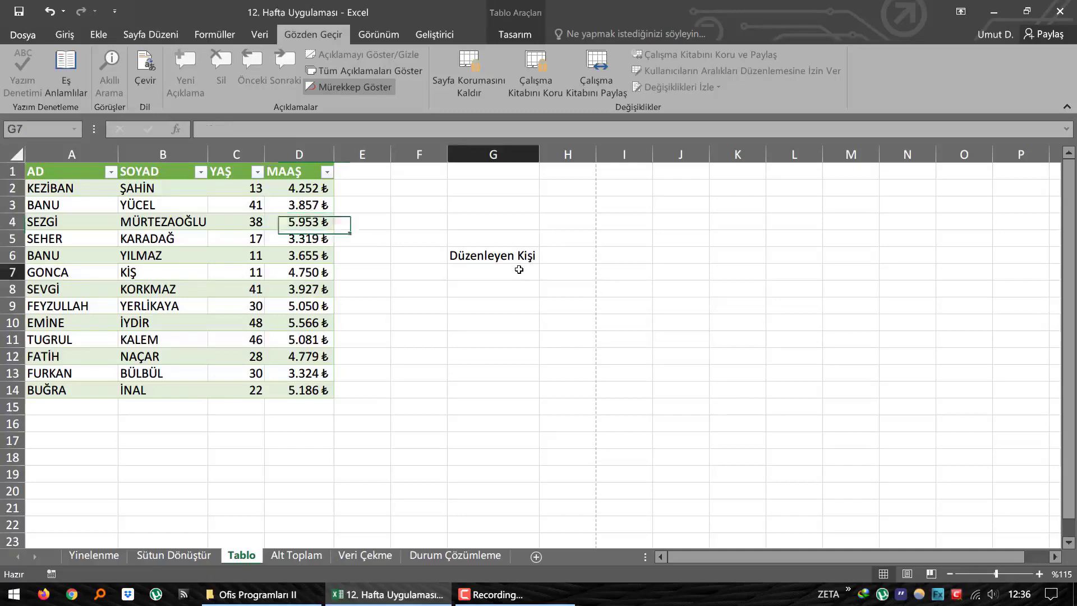
pyautogui.write('Ahmet')
pyautogui.press('Return')
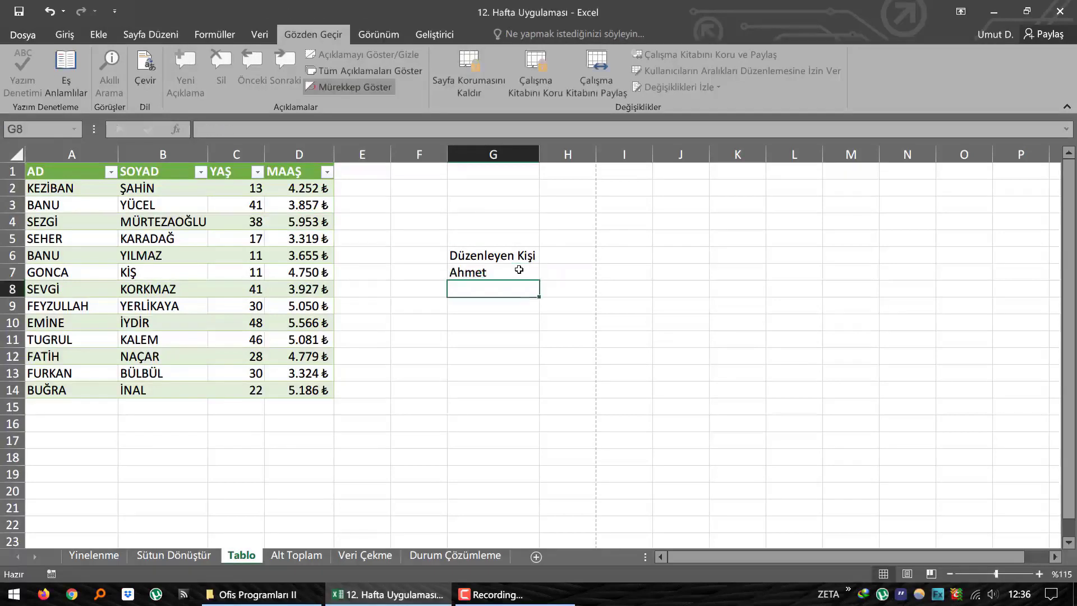
pyautogui.click(519, 270)
pyautogui.write('Ali')
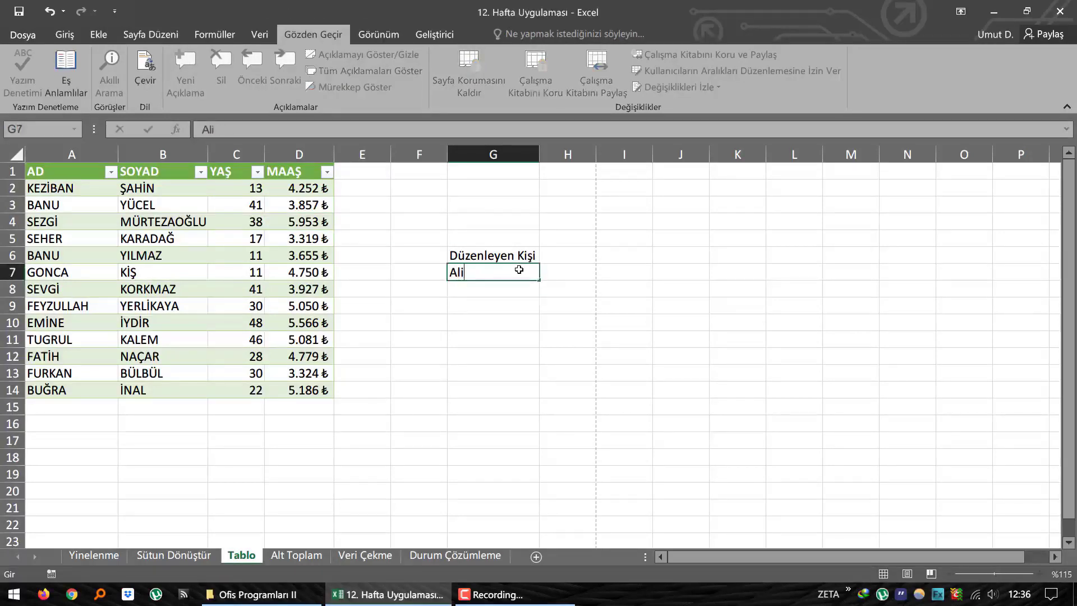
pyautogui.press('Return')
pyautogui.click(519, 269)
pyautogui.write('Ece')
pyautogui.press('Return')
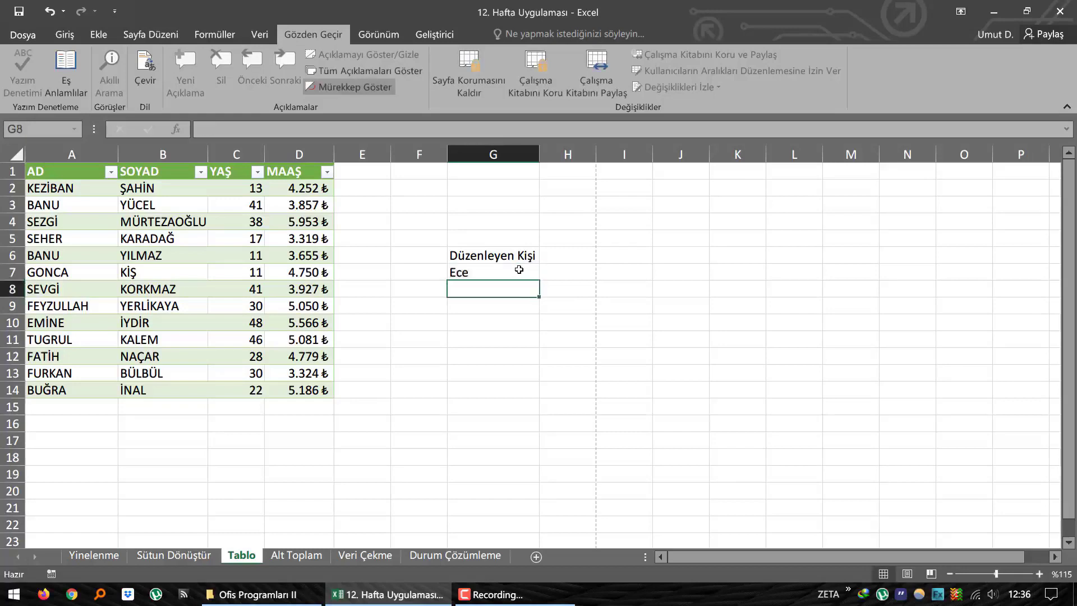
pyautogui.click(519, 270)
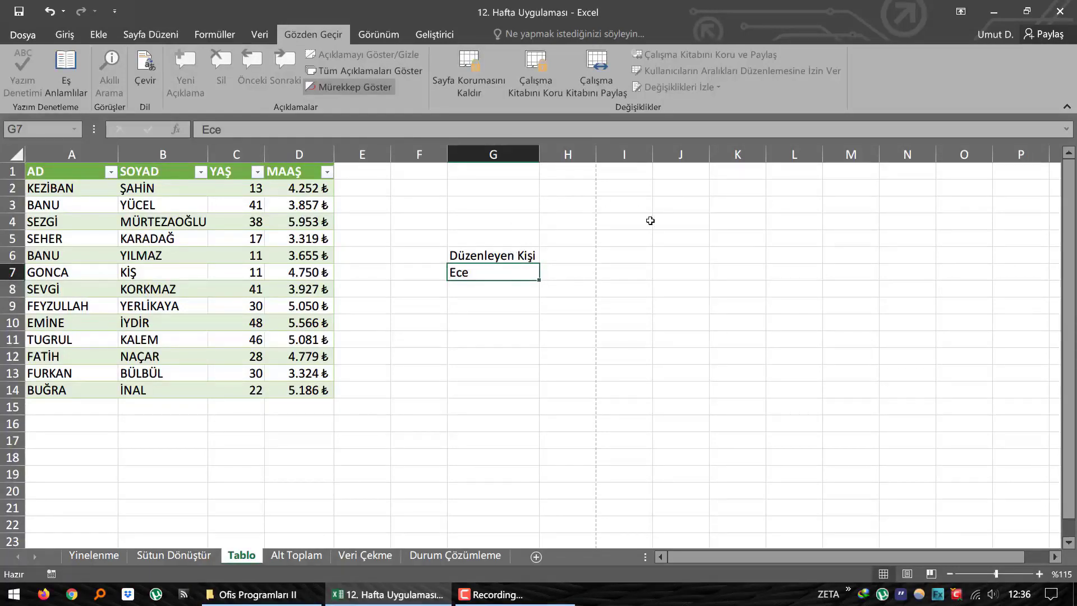
# Step: Verify empty cells K3, G16 and B19 are also locked against editing
pyautogui.doubleClick(725, 207)
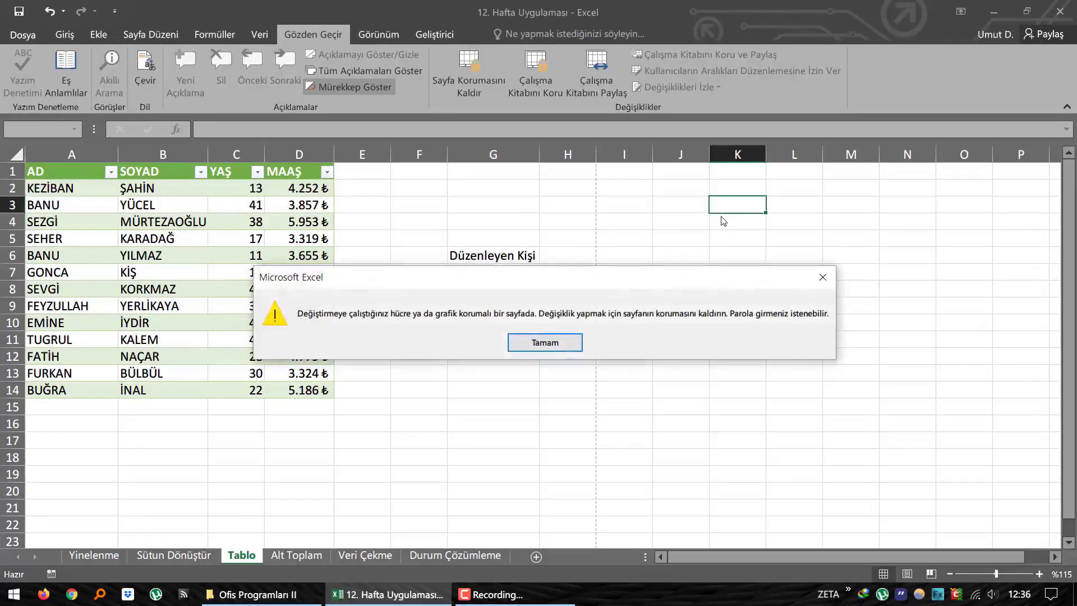
pyautogui.press('Return')
pyautogui.click(495, 432)
pyautogui.doubleClick(494, 433)
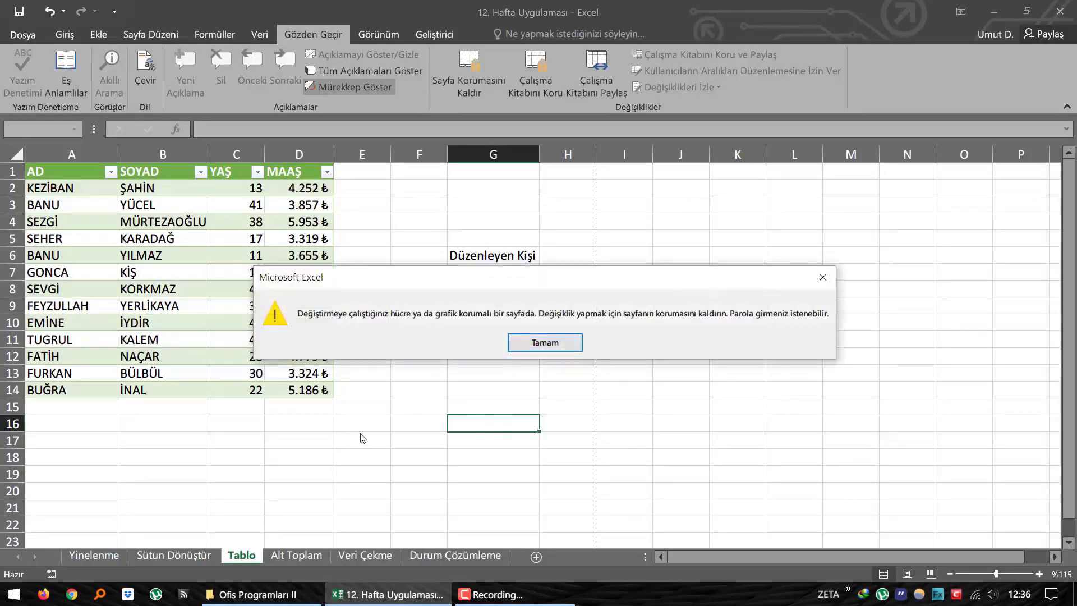
pyautogui.press('Return')
pyautogui.click(164, 469)
pyautogui.doubleClick(164, 469)
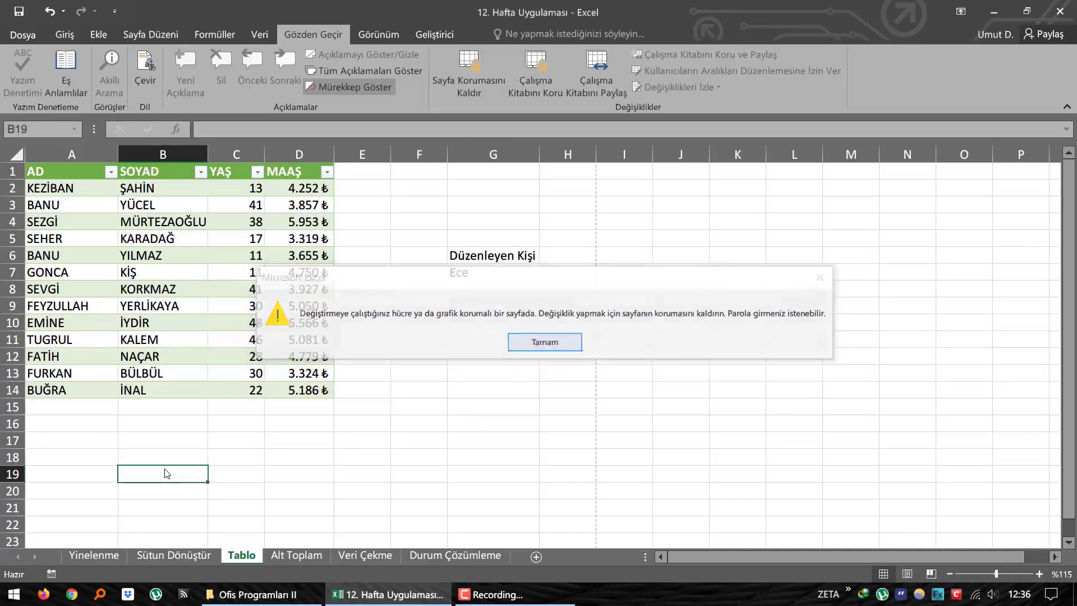
pyautogui.press('Return')
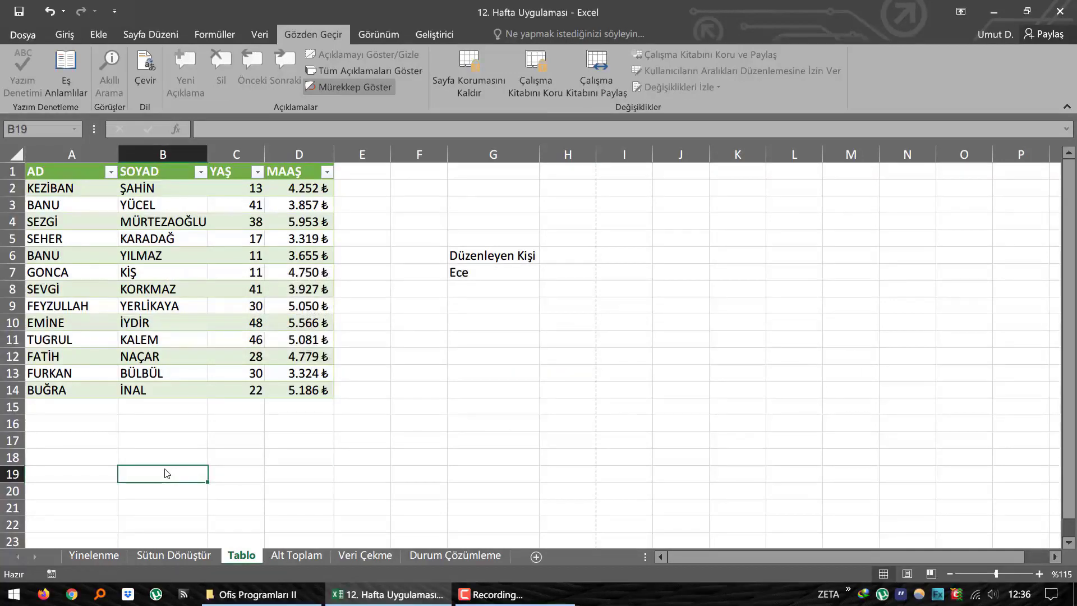
# Step: Unprotect the Tablo sheet with its password and switch to the Alt Toplam sheet
pyautogui.click(473, 87)
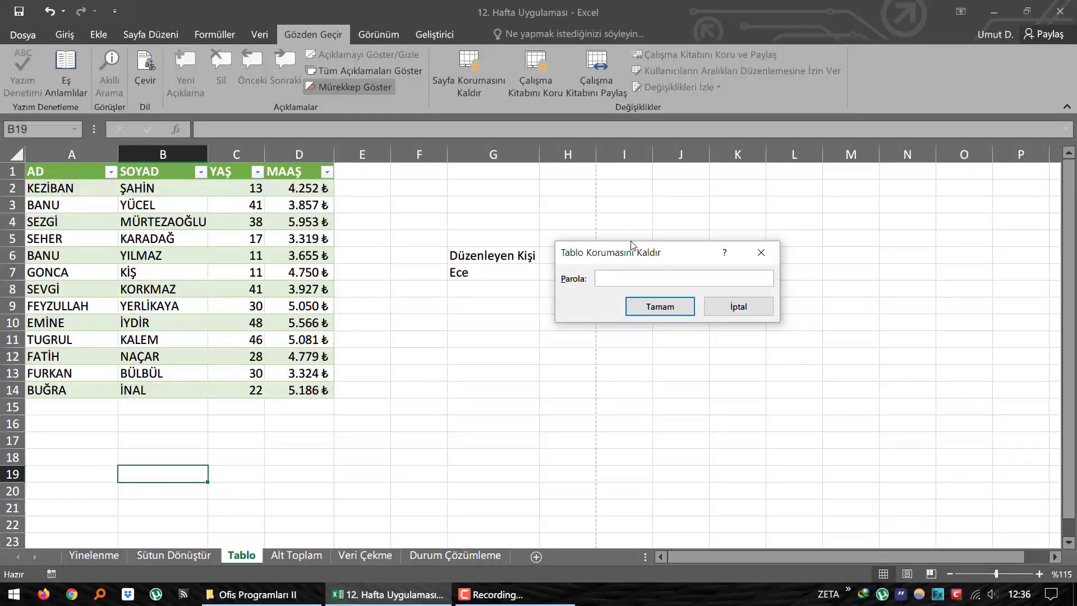
pyautogui.press('Return')
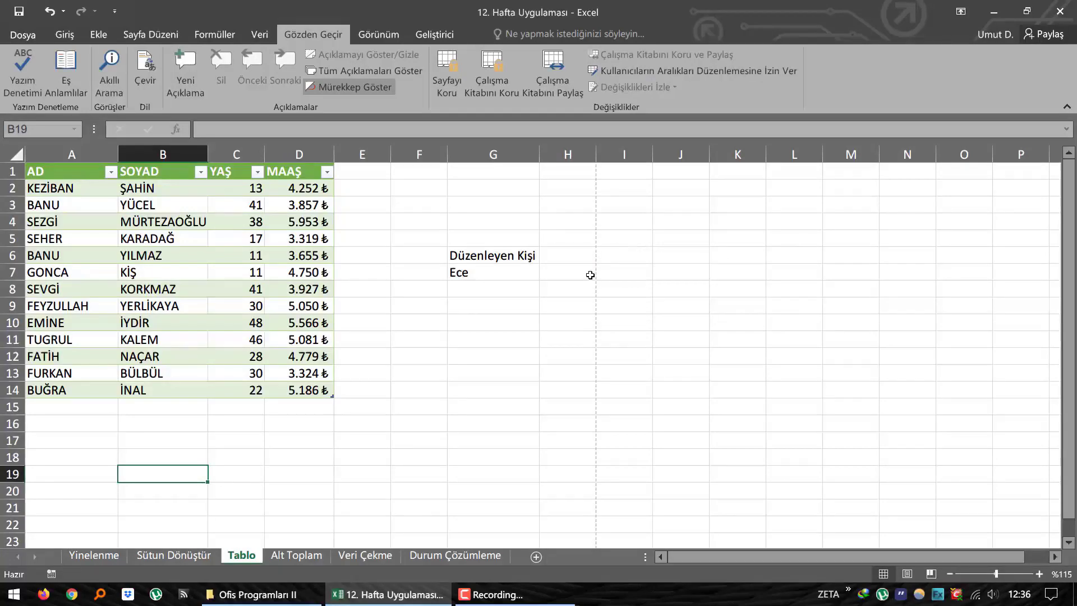
pyautogui.click(313, 553)
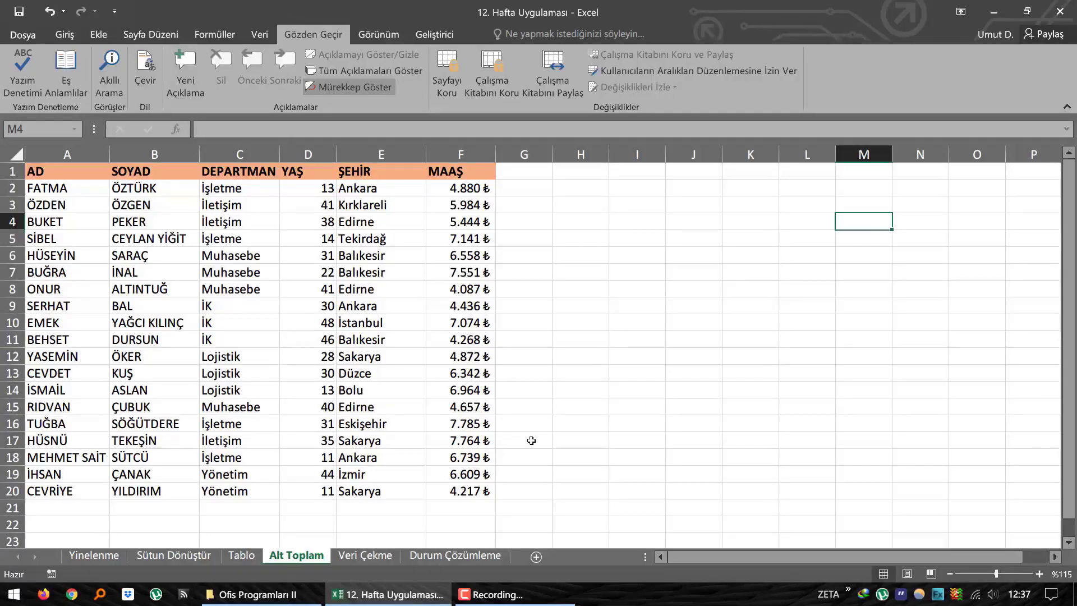
pyautogui.click(408, 287)
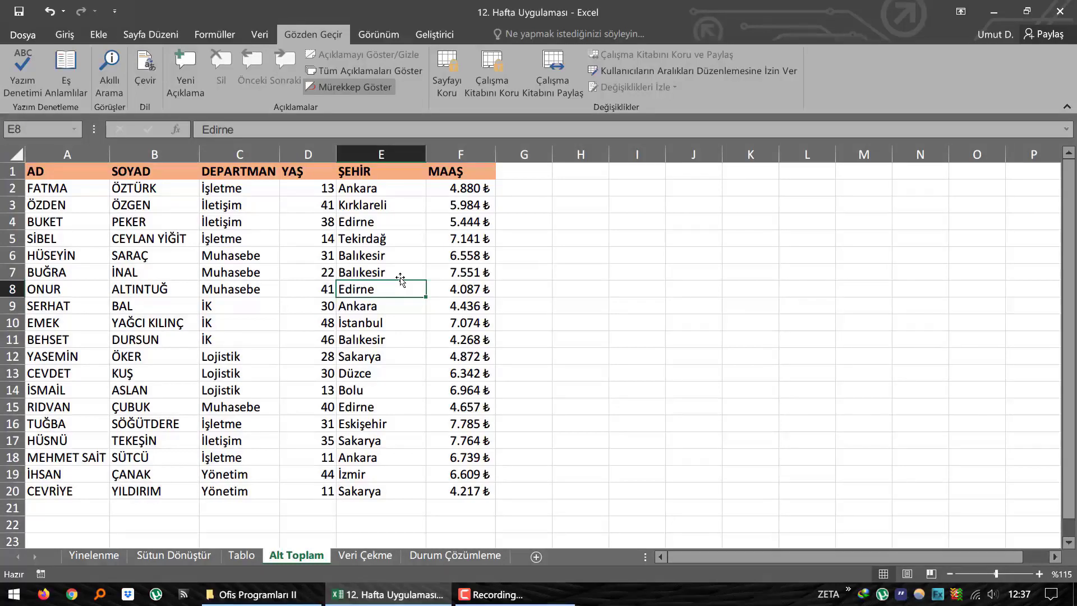
pyautogui.click(313, 247)
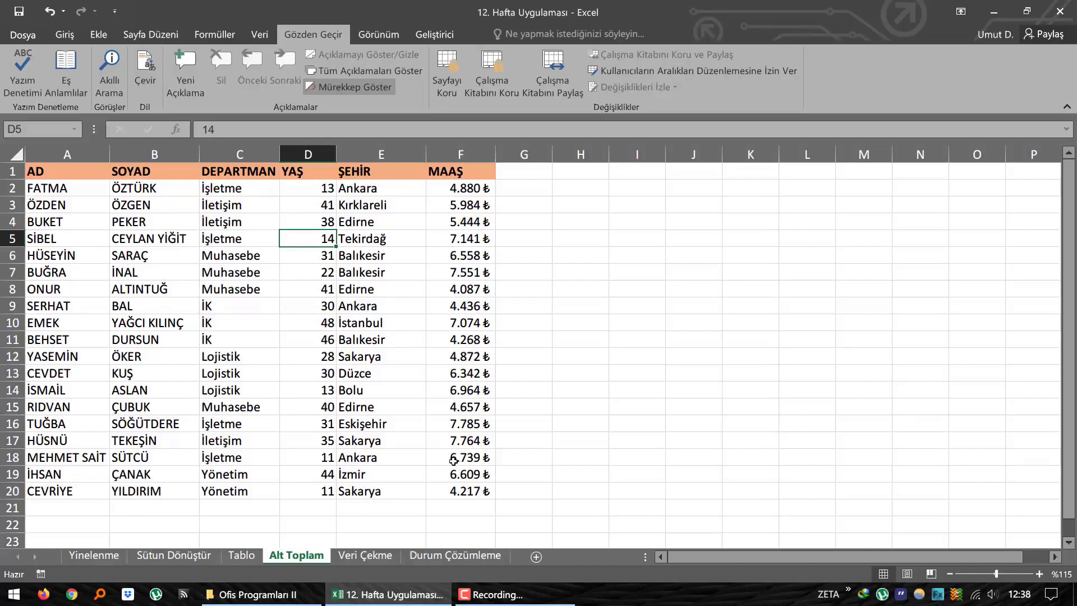
pyautogui.click(270, 173)
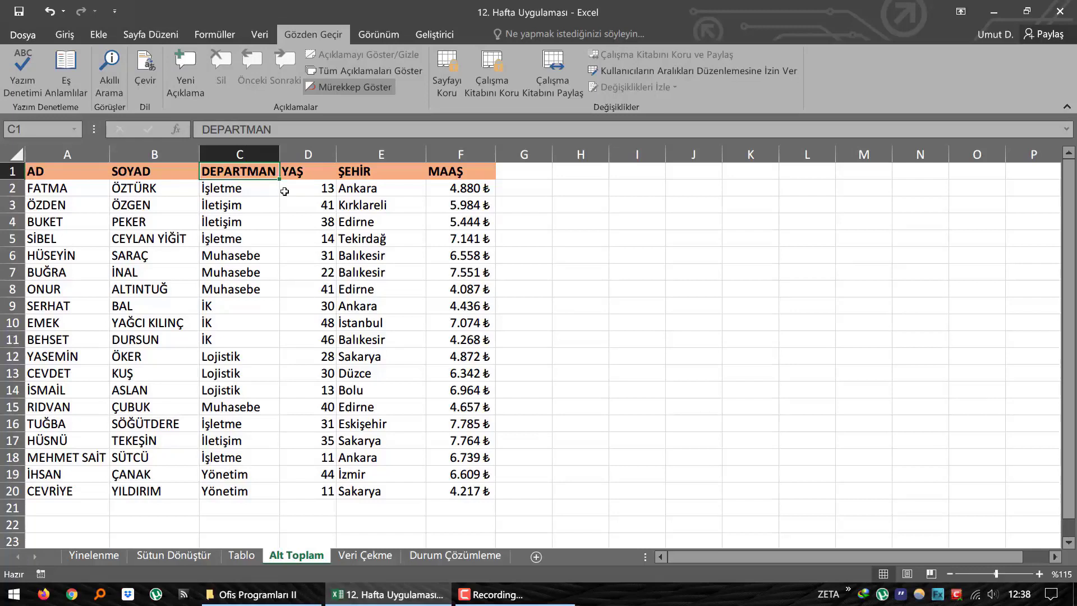
# Step: Turn on header filters and sort the employee rows A to Z by DEPARTMAN
pyautogui.click(79, 33)
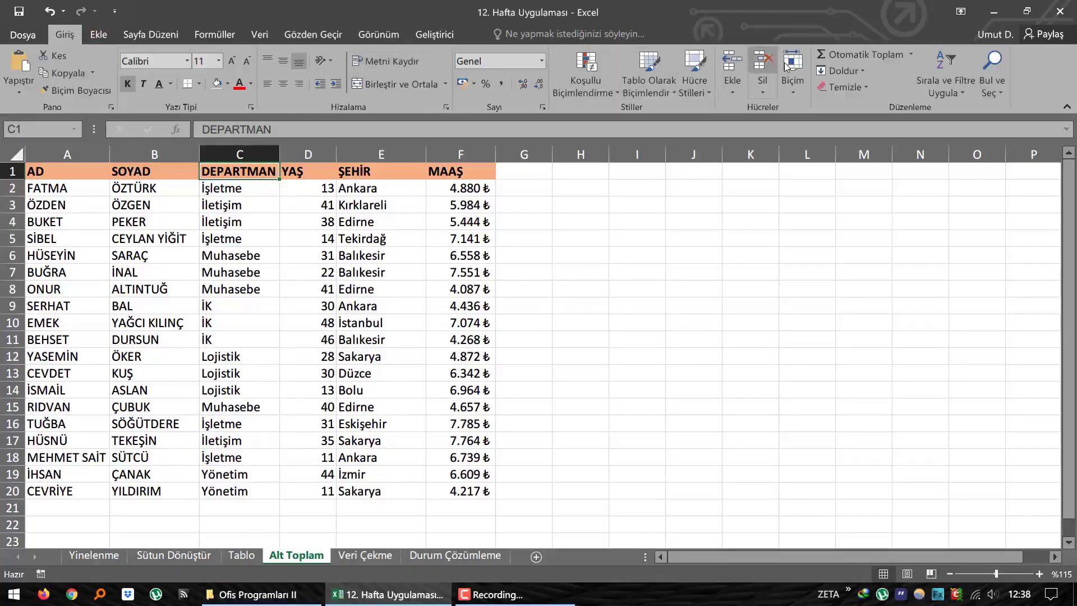
pyautogui.click(930, 78)
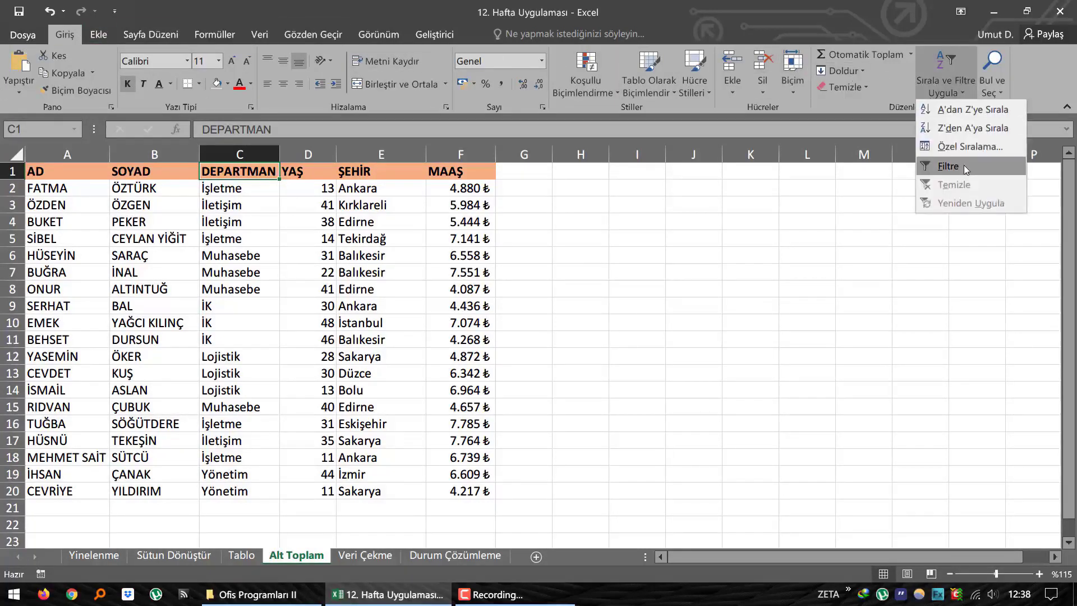
pyautogui.click(964, 165)
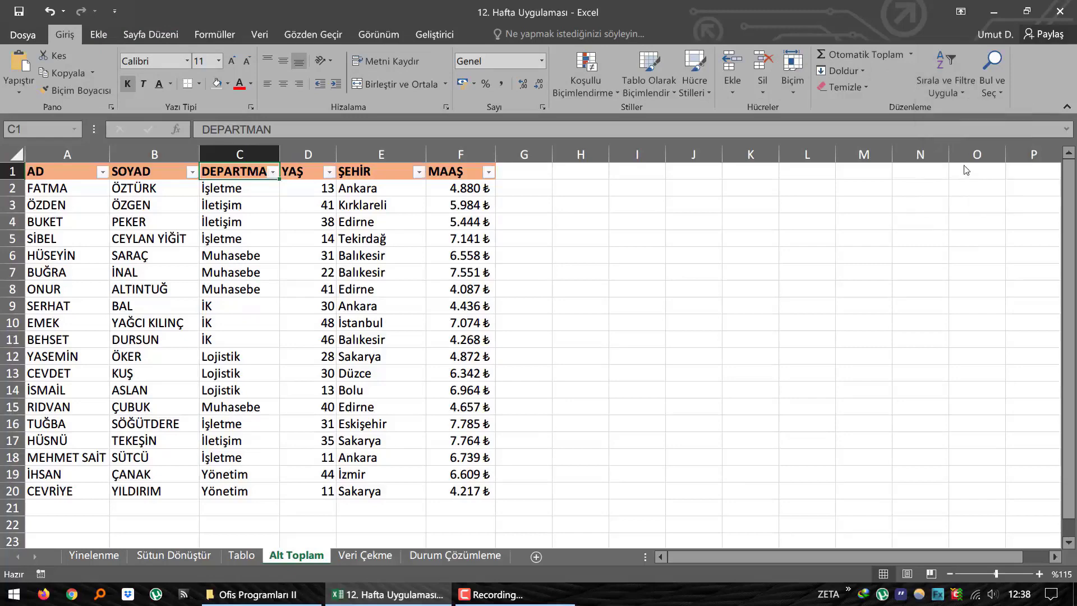
pyautogui.click(274, 172)
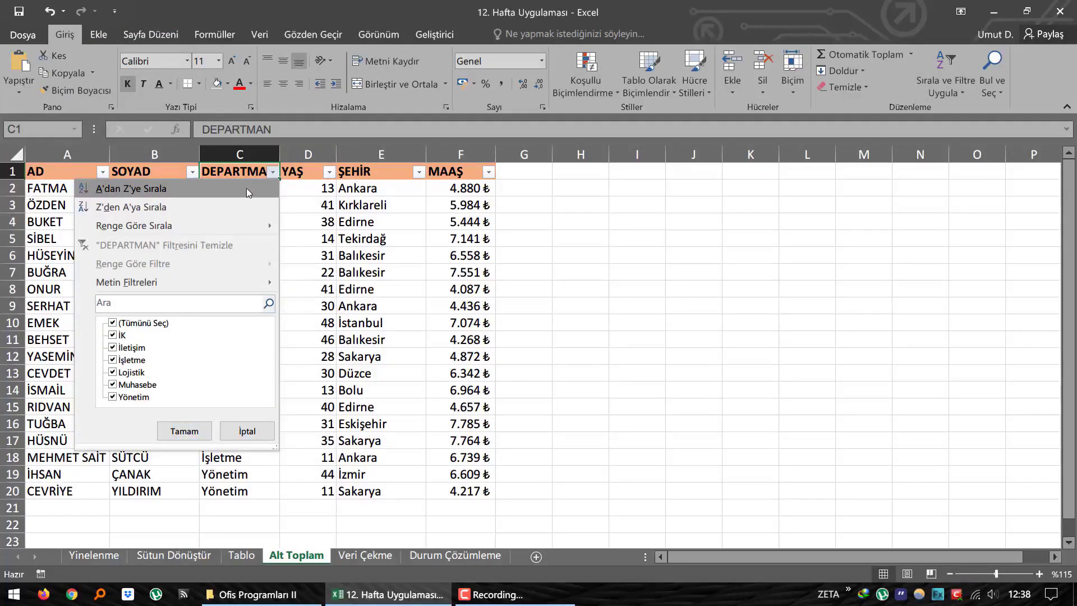
pyautogui.click(131, 189)
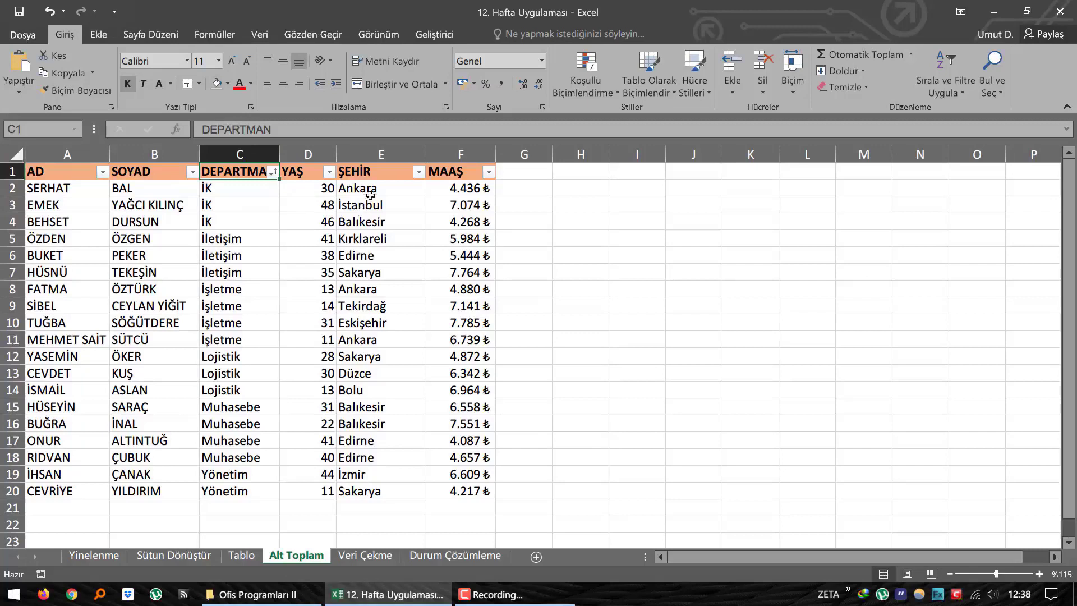
pyautogui.click(369, 216)
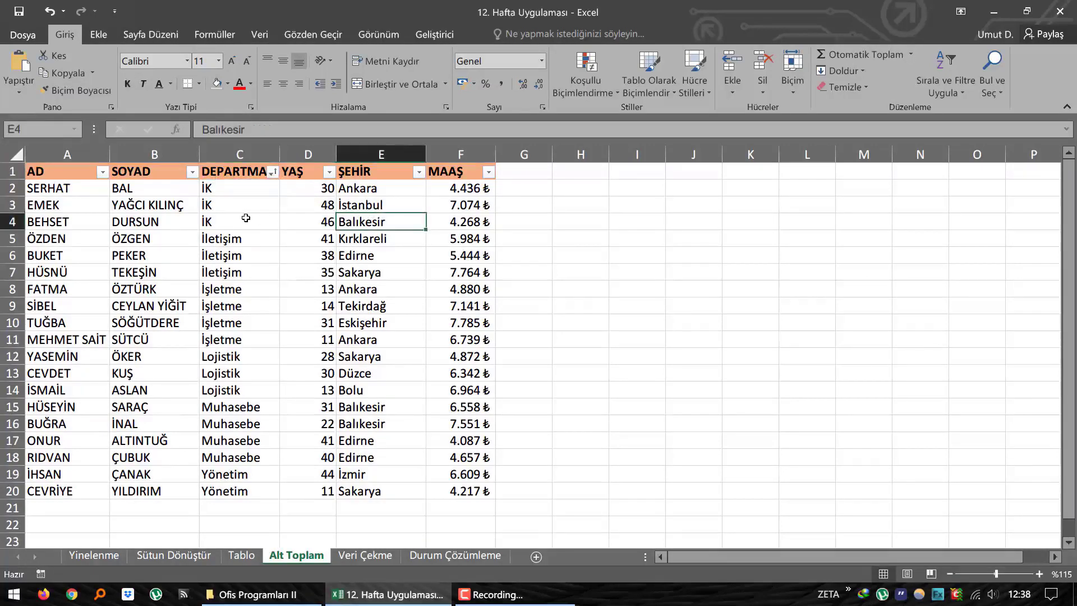
pyautogui.click(245, 217)
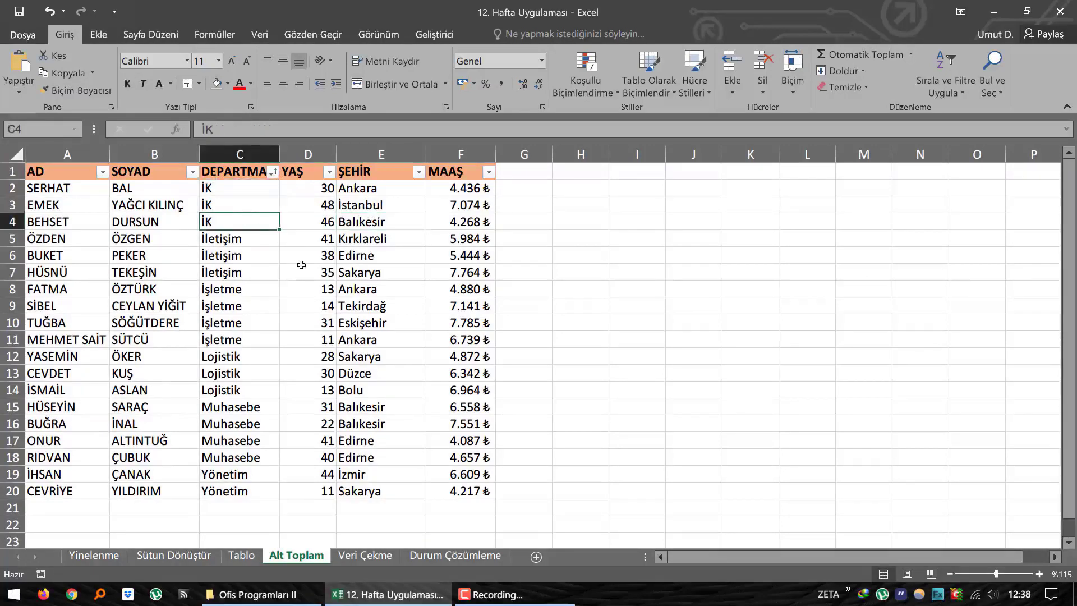
# Step: Add Toplam subtotals of MAAŞ at each change in DEPARTMAN
pyautogui.click(262, 38)
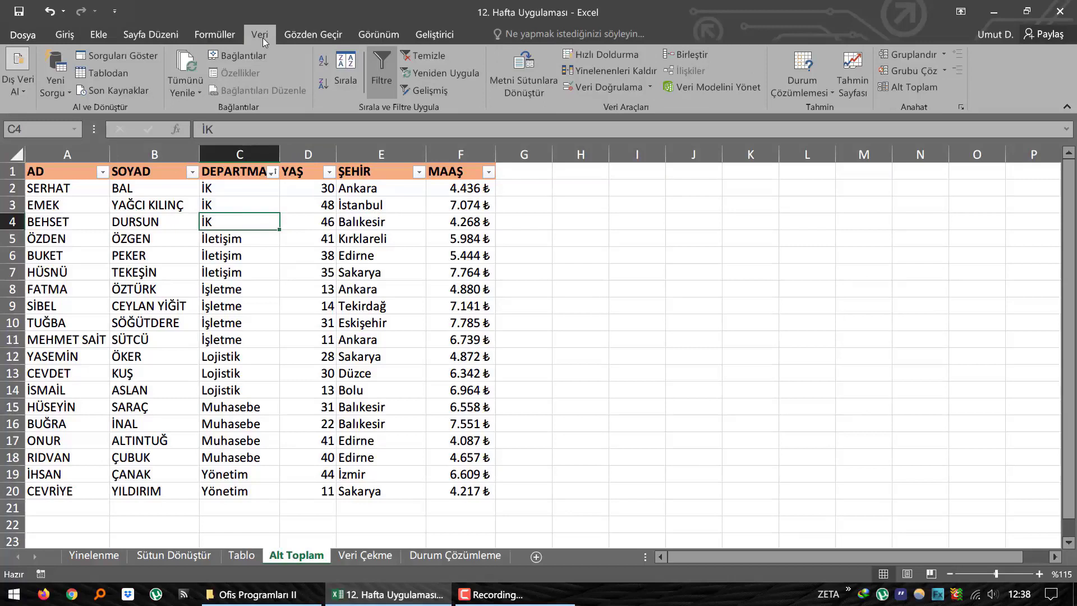
pyautogui.click(913, 88)
pyautogui.moveTo(614, 155); pyautogui.dragTo(590, 143)
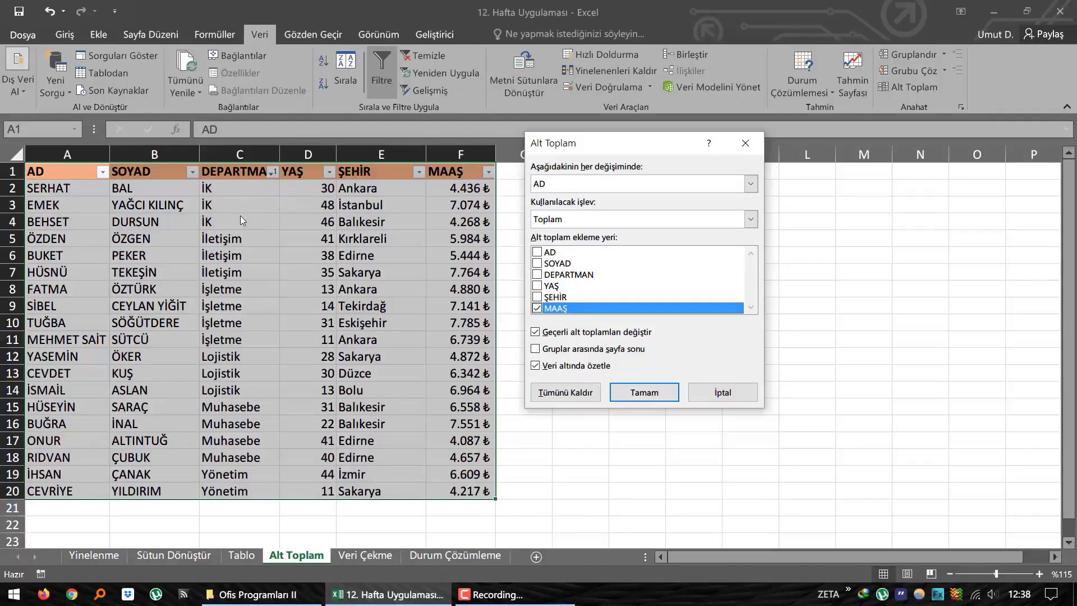
pyautogui.click(564, 185)
pyautogui.click(565, 223)
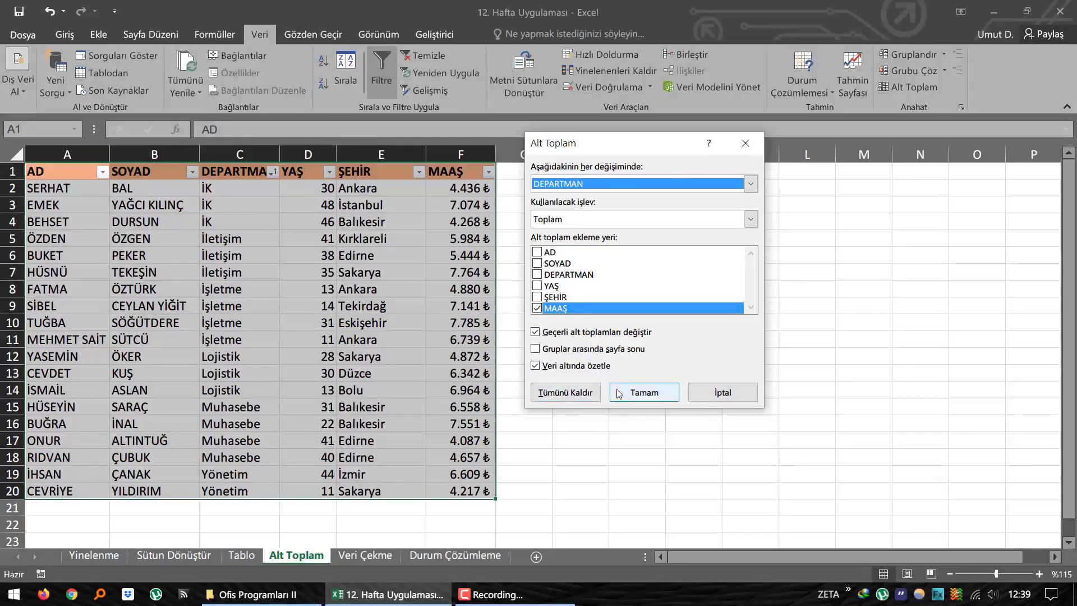
pyautogui.click(647, 397)
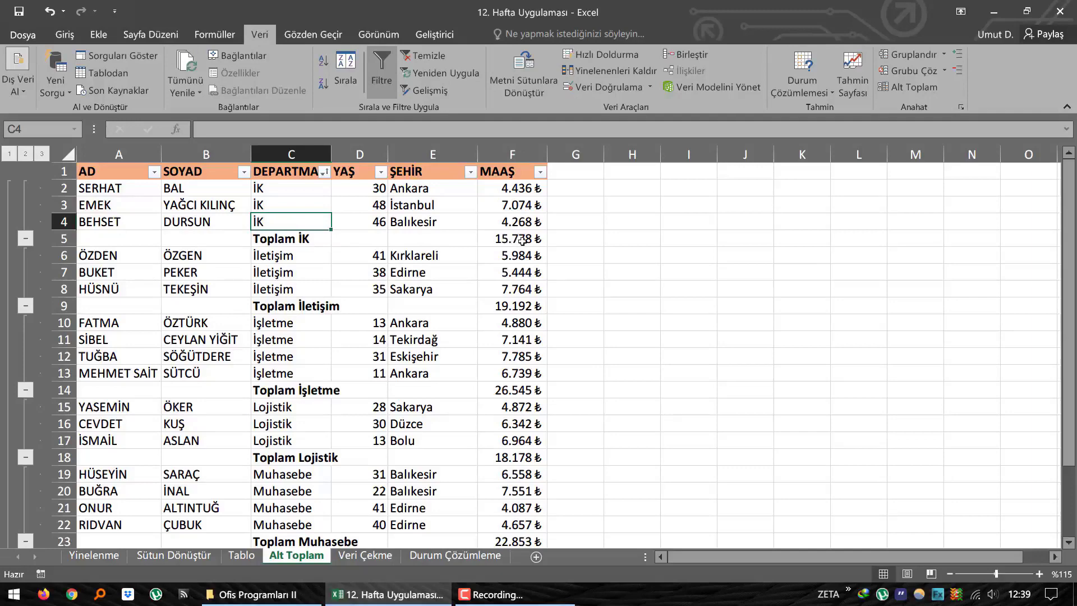
pyautogui.scroll(-1, 408, 258)
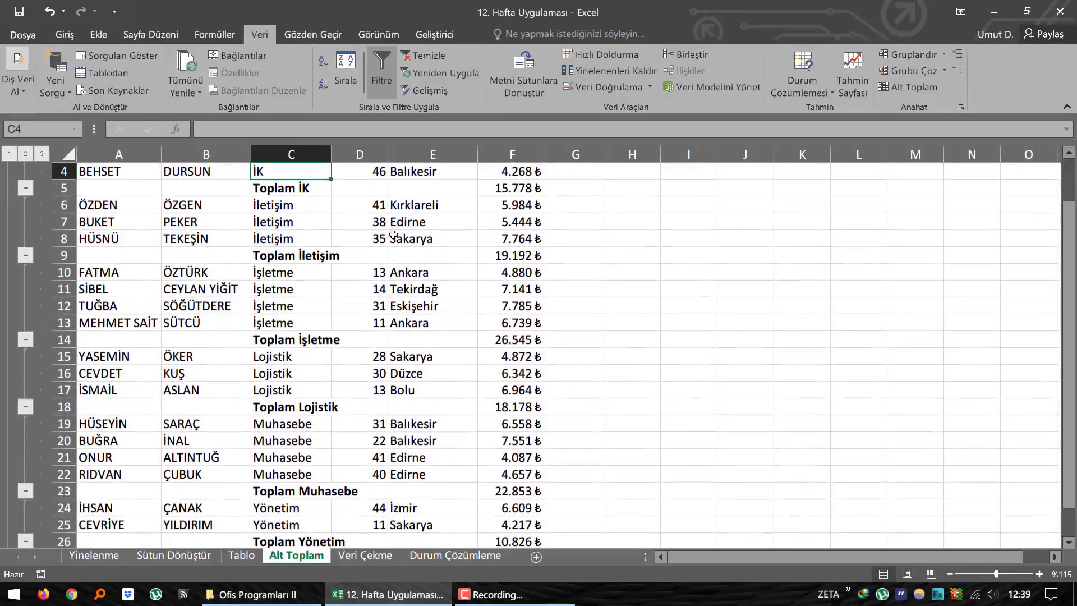
pyautogui.scroll(-1, 402, 272)
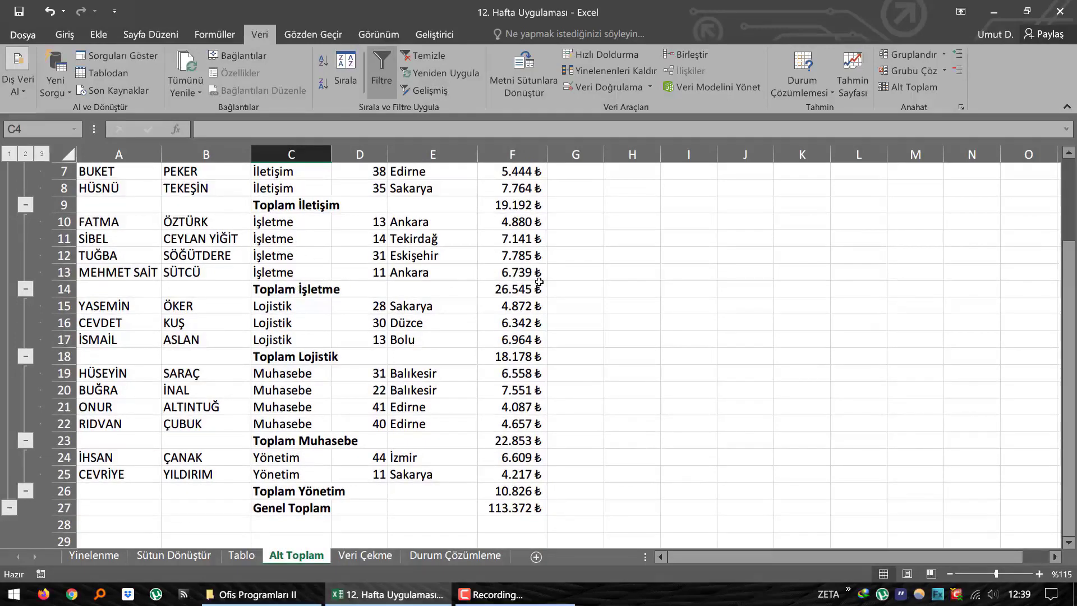
pyautogui.scroll(2, 527, 295)
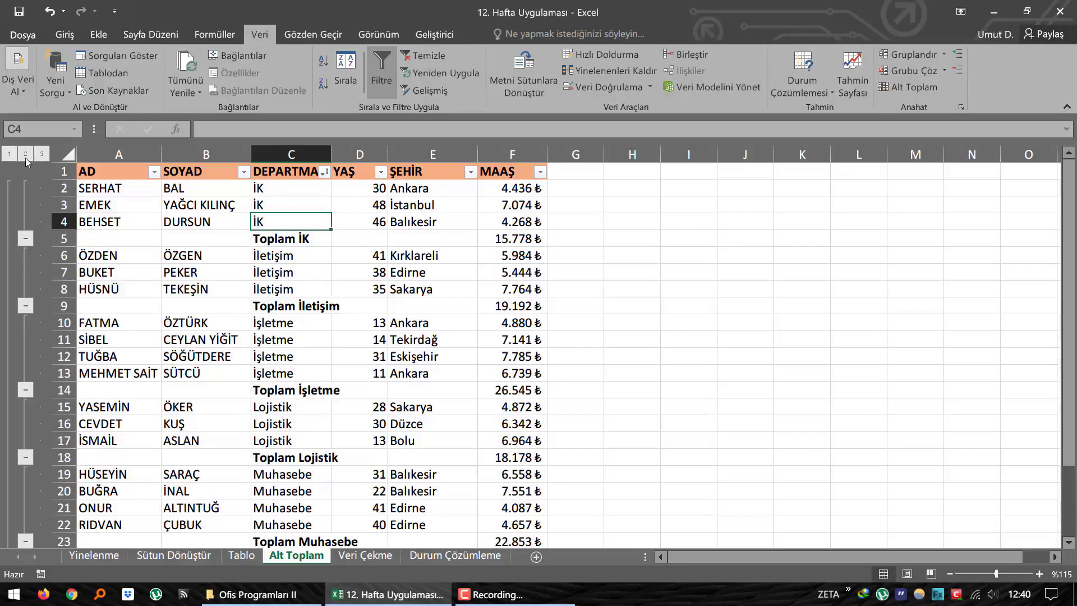
pyautogui.click(26, 154)
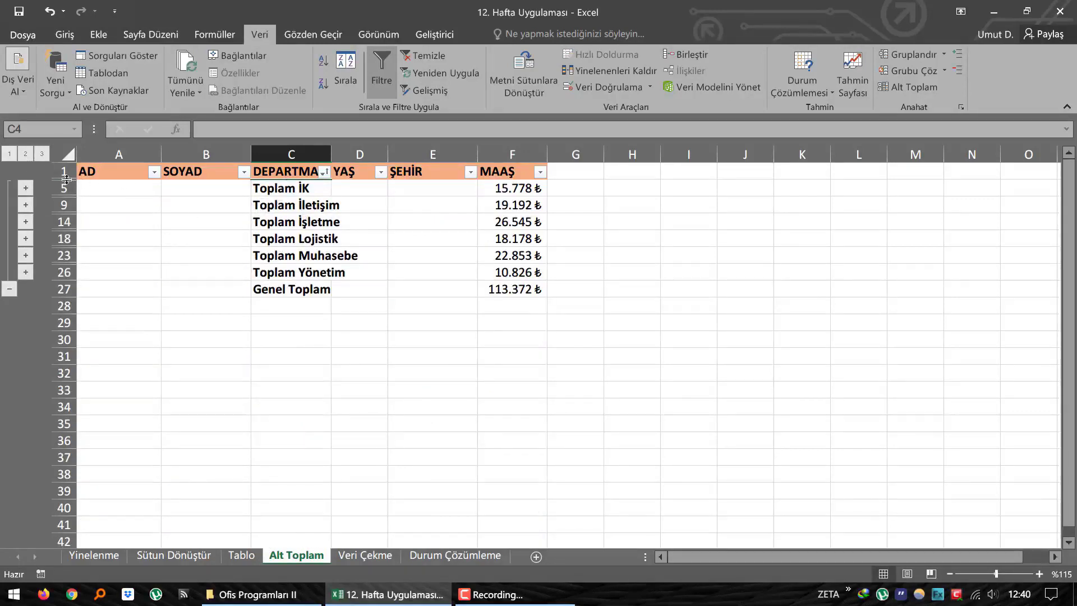
pyautogui.click(10, 154)
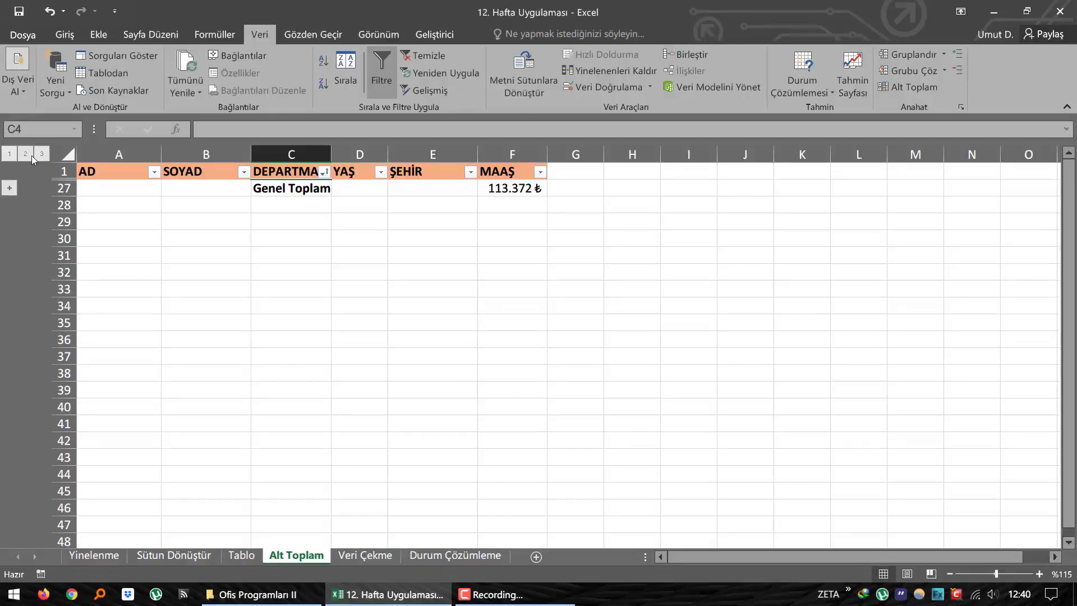
pyautogui.click(31, 156)
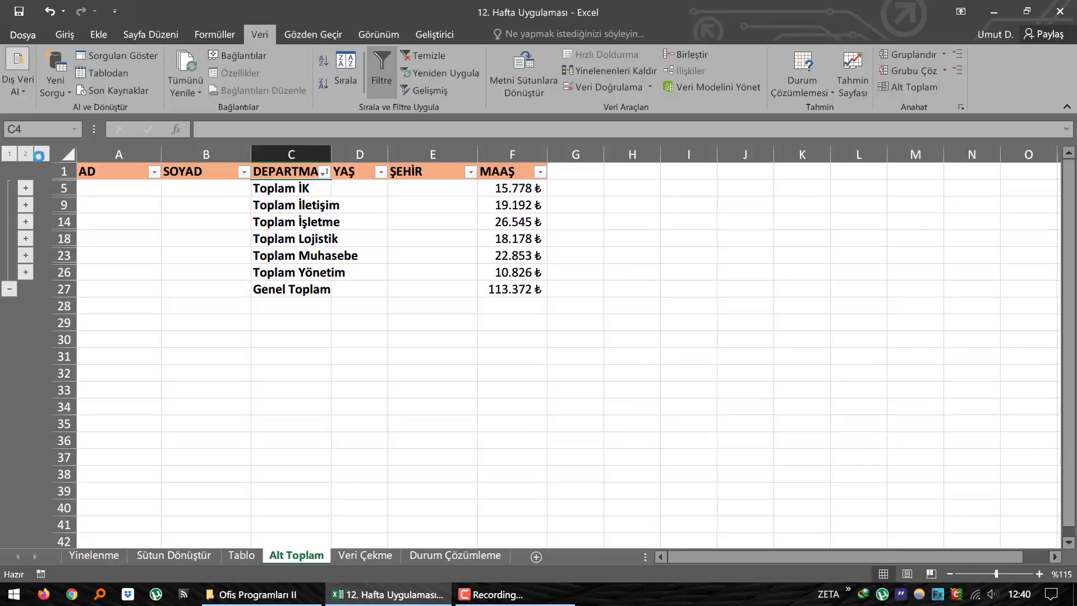
pyautogui.click(41, 155)
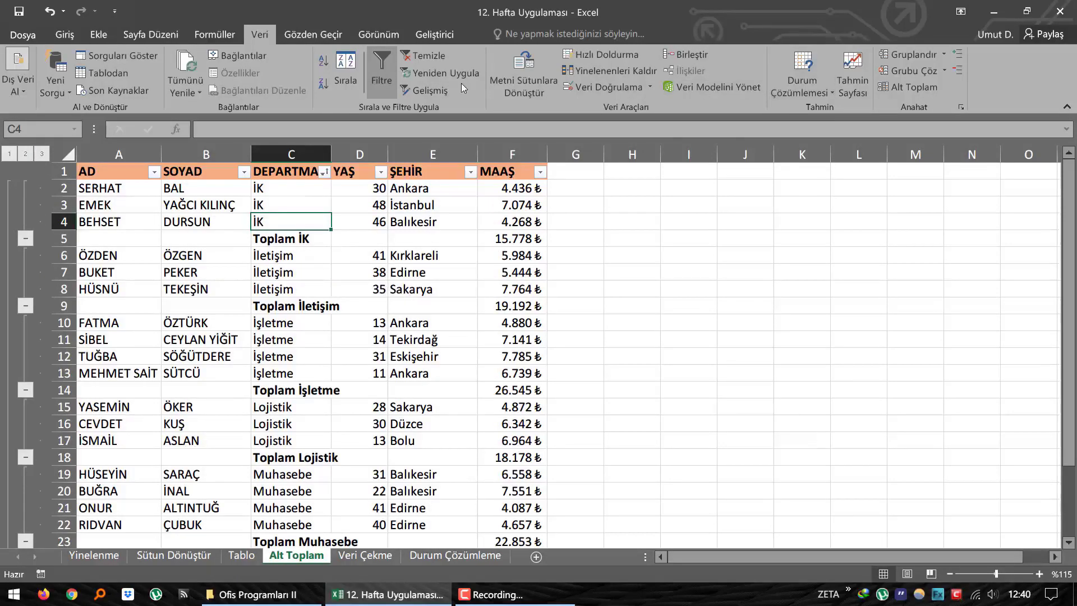
# Step: Switch the Alt Toplam function to Ortalama, replacing sums with department MAAŞ averages
pyautogui.click(896, 88)
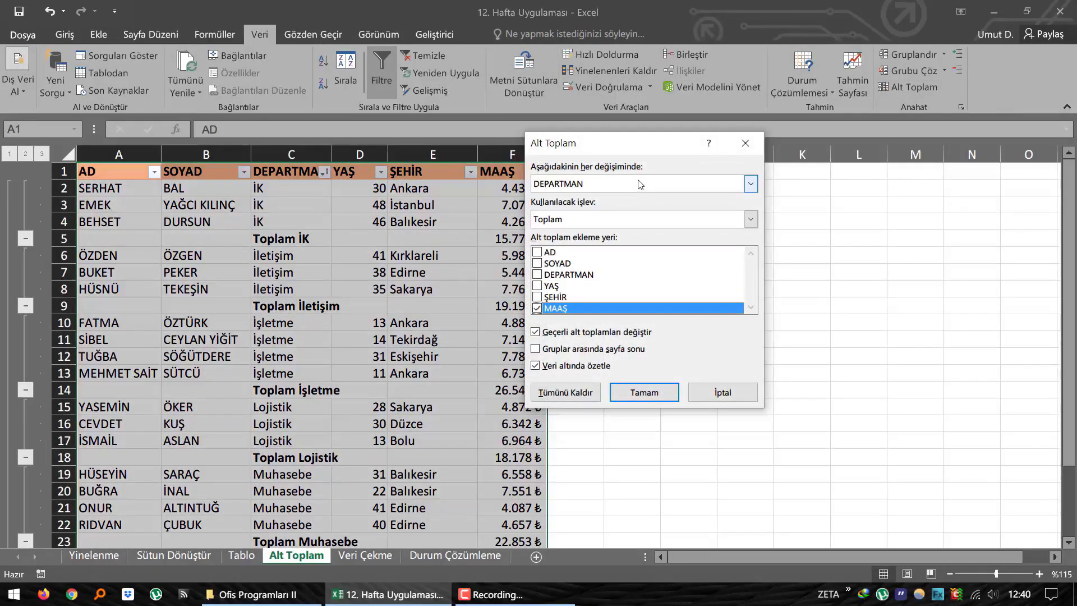
pyautogui.click(593, 222)
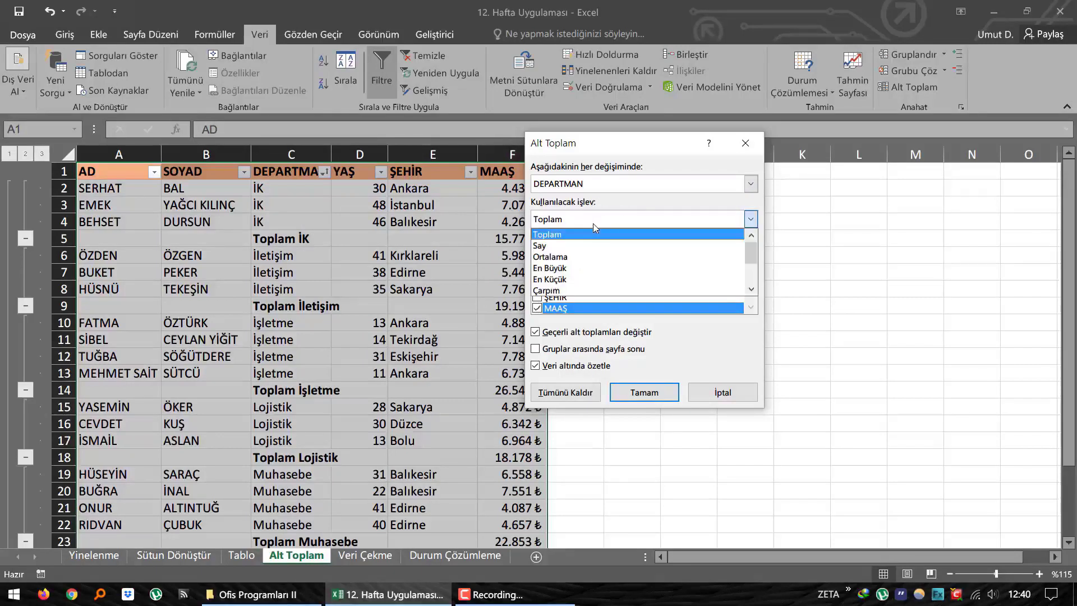
pyautogui.click(588, 260)
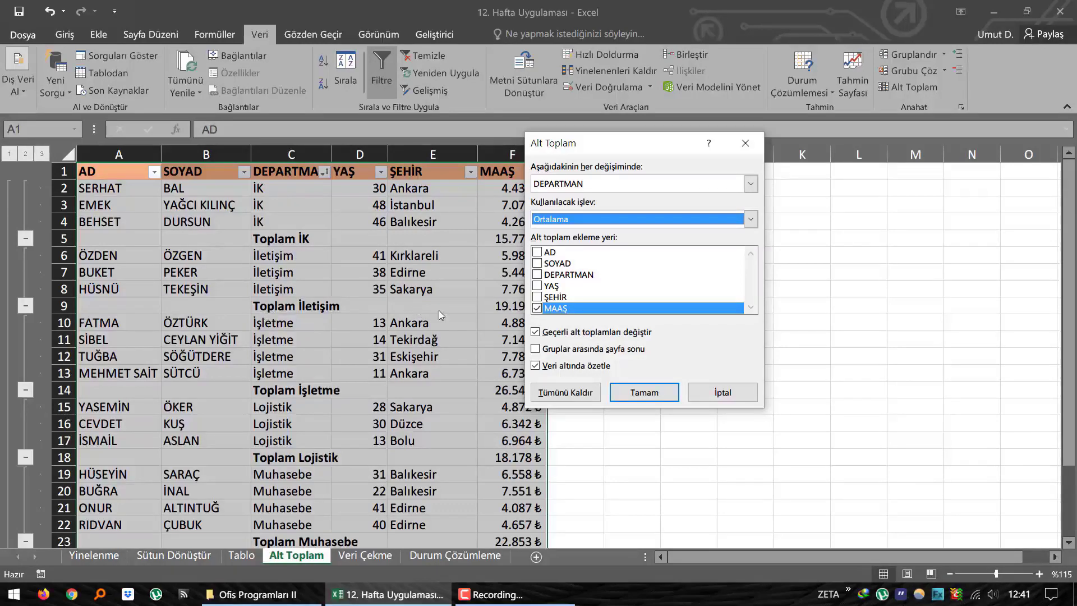
pyautogui.click(651, 392)
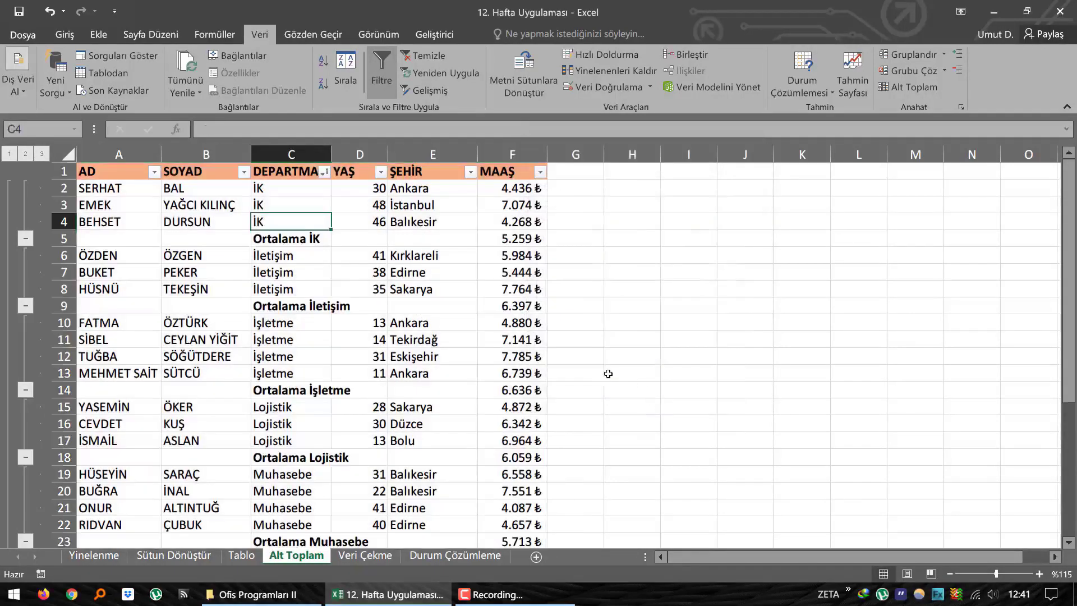
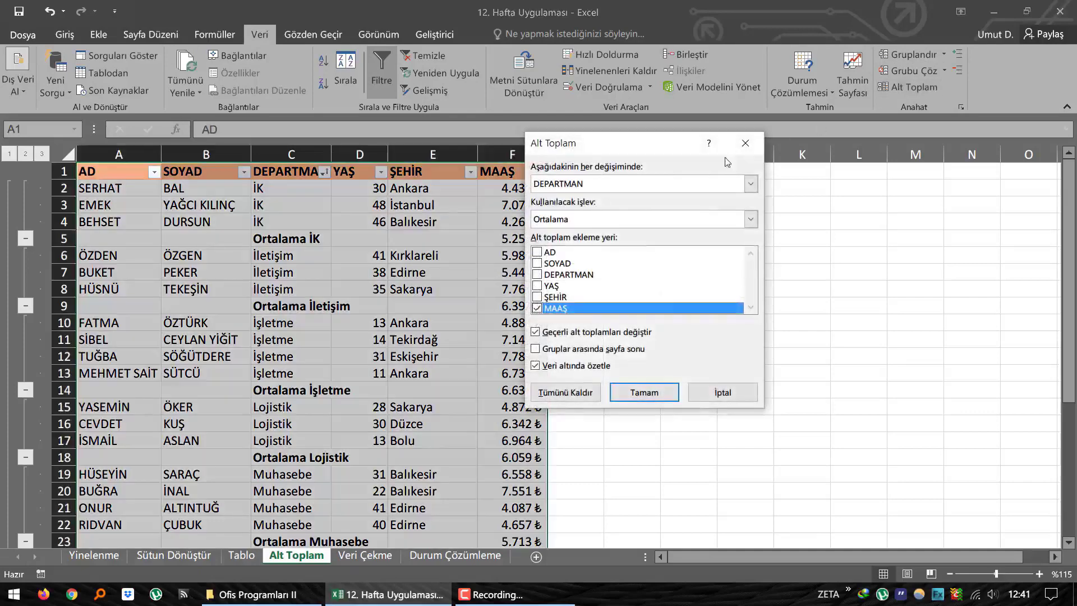
# Step: Add Toplam (sum) MAAŞ subtotals per department while keeping the existing average subtotals
pyautogui.click(593, 224)
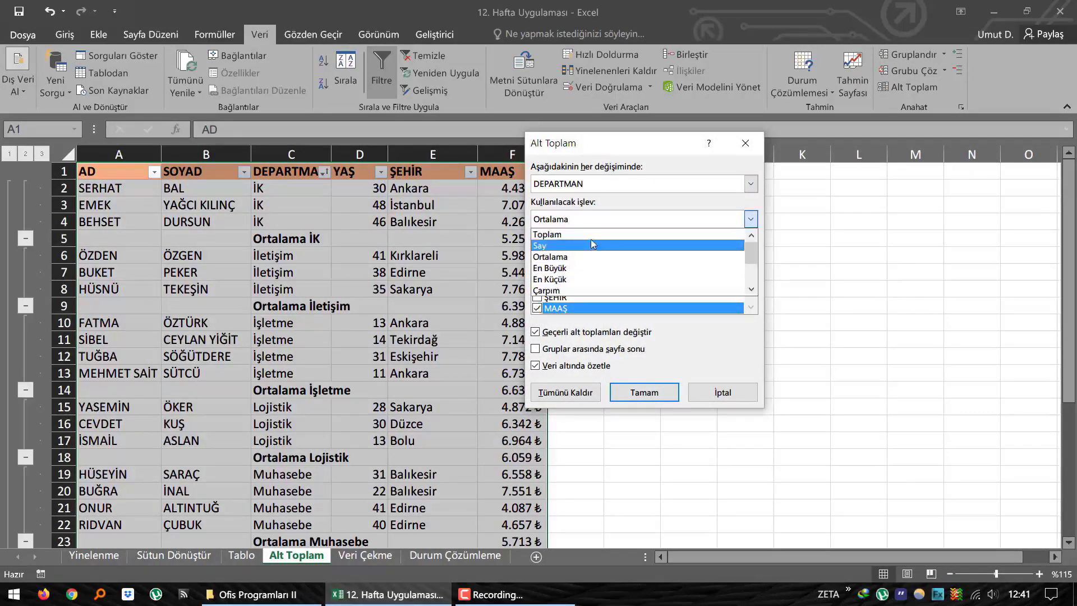
pyautogui.click(561, 234)
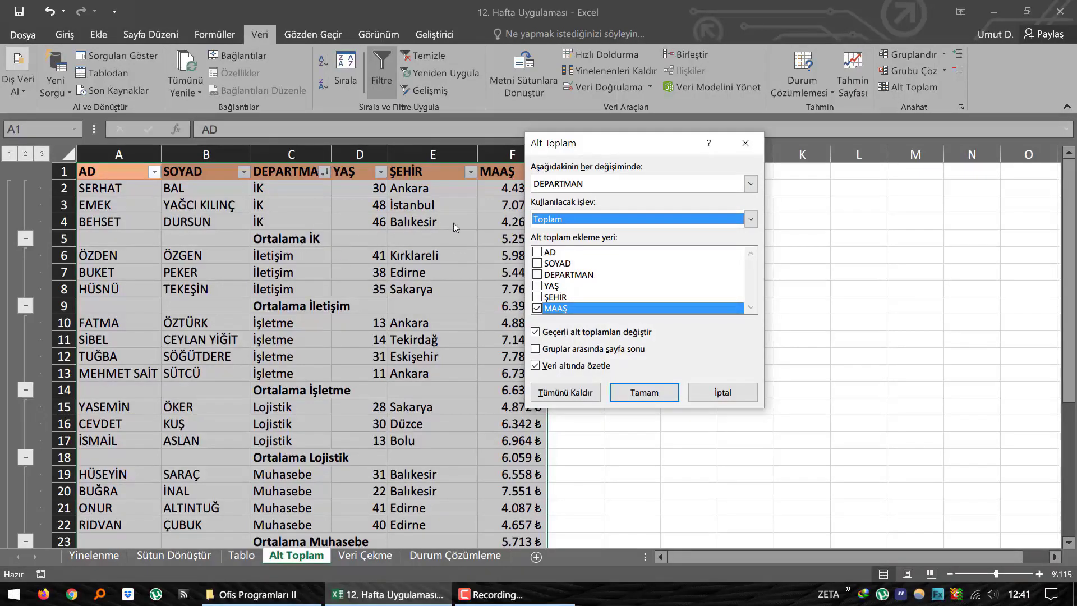
pyautogui.click(559, 337)
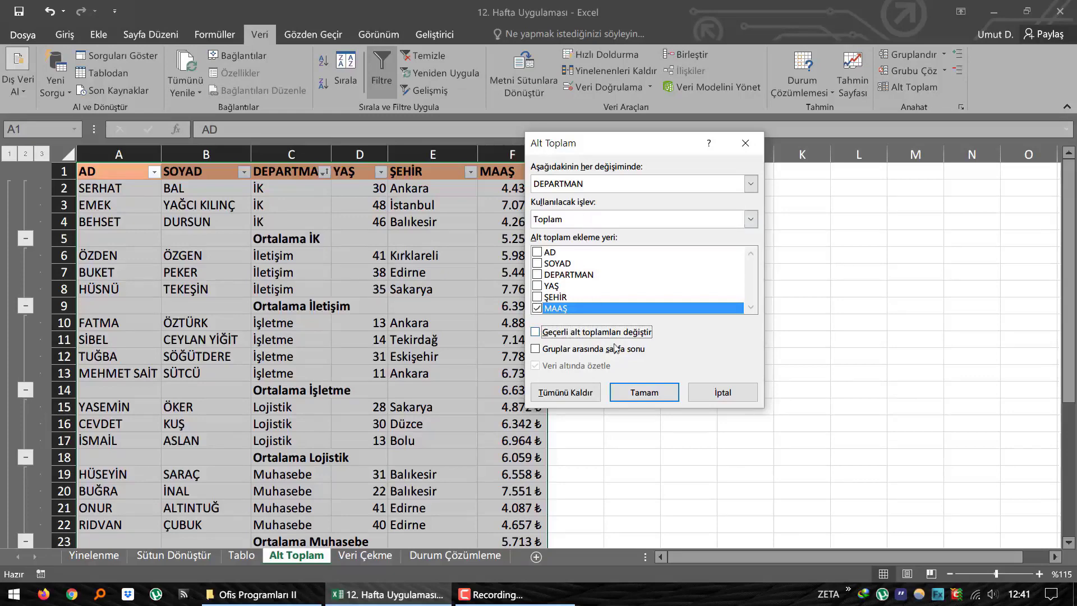
pyautogui.click(666, 393)
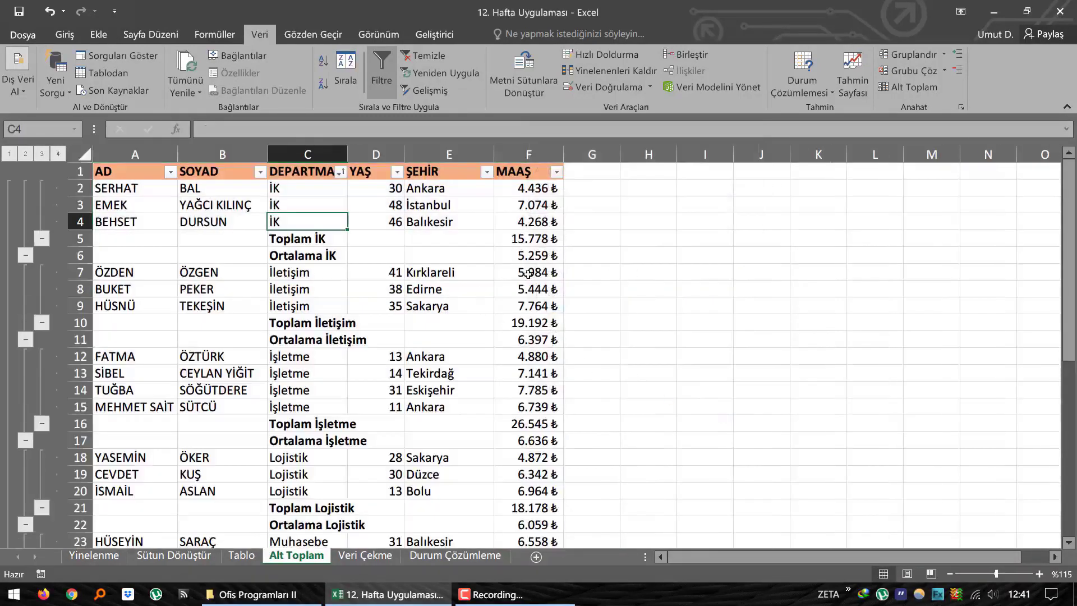
pyautogui.click(42, 157)
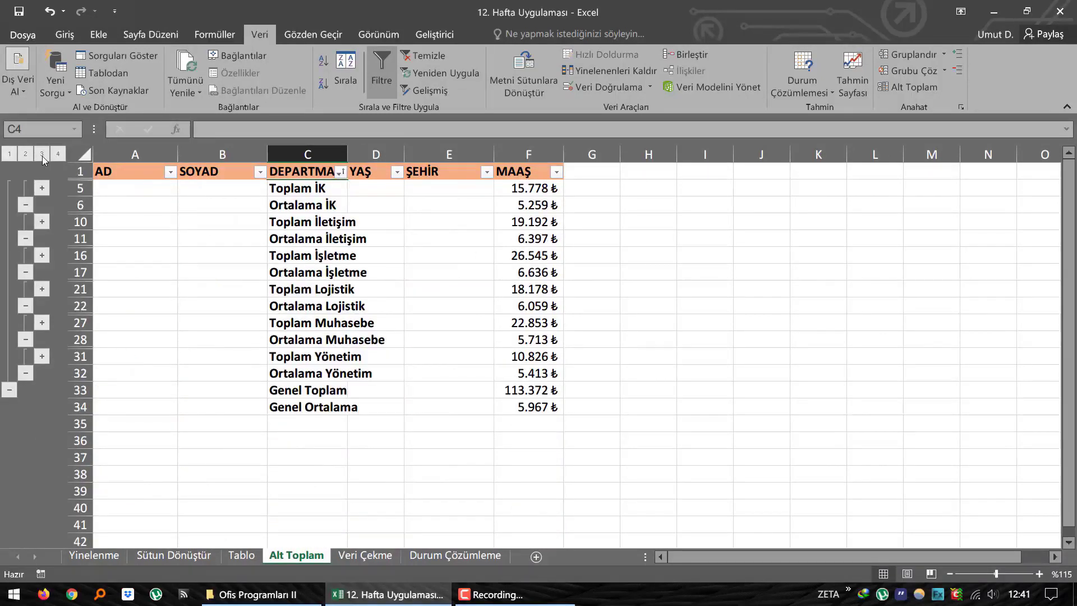
pyautogui.click(26, 154)
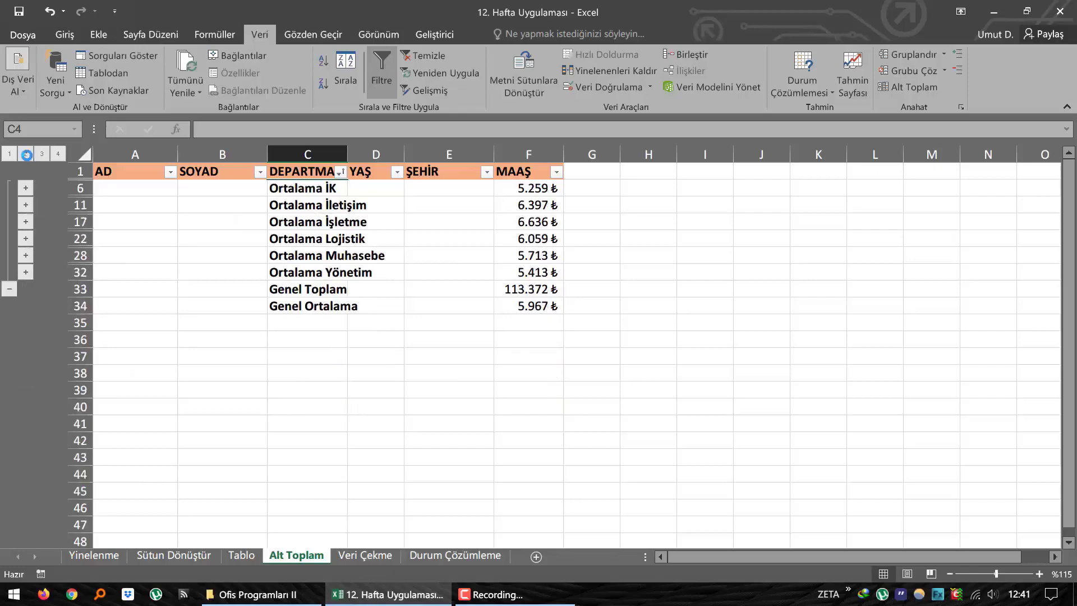
pyautogui.click(9, 155)
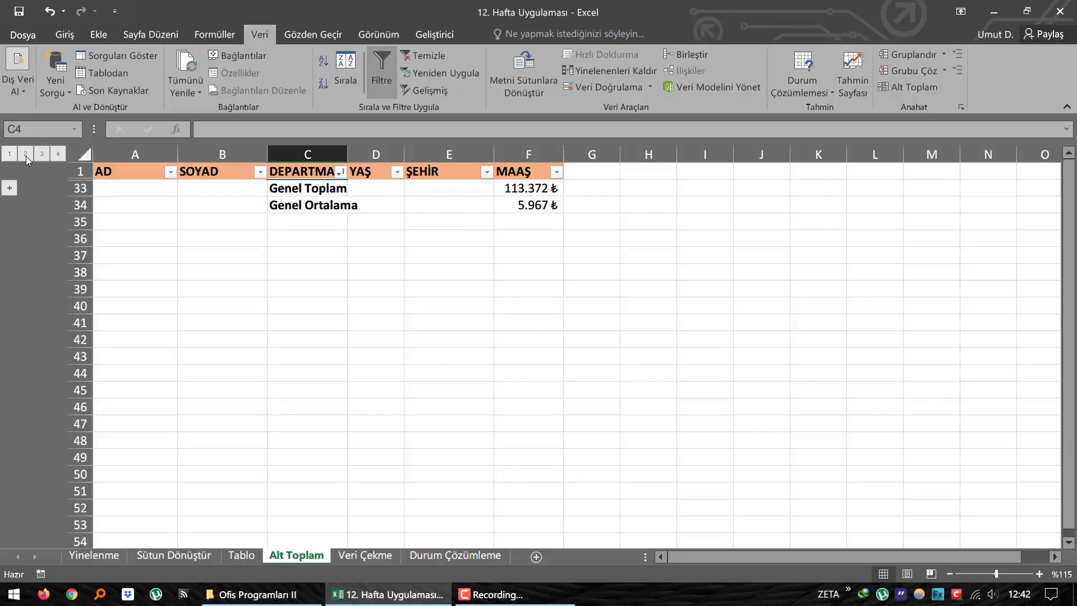
# Step: Expand the outline and clear every subtotal from the employee table with Tümünü Kaldır
pyautogui.click(57, 154)
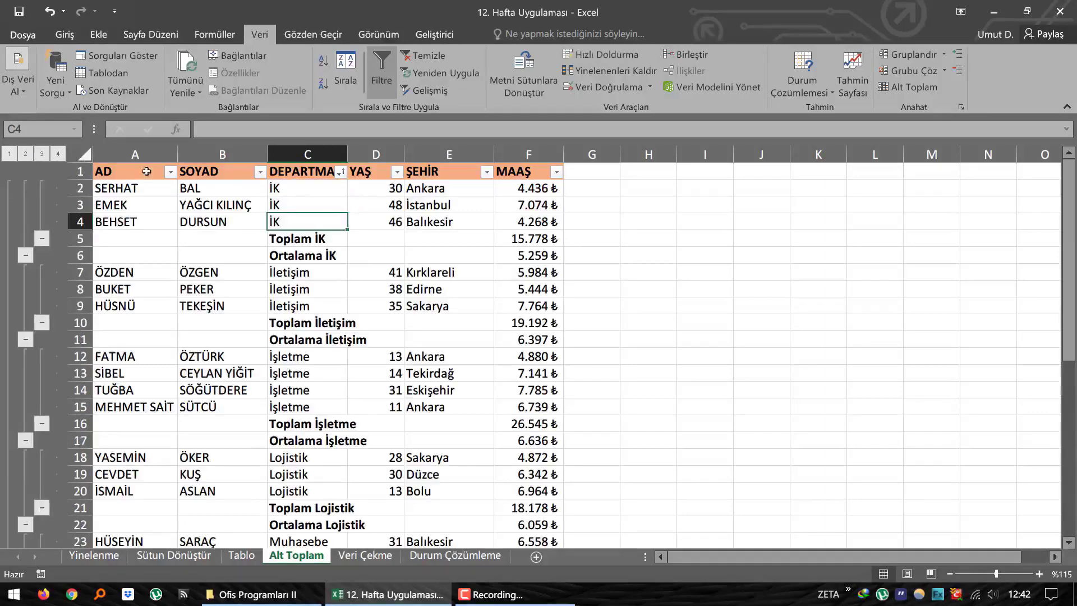
pyautogui.click(381, 257)
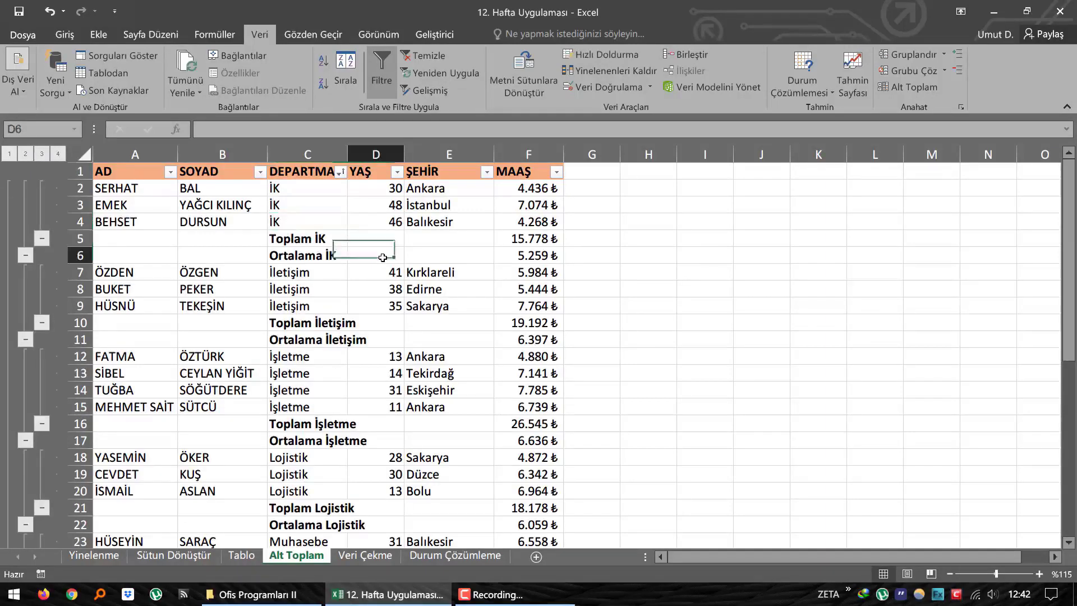
pyautogui.click(910, 88)
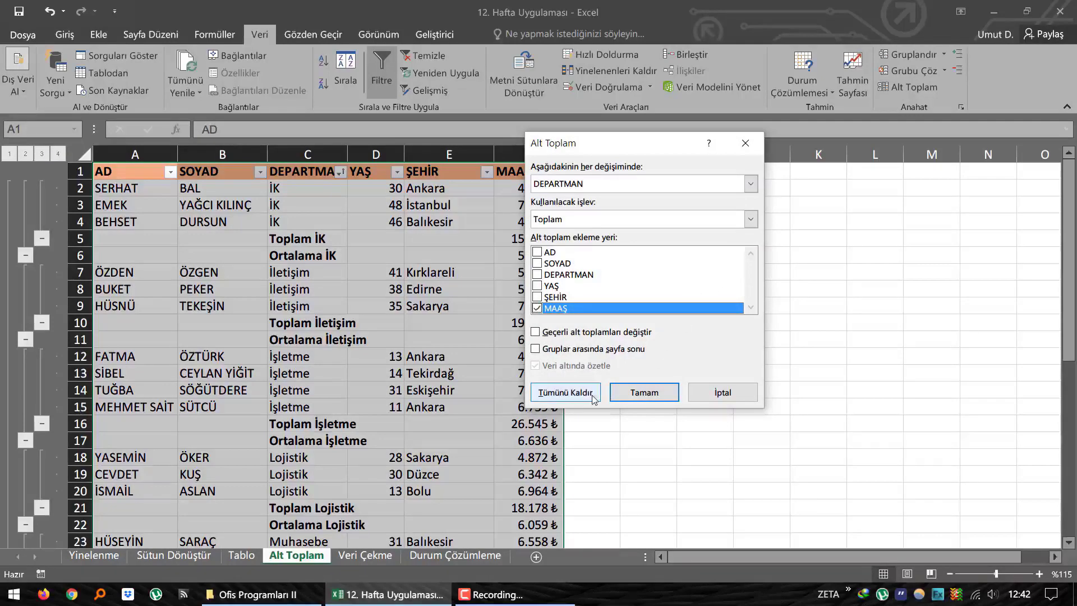
pyautogui.click(593, 399)
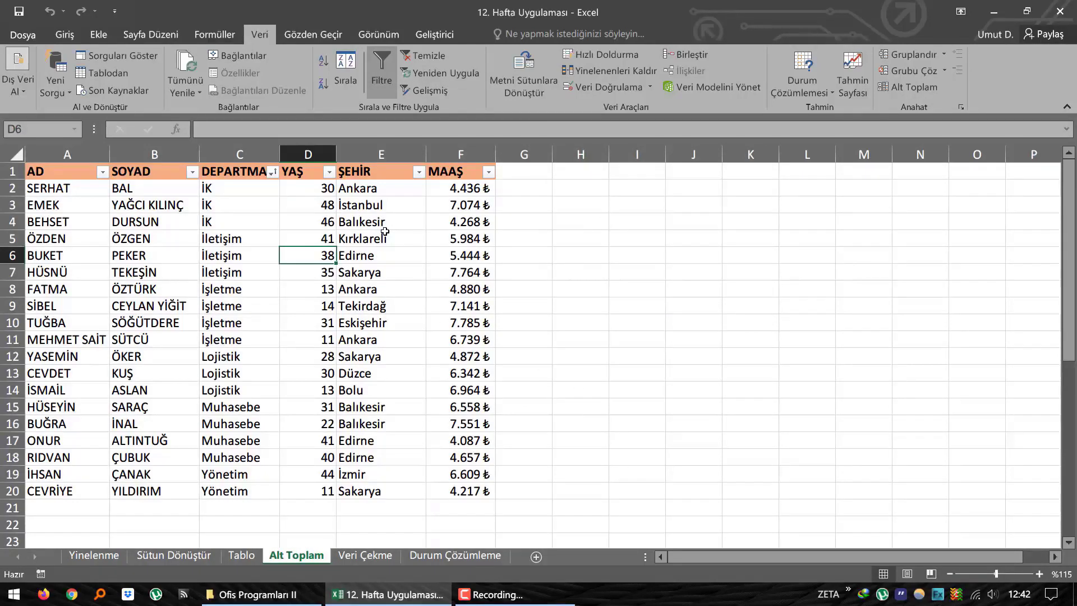
# Step: Sort by ŞEHİR A to Z and insert Ortalama YAŞ subtotals per city, replacing the old ones
pyautogui.click(418, 172)
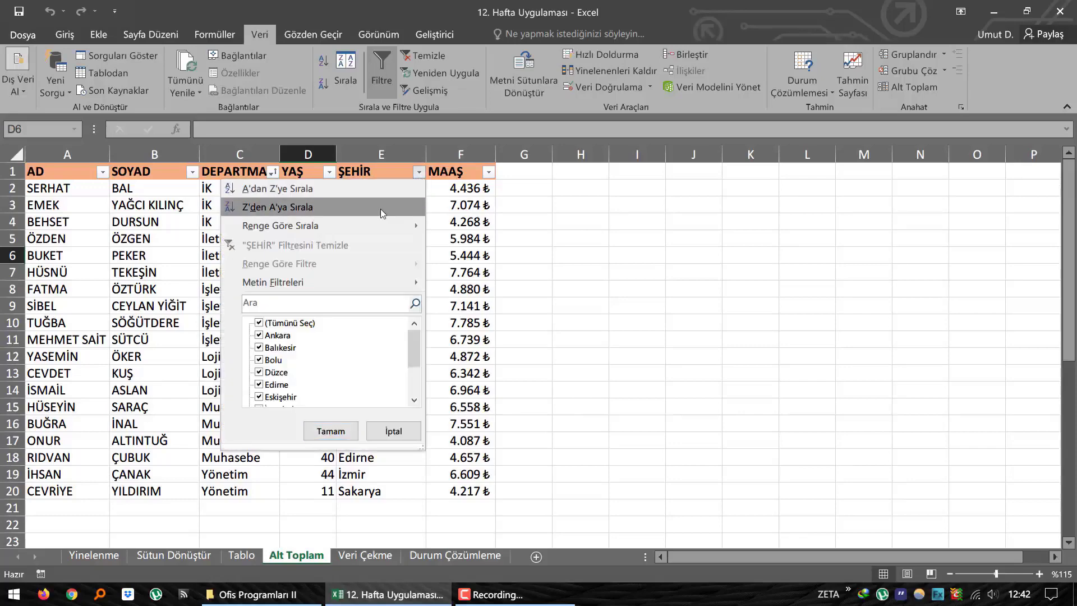
pyautogui.click(377, 189)
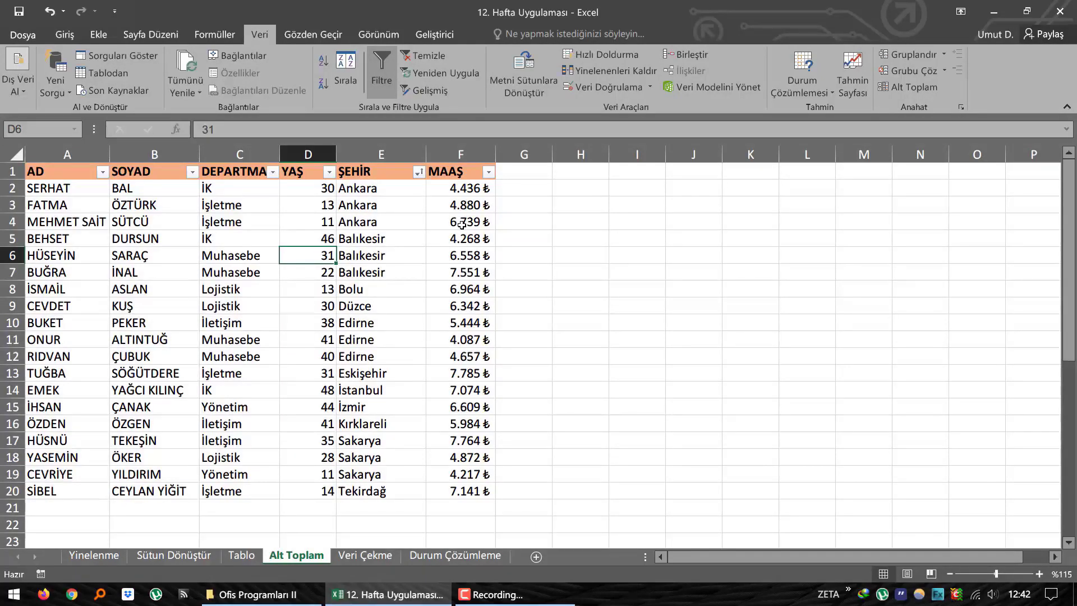
pyautogui.click(913, 87)
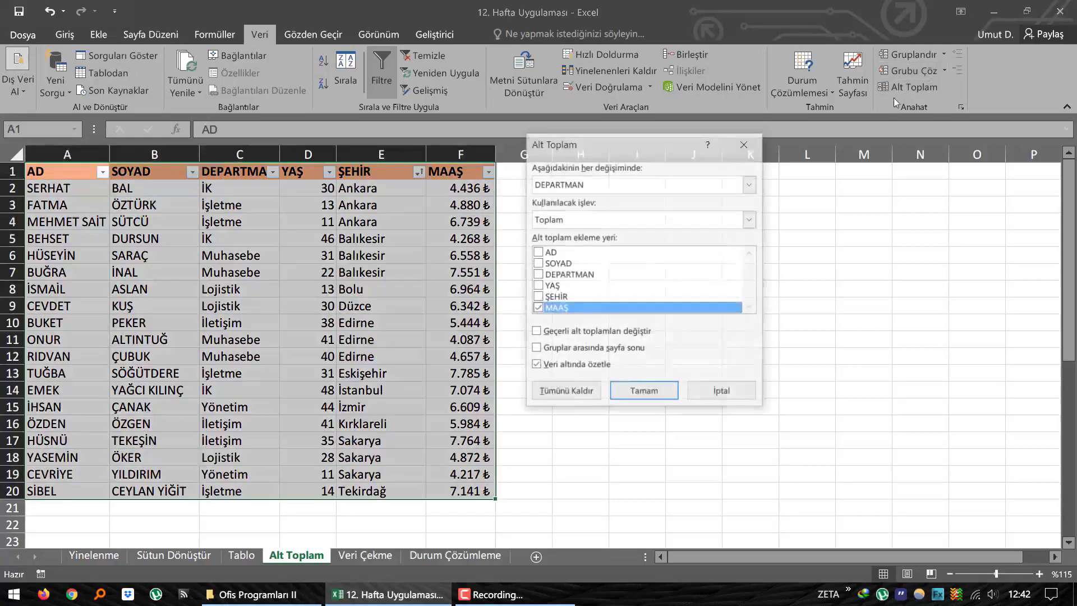
pyautogui.click(633, 185)
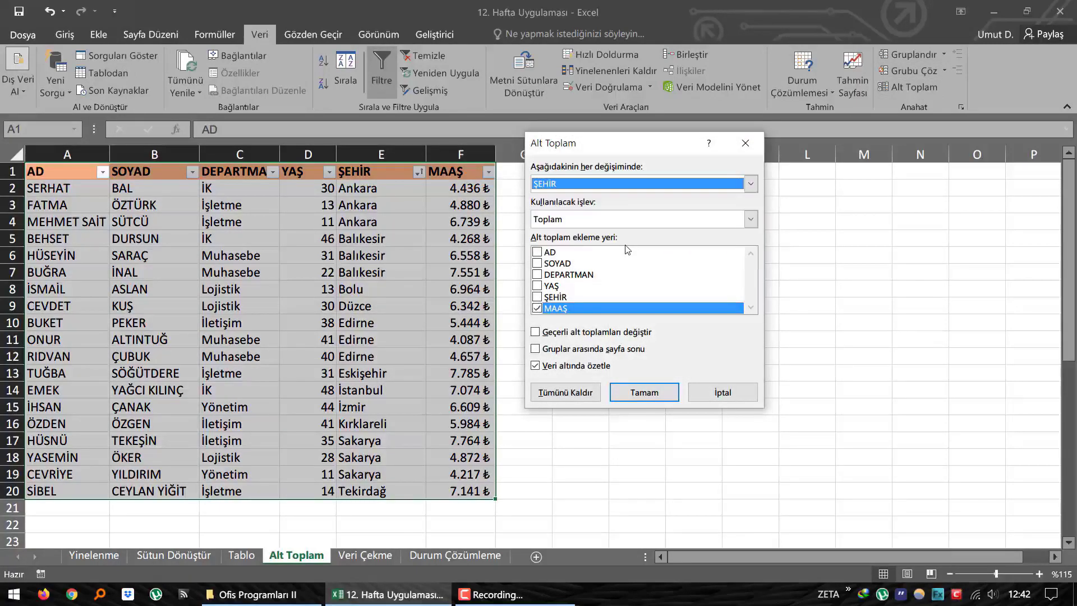
pyautogui.click(627, 245)
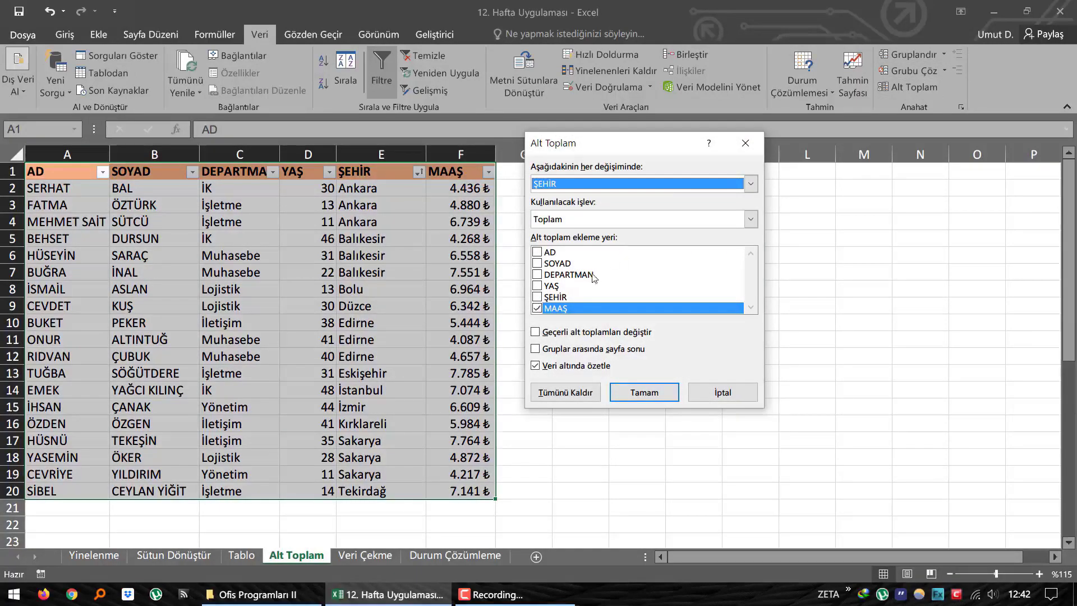
pyautogui.click(538, 308)
pyautogui.click(539, 292)
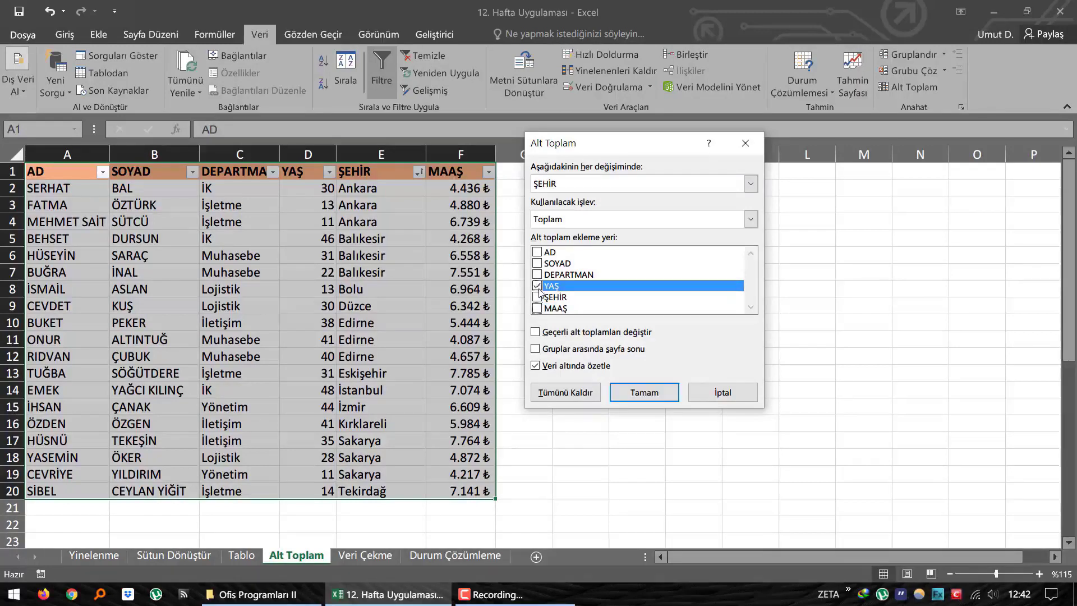
pyautogui.click(586, 221)
pyautogui.click(584, 257)
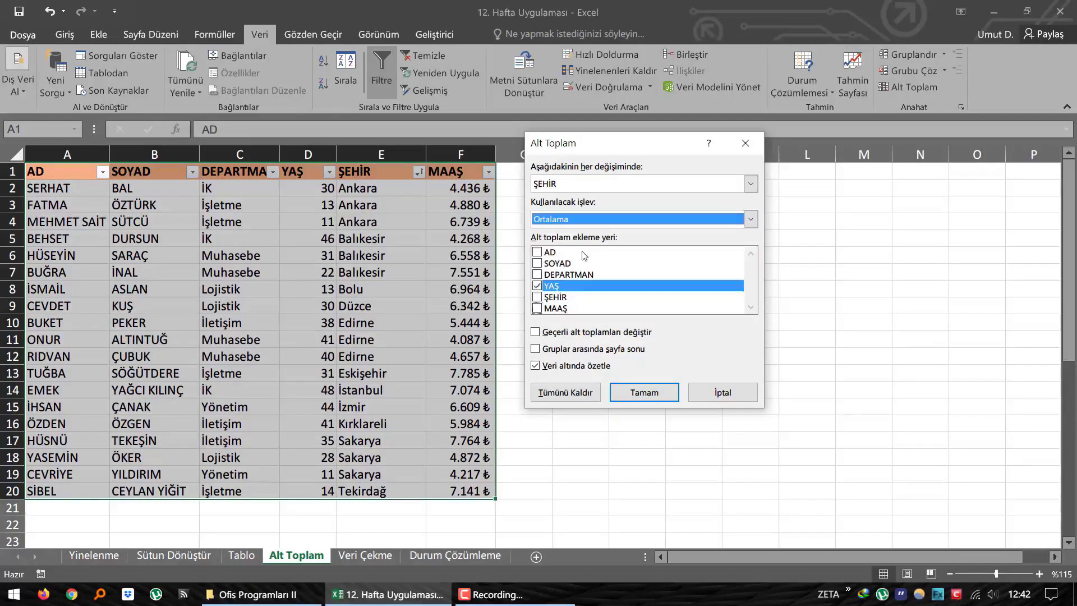
pyautogui.click(537, 334)
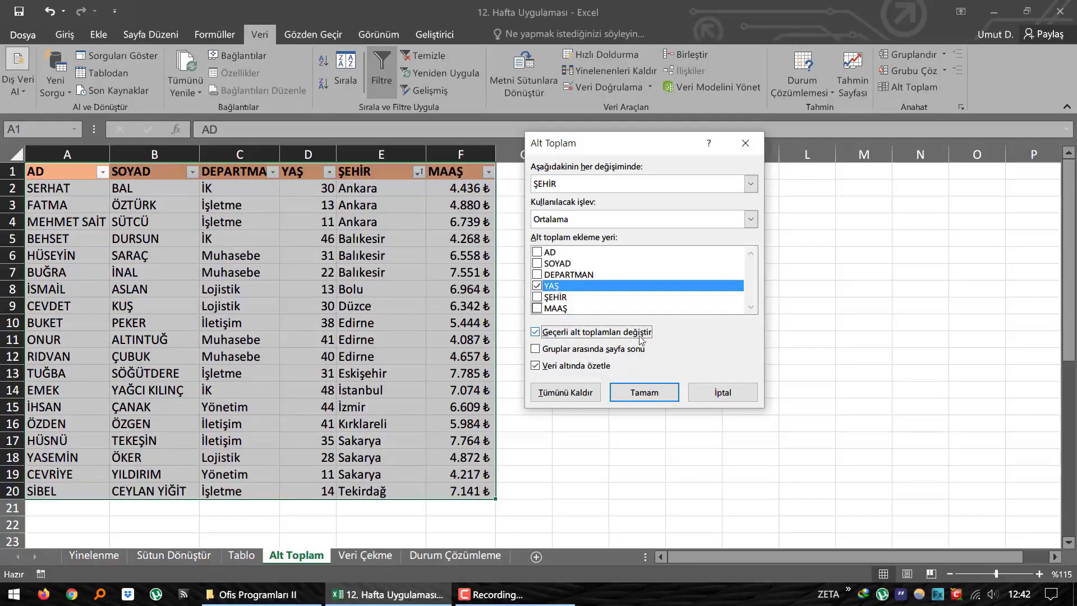
pyautogui.click(643, 393)
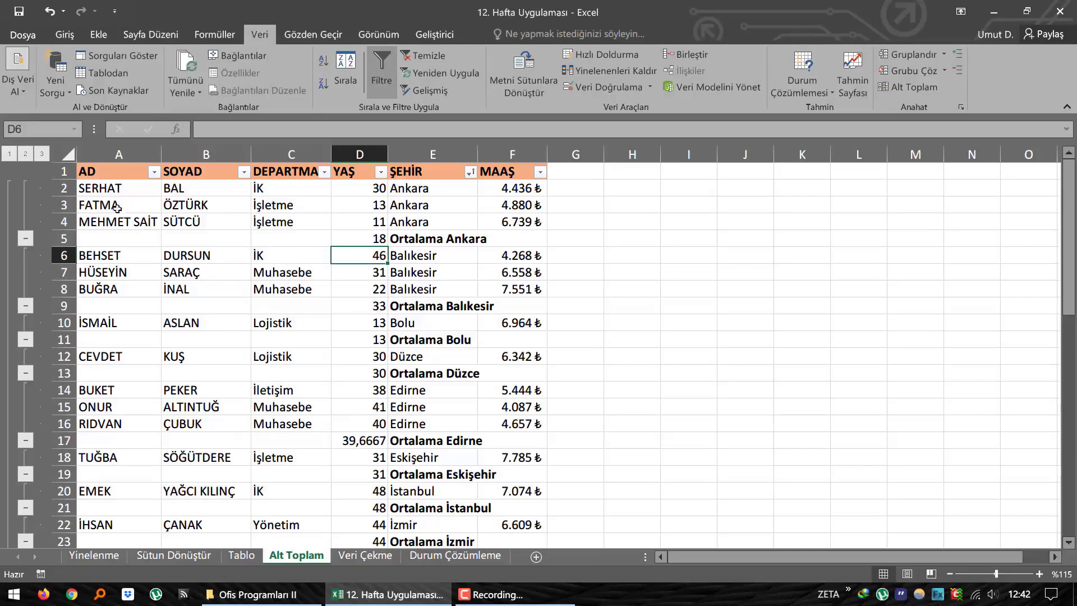
pyautogui.click(26, 154)
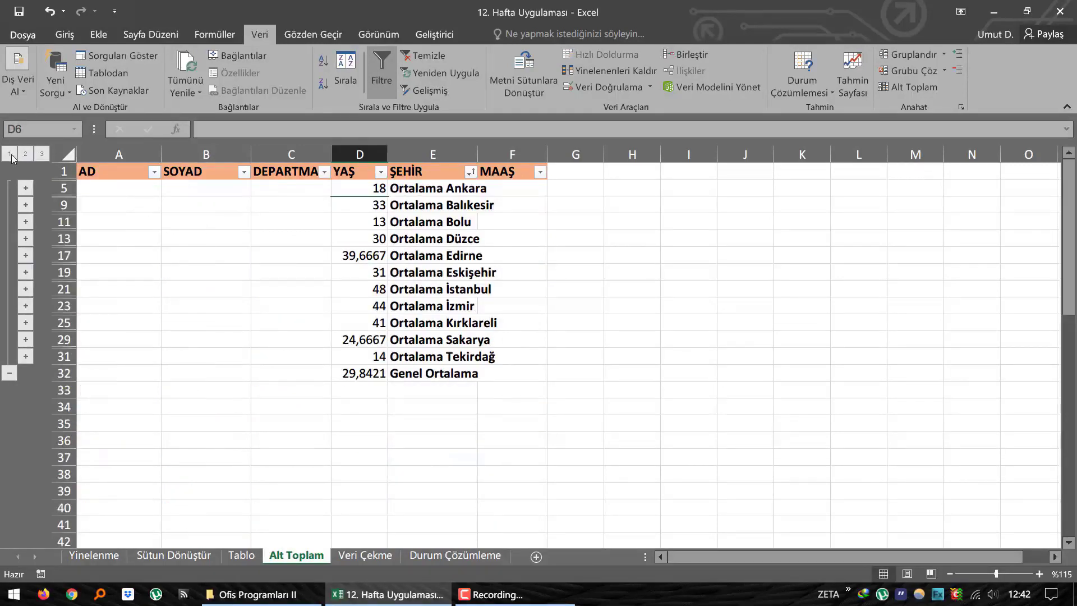
pyautogui.click(11, 153)
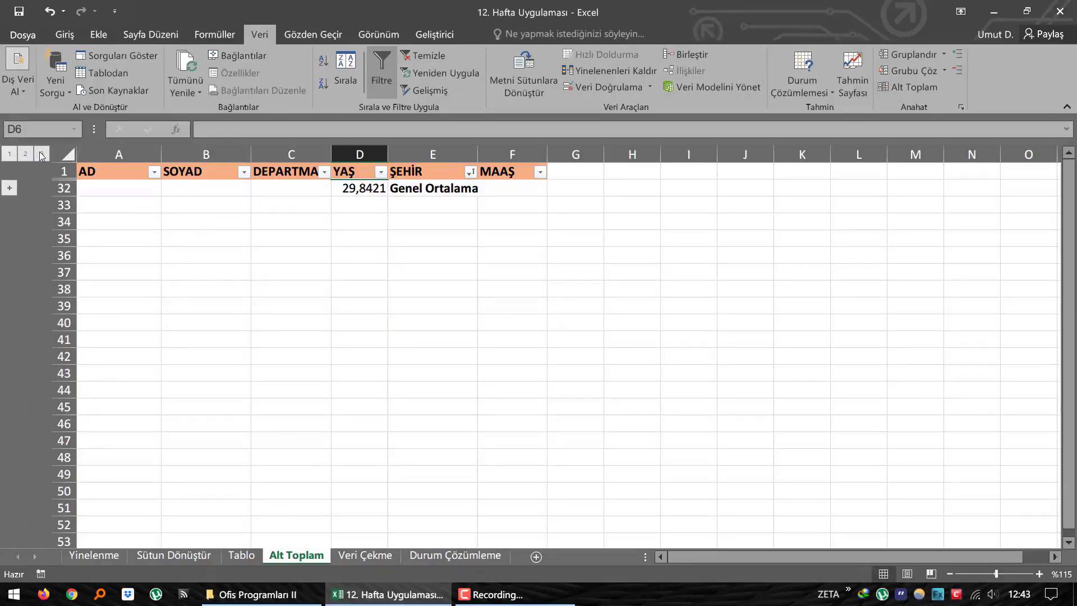
pyautogui.click(41, 154)
pyautogui.scroll(-5, 359, 342)
pyautogui.scroll(5, 441, 371)
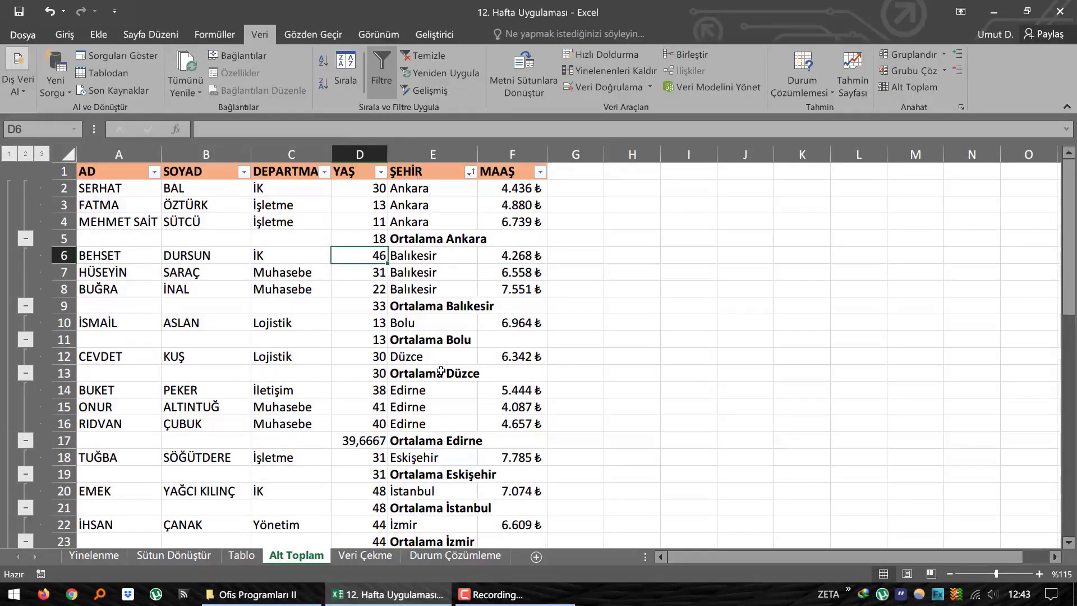
# Step: Remove all city subtotals with Tümünü Kaldır and switch off the AutoFilter
pyautogui.click(926, 90)
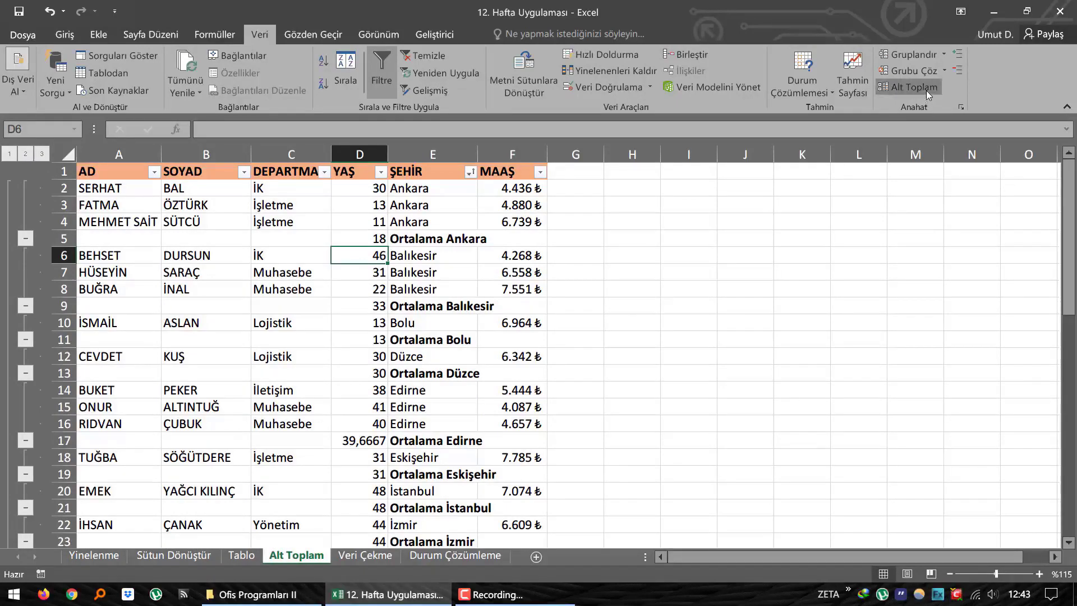
pyautogui.click(591, 397)
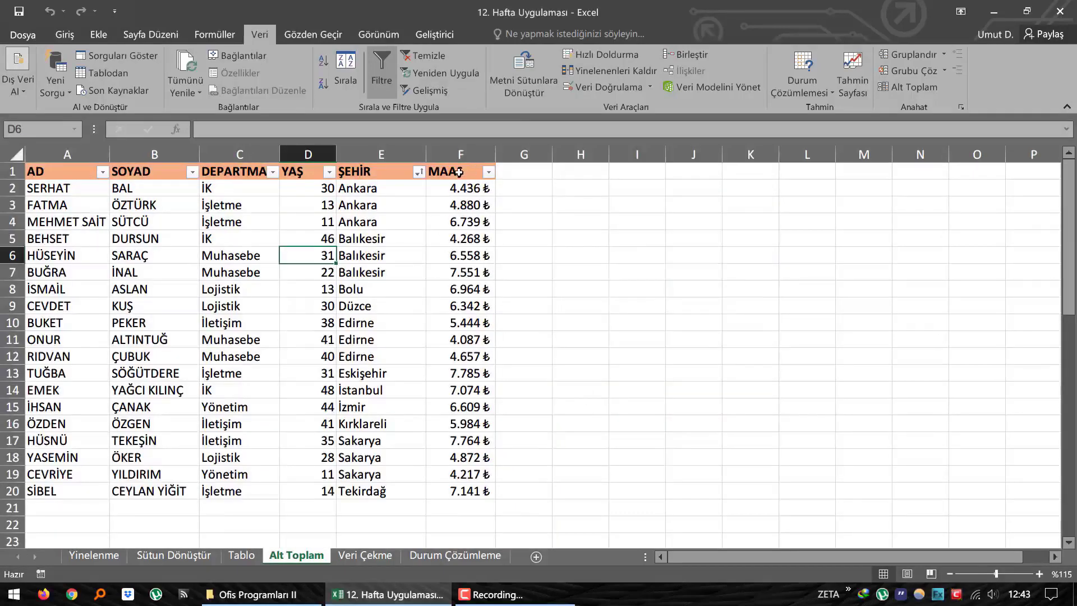
pyautogui.click(454, 171)
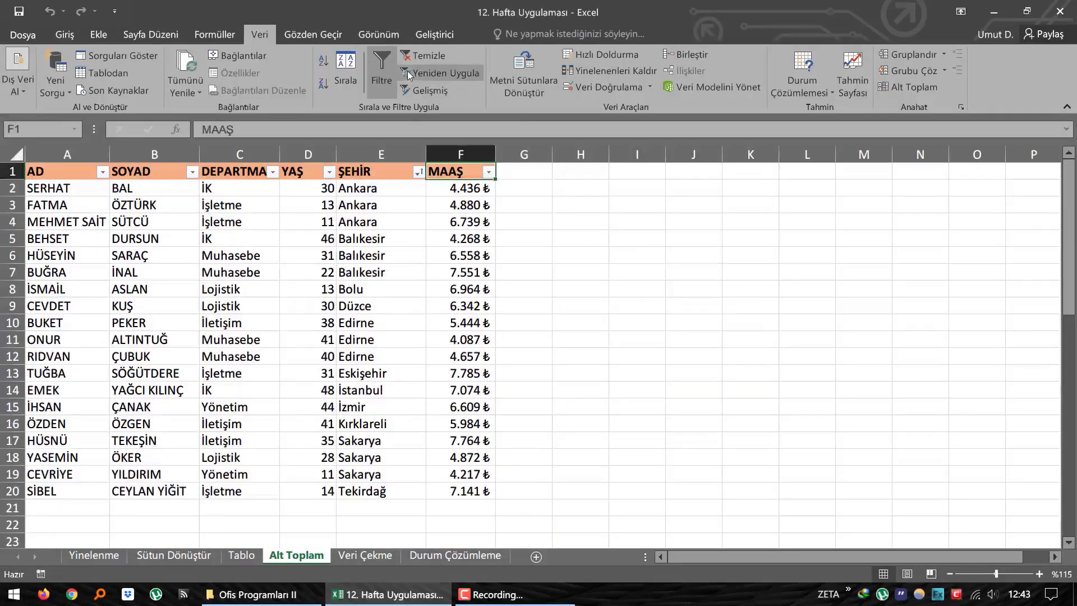
pyautogui.click(381, 70)
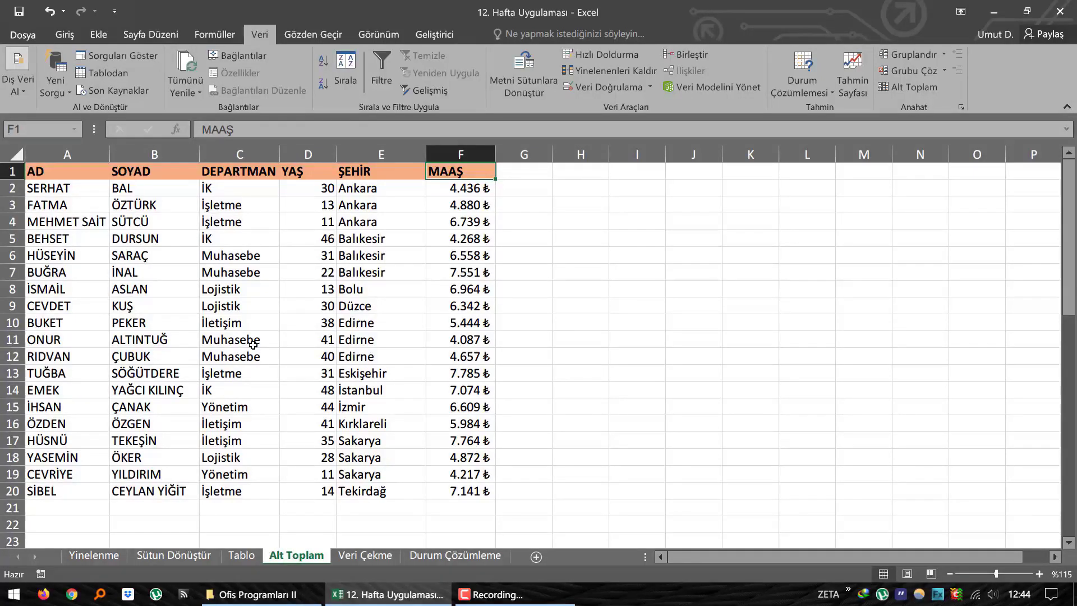
# Step: Insert a PivotTable from the employee data onto a new worksheet
pyautogui.click(236, 289)
pyautogui.click(99, 35)
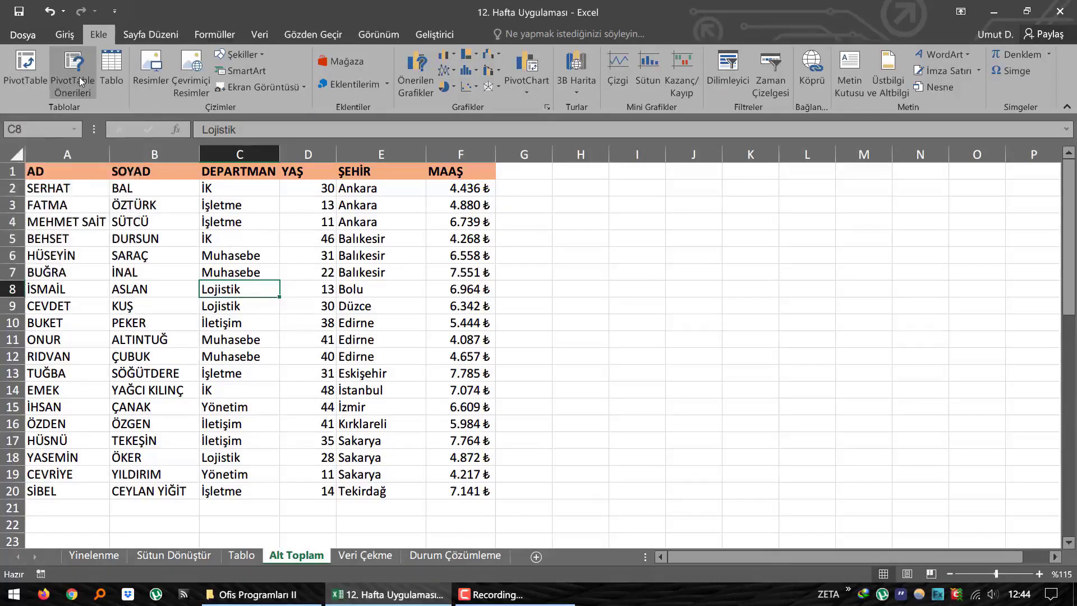
pyautogui.click(23, 77)
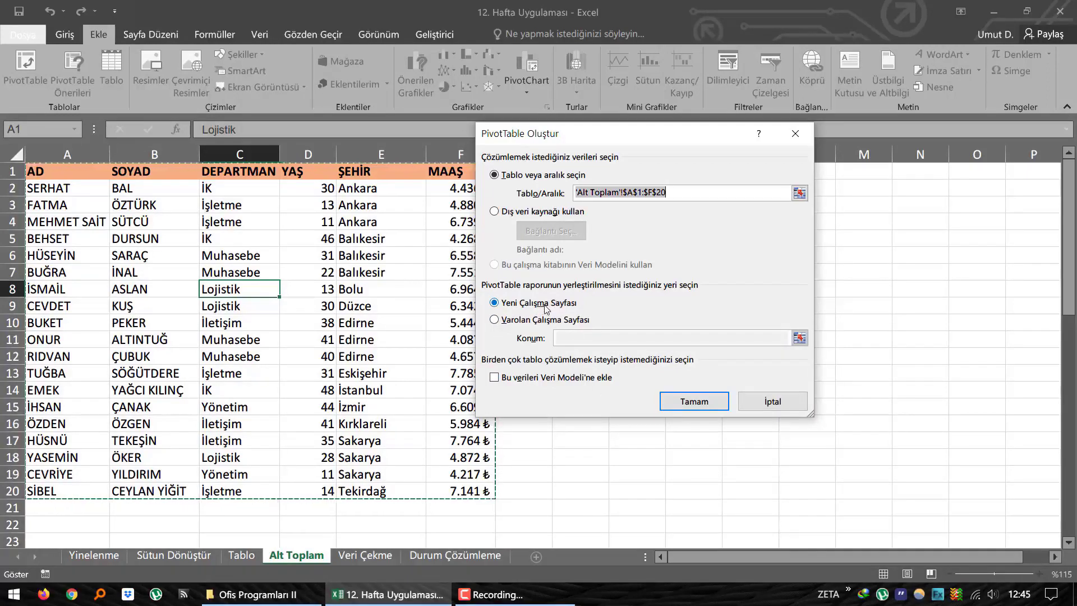
pyautogui.click(684, 400)
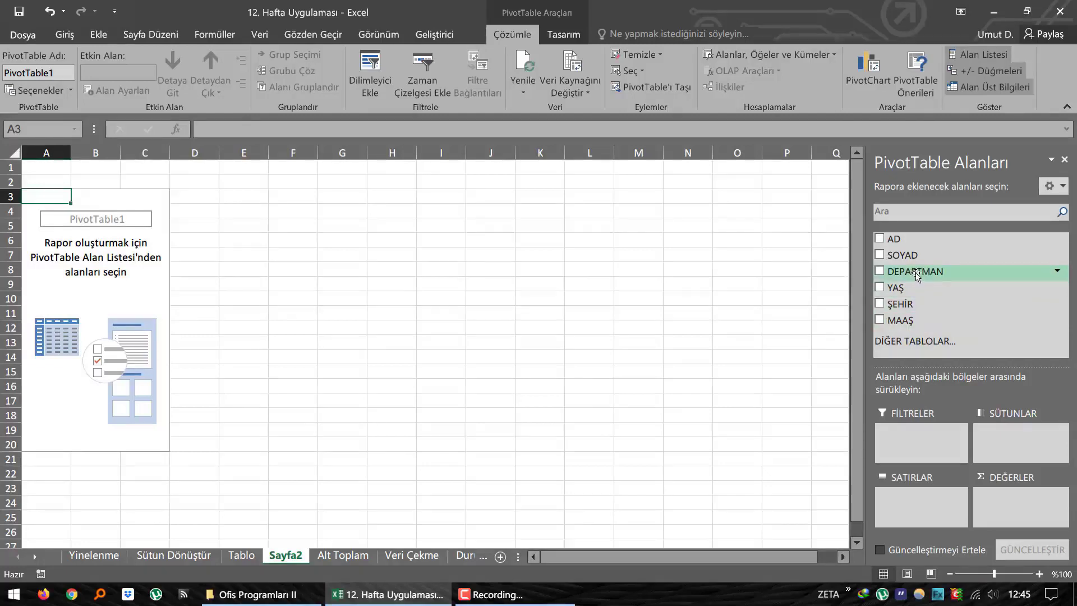
# Step: Place DEPARTMAN in the pivot rows and MAAŞ in values, then bring in the AD field
pyautogui.moveTo(915, 275); pyautogui.dragTo(926, 501)
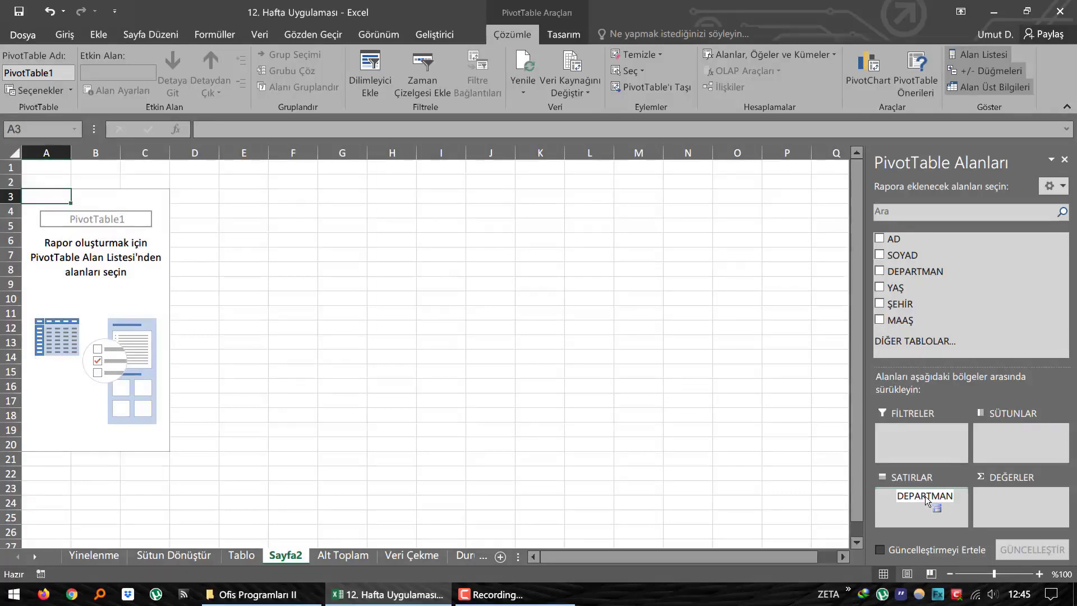
pyautogui.moveTo(926, 501); pyautogui.dragTo(926, 502)
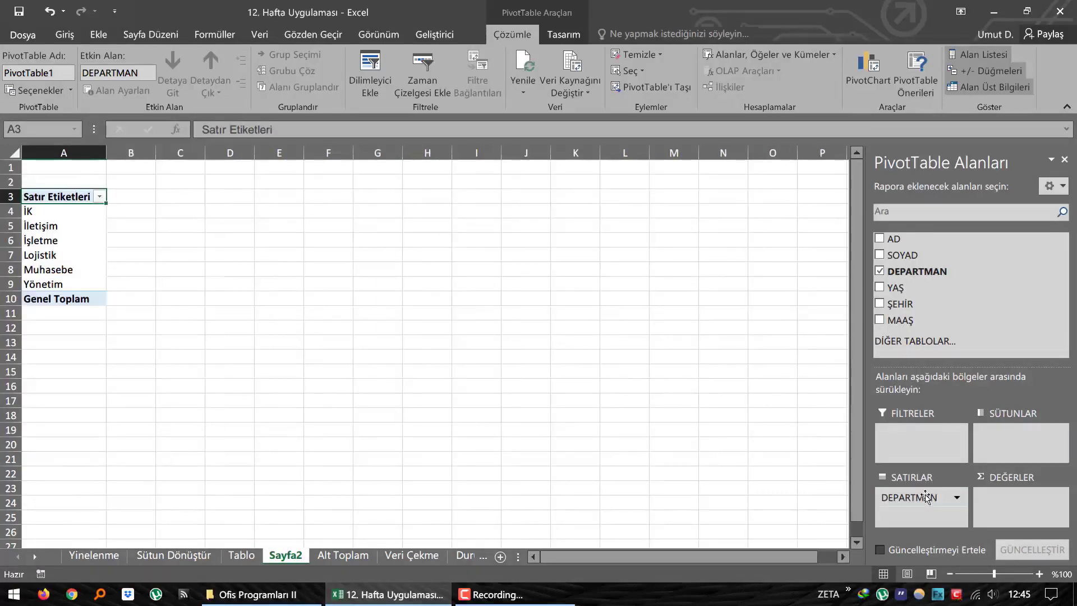
pyautogui.moveTo(909, 321); pyautogui.dragTo(1003, 499)
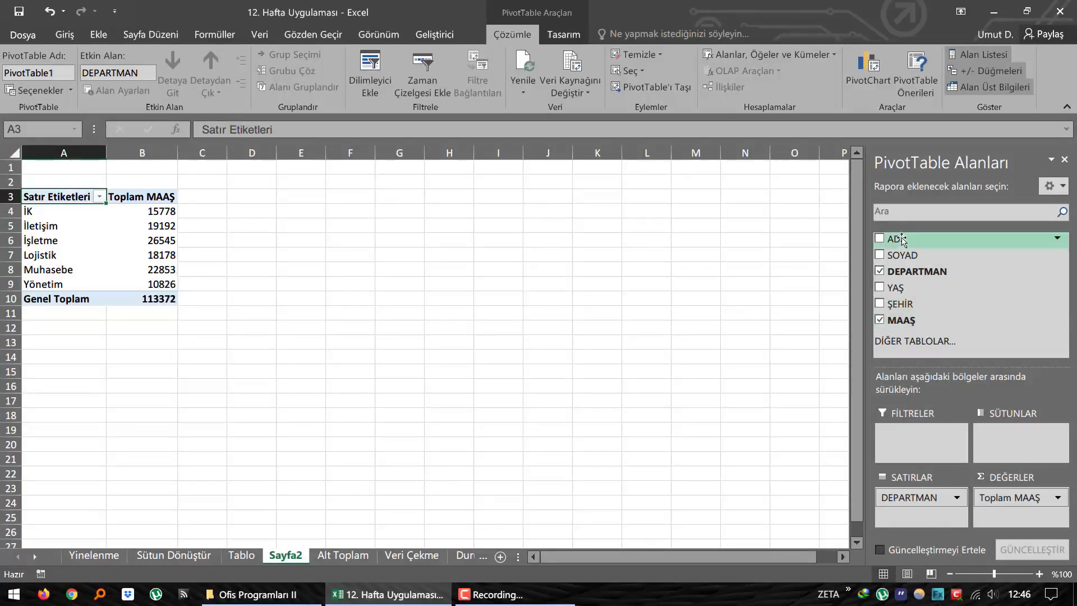
pyautogui.moveTo(894, 239)
pyautogui.mouseDown()
pyautogui.moveTo(923, 327)
pyautogui.moveTo(929, 486)
pyautogui.mouseUp()
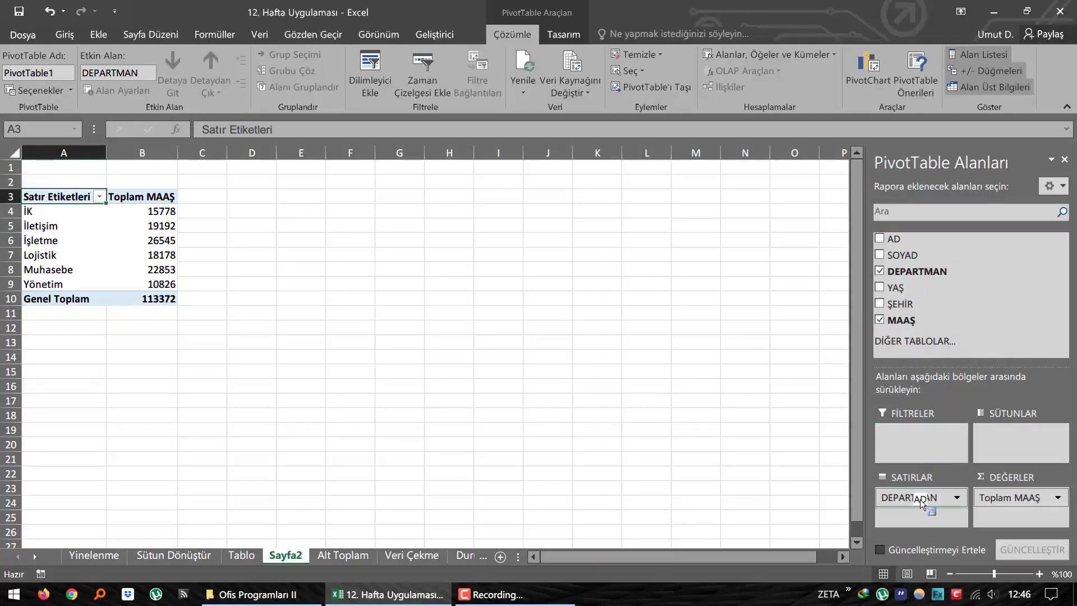
# Step: Make AD the only row field and put ŞEHİR in the pivot columns
pyautogui.moveTo(930, 485); pyautogui.dragTo(916, 507)
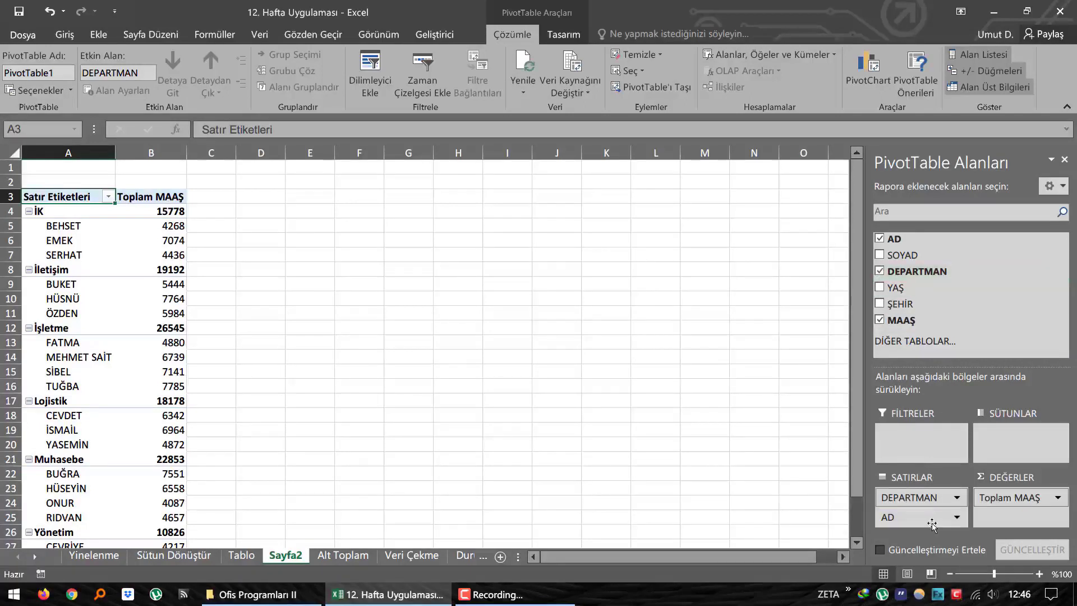
pyautogui.moveTo(920, 497); pyautogui.dragTo(425, 359)
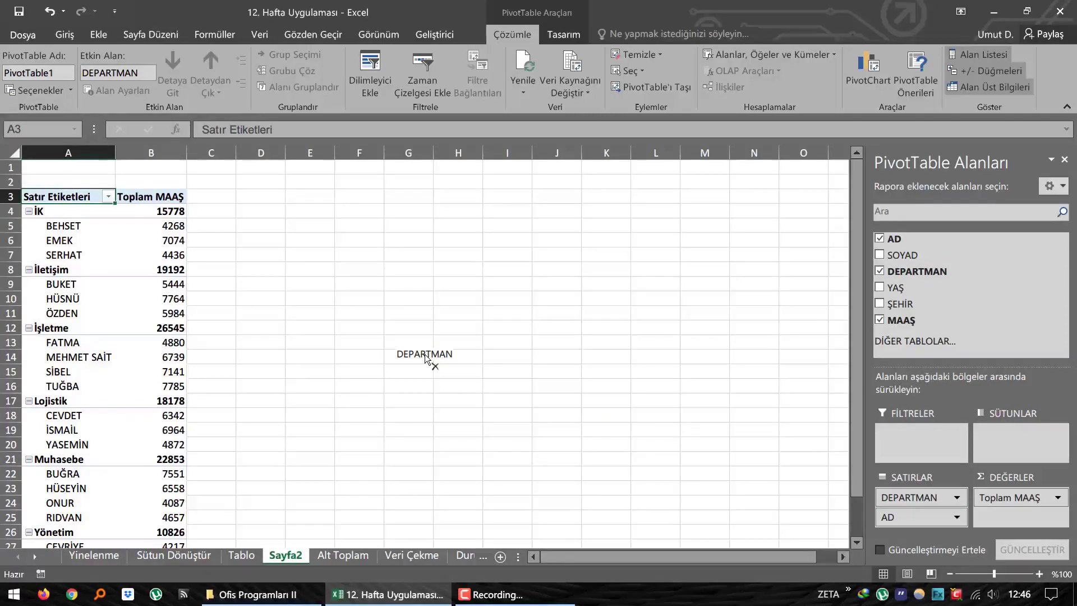
pyautogui.moveTo(425, 359); pyautogui.dragTo(425, 354)
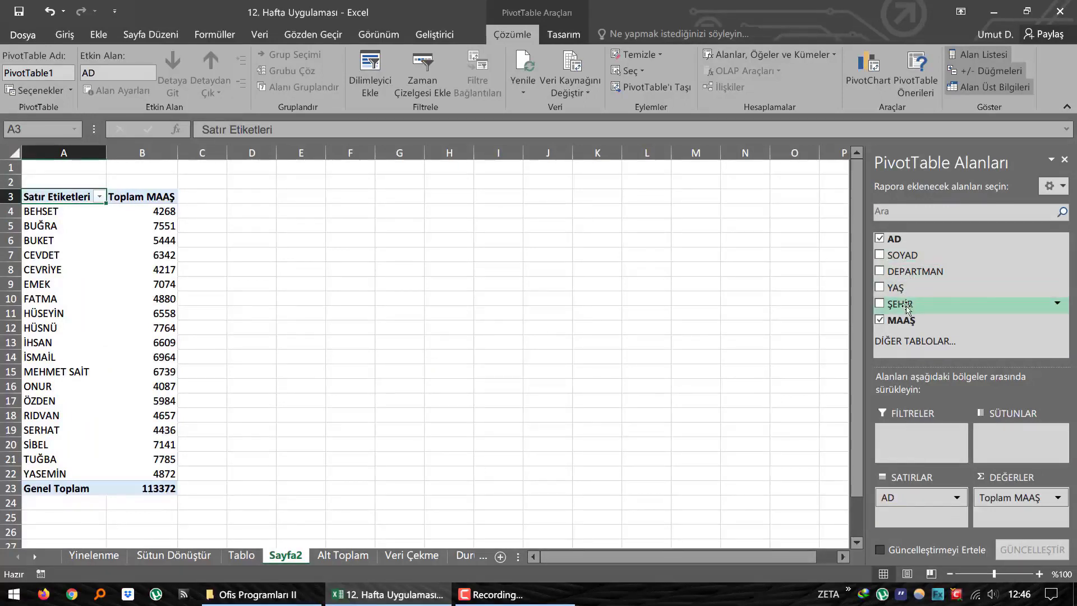
pyautogui.moveTo(902, 305); pyautogui.dragTo(1003, 430)
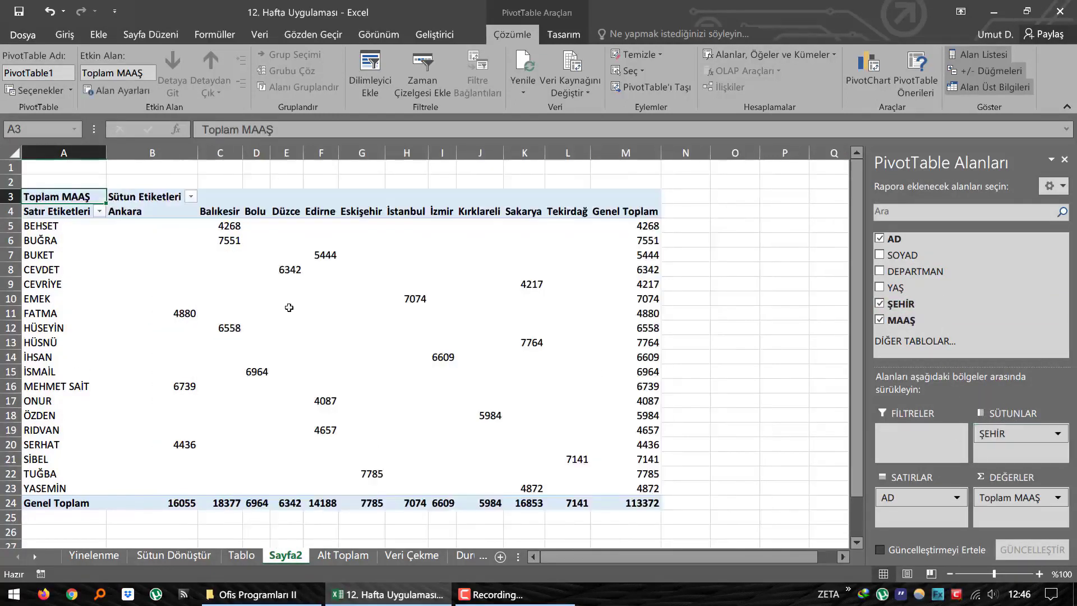
# Step: Inspect individual salaries by city, e.g. 4268 under Balıkesir, and glance at the Alt Toplam sheet
pyautogui.click(74, 220)
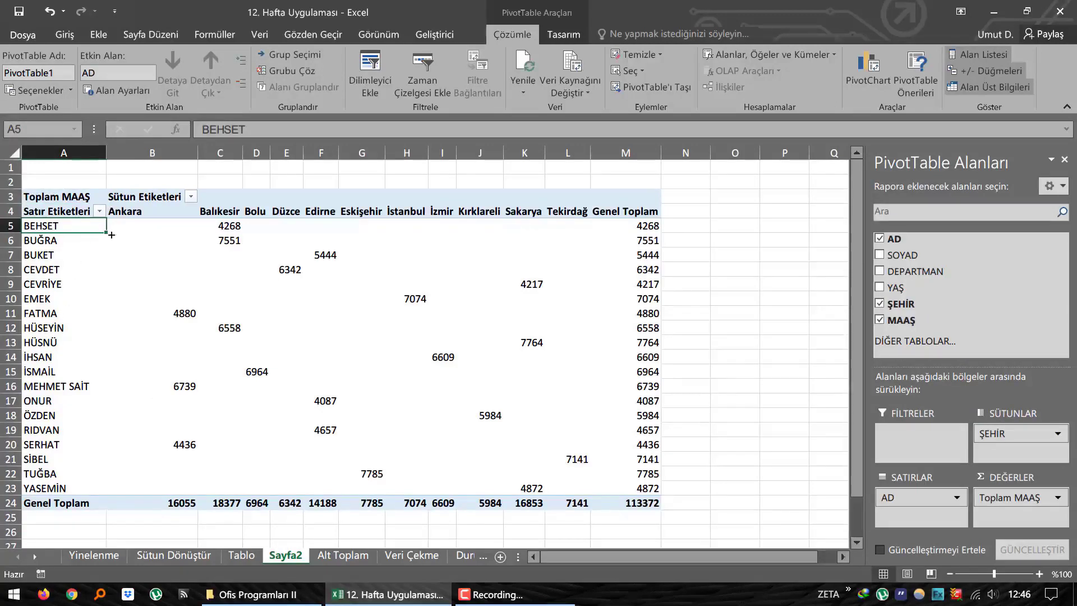
pyautogui.click(230, 226)
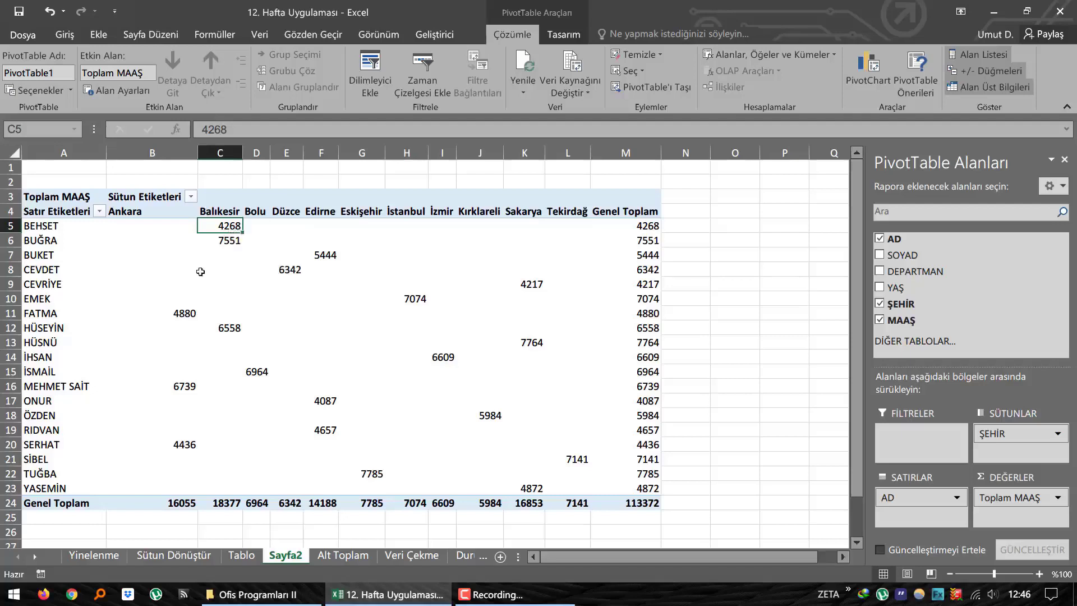
pyautogui.click(47, 348)
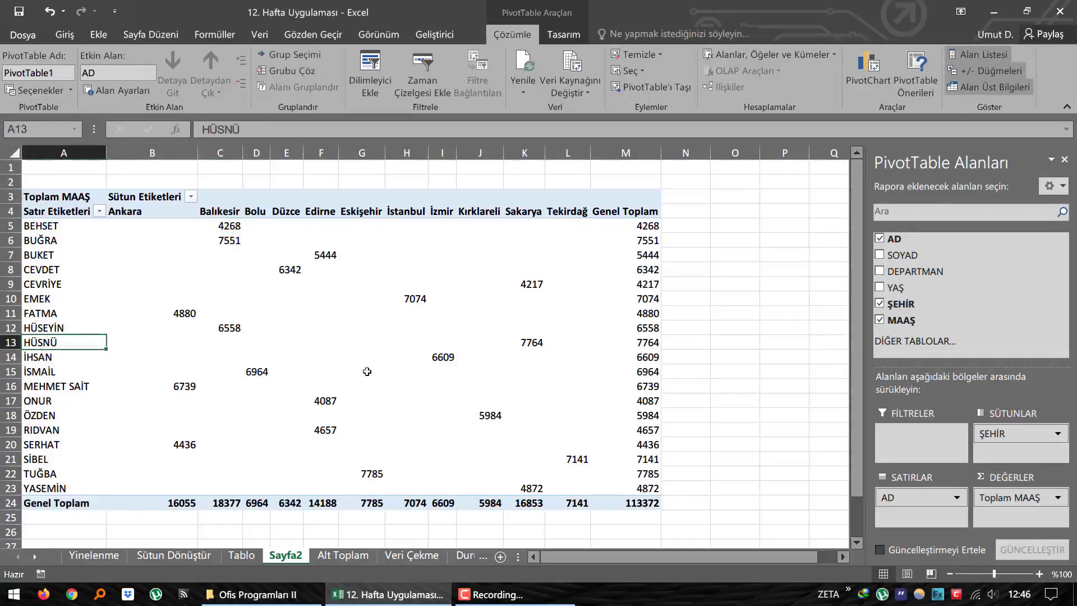
pyautogui.click(435, 357)
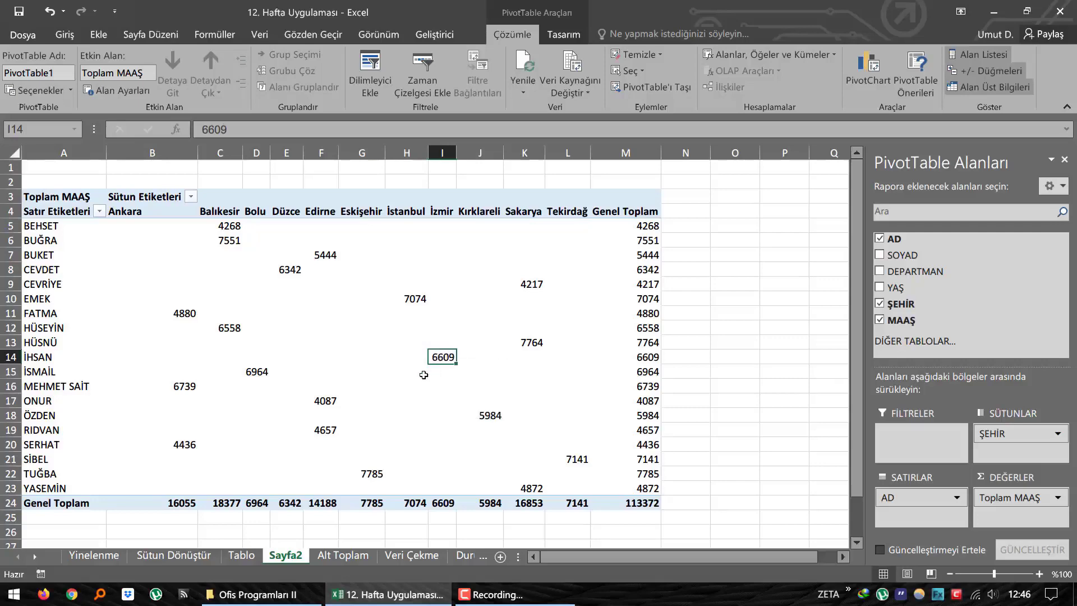
pyautogui.click(333, 557)
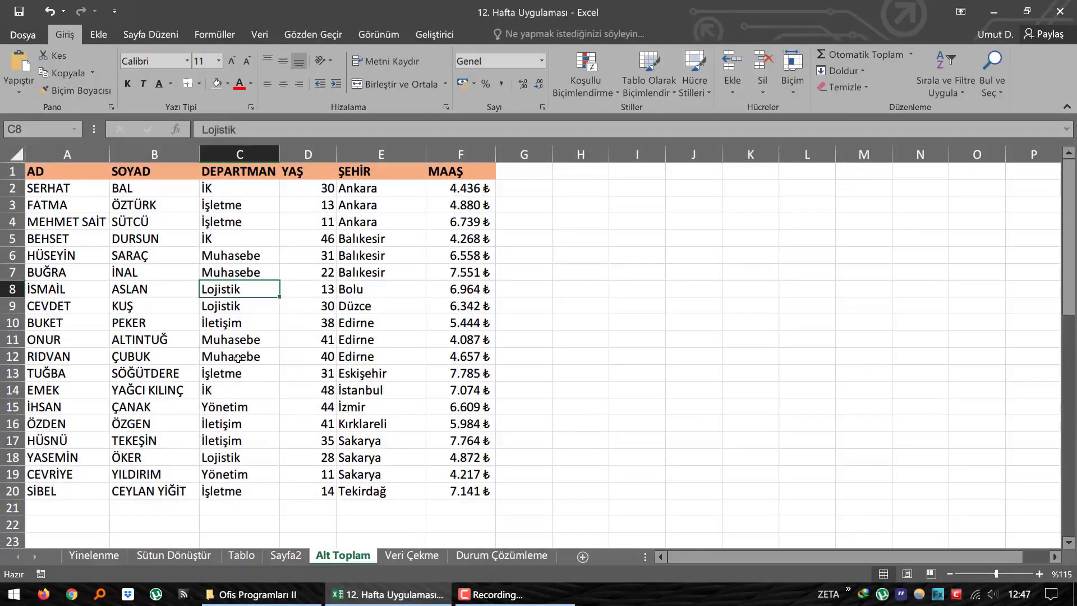
pyautogui.click(284, 555)
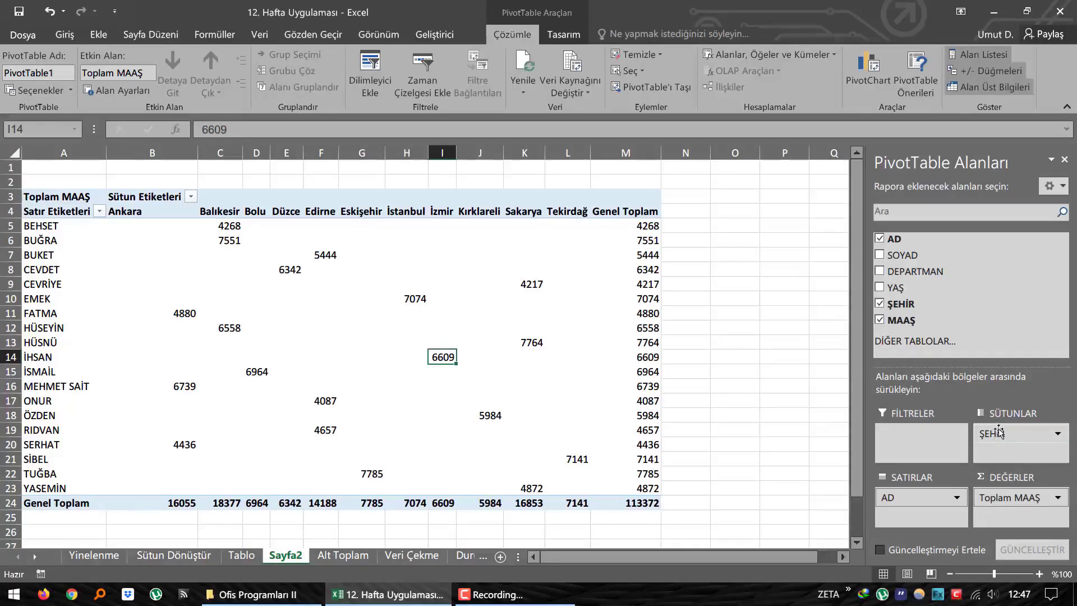
# Step: Move ŞEHİR into the rows above AD, add YAŞ to values, and remove Toplam MAAŞ
pyautogui.moveTo(996, 432); pyautogui.dragTo(913, 489)
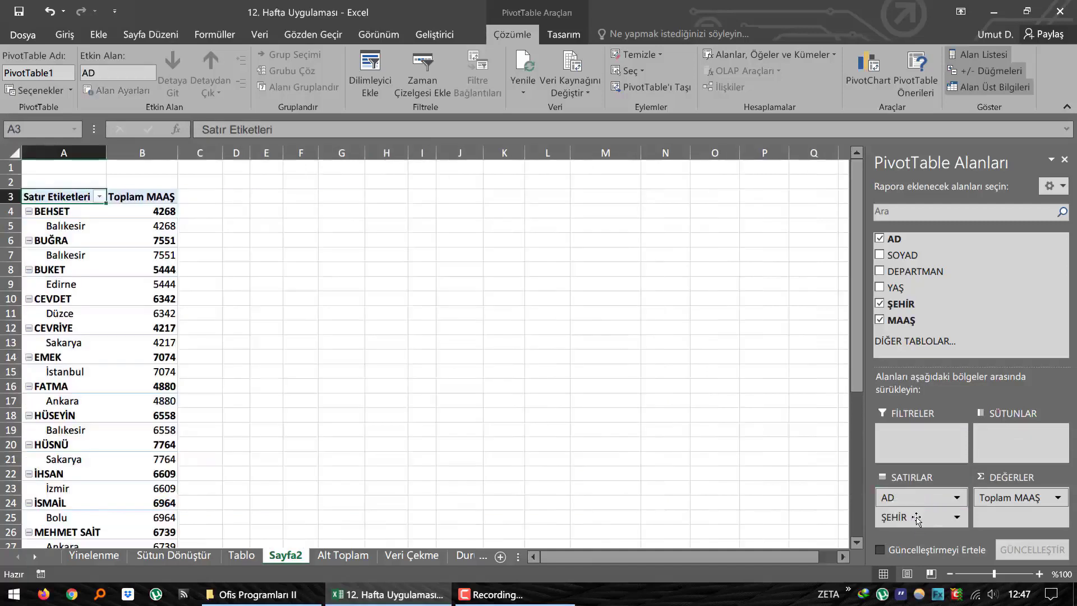
pyautogui.moveTo(913, 489)
pyautogui.mouseDown()
pyautogui.moveTo(918, 519)
pyautogui.moveTo(932, 494)
pyautogui.mouseUp()
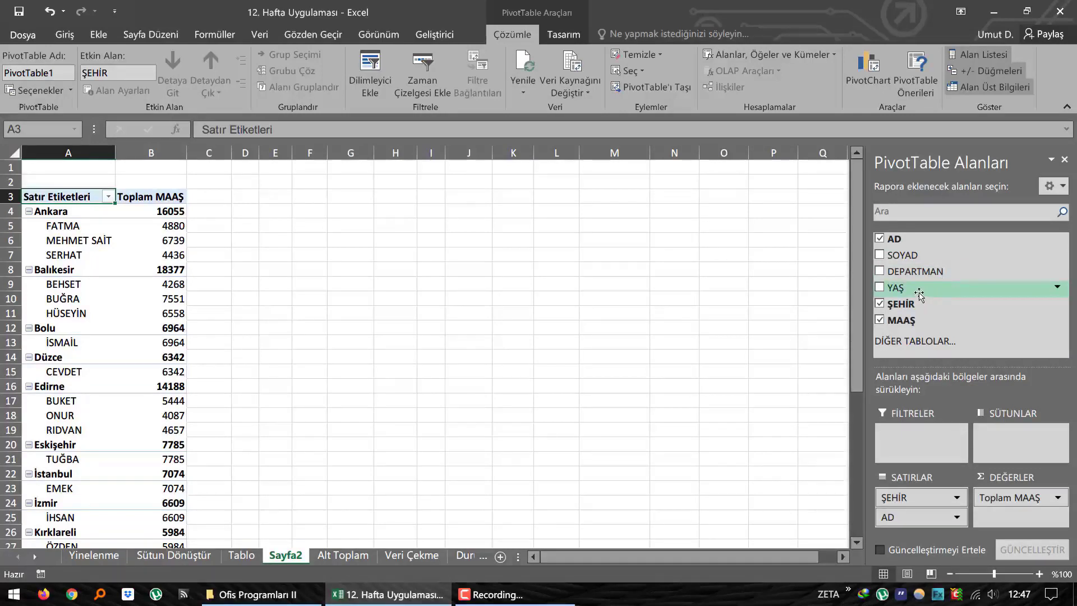
pyautogui.moveTo(919, 295); pyautogui.dragTo(1020, 508)
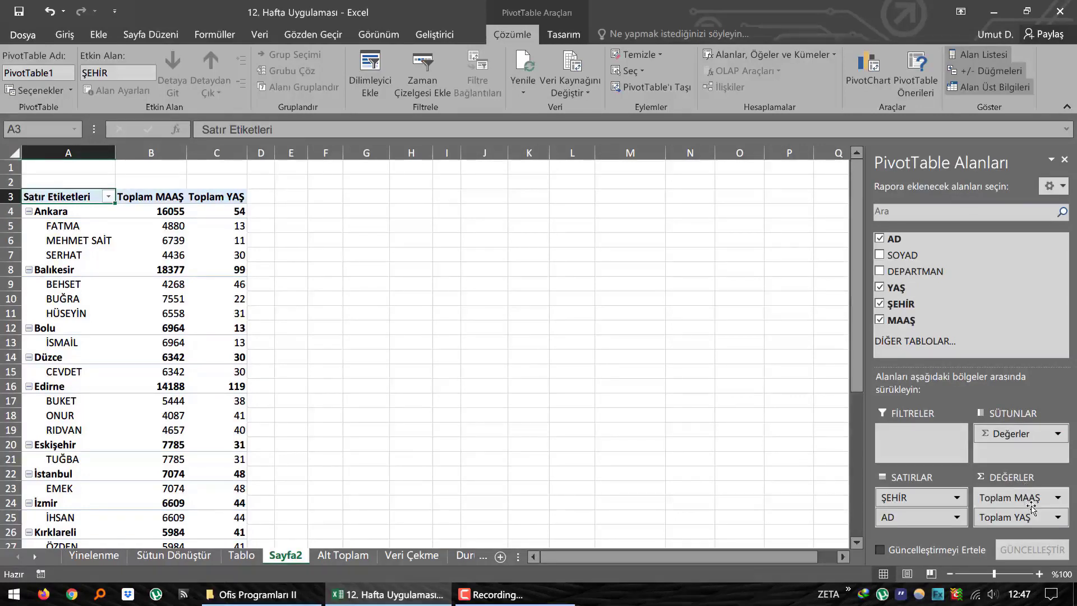
pyautogui.moveTo(1028, 498); pyautogui.dragTo(796, 463)
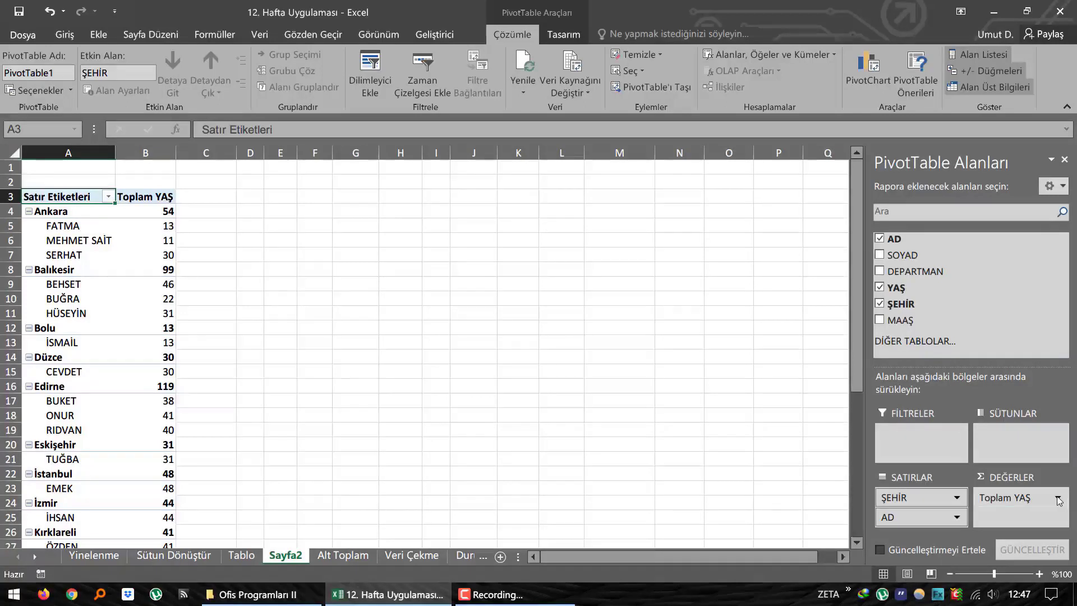
# Step: Summarize the YAŞ value field by Ortalama and rename it to Ort
pyautogui.click(1058, 498)
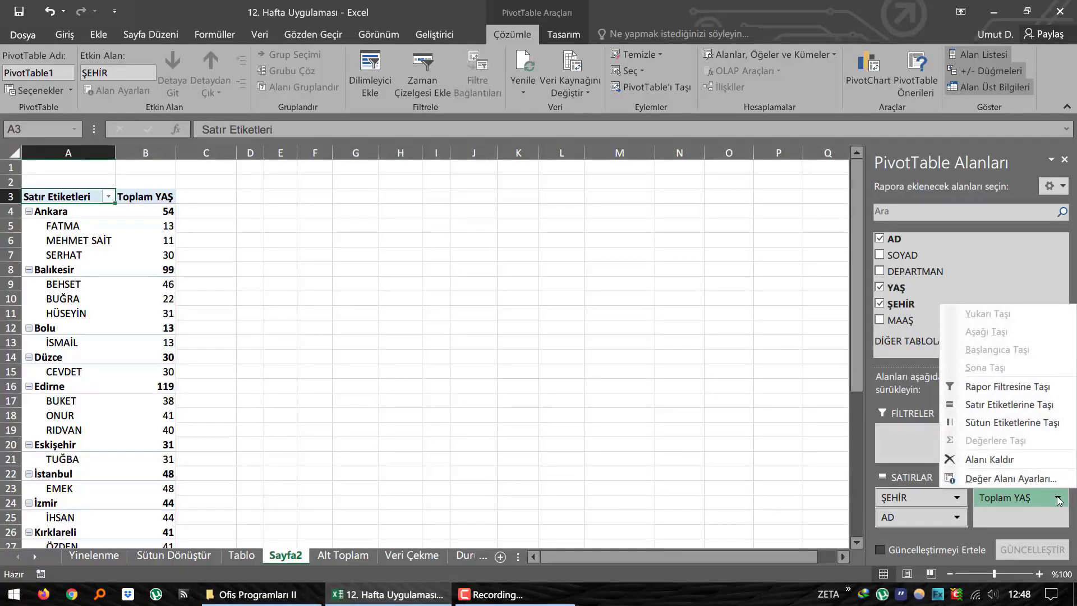
pyautogui.click(1022, 478)
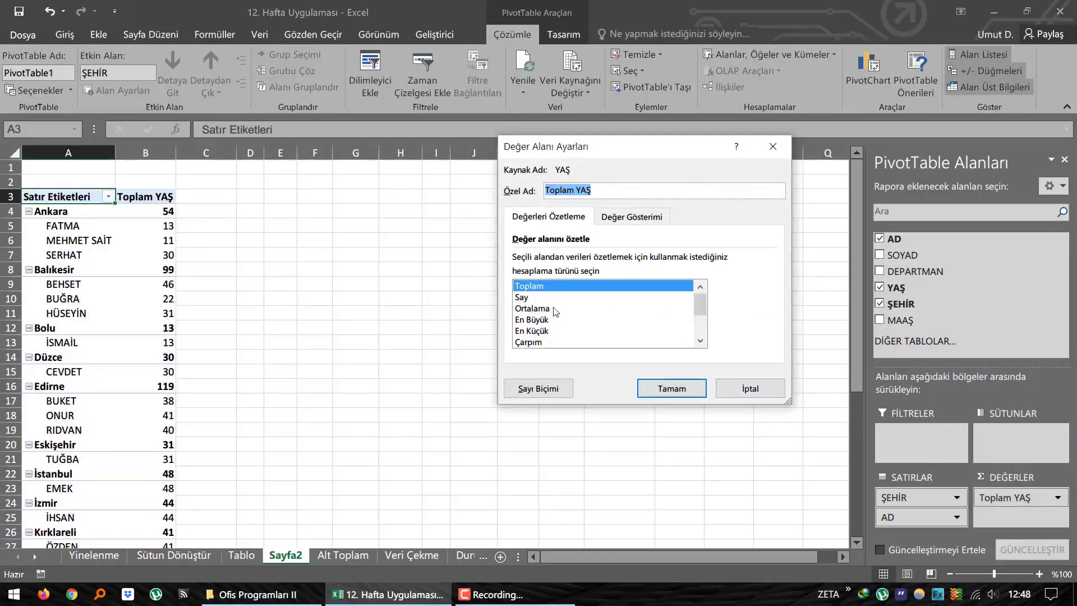
pyautogui.click(556, 311)
pyautogui.click(554, 330)
pyautogui.click(557, 342)
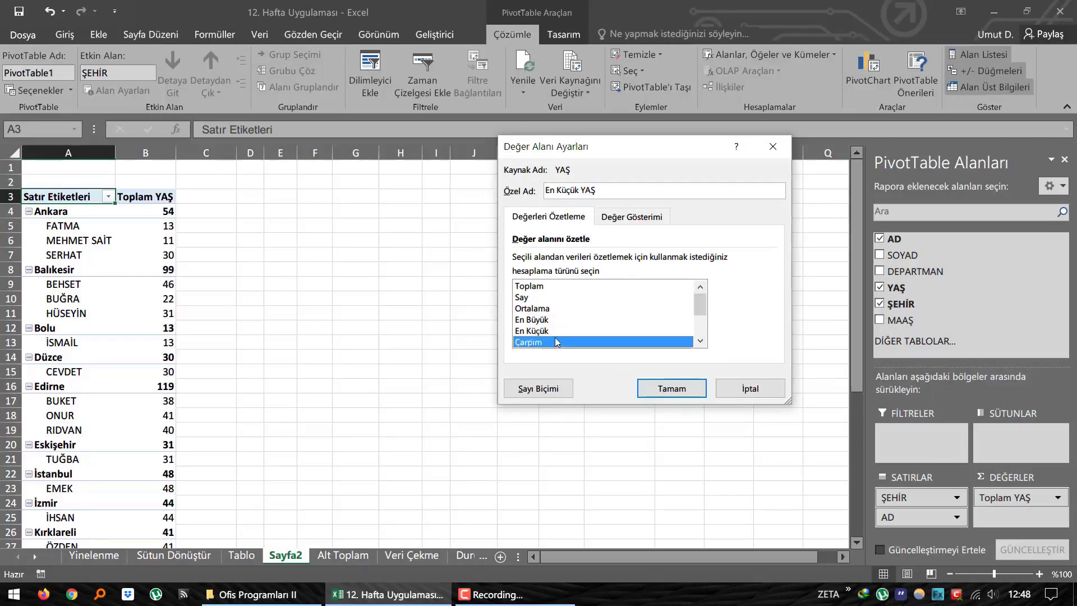
pyautogui.scroll(-1, 556, 342)
pyautogui.scroll(-1, 557, 340)
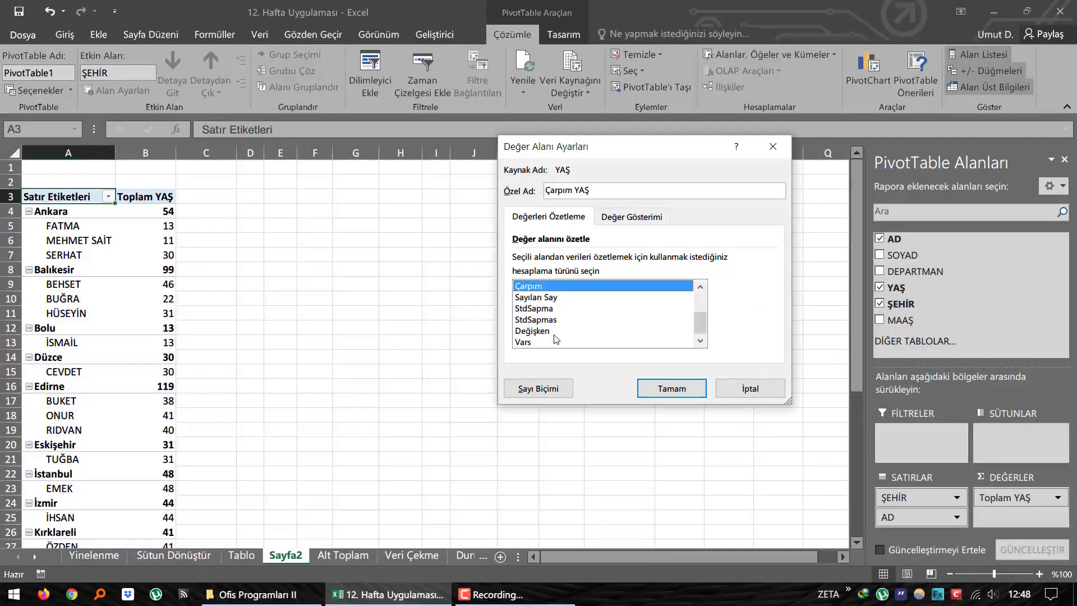
pyautogui.scroll(2, 555, 338)
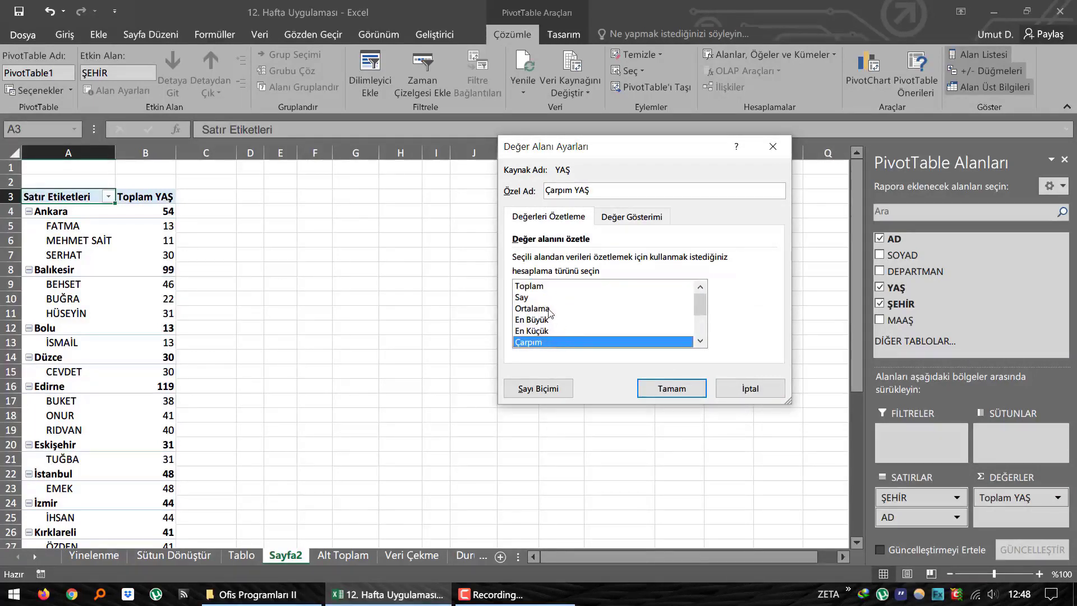
pyautogui.click(550, 310)
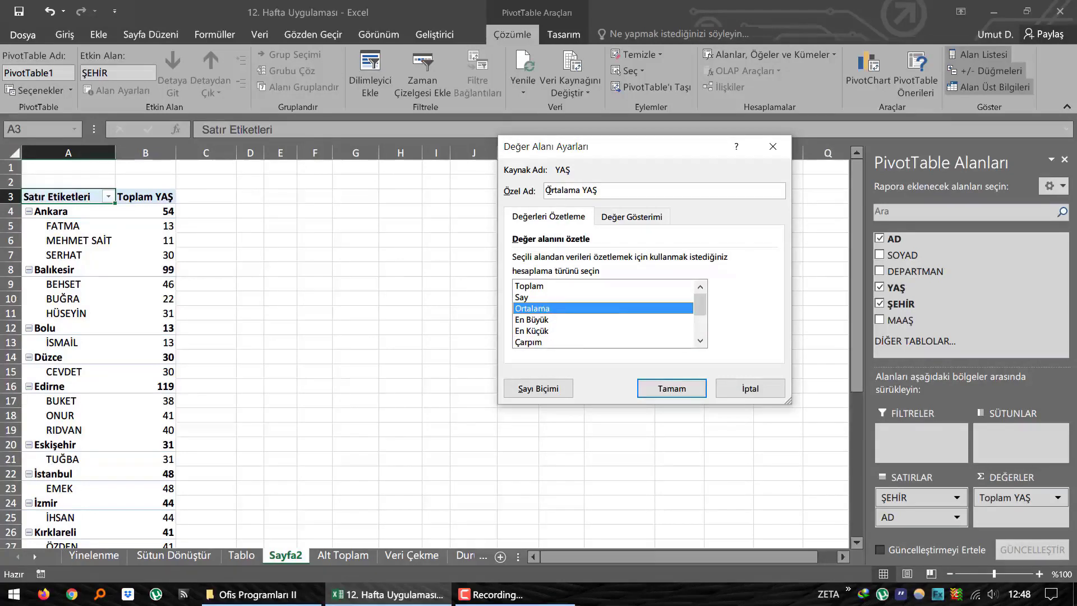
pyautogui.moveTo(546, 189); pyautogui.dragTo(641, 184)
pyautogui.write('O')
pyautogui.write('rt.')
pyautogui.click(678, 391)
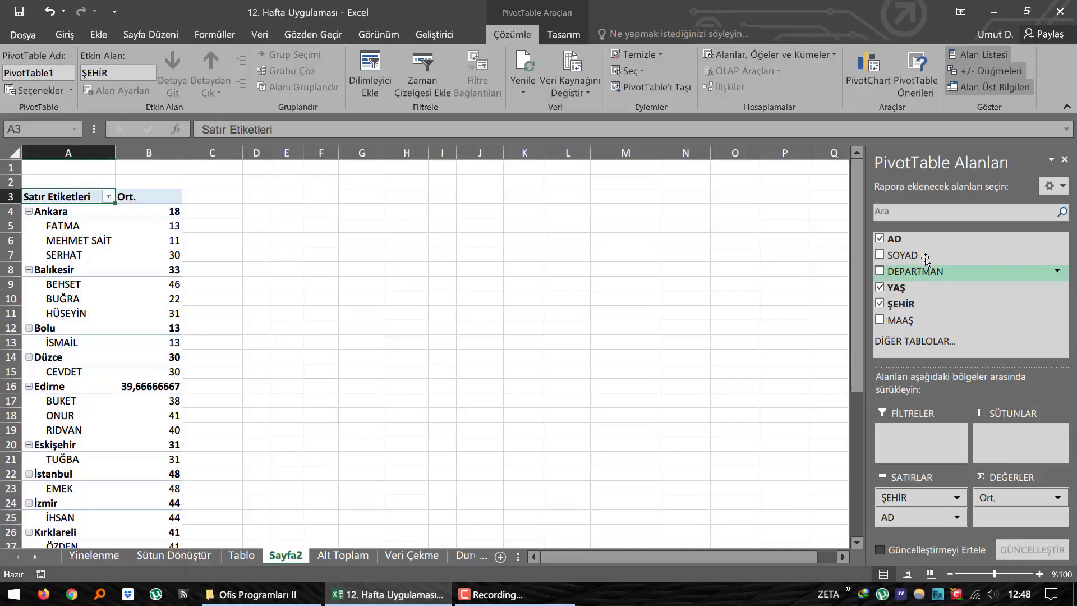
pyautogui.moveTo(920, 517)
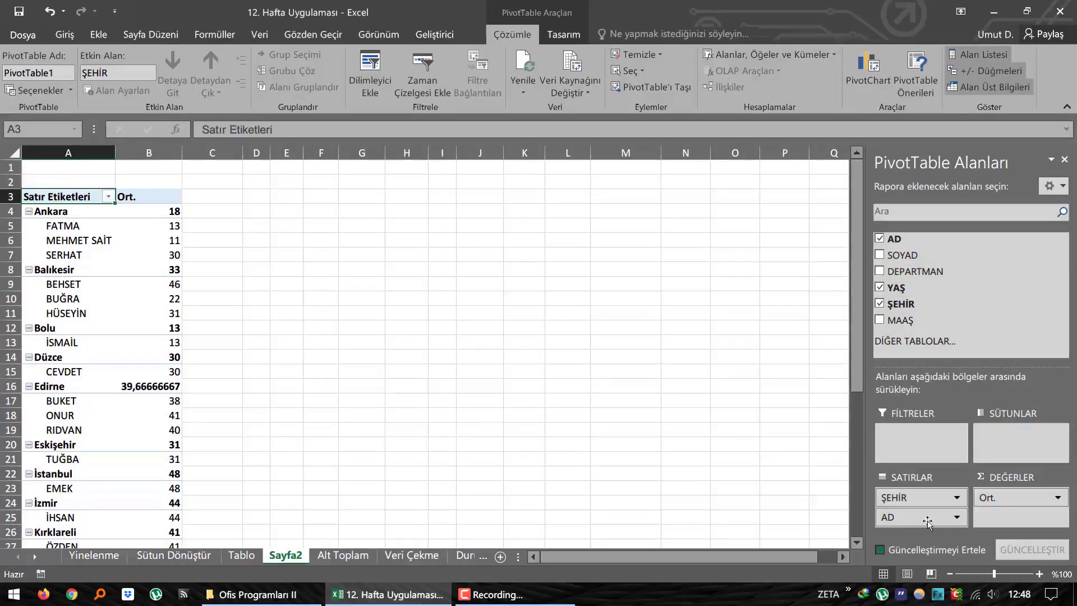
# Step: Move AD into the report filters and filter the pivot to a single employee
pyautogui.moveTo(926, 519); pyautogui.dragTo(924, 440)
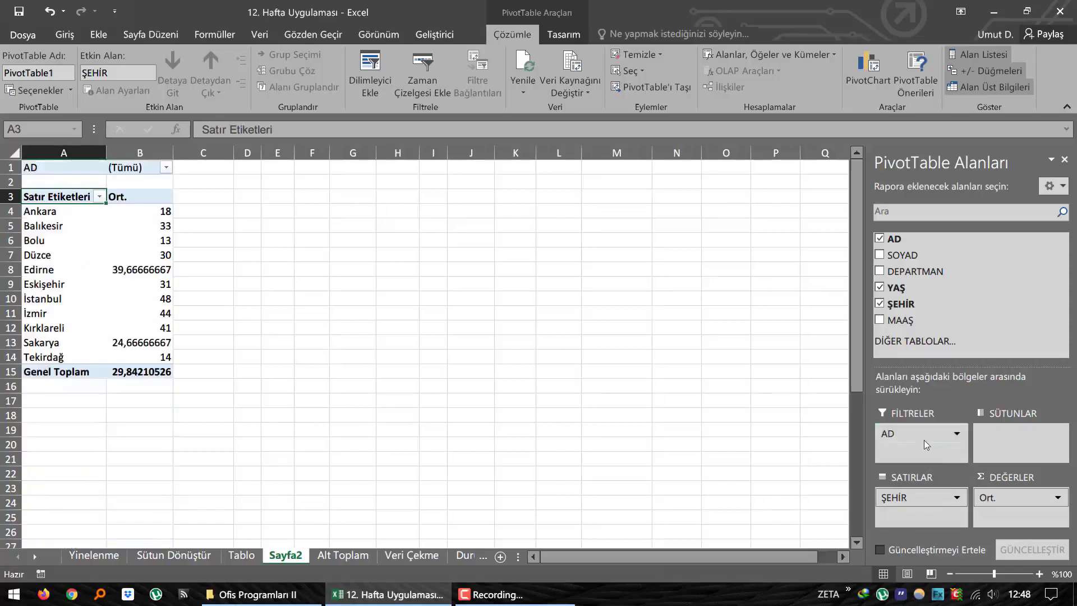
pyautogui.click(56, 167)
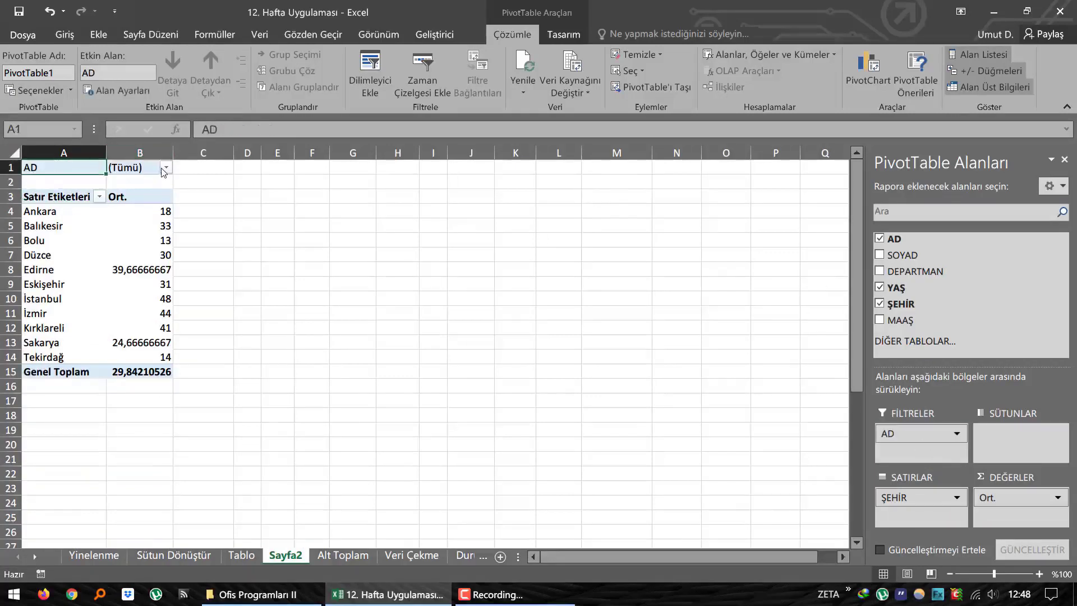
pyautogui.click(166, 169)
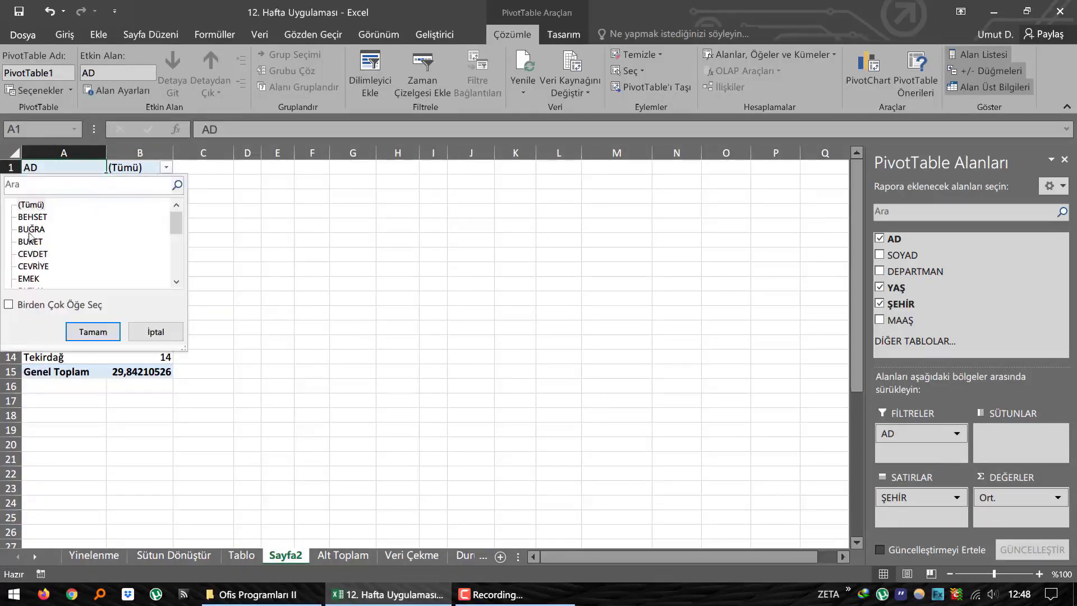
pyautogui.click(31, 279)
pyautogui.click(93, 332)
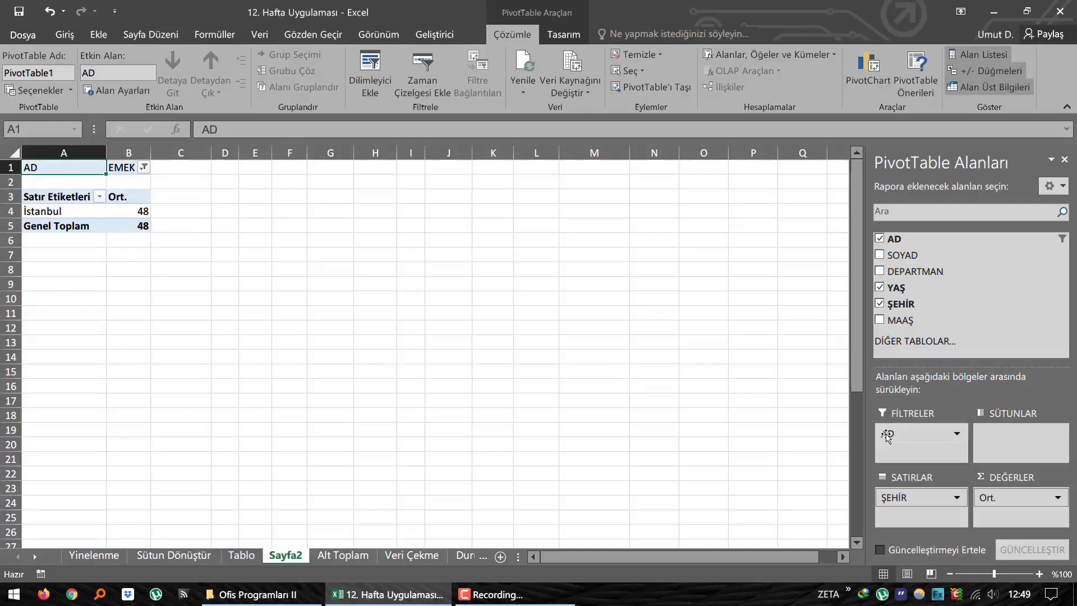
# Step: Remove the AD, ŞEHİR and Ort. fields so the pivot is empty
pyautogui.moveTo(891, 435); pyautogui.dragTo(553, 374)
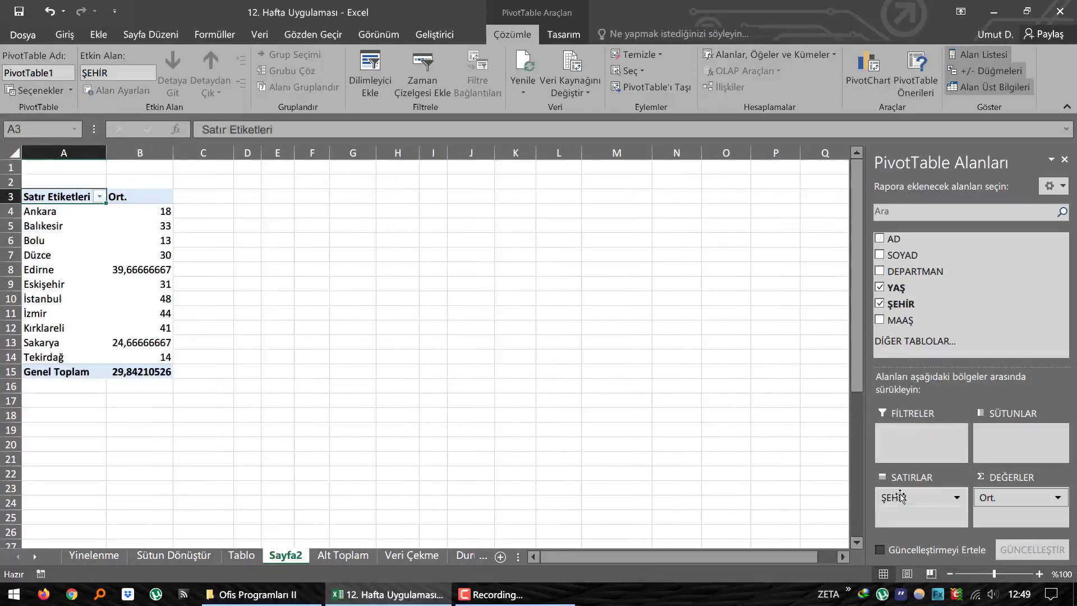
pyautogui.moveTo(900, 497); pyautogui.dragTo(837, 445)
pyautogui.moveTo(988, 498); pyautogui.dragTo(755, 434)
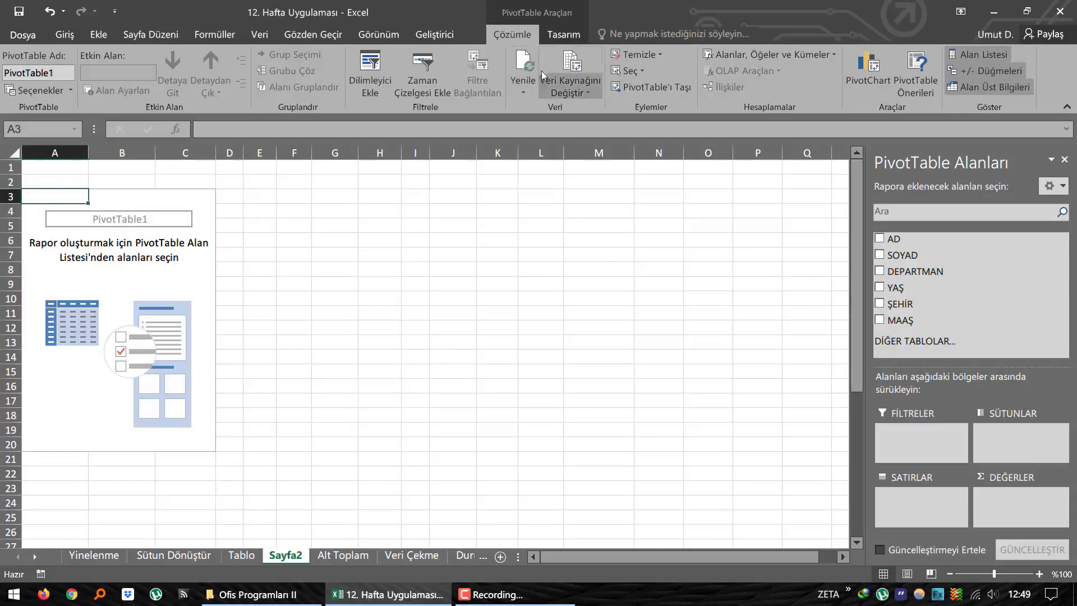
# Step: Lay out the PivotTable with DEPARTMAN and ŞEHİR as rows and sum of YAŞ as values
pyautogui.click(987, 54)
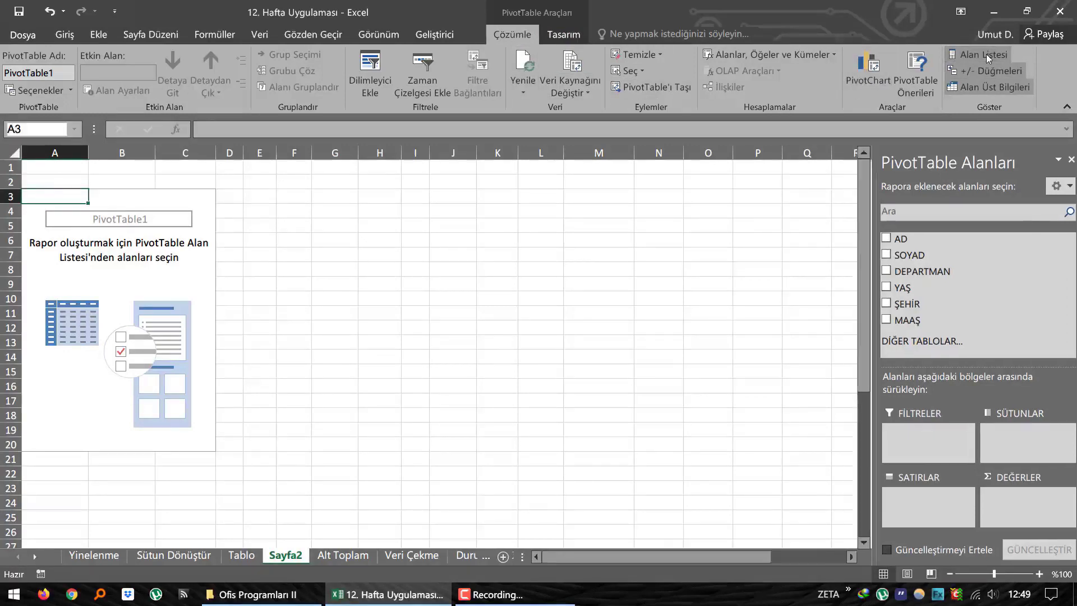
pyautogui.click(987, 54)
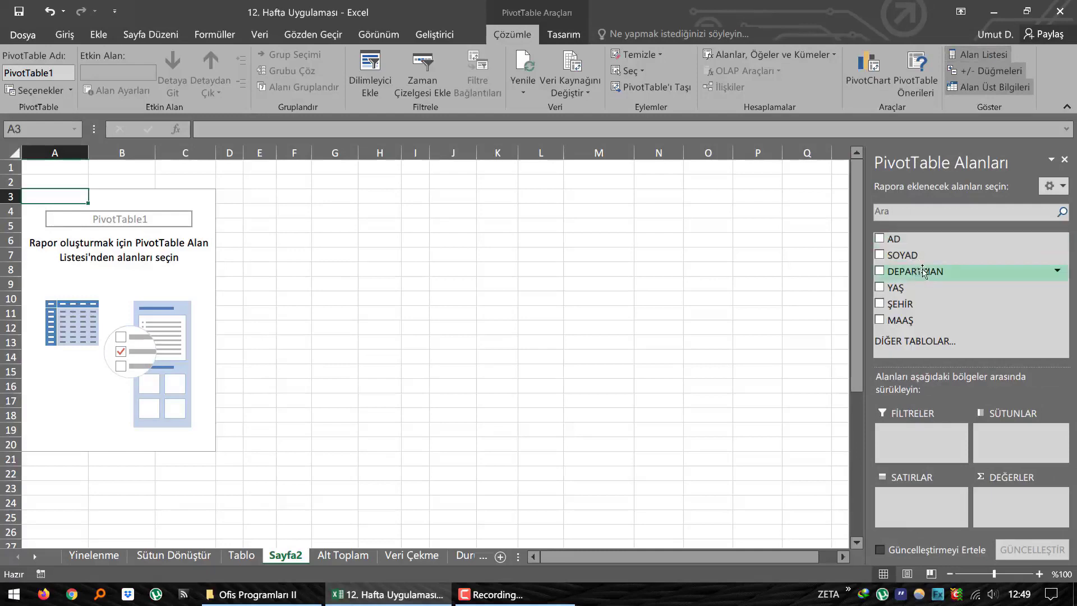
pyautogui.moveTo(923, 271); pyautogui.dragTo(903, 497)
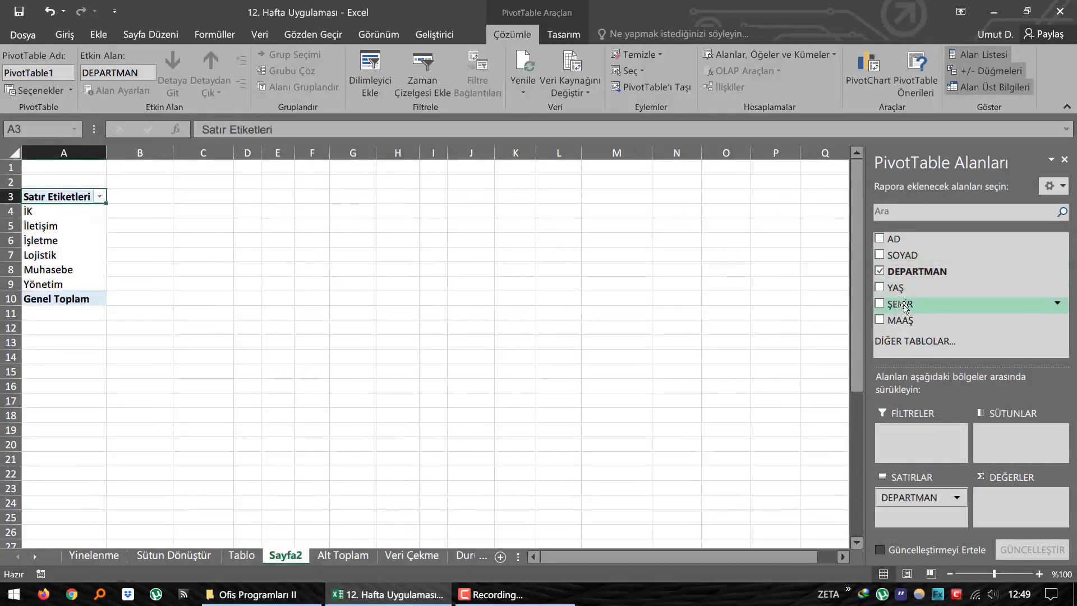
pyautogui.moveTo(903, 307); pyautogui.dragTo(998, 507)
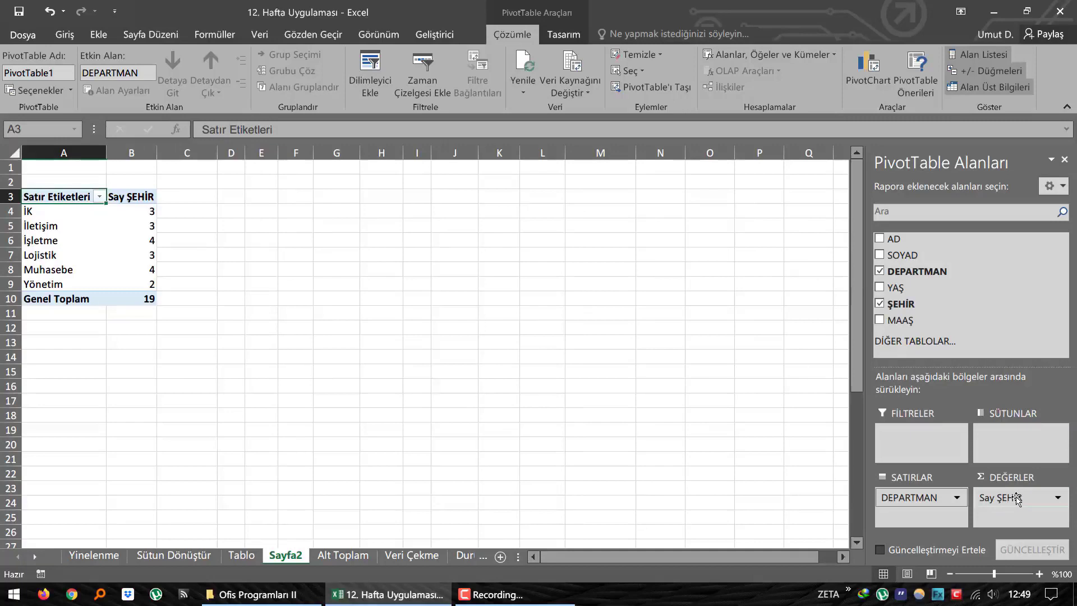
pyautogui.moveTo(1017, 499); pyautogui.dragTo(919, 501)
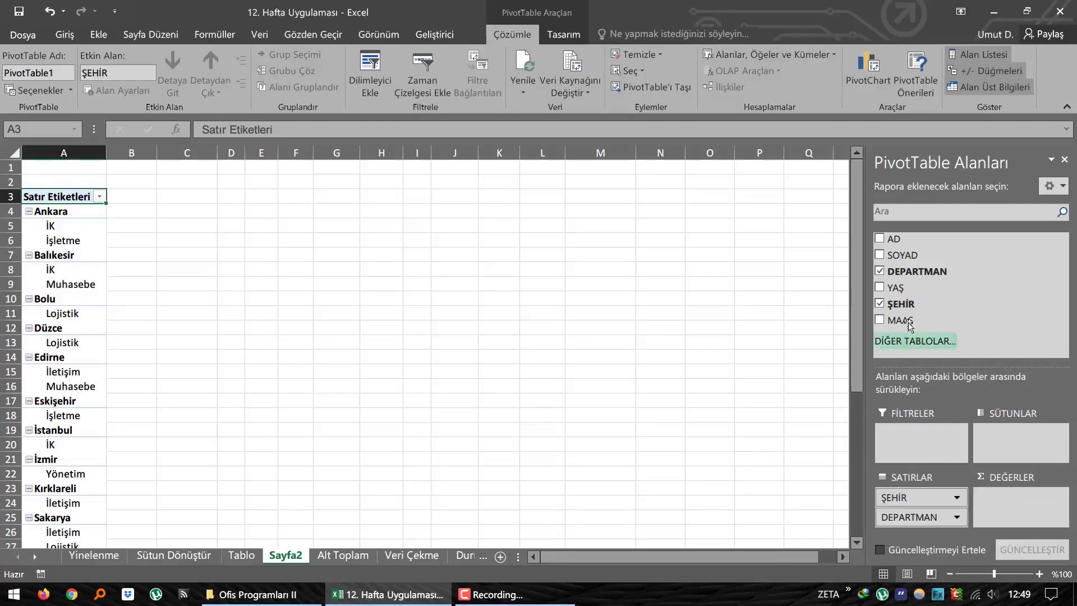
pyautogui.moveTo(896, 288); pyautogui.dragTo(1007, 507)
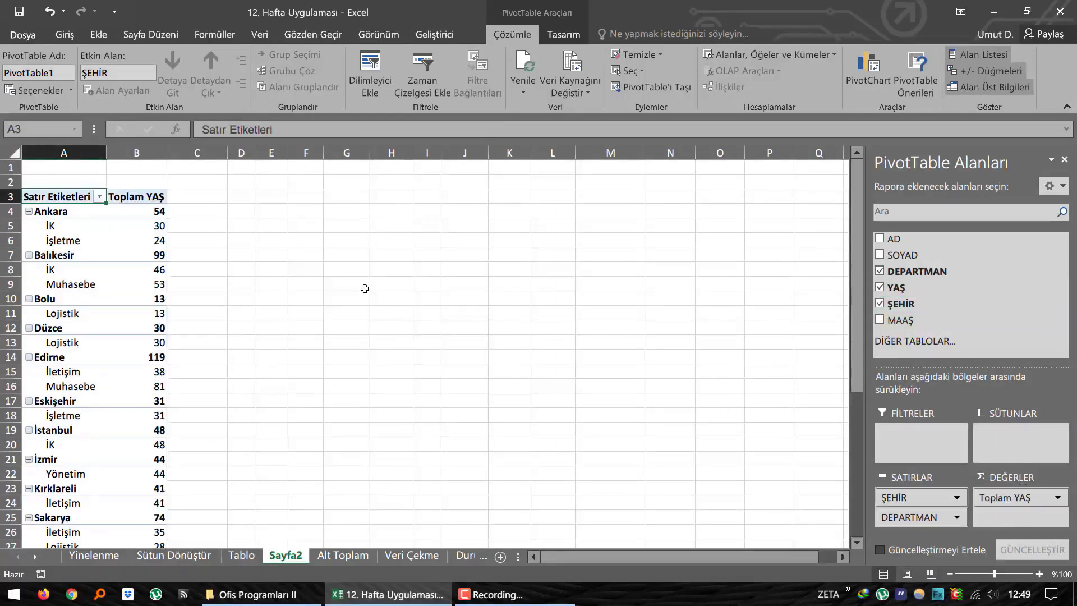
# Step: Insert DEPARTMAN and ŞEHİR slicers for the PivotTable and place them side by side
pyautogui.click(362, 81)
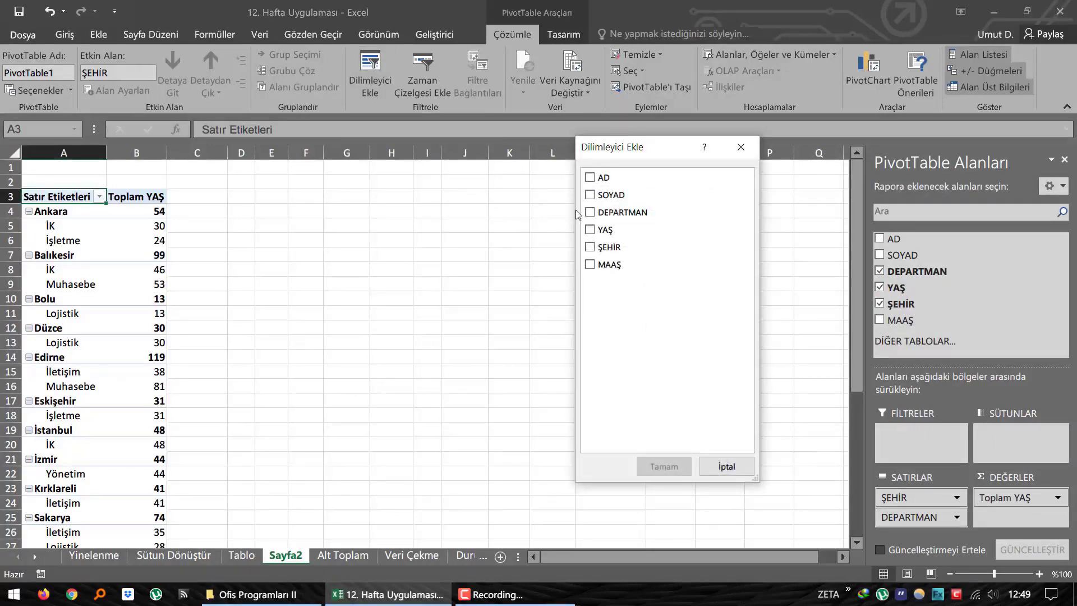
pyautogui.click(590, 213)
pyautogui.click(590, 230)
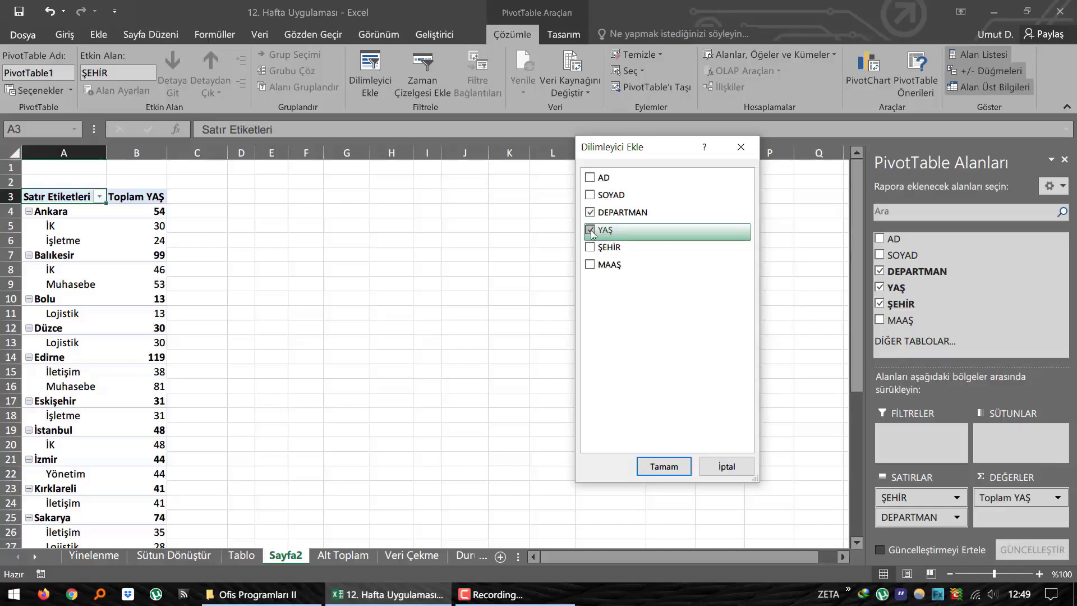
pyautogui.click(590, 246)
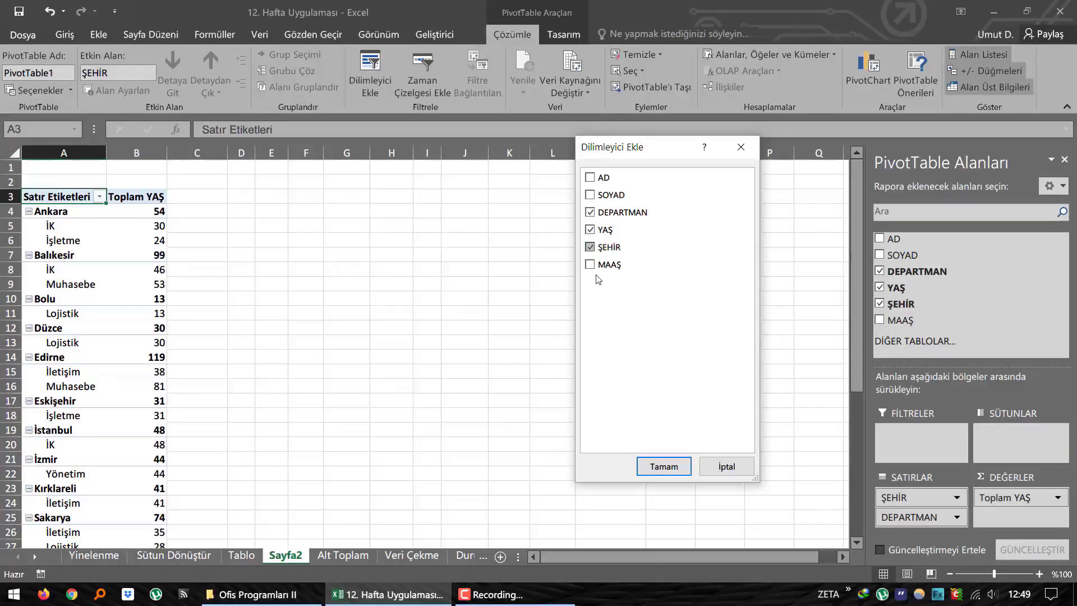
pyautogui.click(590, 231)
pyautogui.click(676, 468)
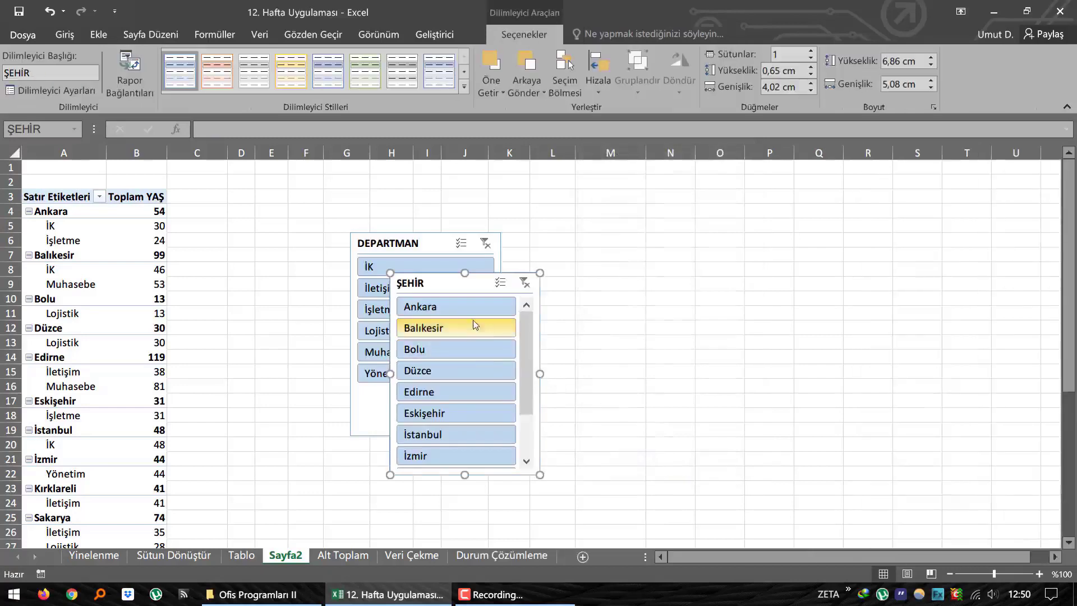
pyautogui.moveTo(465, 283)
pyautogui.mouseDown()
pyautogui.moveTo(569, 278)
pyautogui.moveTo(636, 228)
pyautogui.mouseUp()
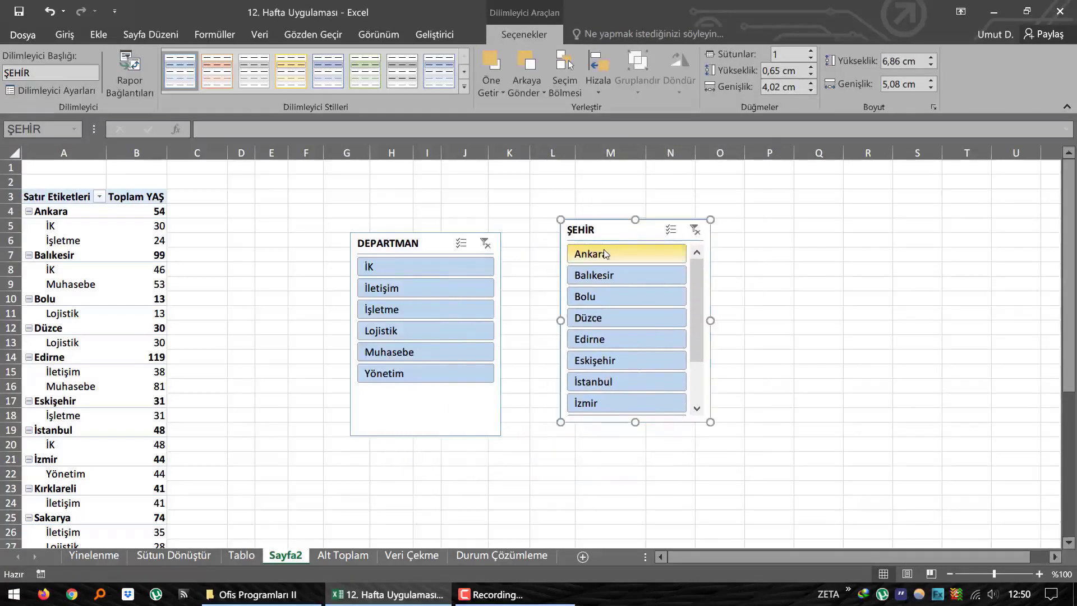
# Step: Try the department slicer on İK, İletişim, İşletme, Lojistik, Muhasebe and Yönetim, then clear it
pyautogui.click(434, 267)
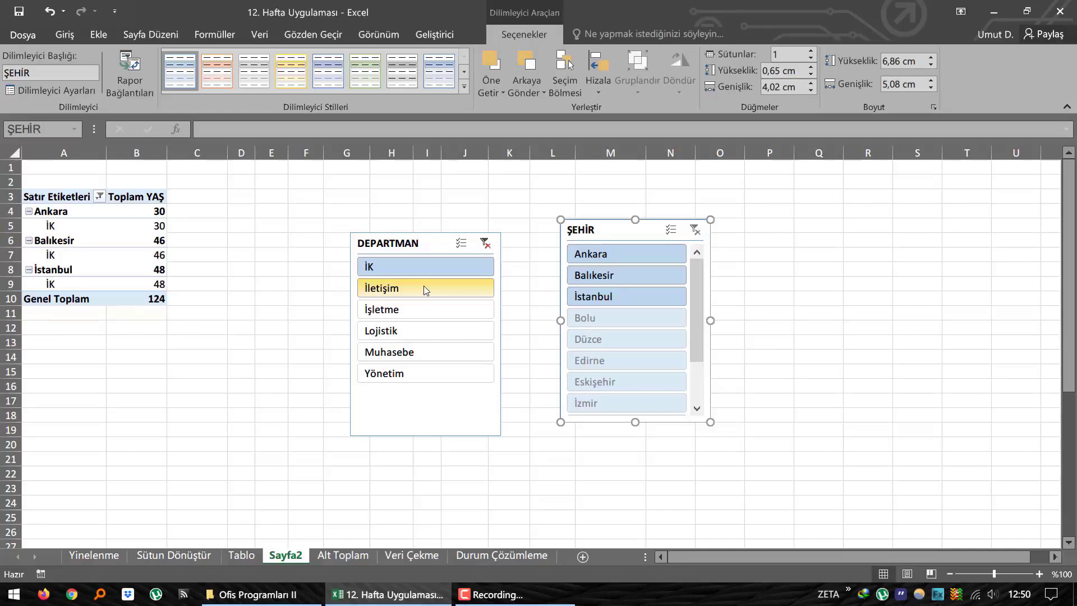
pyautogui.click(425, 288)
pyautogui.click(408, 311)
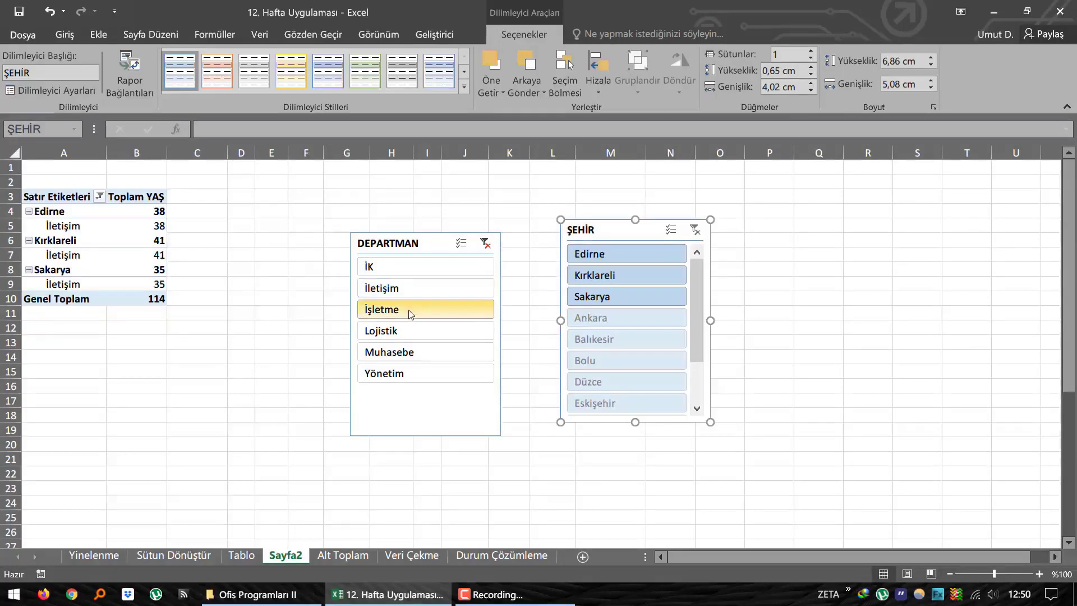
pyautogui.click(414, 333)
pyautogui.click(414, 352)
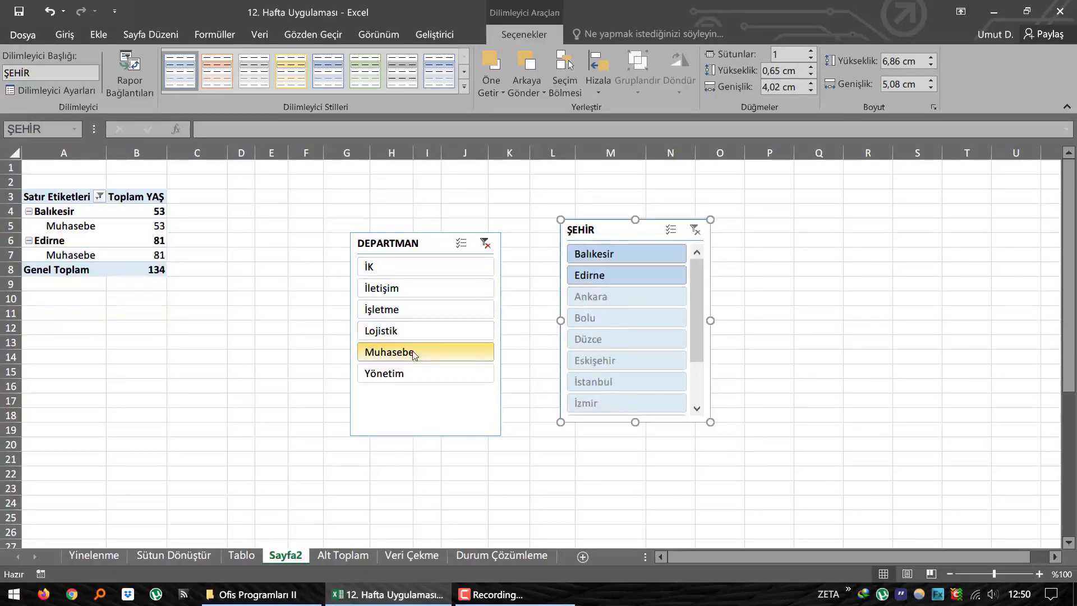
pyautogui.click(418, 373)
pyautogui.click(408, 273)
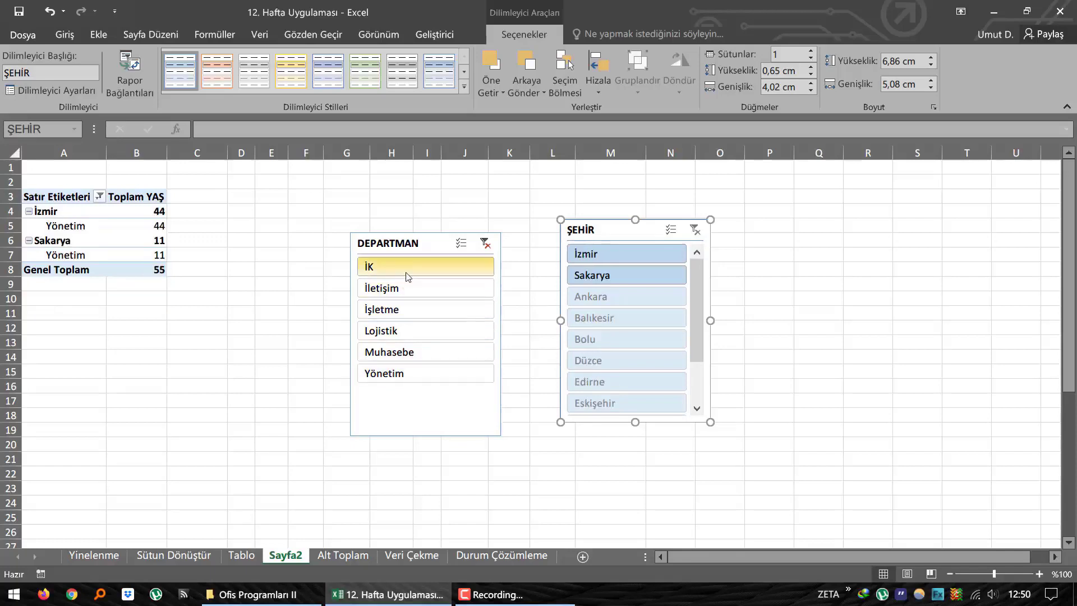
pyautogui.keyDown('ctrl'); pyautogui.click(414, 316); pyautogui.keyUp('ctrl')
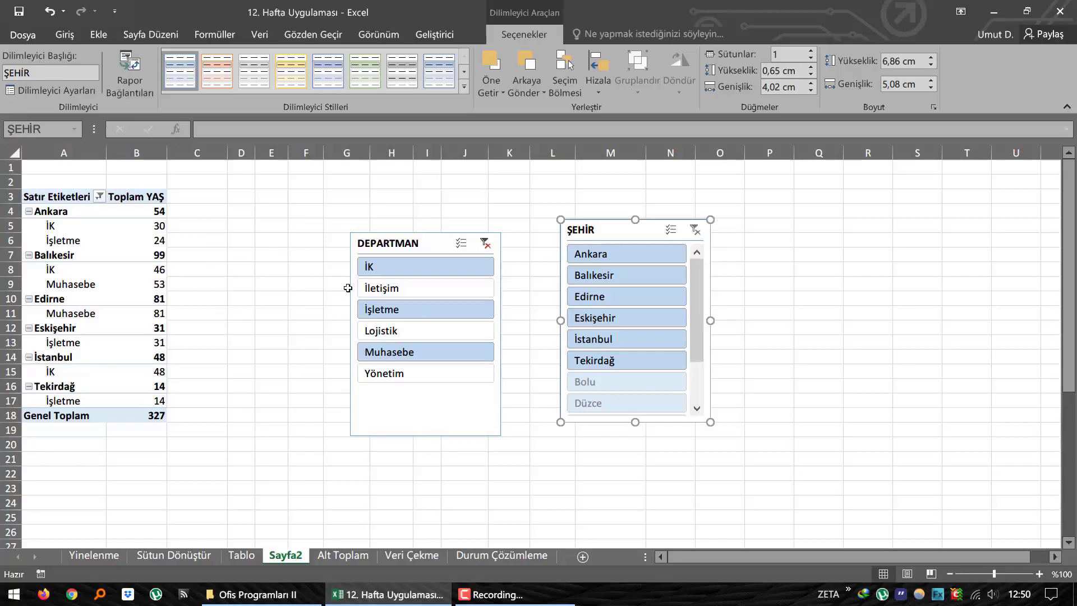
pyautogui.click(485, 244)
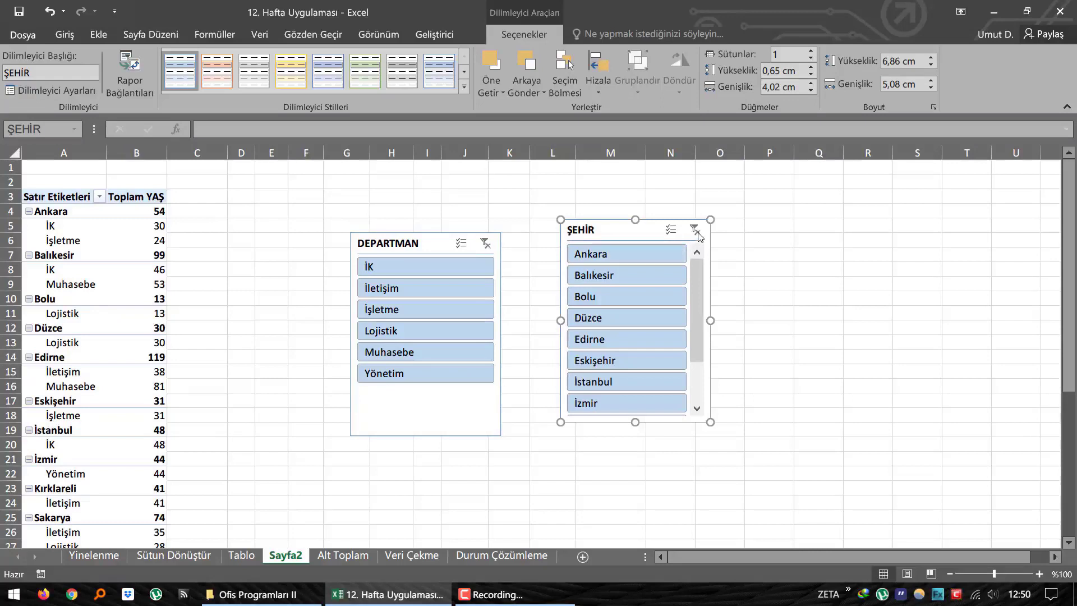
# Step: Delete the ŞEHİR and DEPARTMAN slicers
pyautogui.rightClick(642, 233)
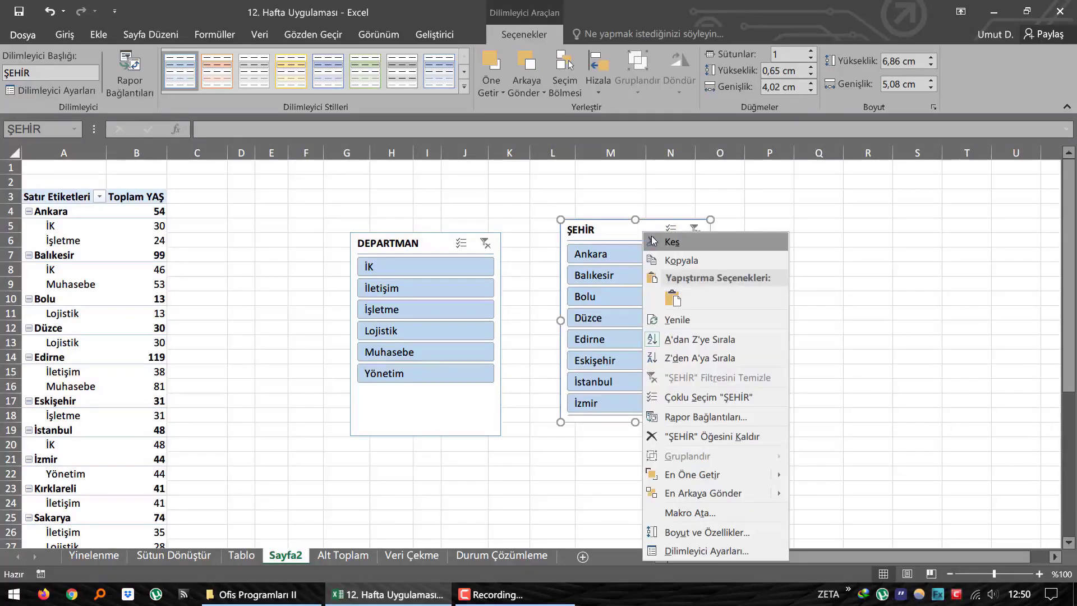
pyautogui.click(692, 436)
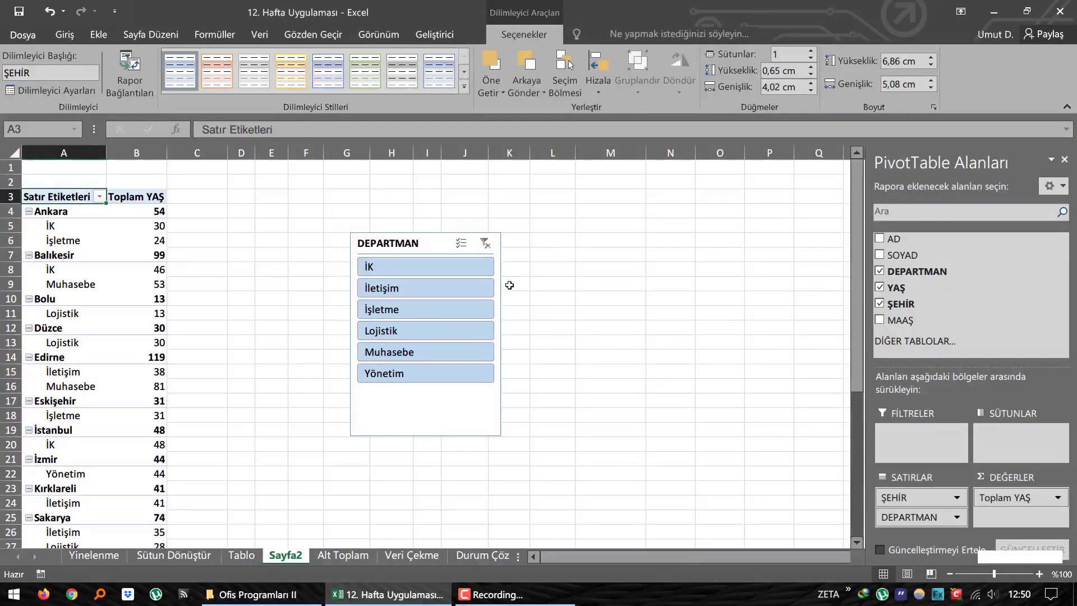
pyautogui.rightClick(441, 245)
pyautogui.click(493, 447)
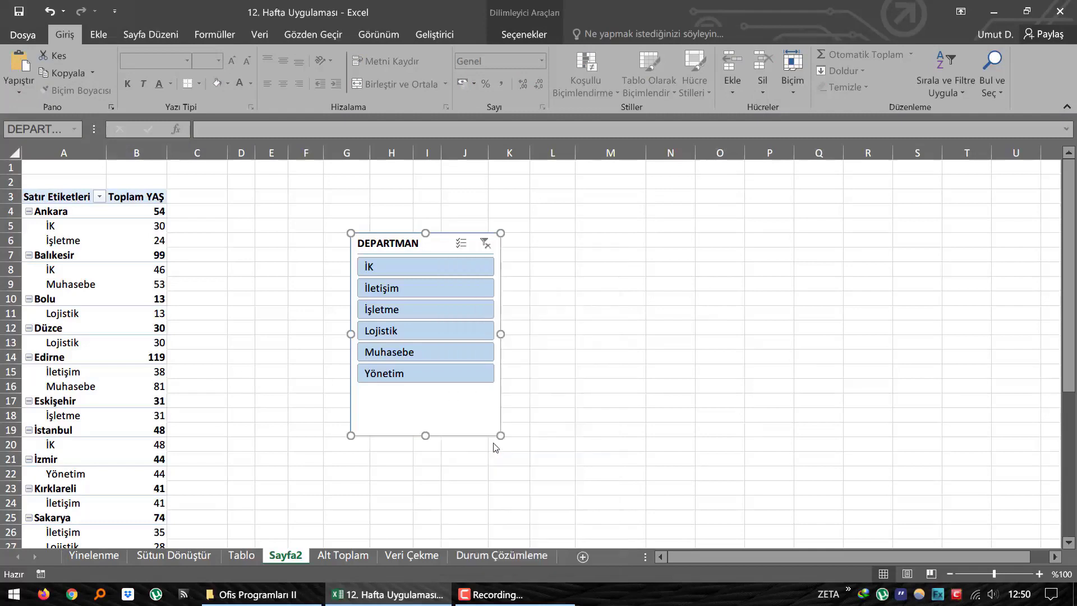
# Step: Cancel a second slicer insertion and go to the Veri Çekme sheet, selecting F18
pyautogui.click(143, 271)
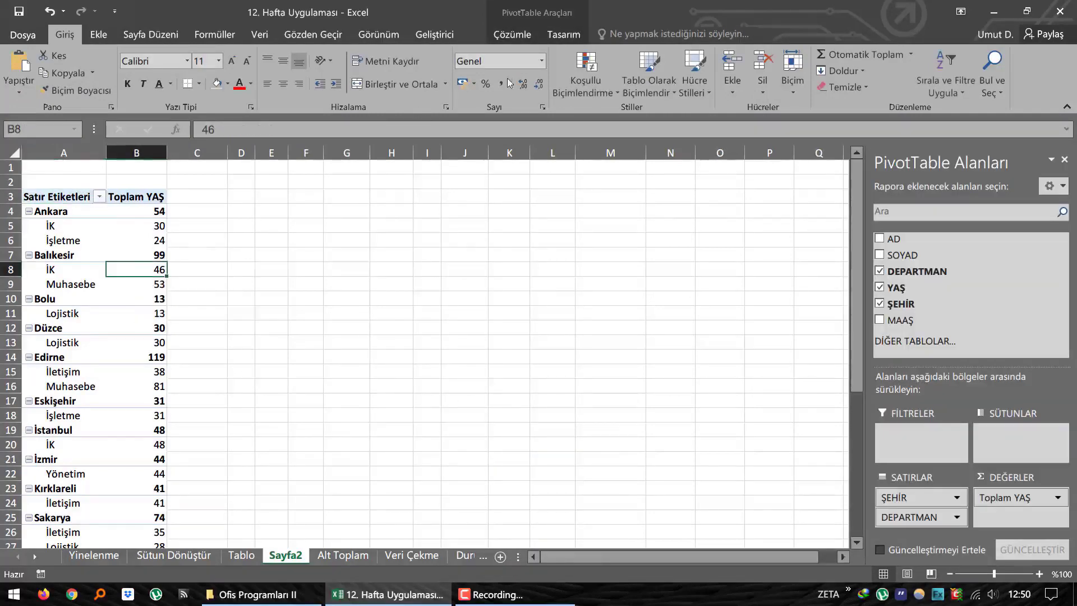
pyautogui.click(514, 34)
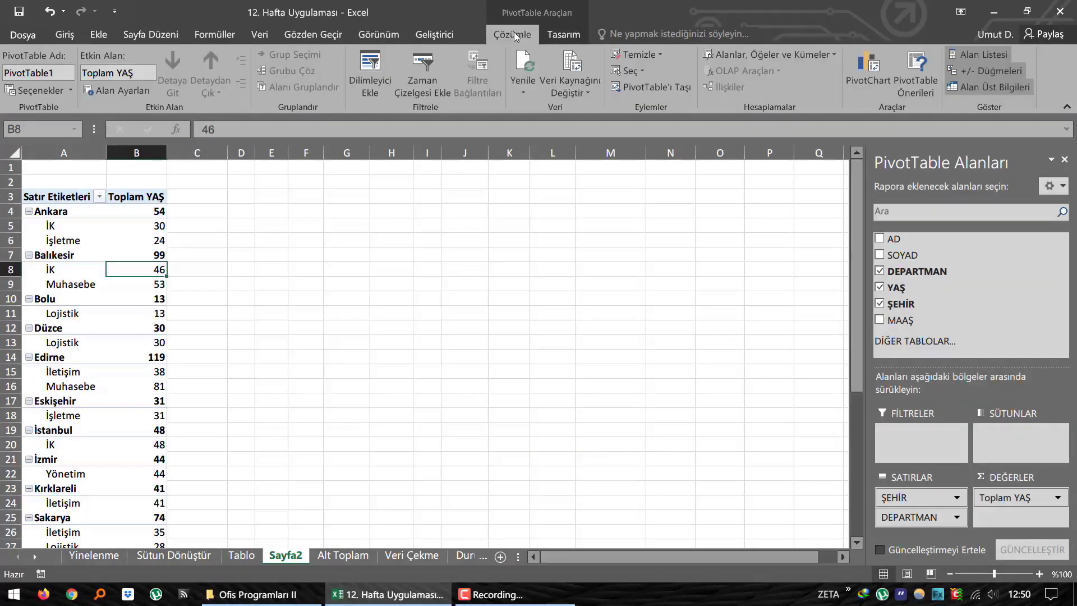
pyautogui.click(370, 89)
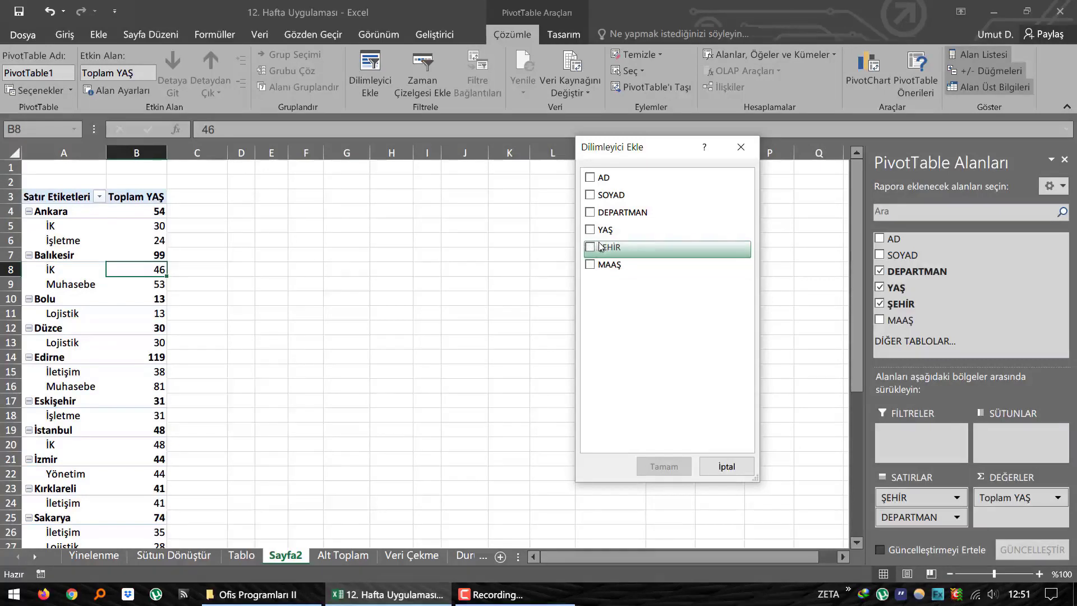
pyautogui.click(740, 147)
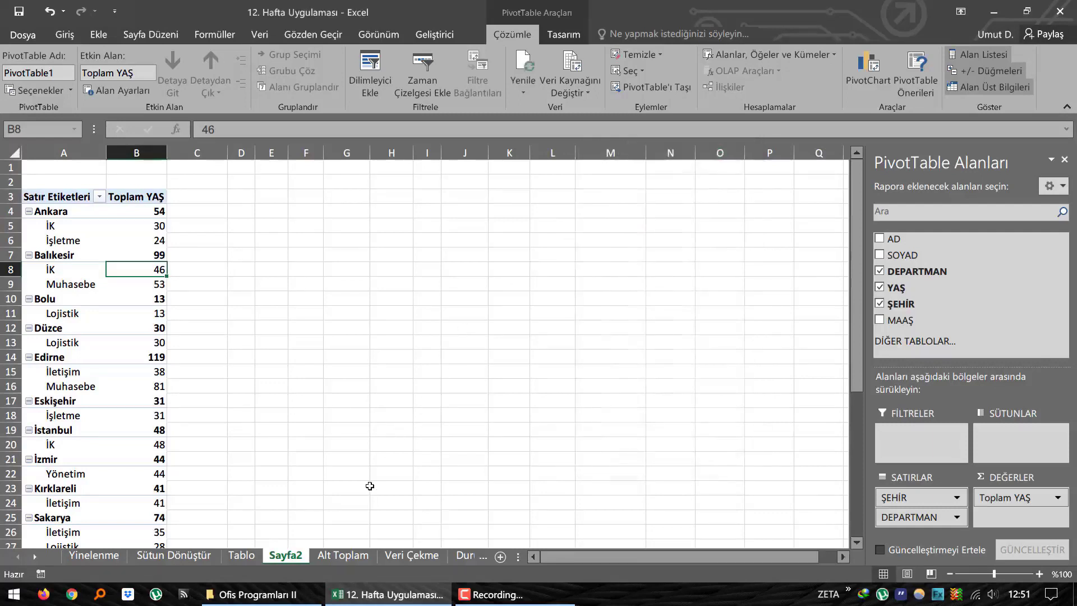
pyautogui.click(394, 558)
pyautogui.click(279, 411)
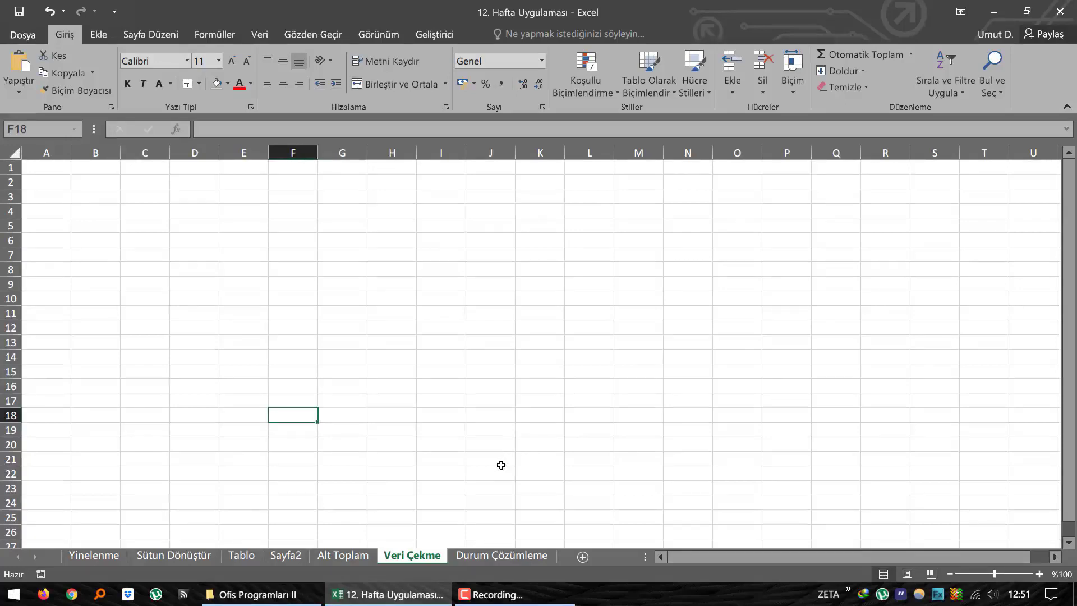
# Step: Review the Veriler text file's comma-separated rows in Notepad, close it, and return to Excel
pyautogui.click(1075, 594)
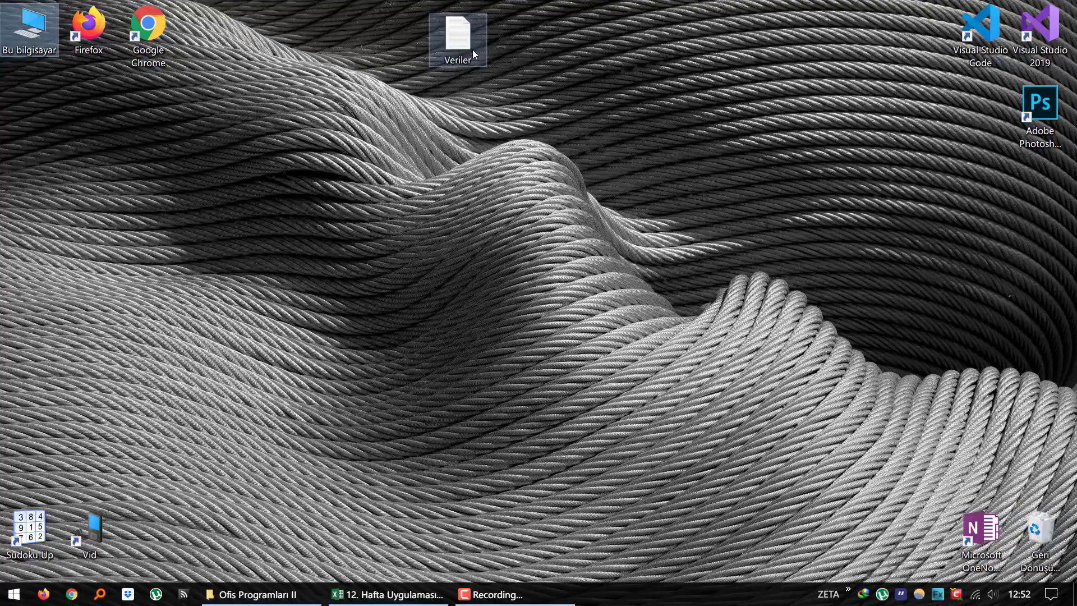
pyautogui.doubleClick(446, 31)
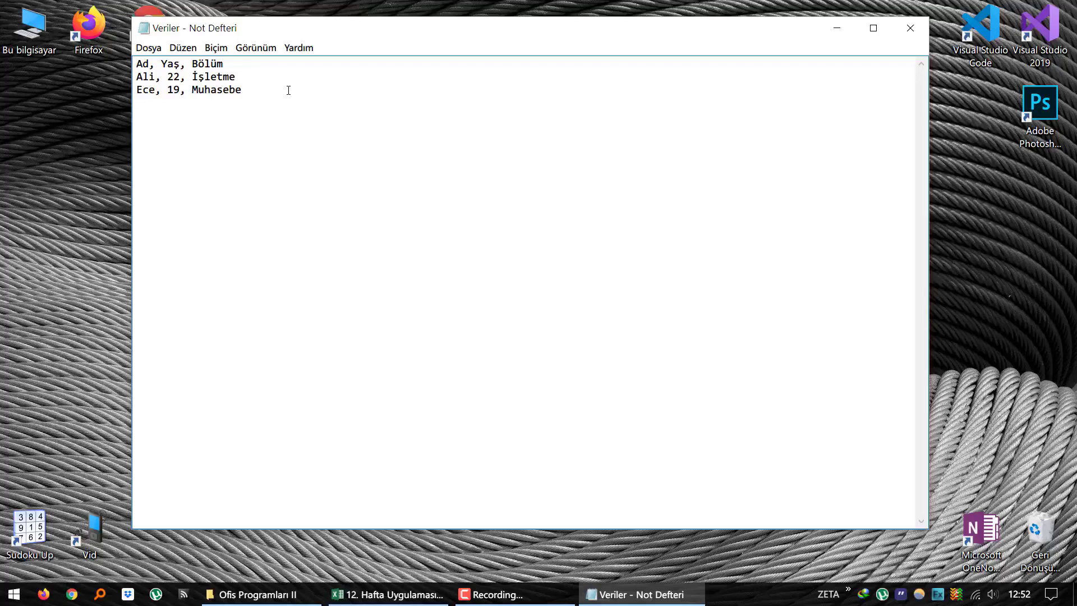
pyautogui.hotkey('ctrl', 'a')
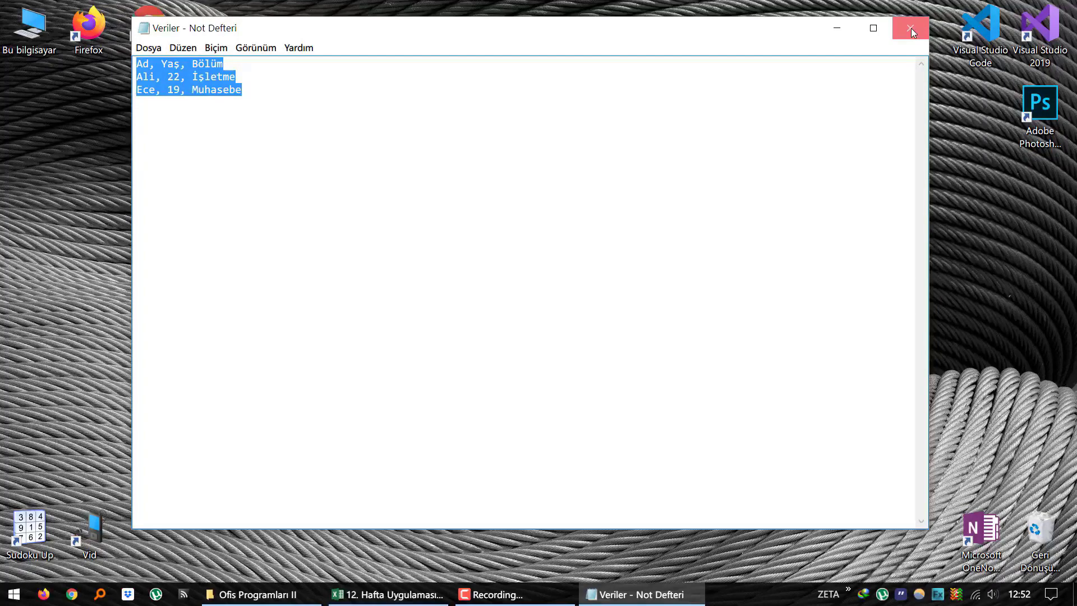
pyautogui.click(911, 28)
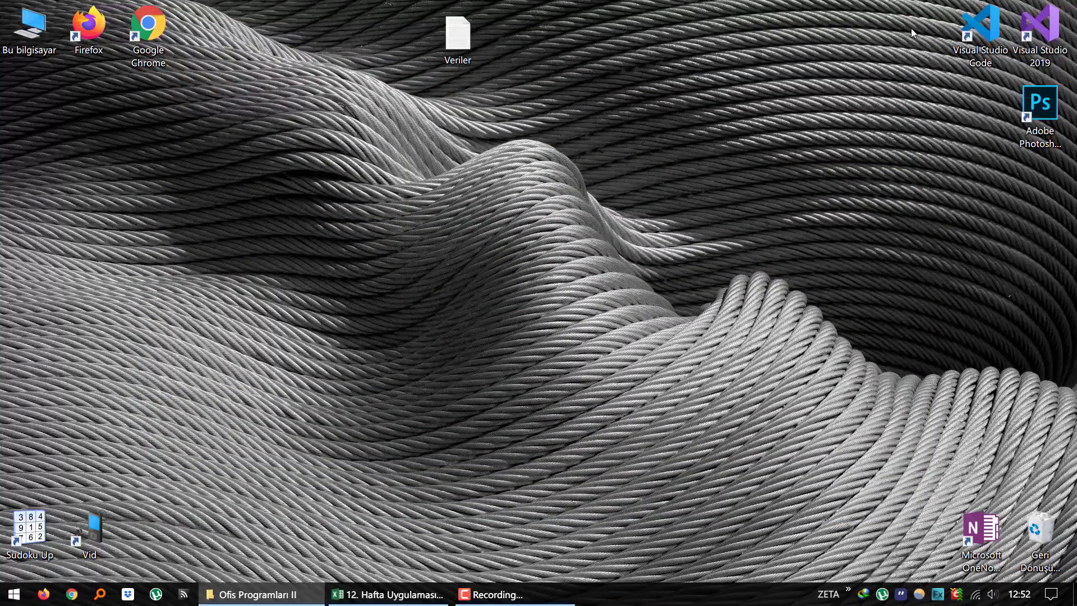
pyautogui.hotkey('alt', 'Tab')
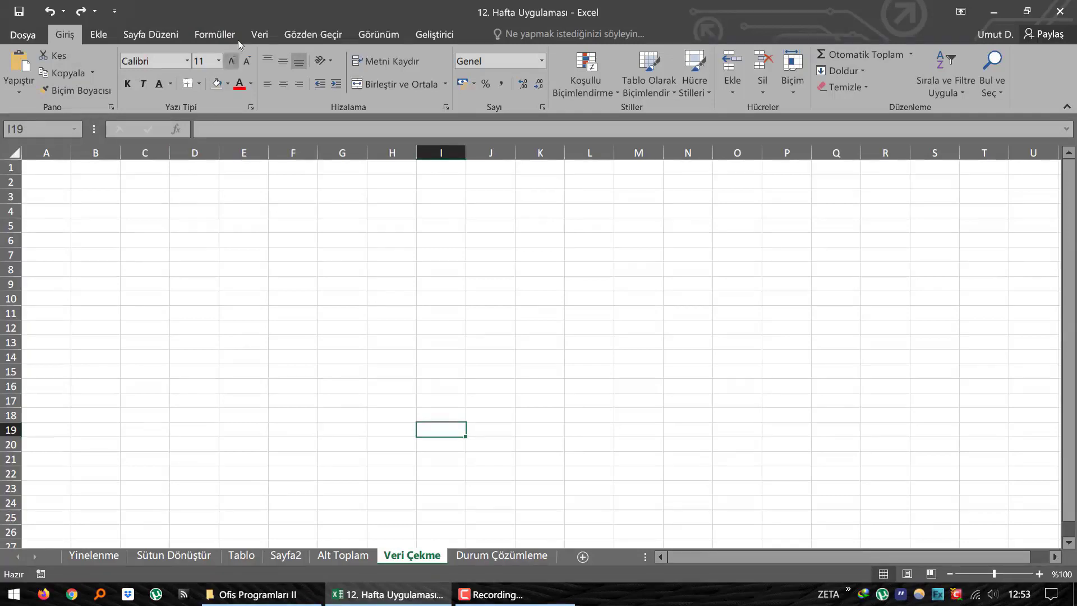
# Step: Import Veriler.txt with From Text, finishing the wizard with its delimiter settings
pyautogui.click(260, 34)
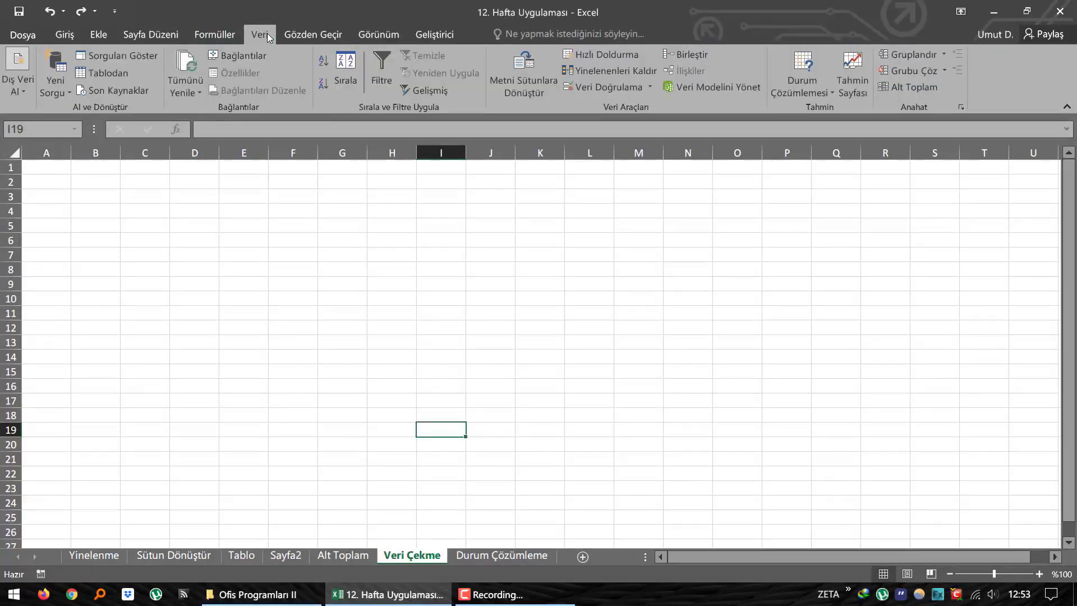
pyautogui.click(5, 87)
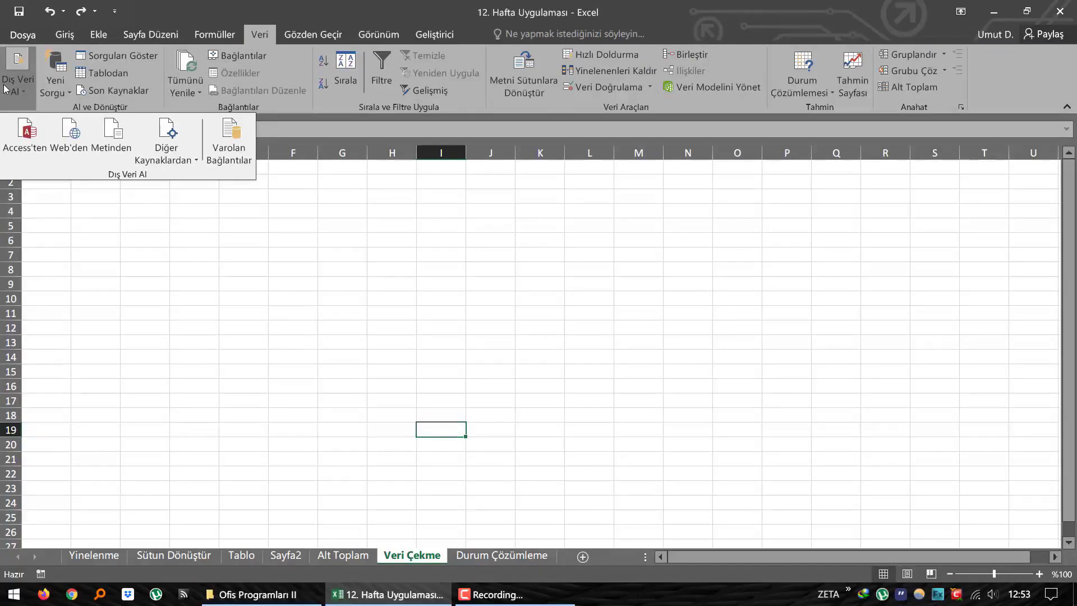
pyautogui.click(111, 137)
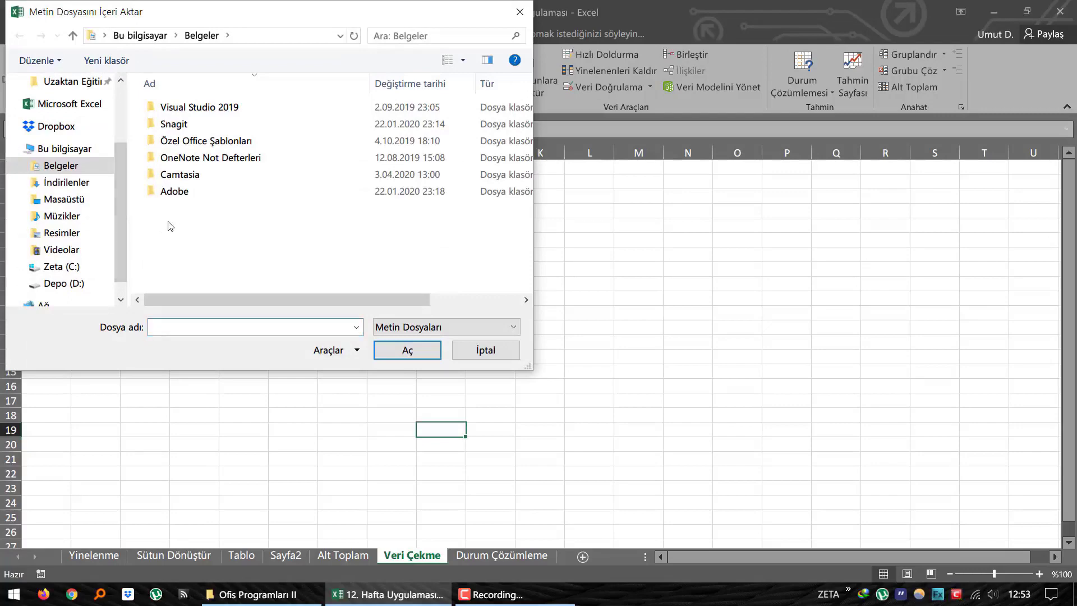
pyautogui.scroll(-2, 275, 233)
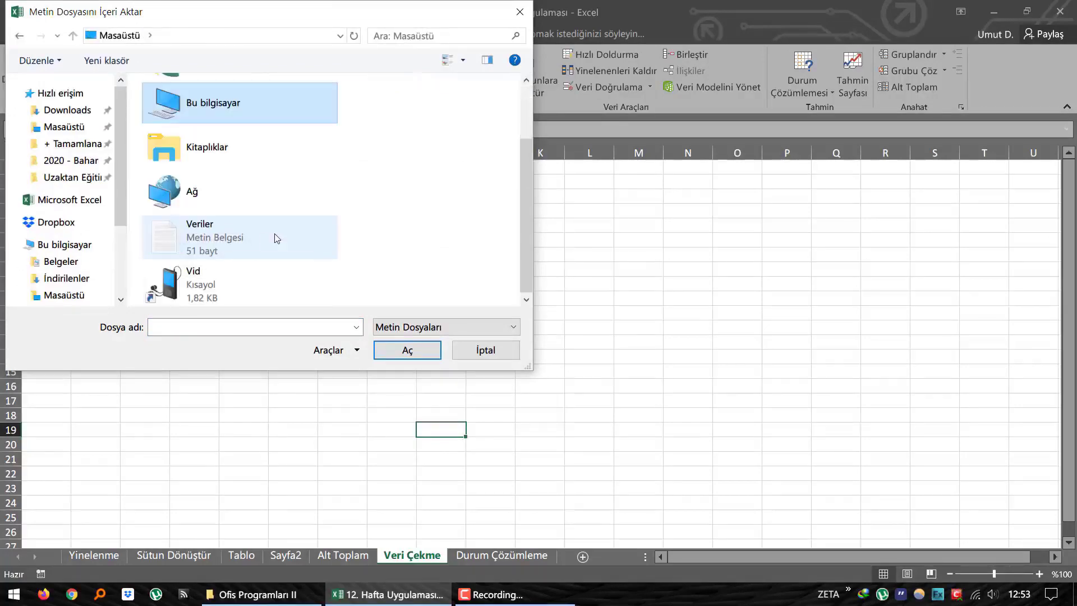
pyautogui.doubleClick(275, 233)
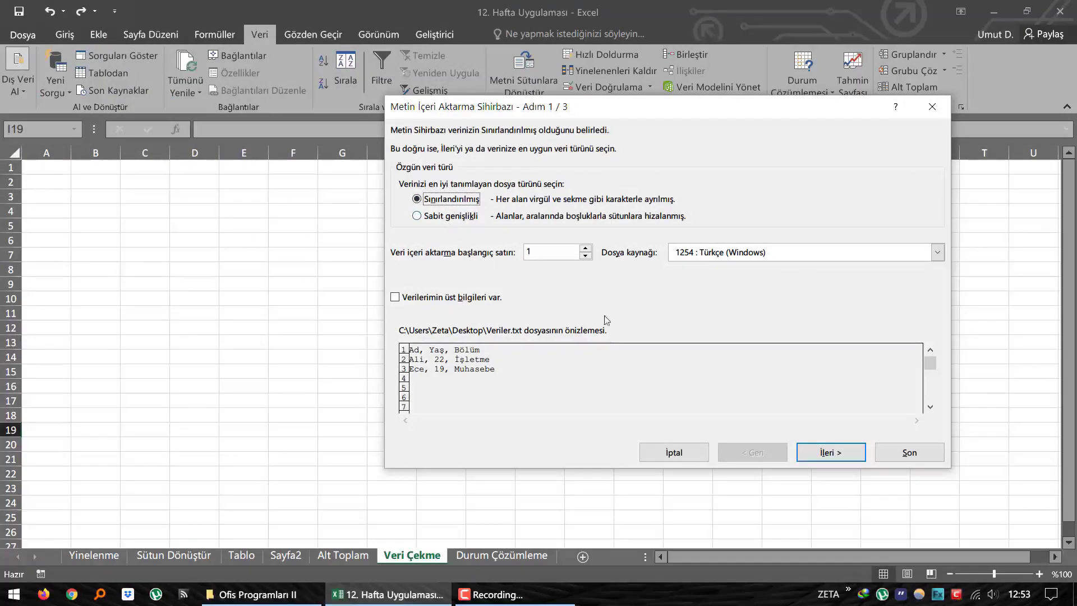
pyautogui.click(813, 449)
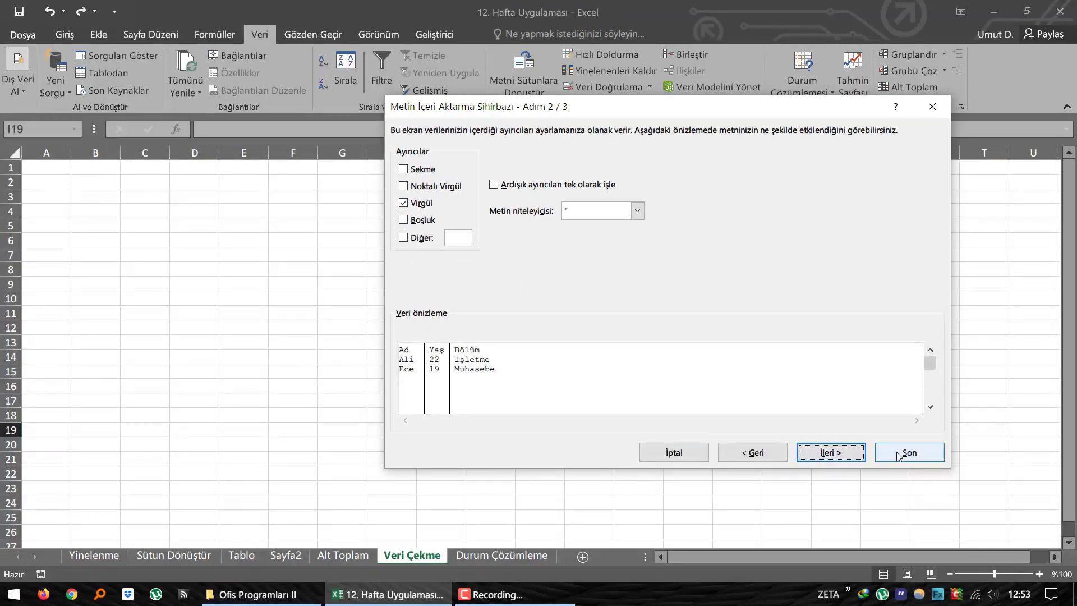
pyautogui.click(898, 455)
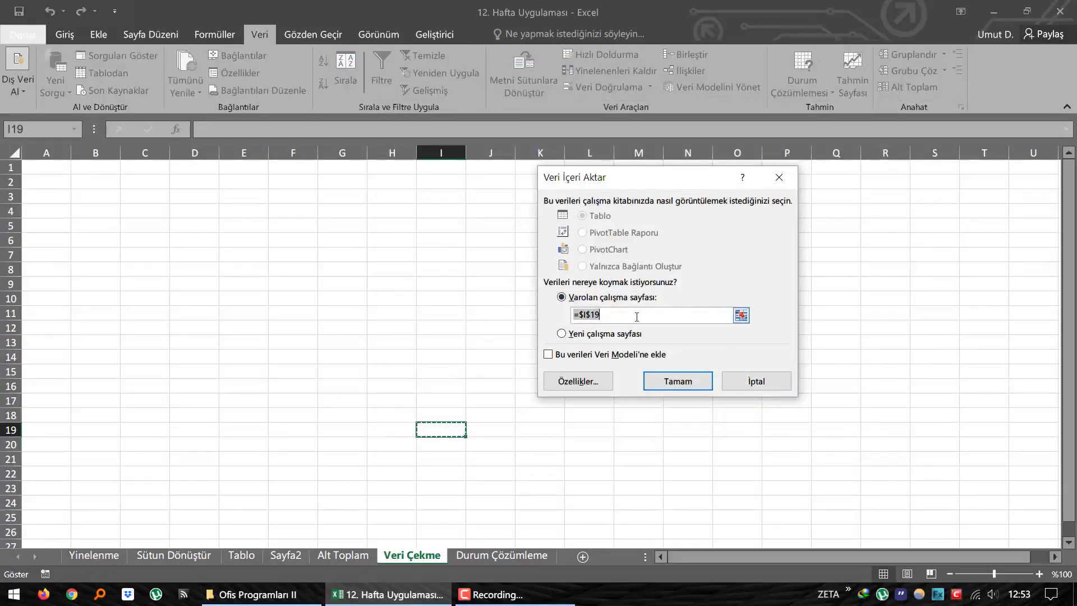
# Step: Place the imported Ad, Yaş, Bölüm data at cell A1 of Veri Çekme
pyautogui.click(69, 169)
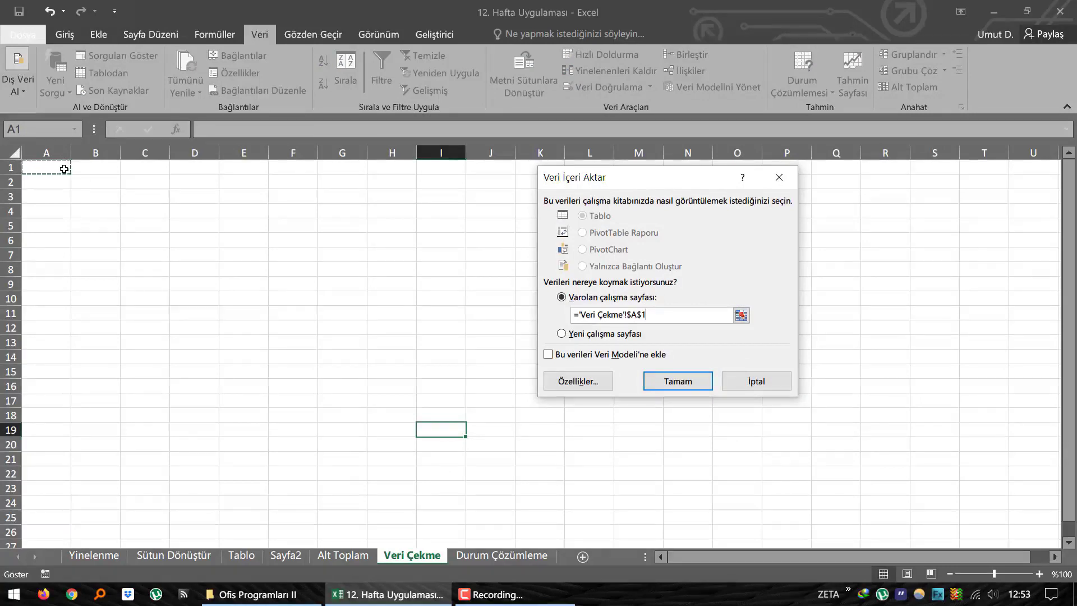
pyautogui.click(667, 382)
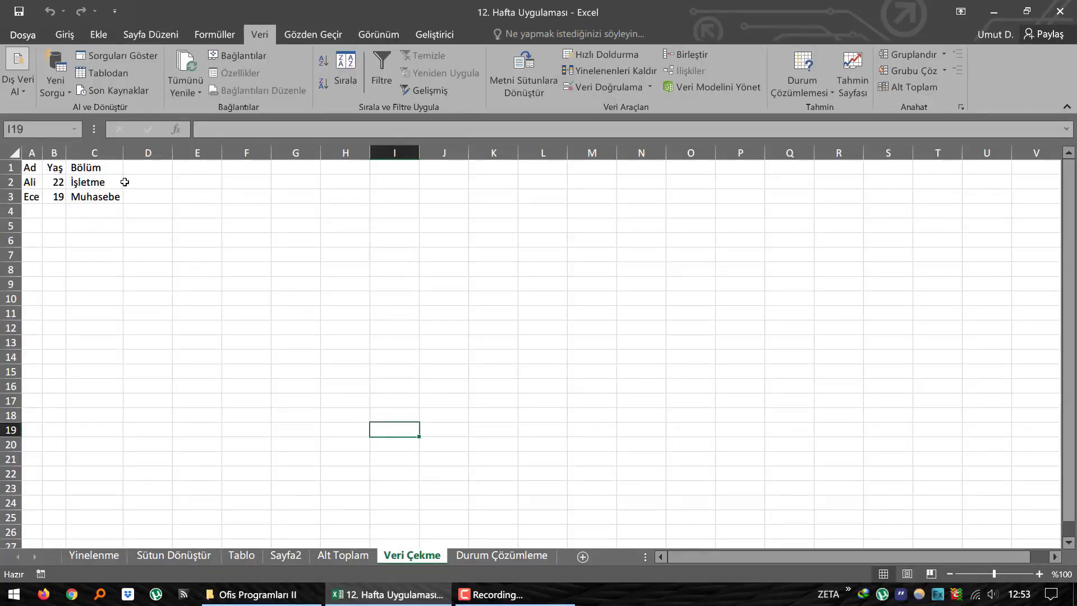
pyautogui.click(209, 222)
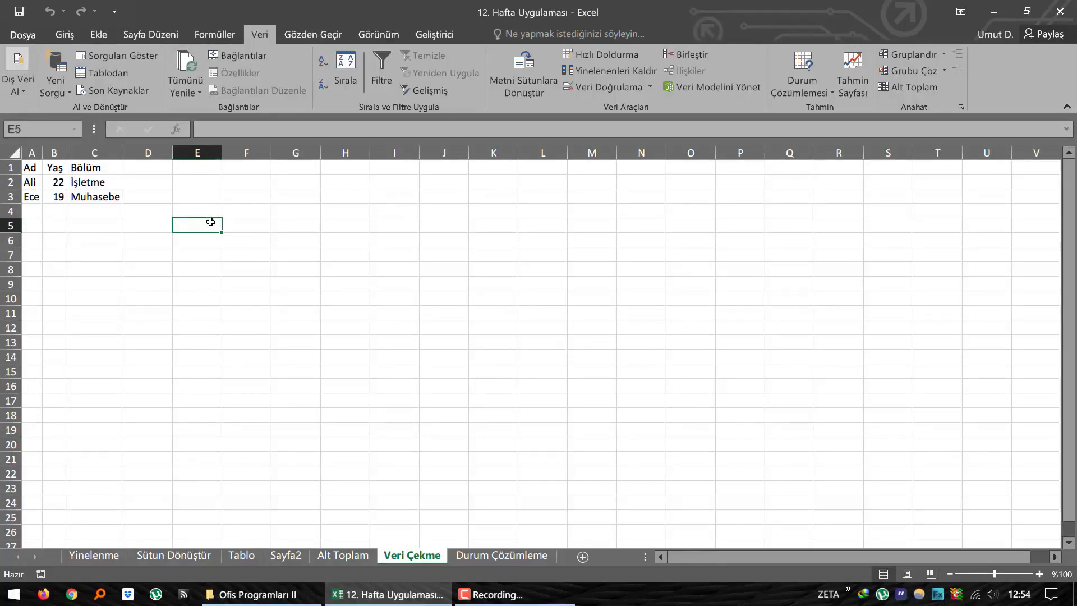
pyautogui.click(7, 88)
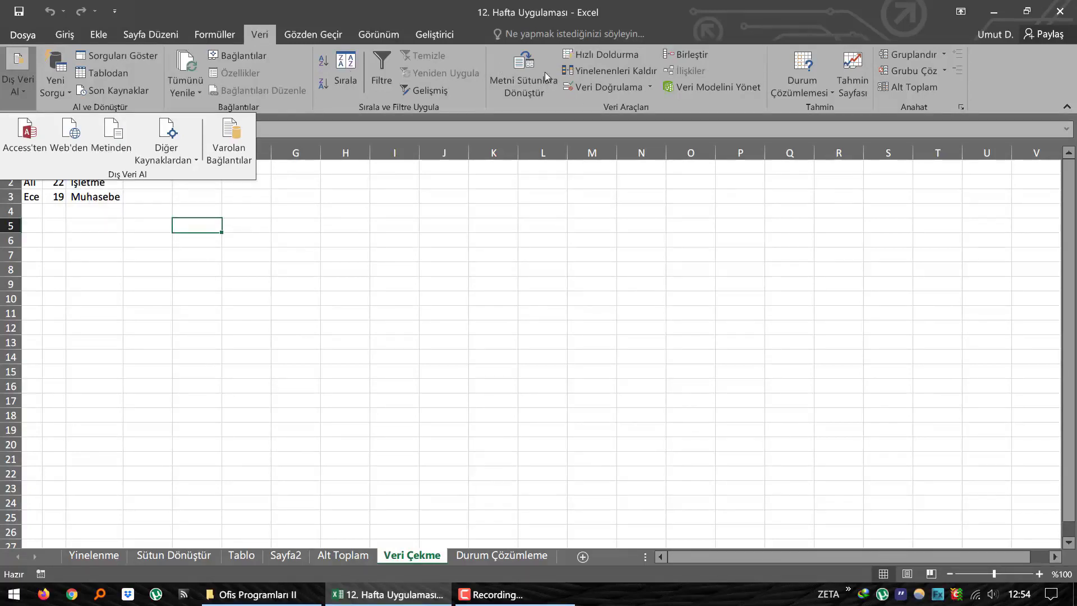
pyautogui.click(455, 258)
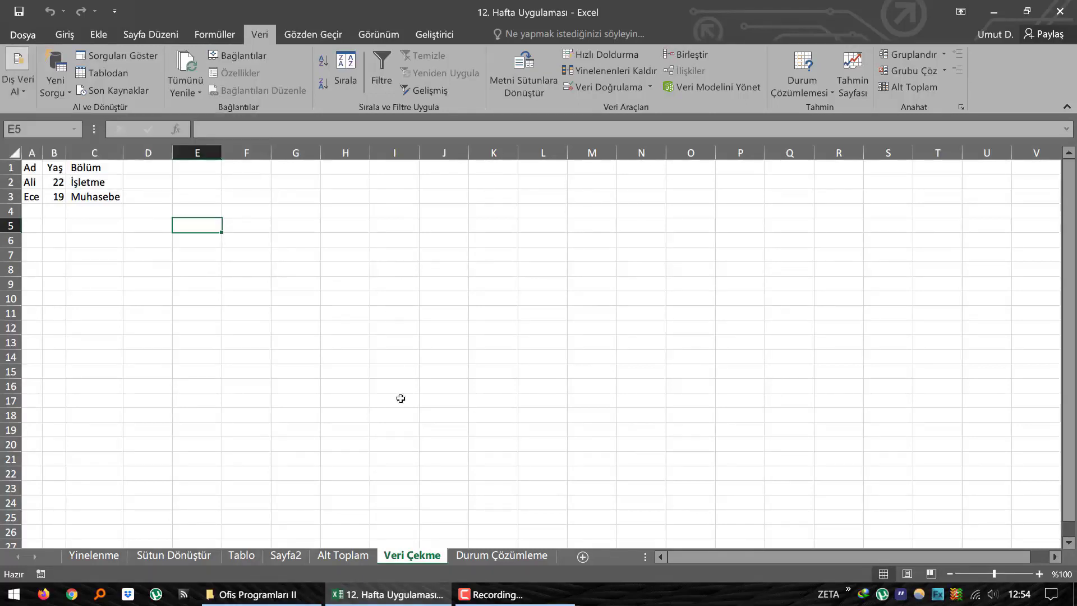
# Step: On Durum Çözümleme, clear Ahmet's Final in D16 and Sonuç in E16
pyautogui.click(487, 556)
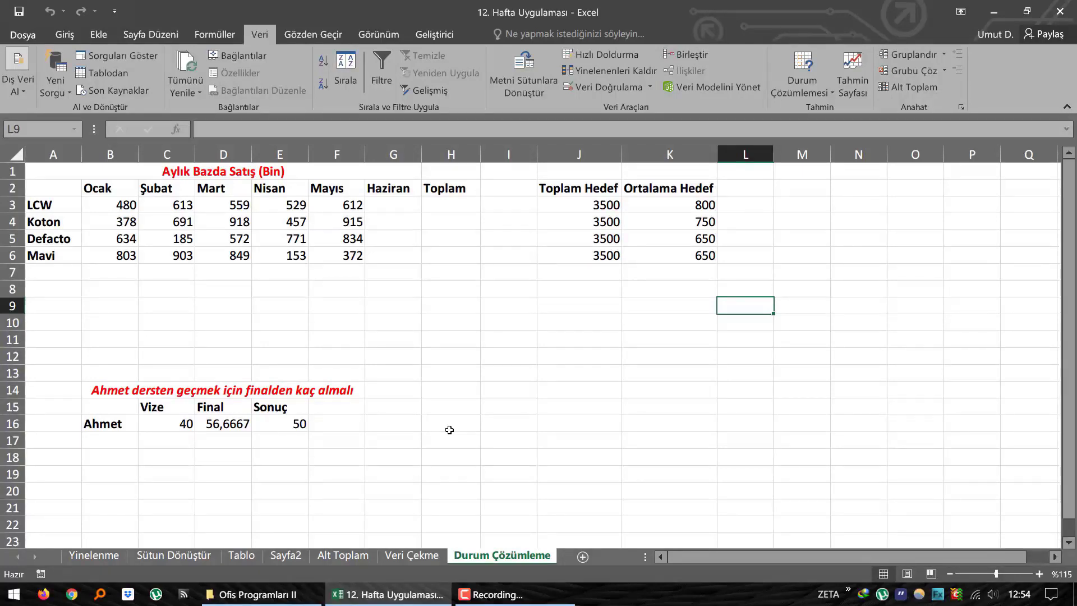
pyautogui.click(239, 425)
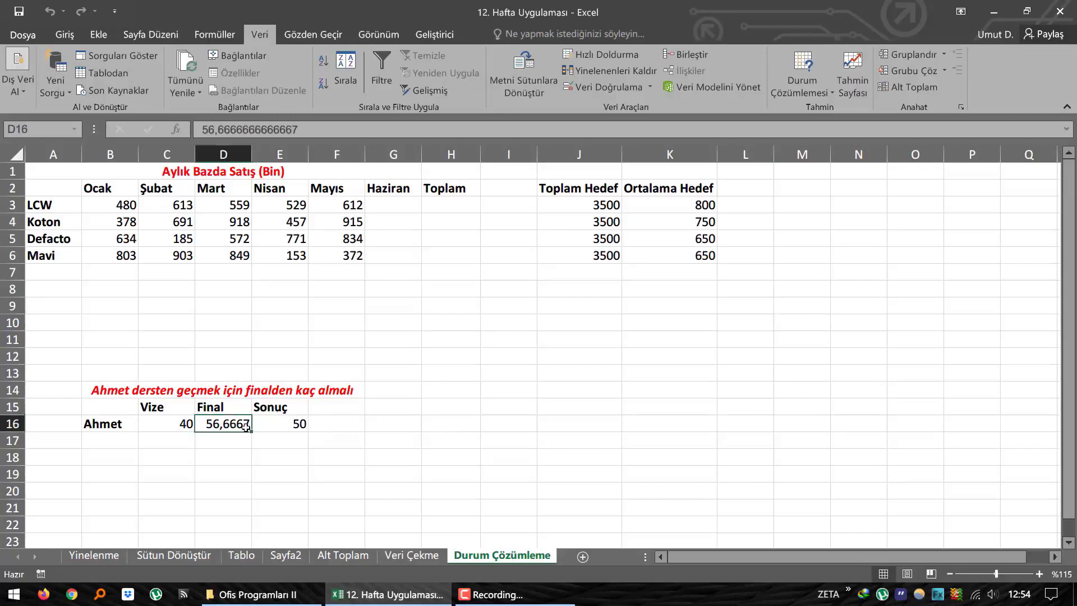
pyautogui.press('Delete')
pyautogui.click(272, 419)
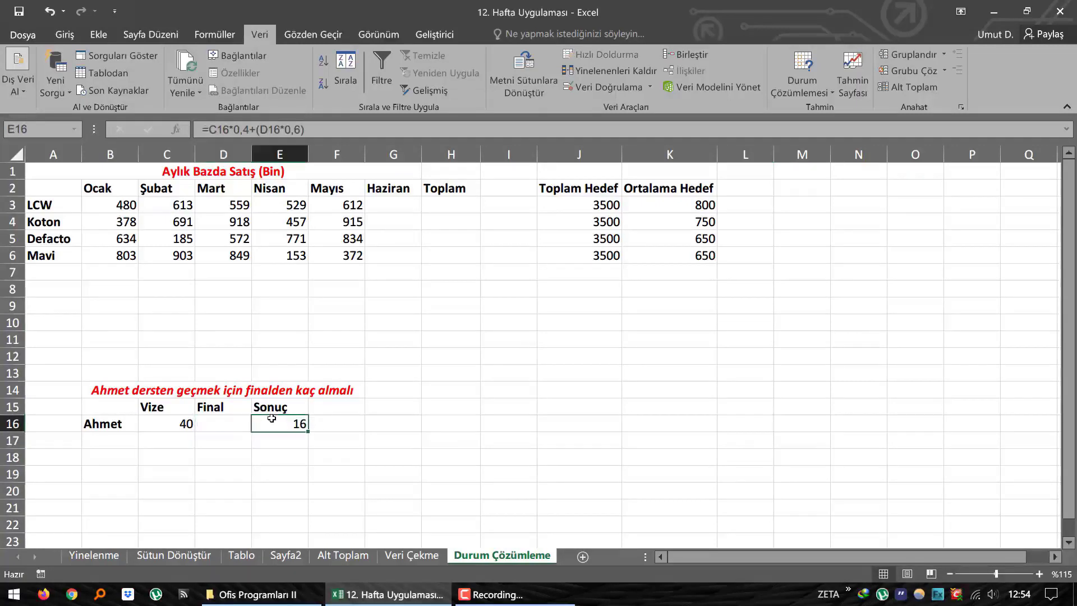
pyautogui.press('Delete')
pyautogui.click(484, 274)
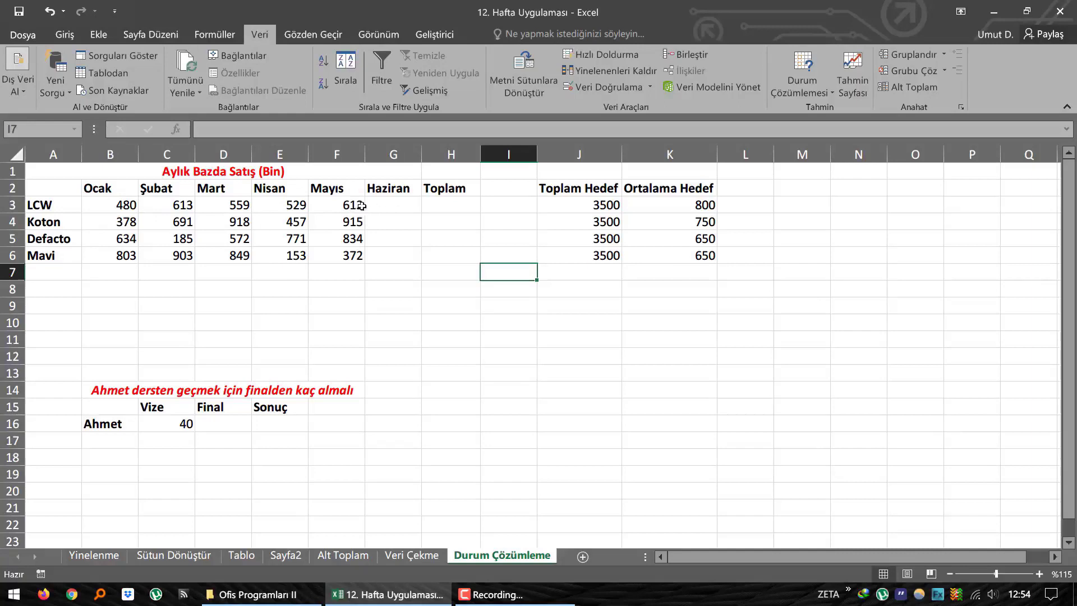
pyautogui.click(469, 205)
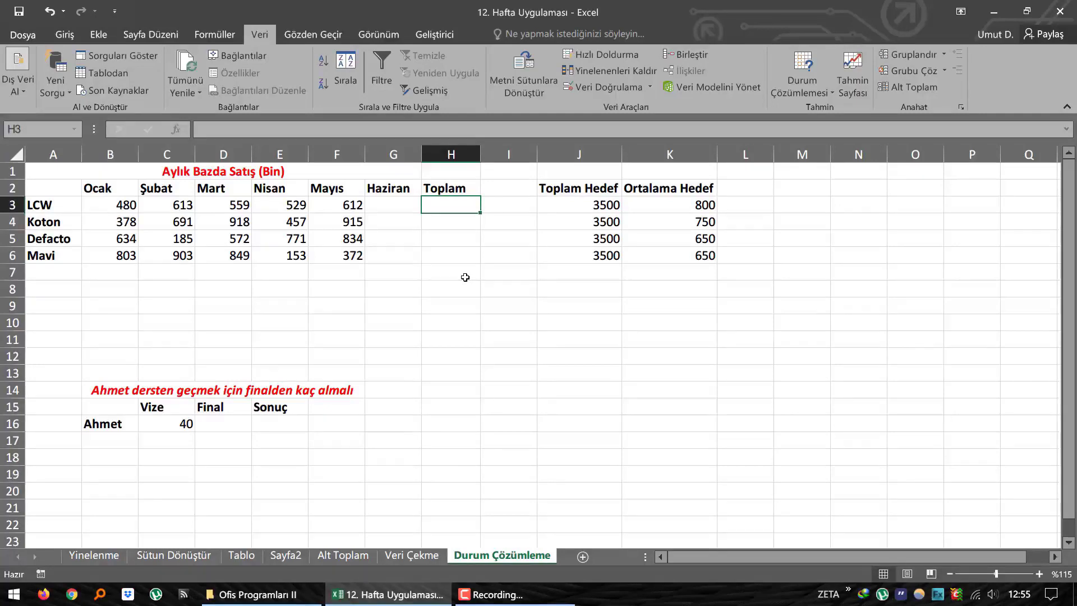
pyautogui.write('=to')
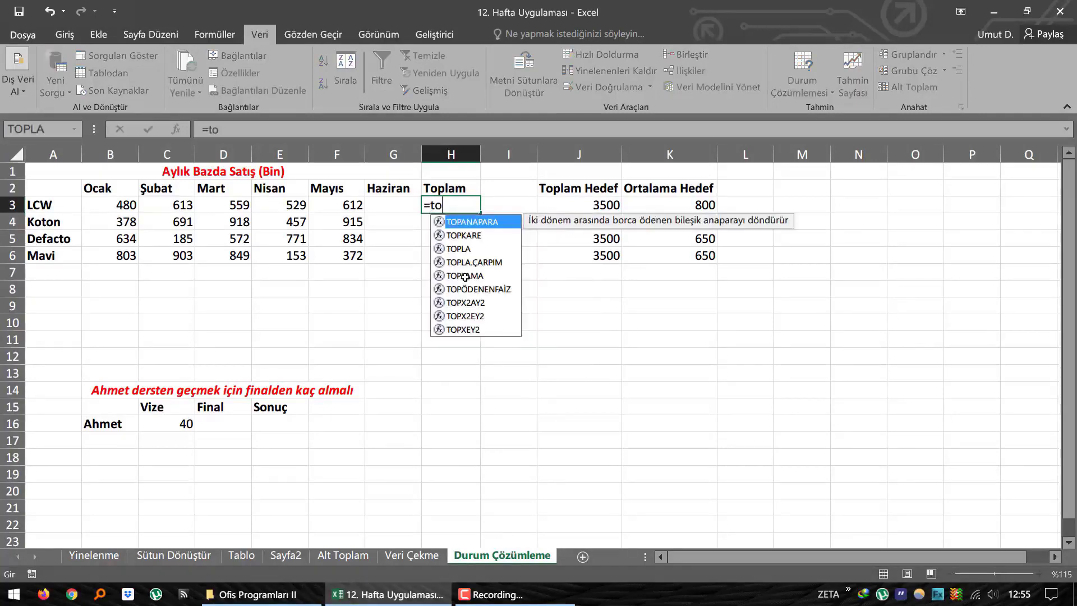
pyautogui.write('pla')
pyautogui.press('Tab')
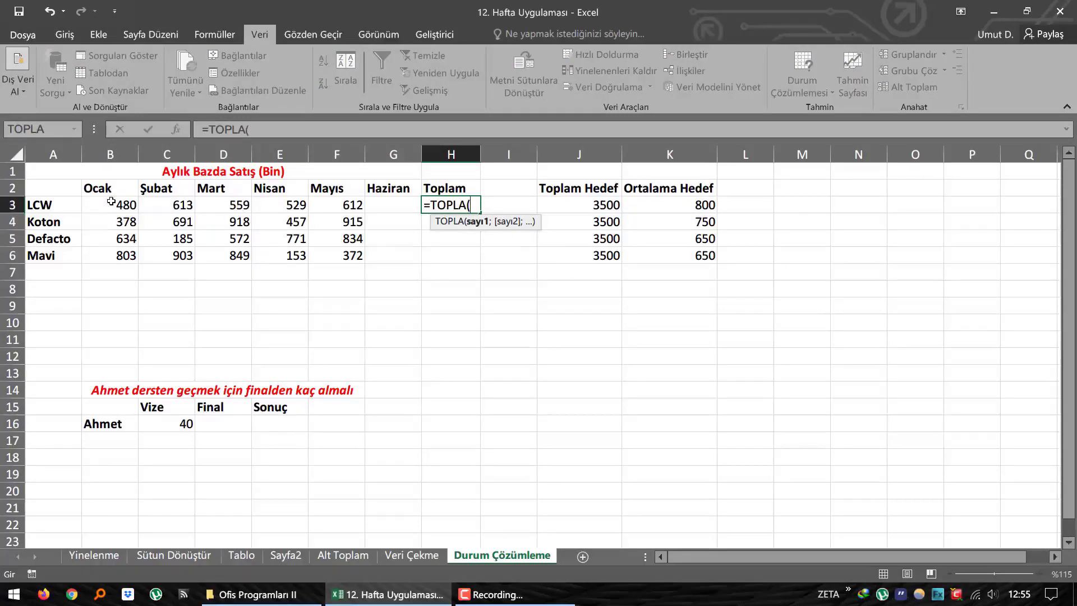
pyautogui.moveTo(112, 204); pyautogui.dragTo(387, 209)
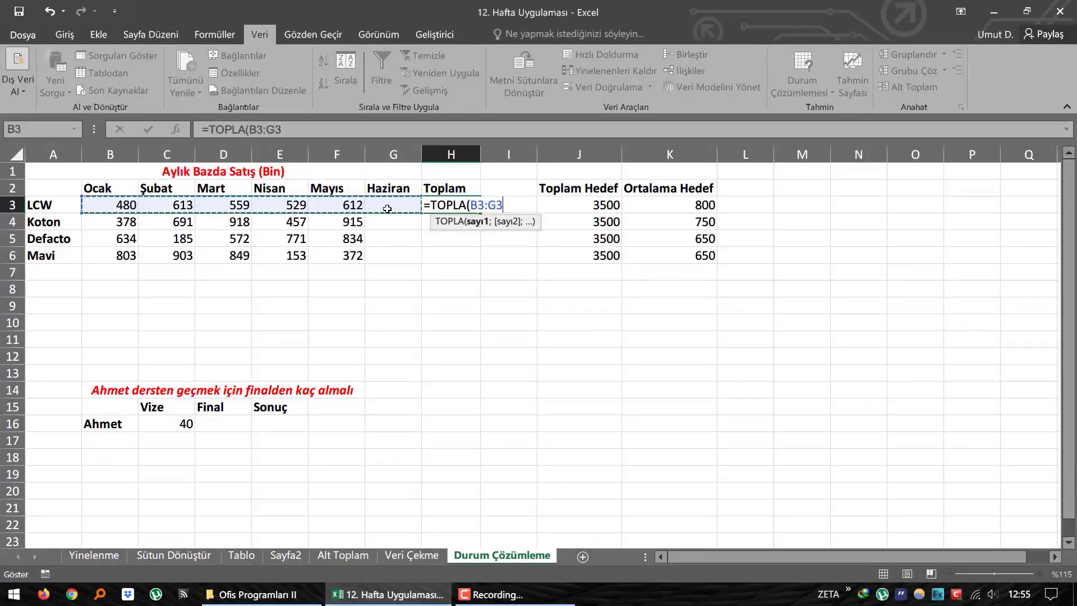
pyautogui.press('Return')
pyautogui.click(477, 206)
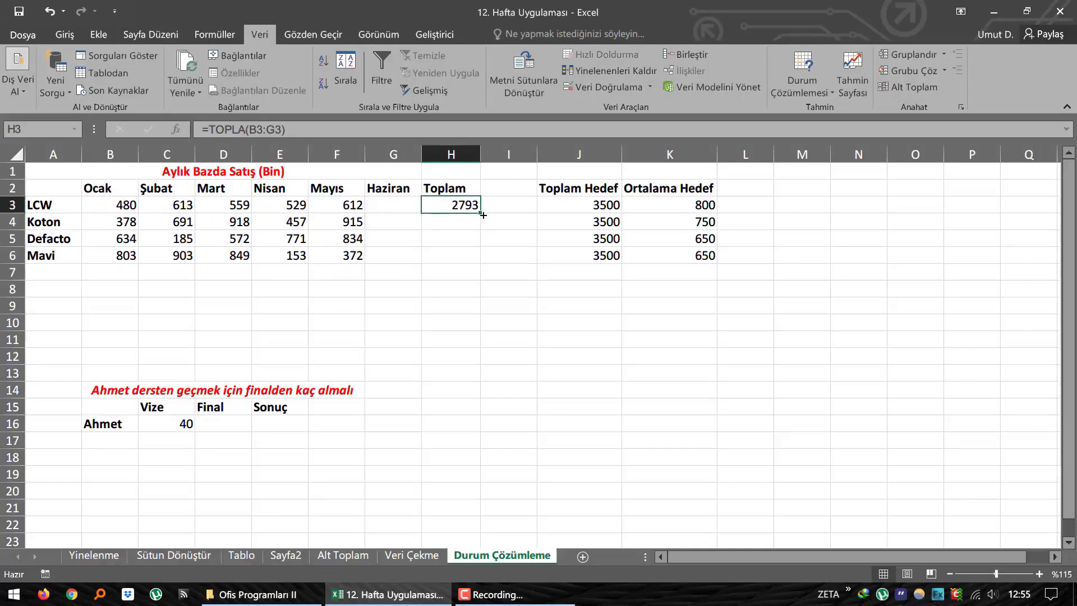
pyautogui.moveTo(480, 213); pyautogui.dragTo(474, 264)
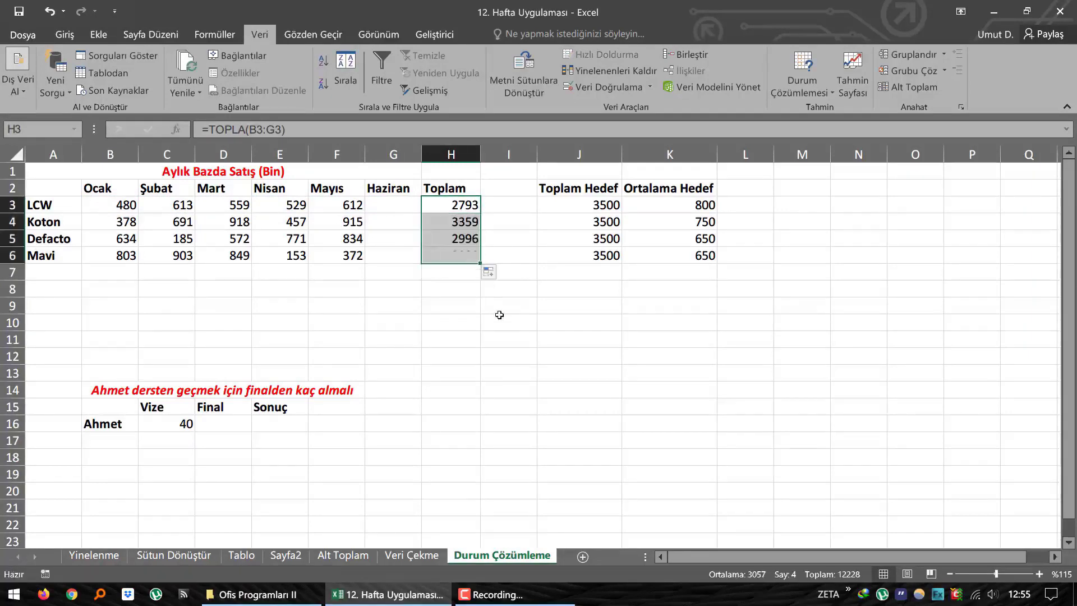
pyautogui.click(536, 329)
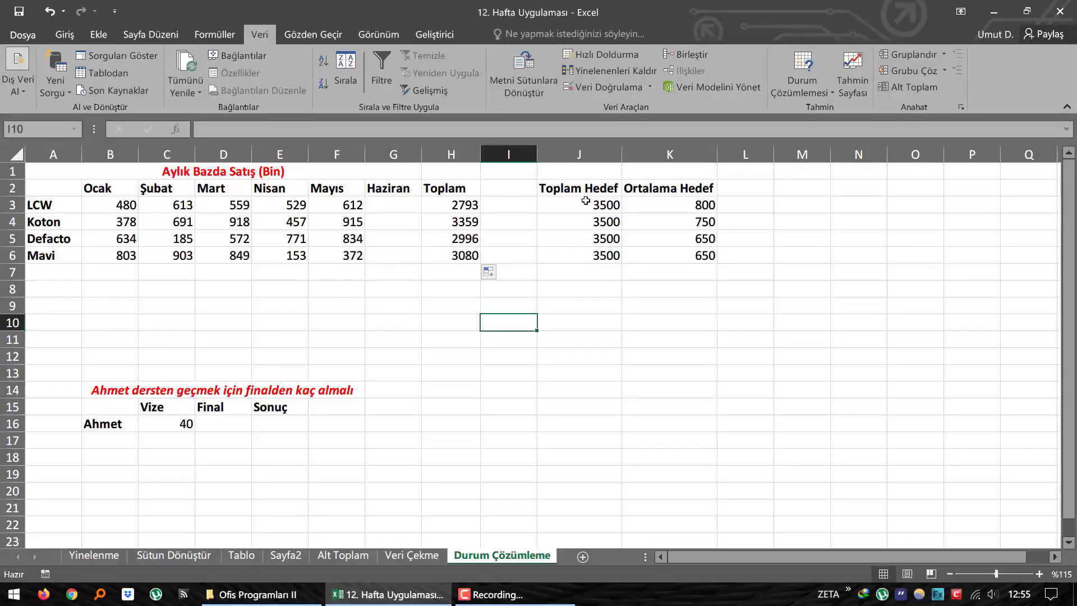
pyautogui.click(607, 203)
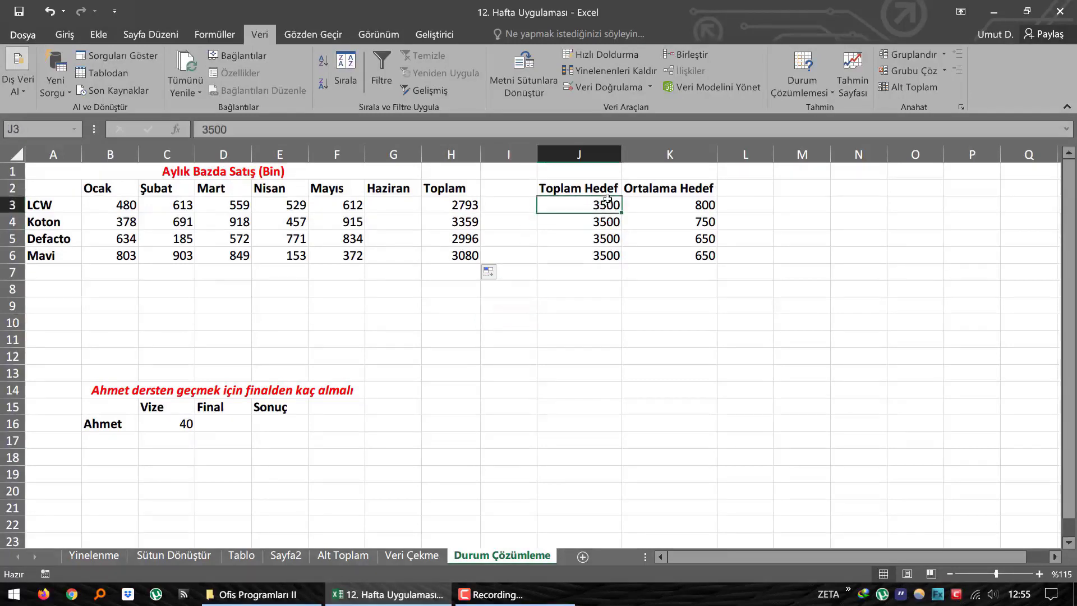
pyautogui.click(605, 220)
pyautogui.click(605, 238)
pyautogui.click(605, 255)
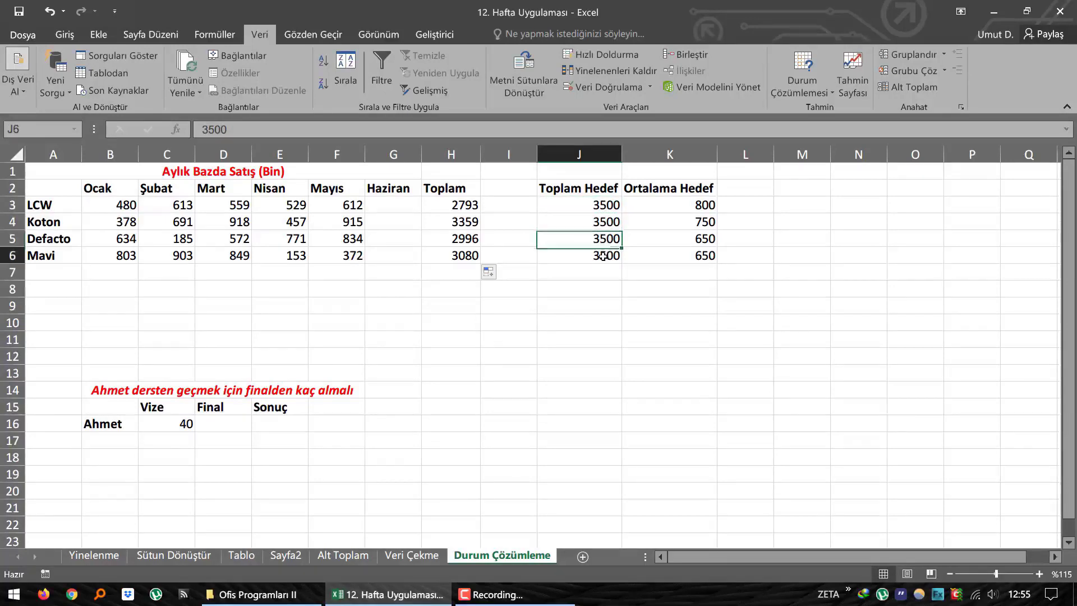
pyautogui.click(599, 206)
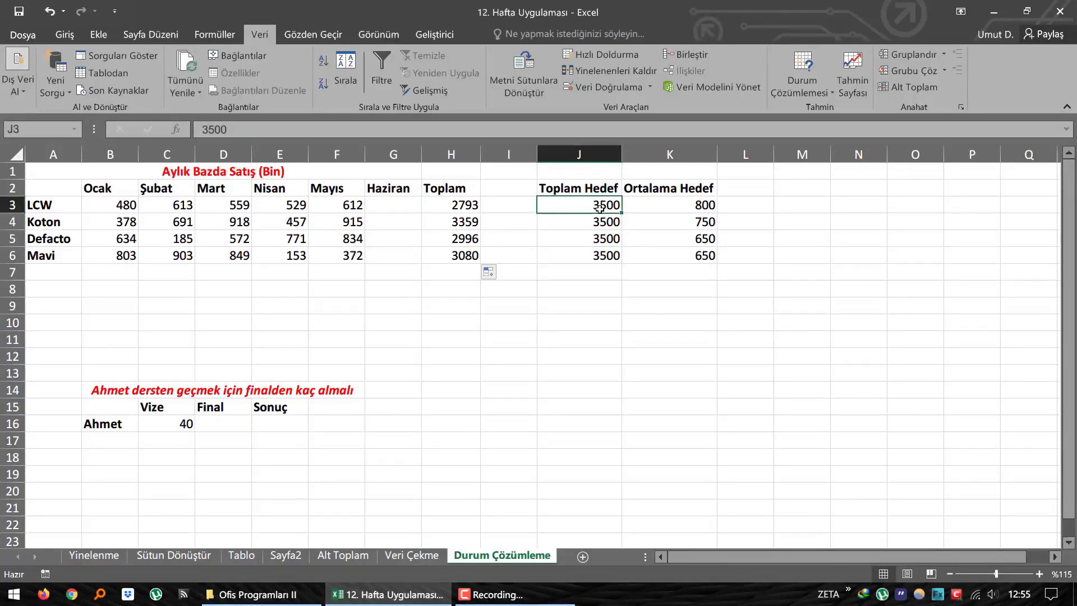
pyautogui.click(468, 206)
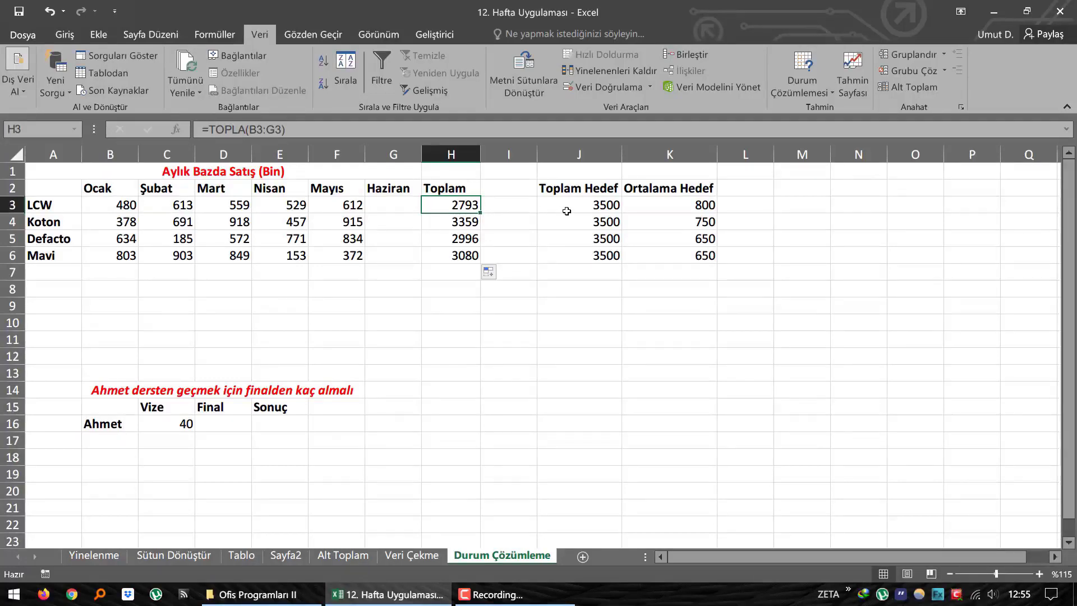
pyautogui.click(399, 209)
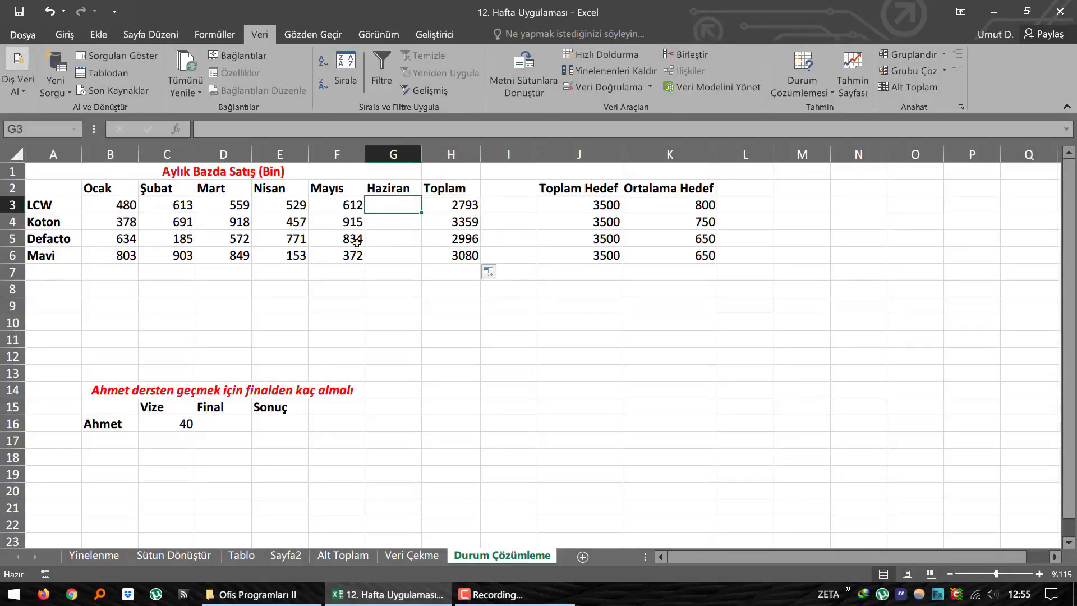
pyautogui.click(454, 223)
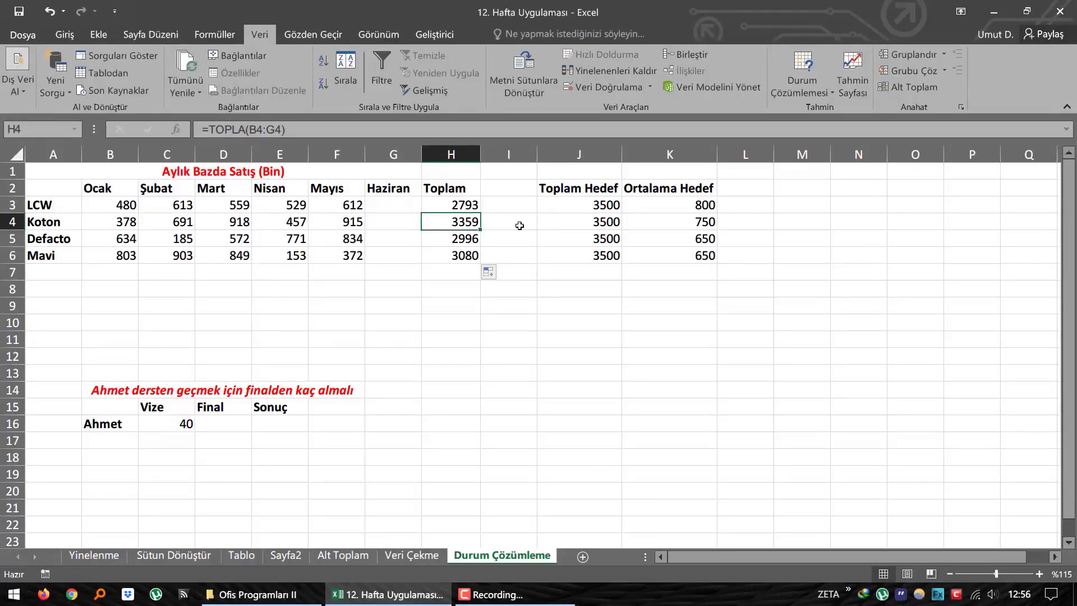
pyautogui.click(547, 223)
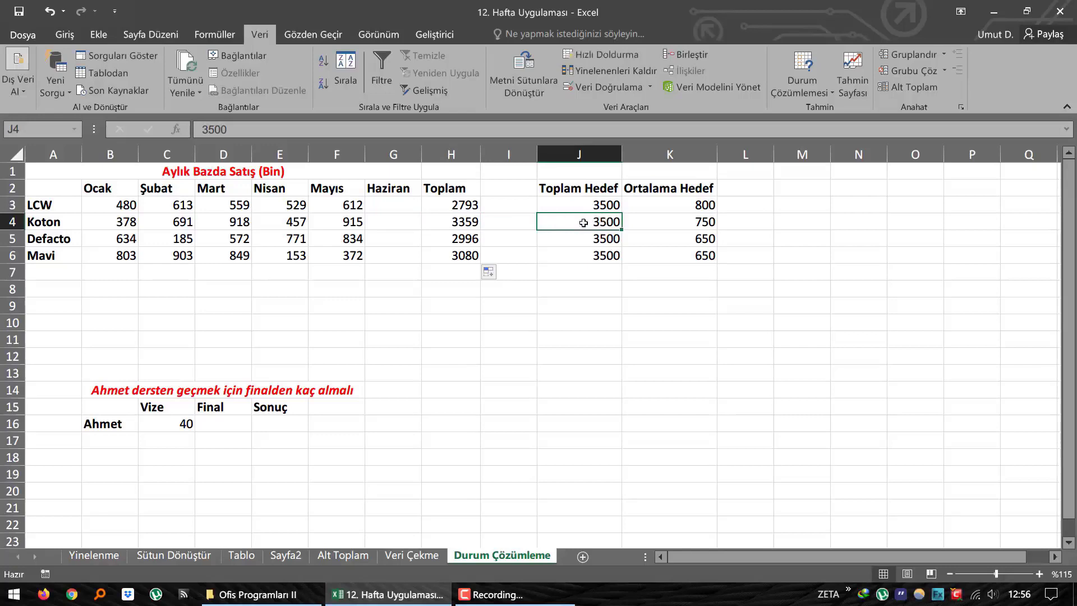
pyautogui.click(384, 221)
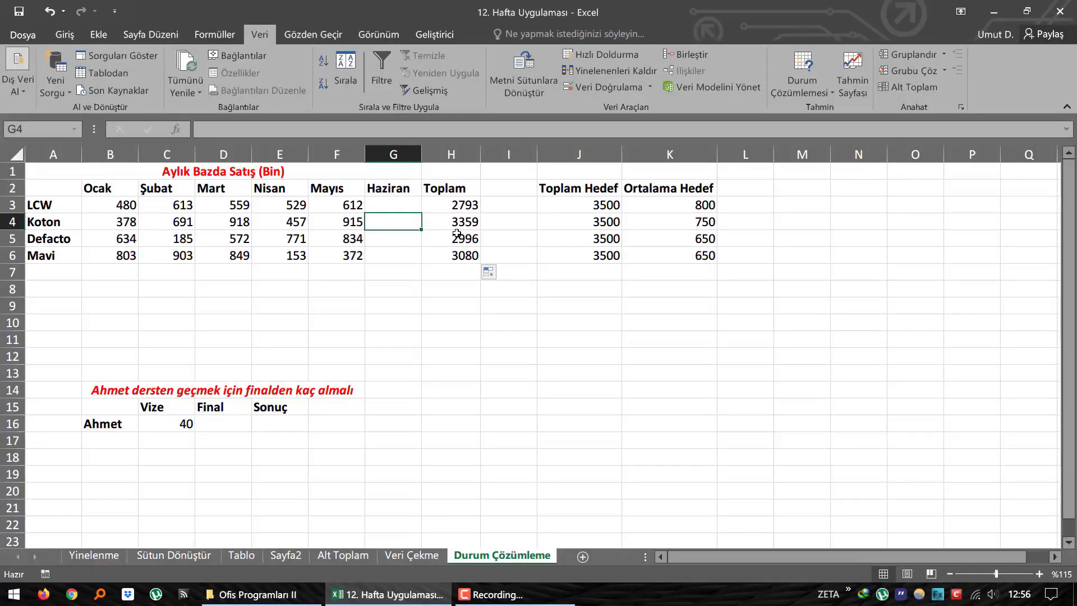
pyautogui.moveTo(650, 205); pyautogui.dragTo(670, 264)
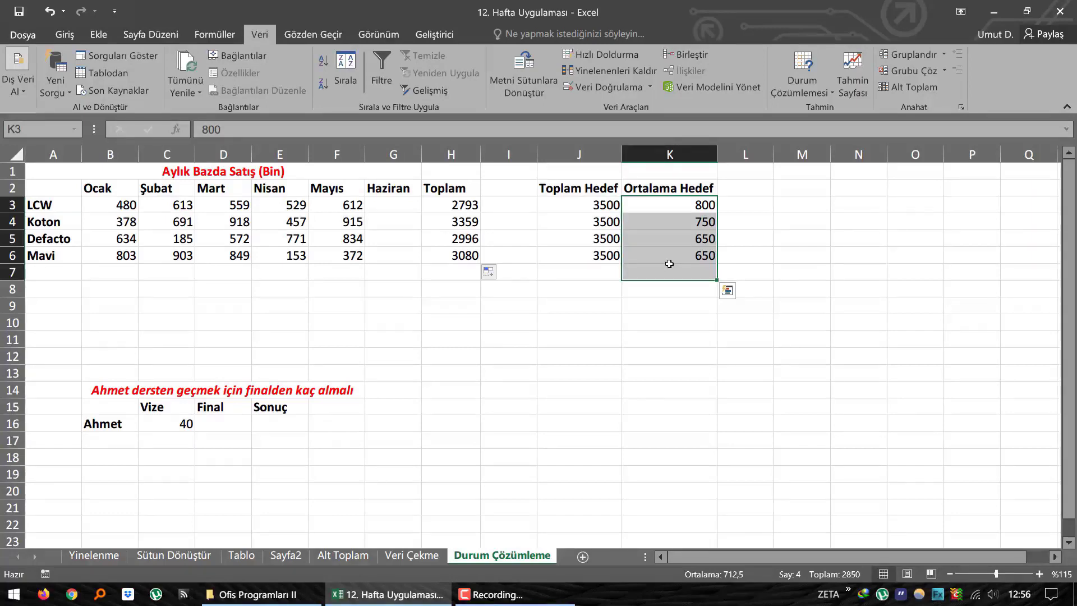
pyautogui.click(687, 206)
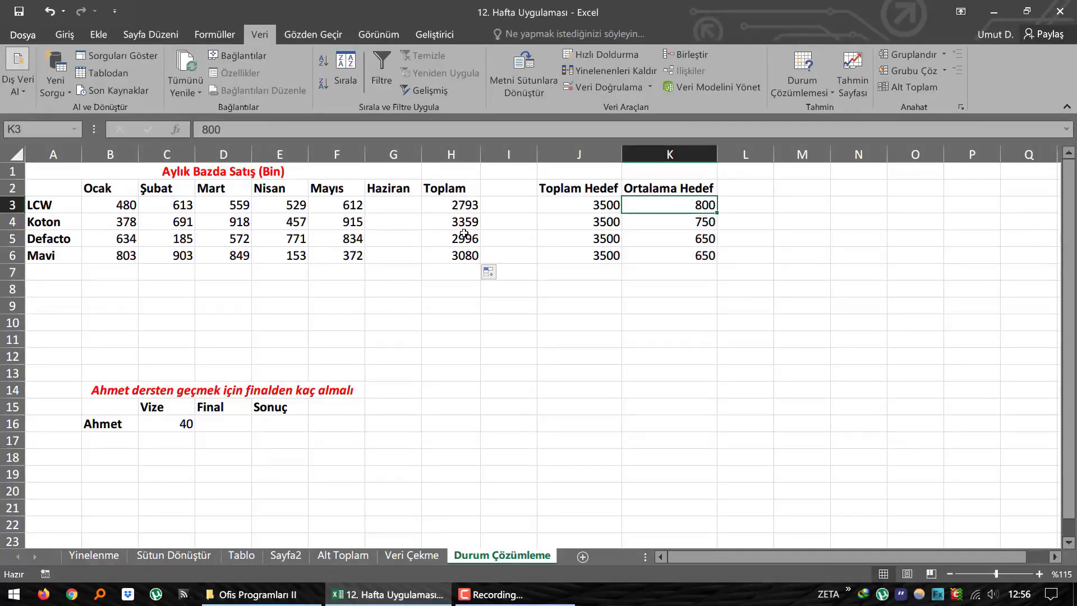
pyautogui.click(466, 205)
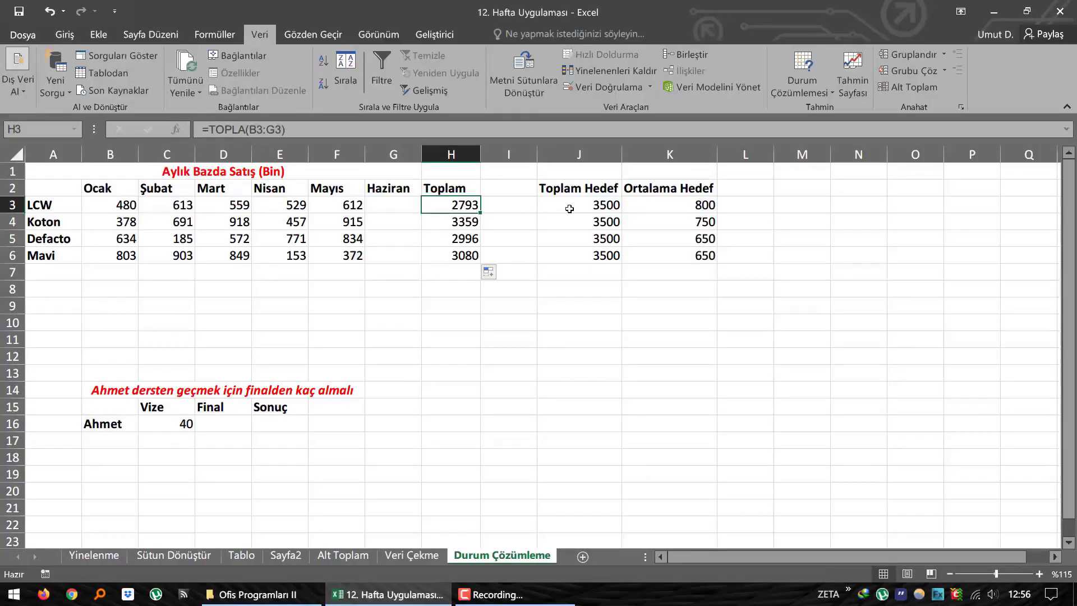
pyautogui.click(569, 209)
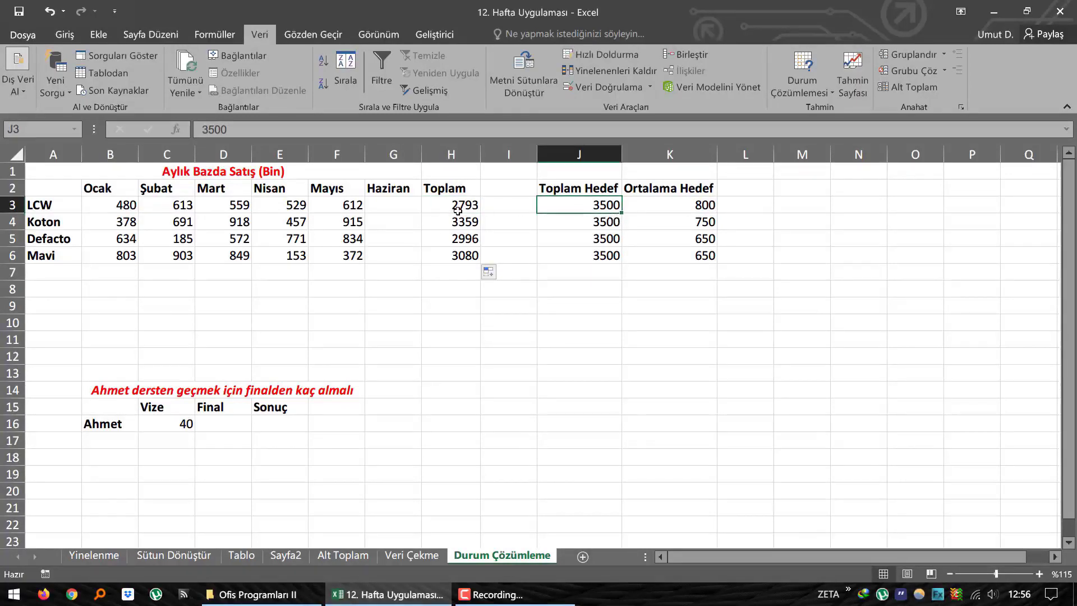
pyautogui.click(403, 208)
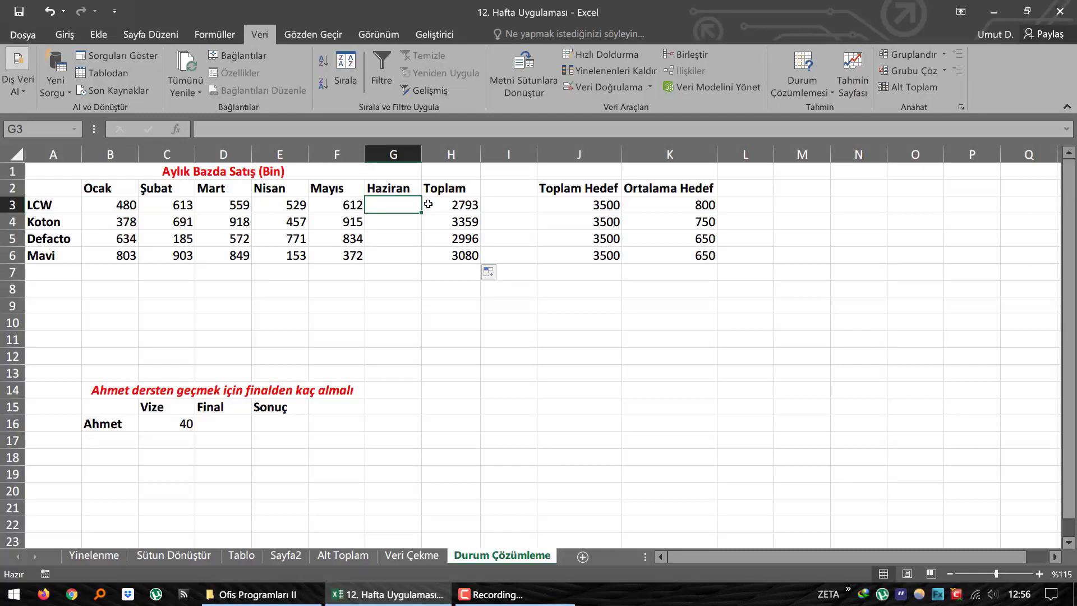
pyautogui.click(447, 204)
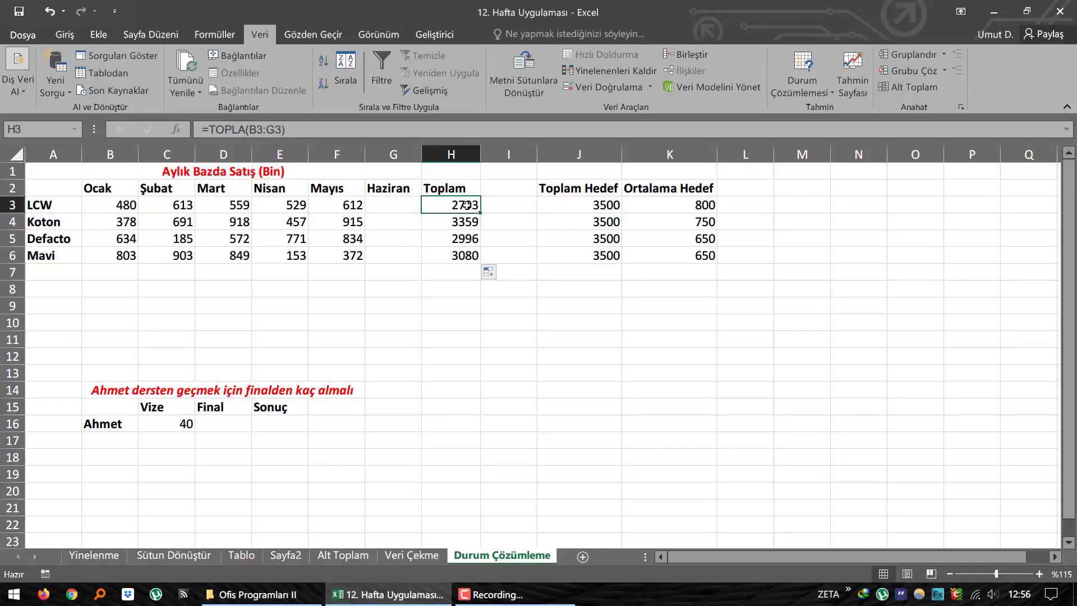
pyautogui.doubleClick(467, 205)
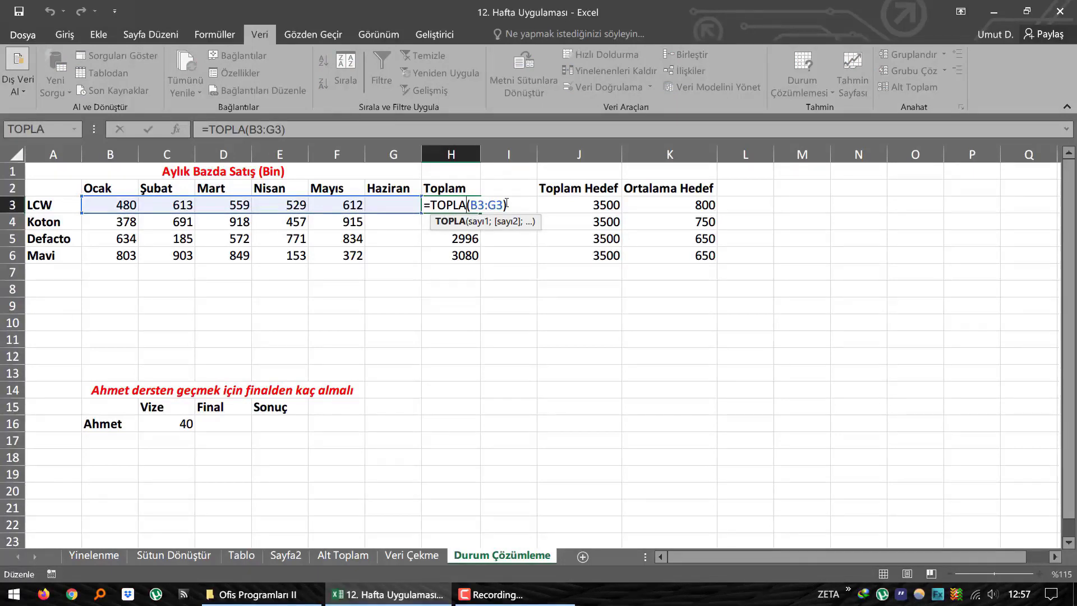
pyautogui.hotkey('ctrl', 'Return')
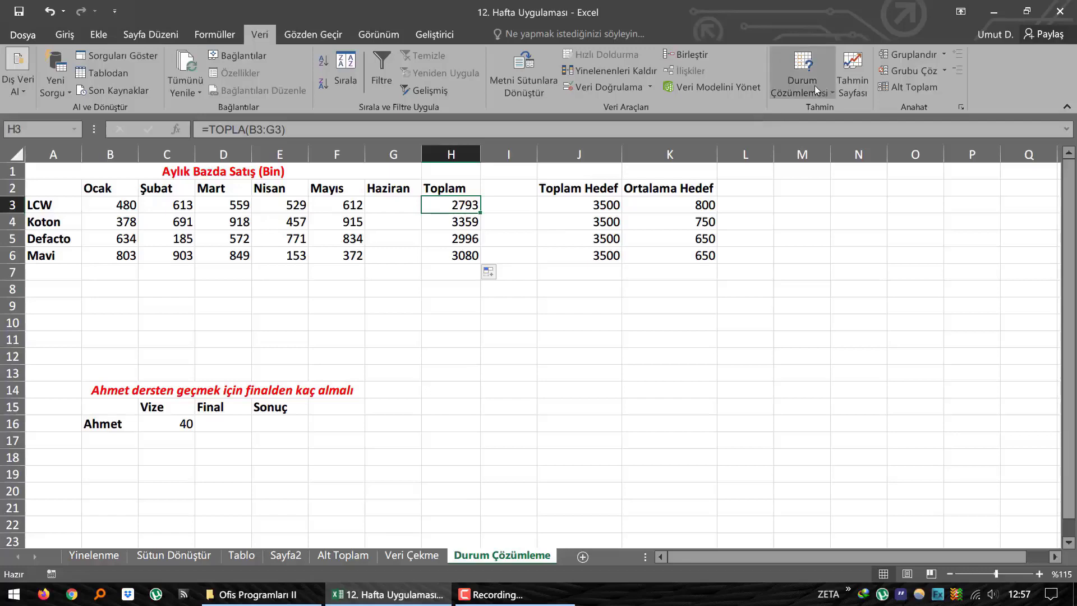
# Step: Goal Seek H3 to 3500 by changing G3, giving LCW June sales of 707
pyautogui.click(816, 89)
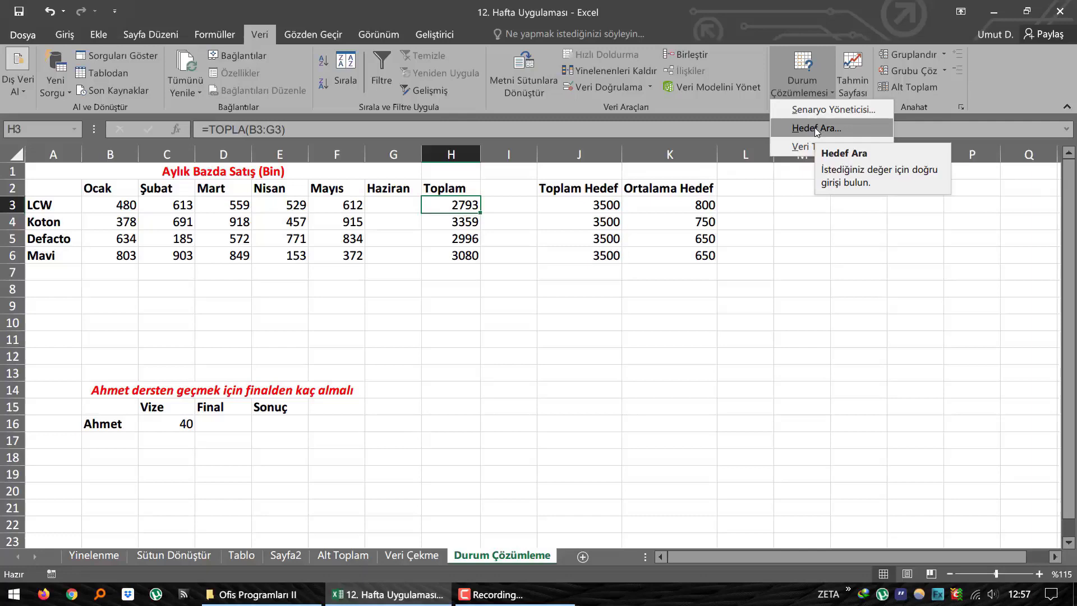
pyautogui.click(847, 129)
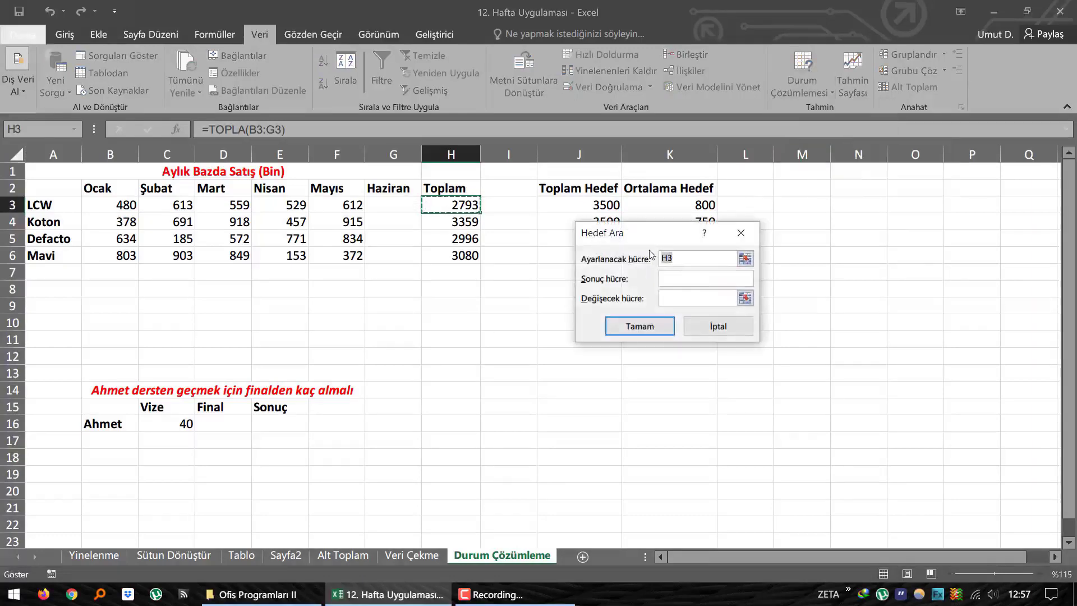
pyautogui.moveTo(653, 237); pyautogui.dragTo(587, 284)
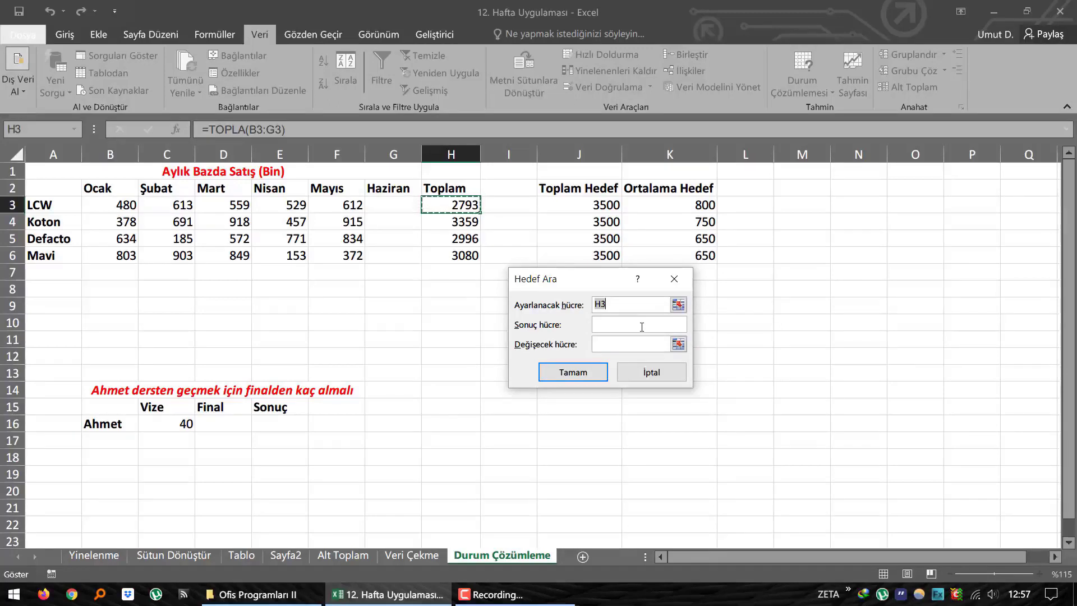
pyautogui.press('BackSpace')
pyautogui.click(460, 204)
pyautogui.click(603, 325)
pyautogui.write('35')
pyautogui.write('00')
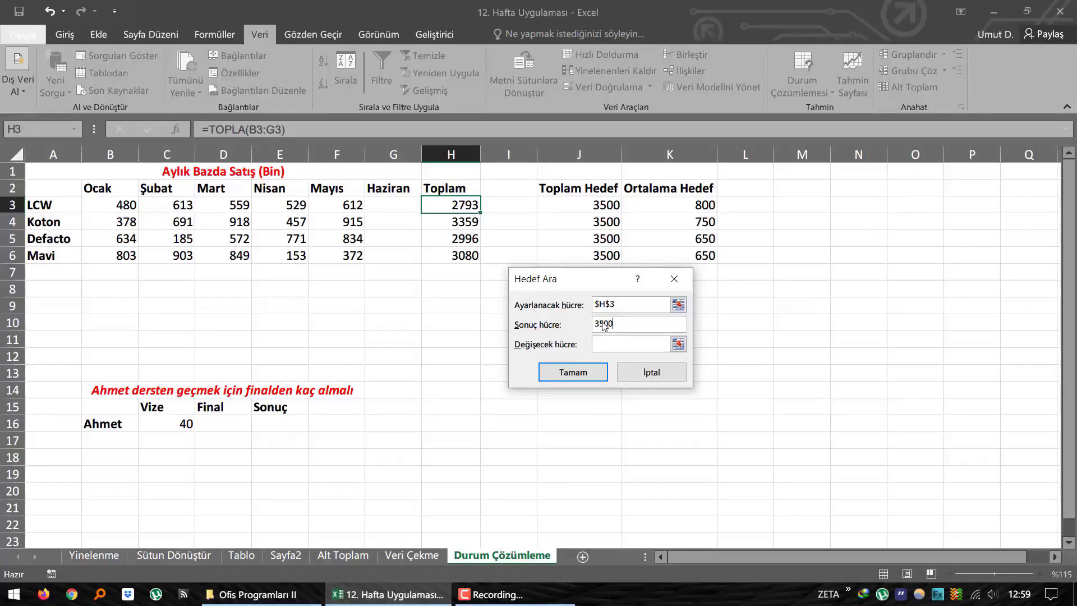
pyautogui.click(606, 344)
pyautogui.click(393, 203)
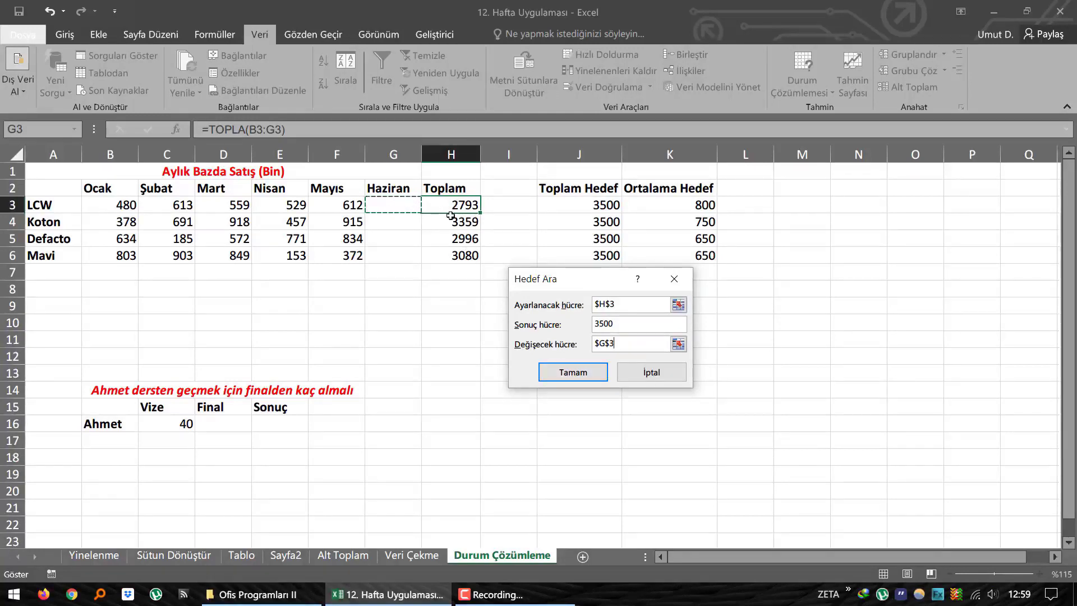
pyautogui.click(571, 376)
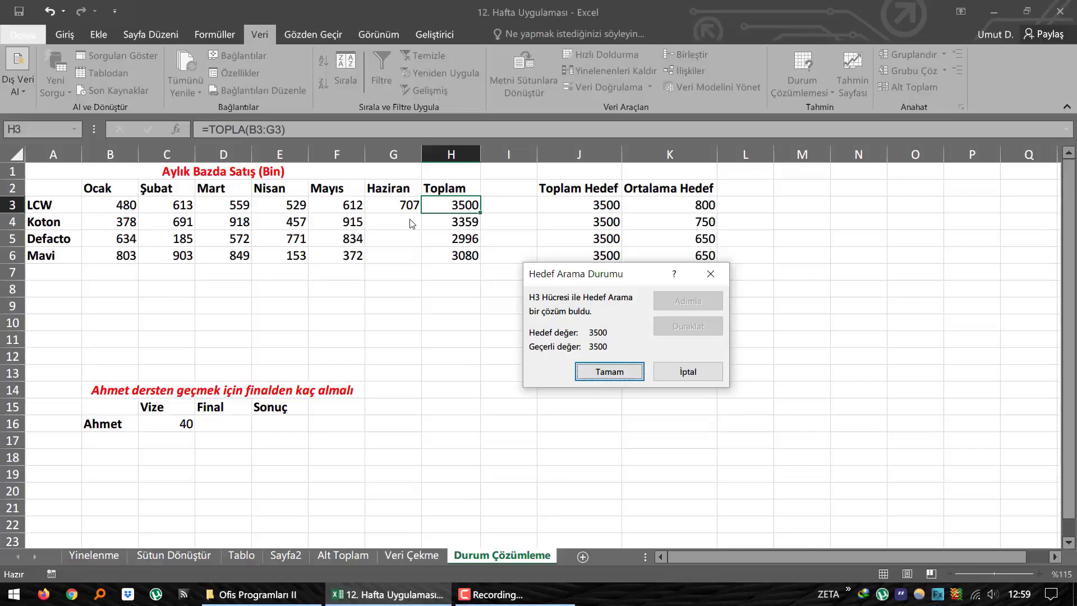
pyautogui.click(631, 373)
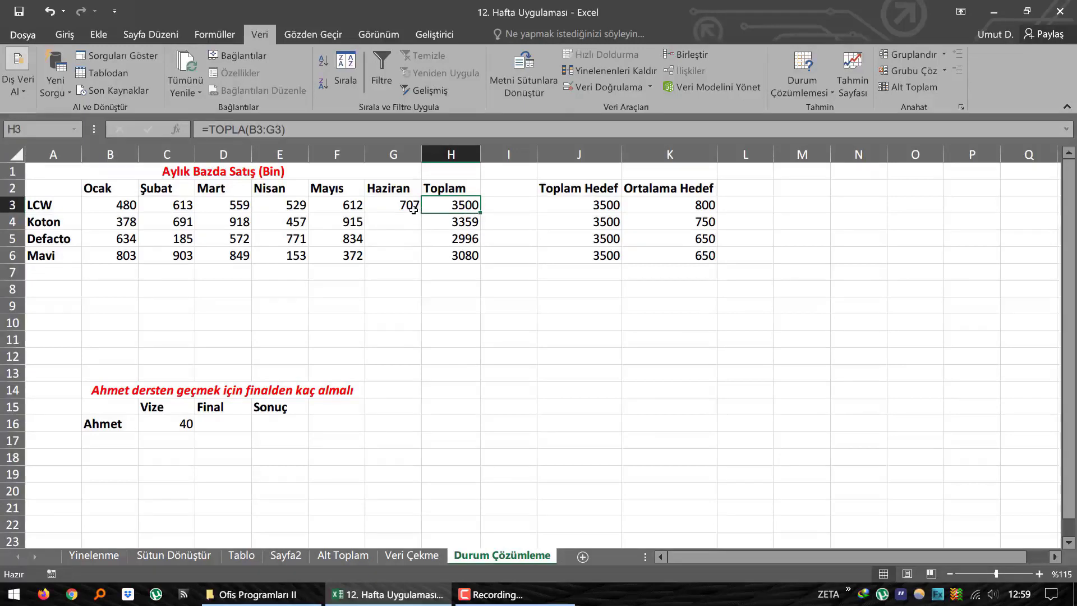
# Step: Insert a new column I before the targets, headed 'Ortalama'
pyautogui.click(416, 226)
pyautogui.click(803, 92)
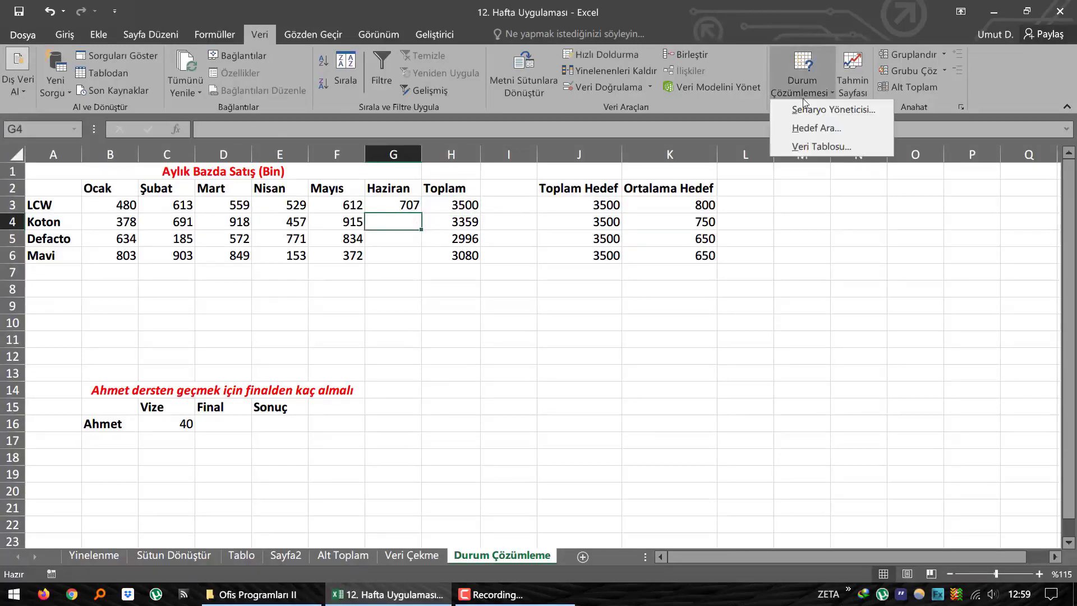
pyautogui.click(803, 93)
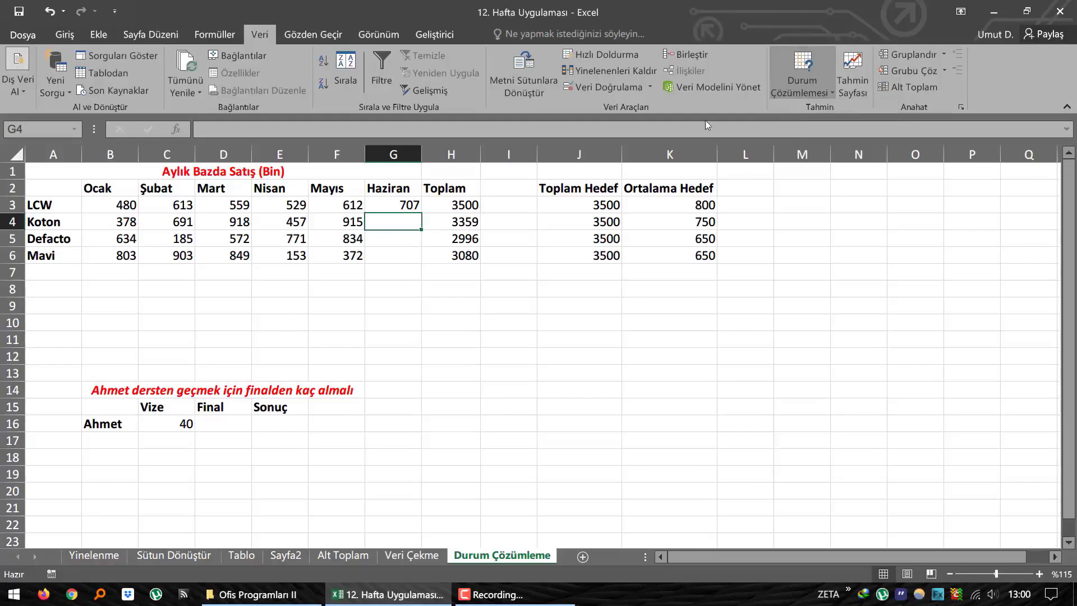
pyautogui.click(527, 153)
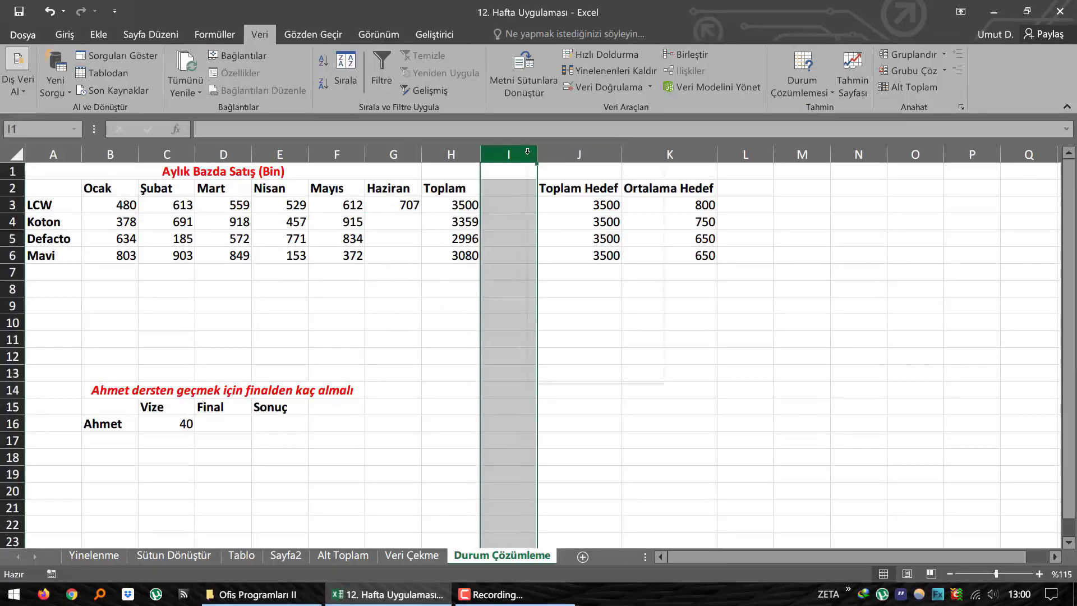
pyautogui.rightClick(527, 153)
pyautogui.click(571, 260)
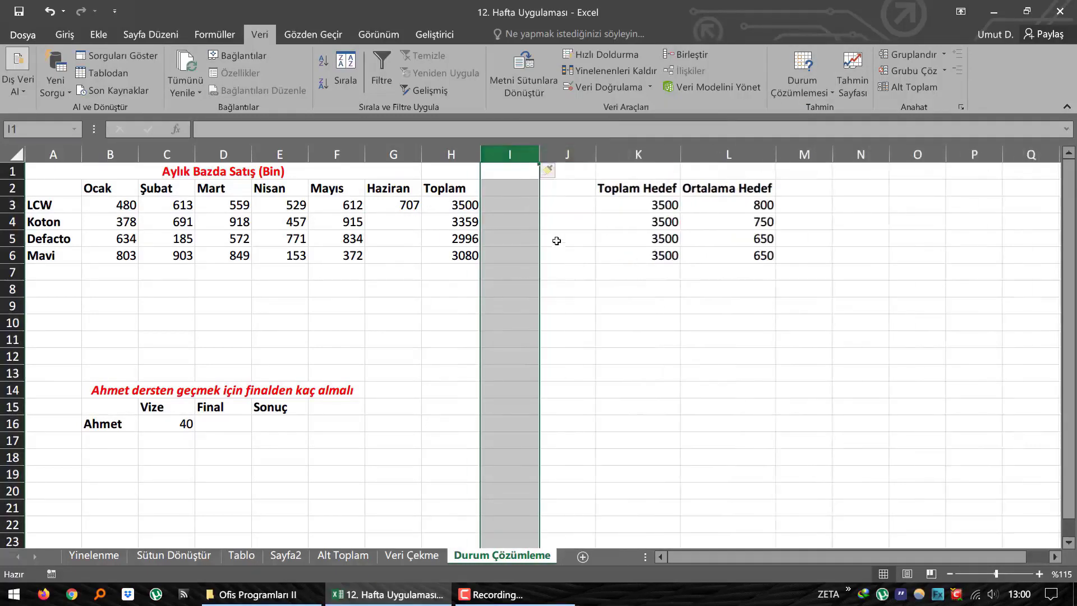
pyautogui.click(516, 188)
pyautogui.write('Ortal')
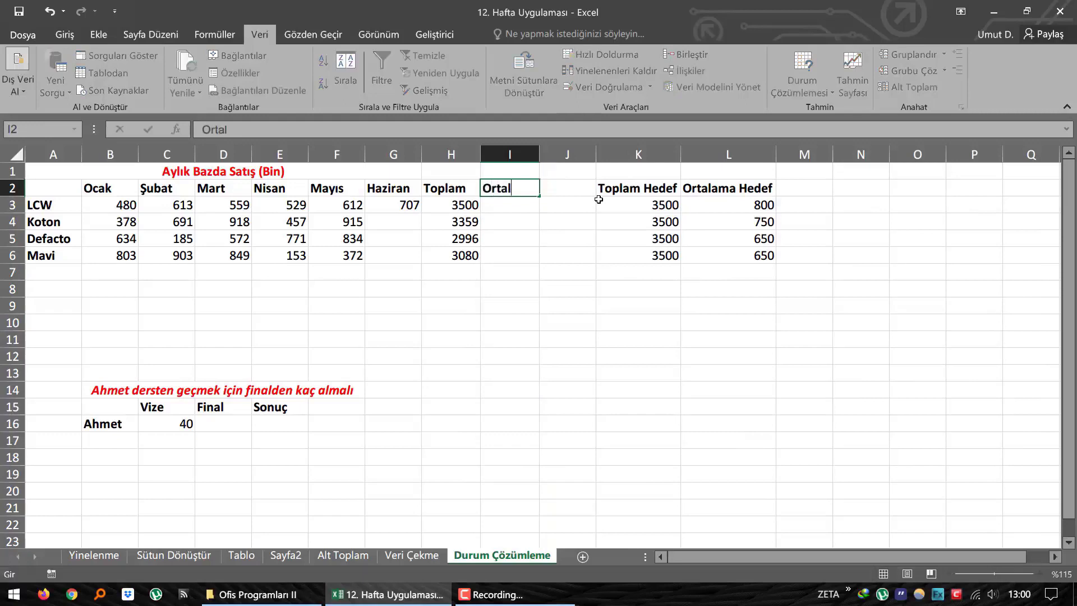
pyautogui.write('ama')
pyautogui.press('Return')
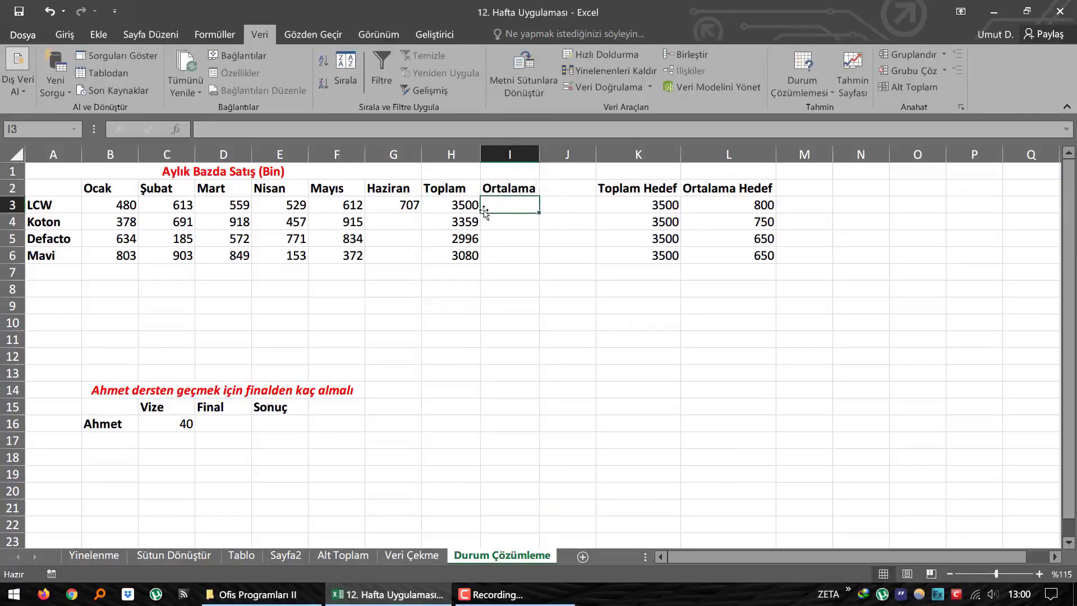
# Step: Clear LCW's 707 June value and enter =ORTALAMA(B3:G3) in I3, showing 558,6
pyautogui.click(401, 204)
pyautogui.press('Delete')
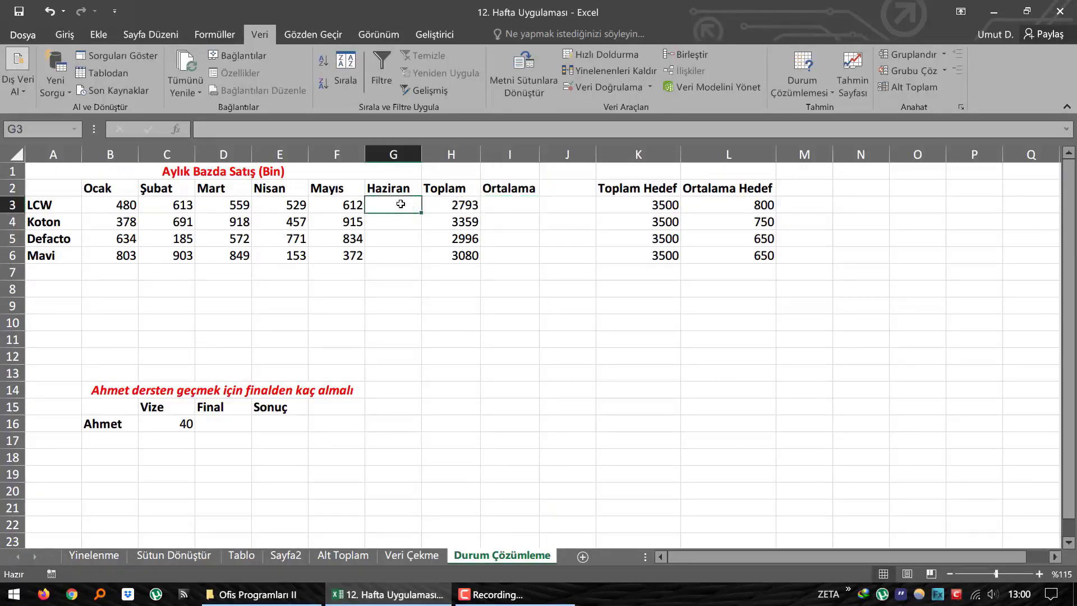
pyautogui.click(497, 205)
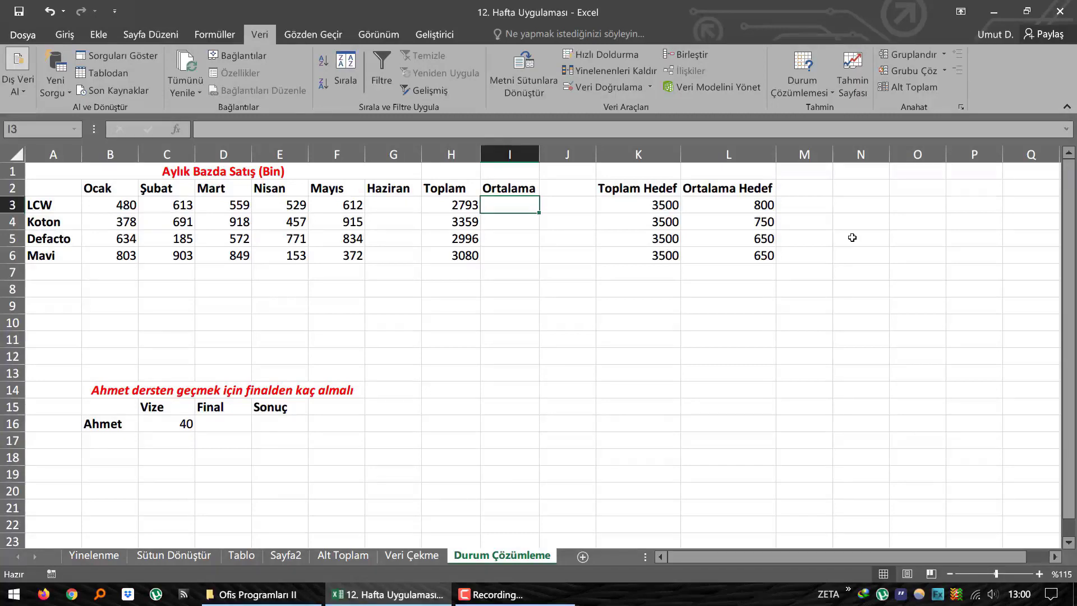
pyautogui.write('=ort')
pyautogui.press('Tab')
pyautogui.moveTo(120, 205); pyautogui.dragTo(408, 202)
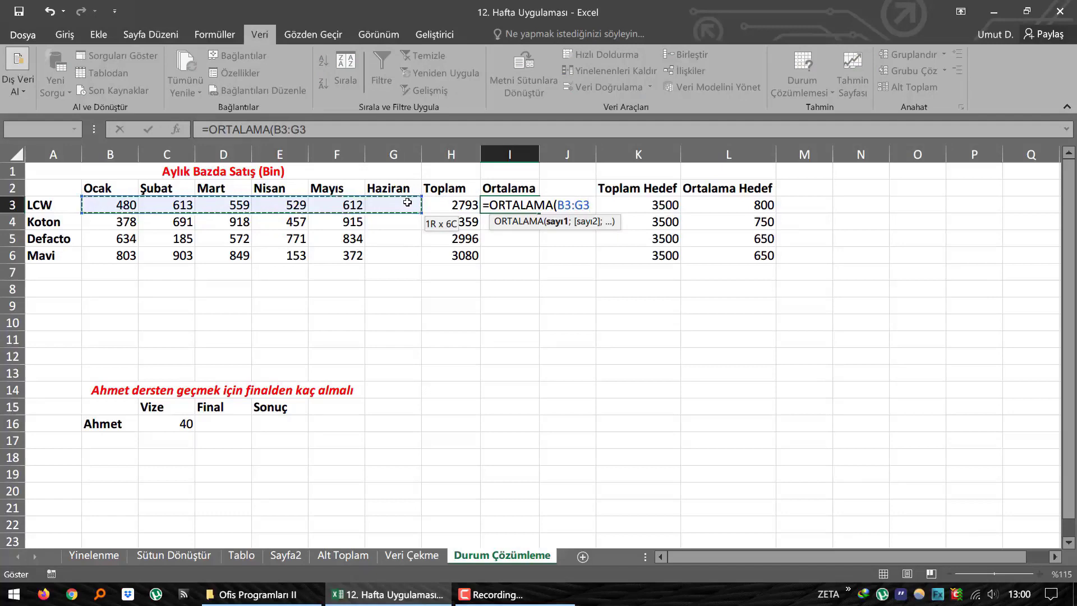
pyautogui.press('Return')
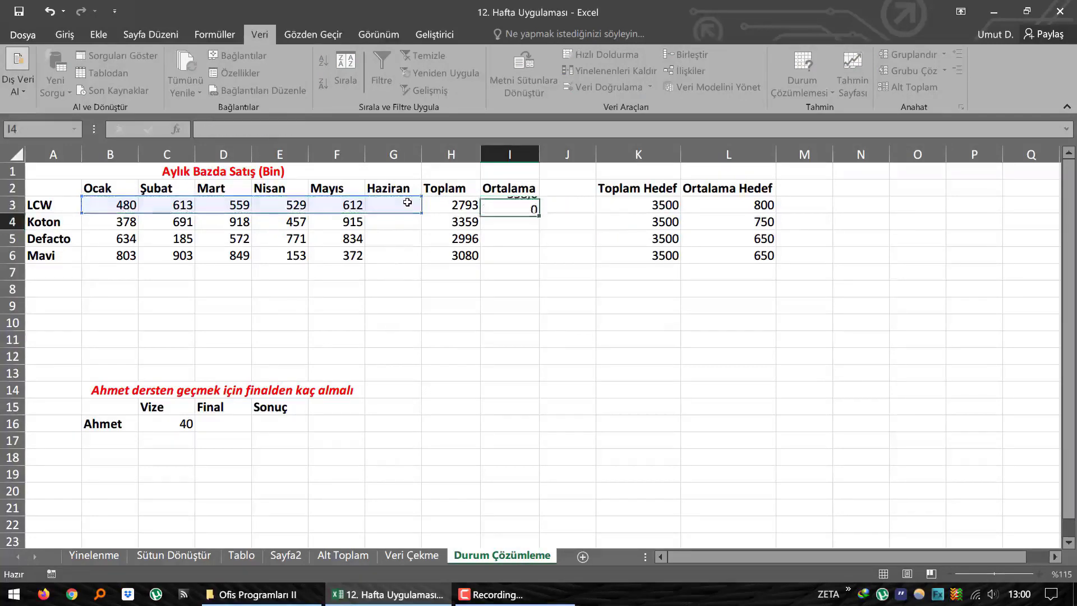
pyautogui.click(515, 205)
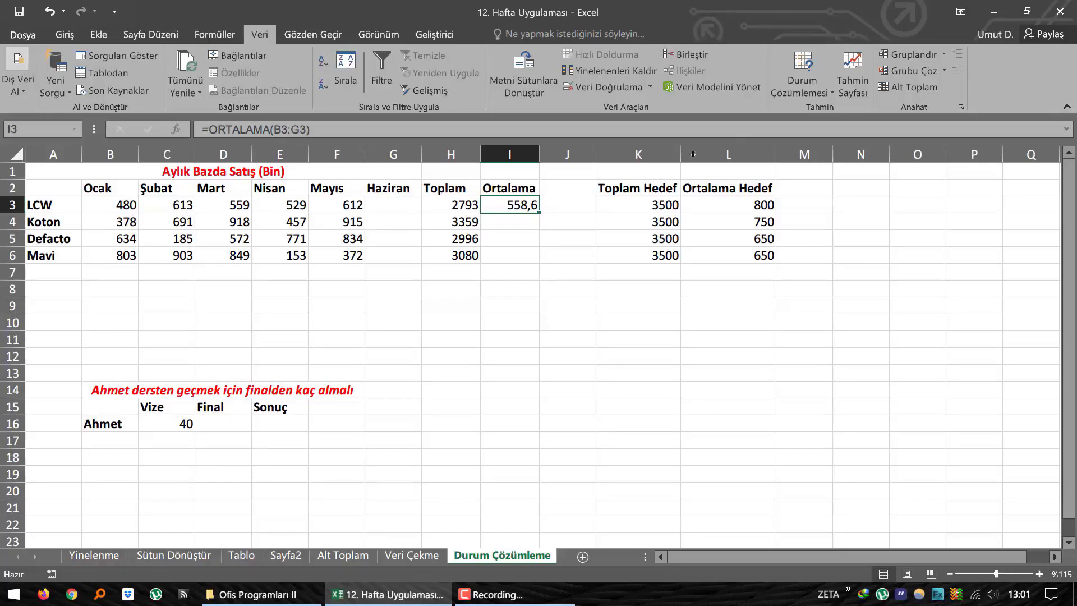
# Step: Goal Seek I3 to 800 by changing G3, producing LCW June sales of 2007
pyautogui.click(797, 89)
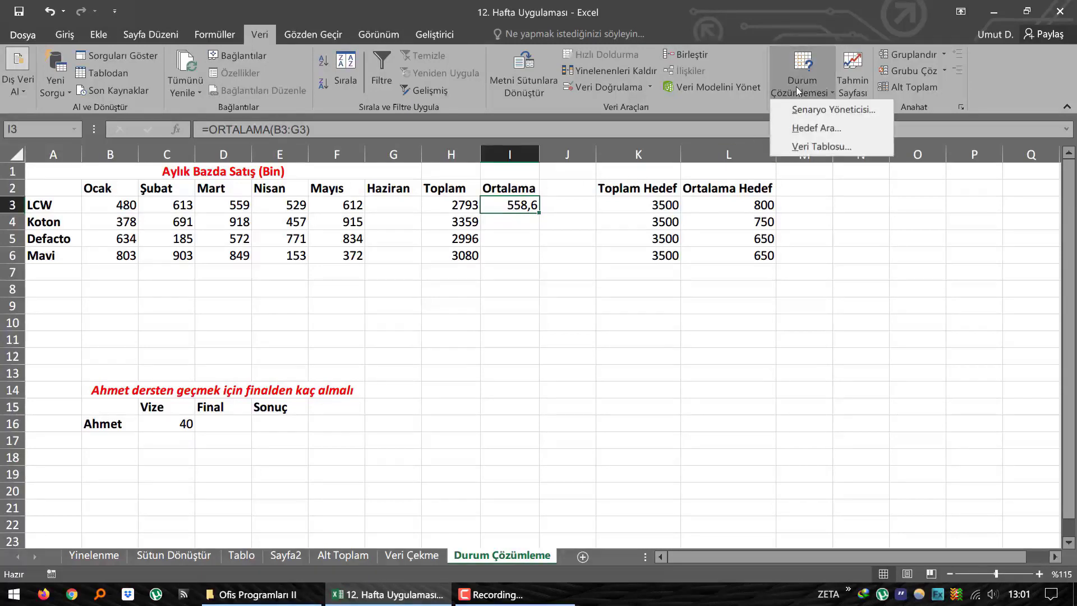
pyautogui.click(812, 127)
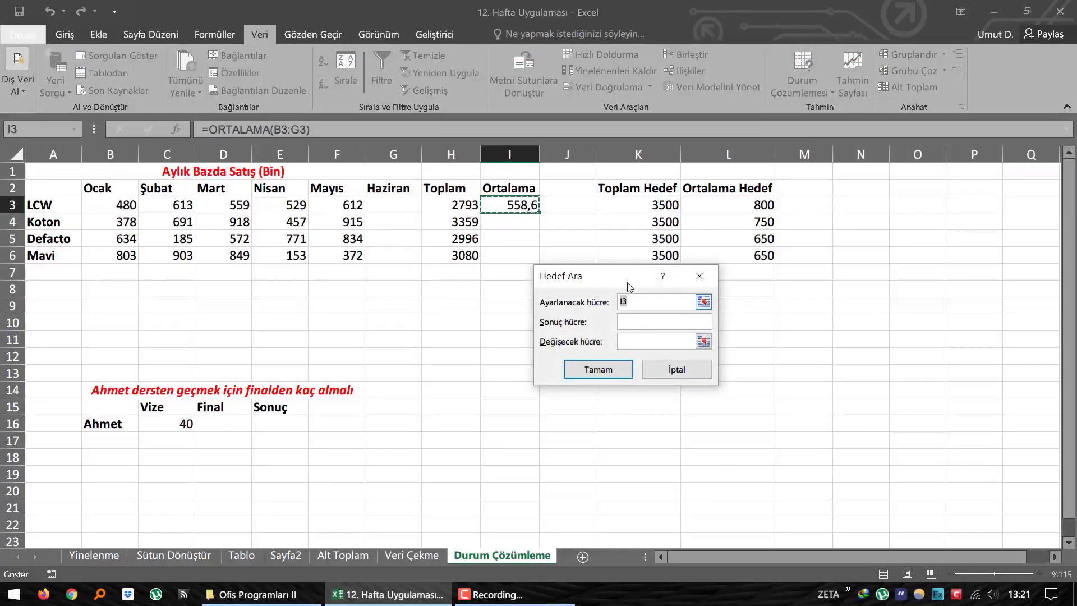
pyautogui.moveTo(630, 281); pyautogui.dragTo(698, 315)
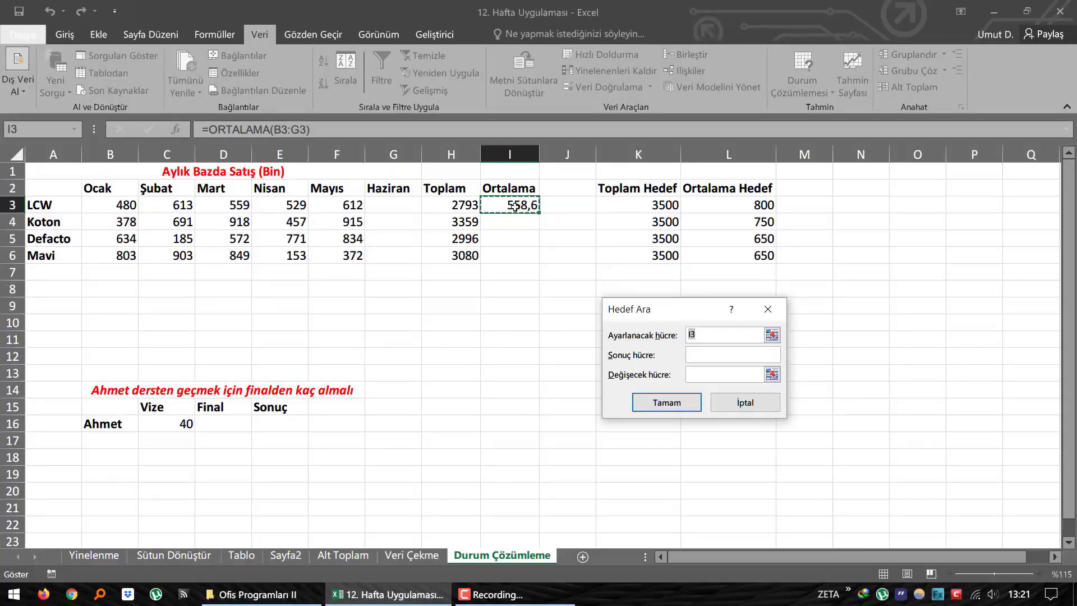
pyautogui.click(695, 357)
pyautogui.write('800')
pyautogui.click(736, 376)
pyautogui.click(412, 209)
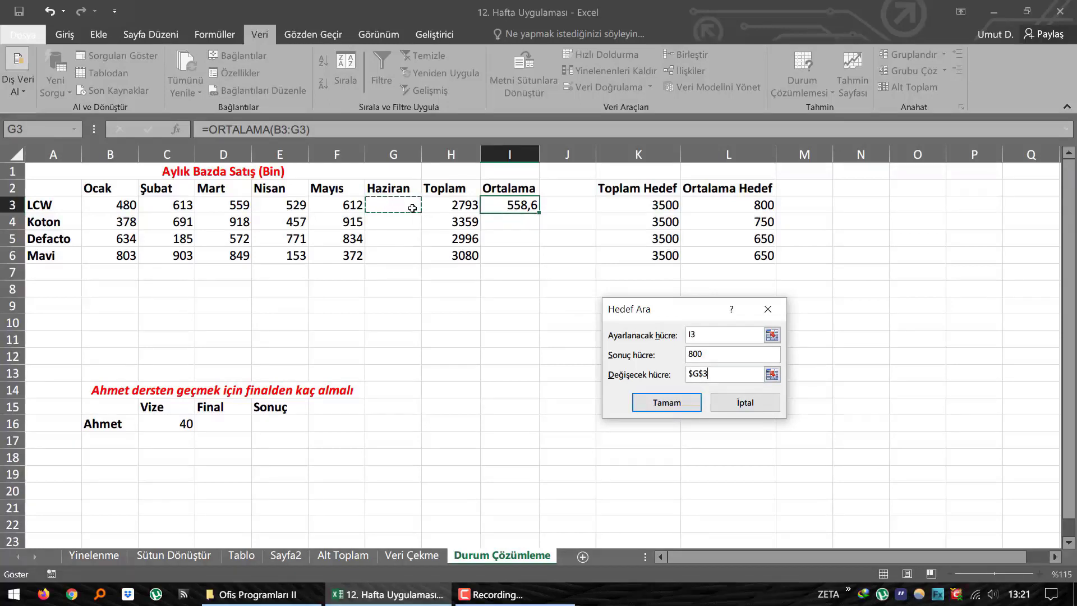
pyautogui.press('Return')
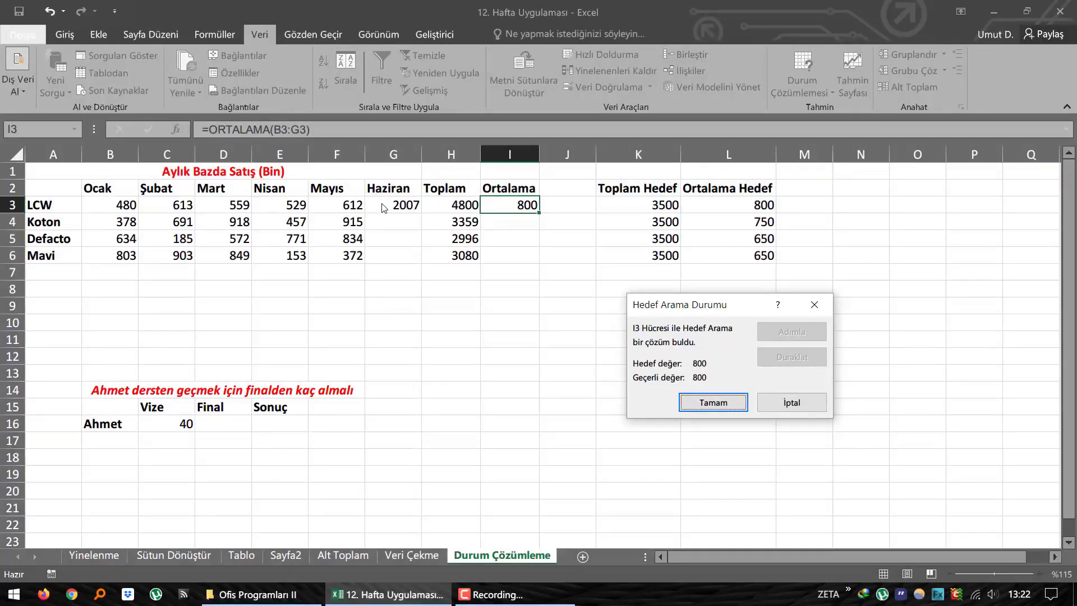
# Step: Accept the Goal Seek result and enter =ORTALAMA(B4:G4) in I4, showing Koton's 671,8
pyautogui.click(711, 402)
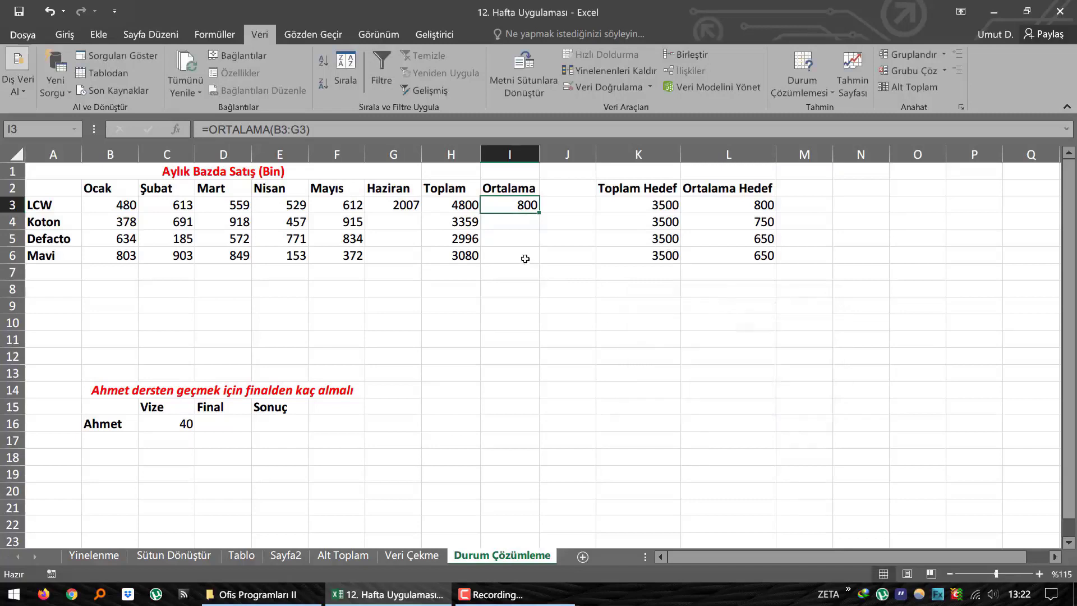
pyautogui.click(519, 224)
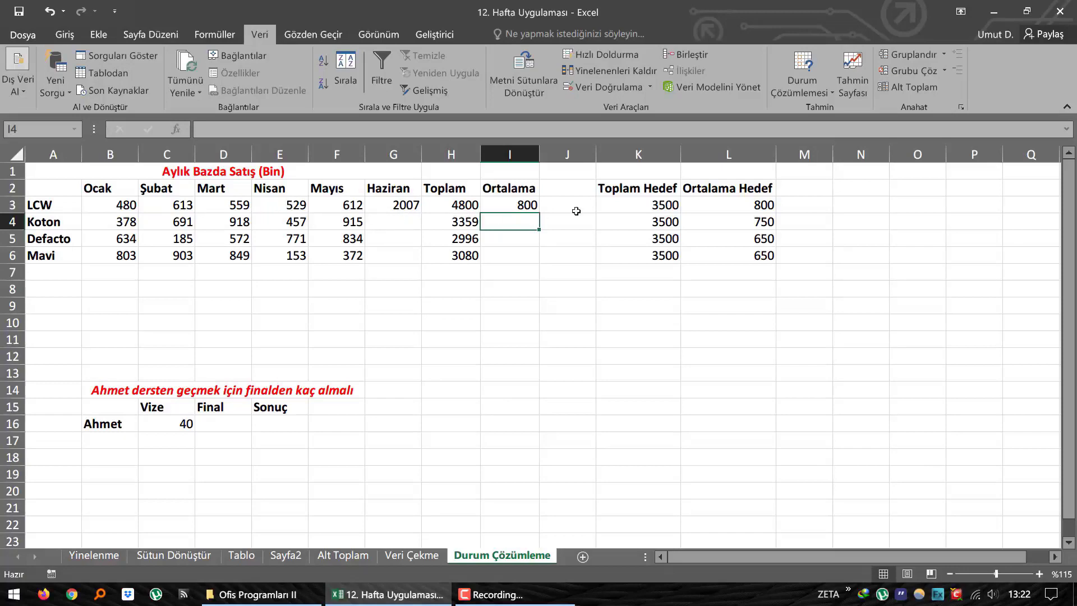
pyautogui.write('=ortala')
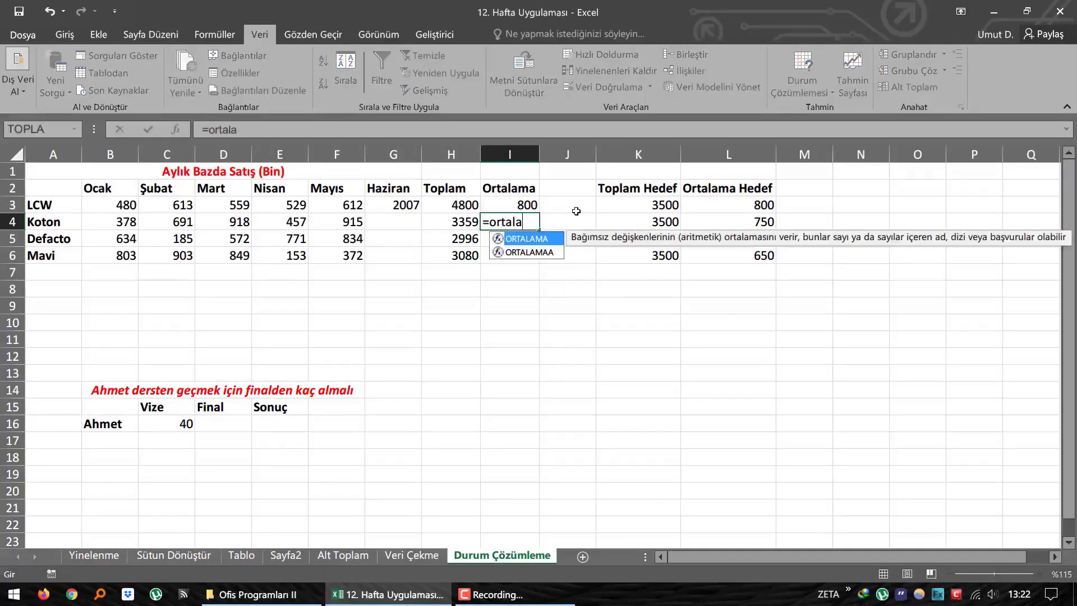
pyautogui.press('Tab')
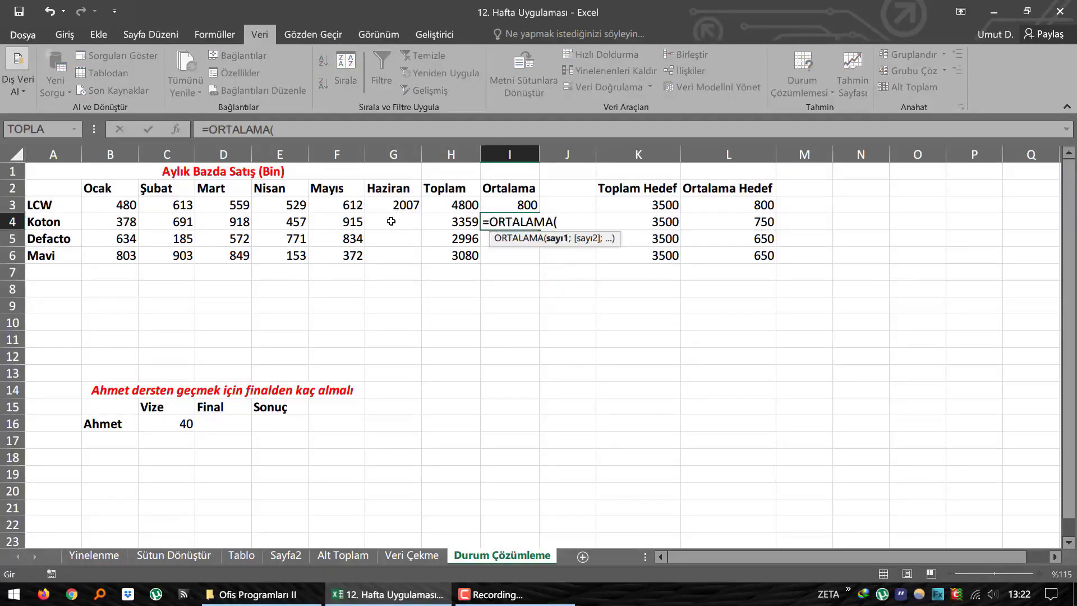
pyautogui.moveTo(392, 222)
pyautogui.mouseDown()
pyautogui.moveTo(353, 206)
pyautogui.moveTo(172, 223)
pyautogui.mouseUp()
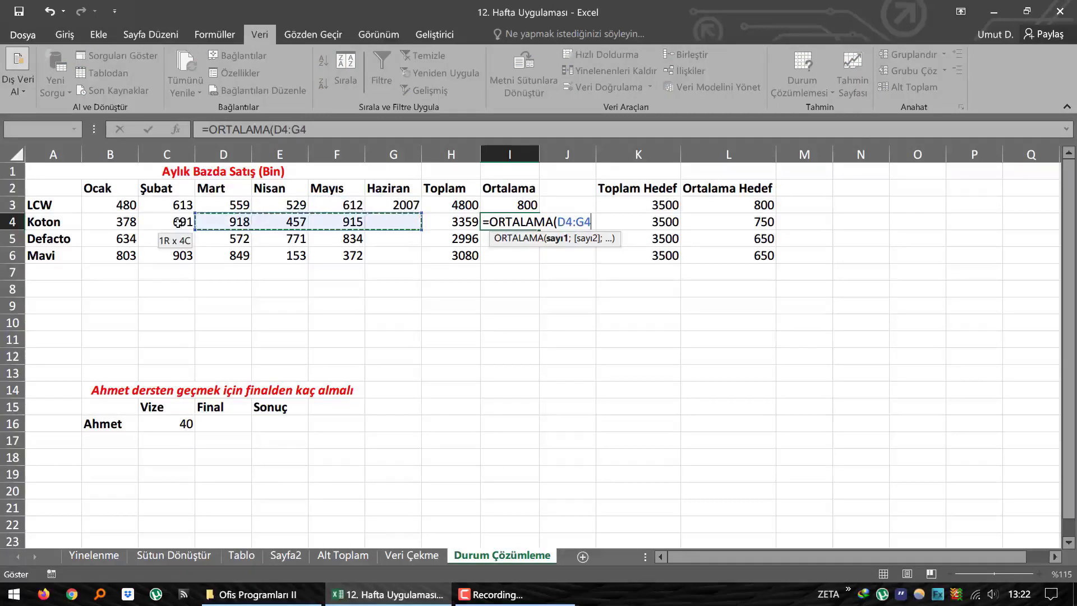
pyautogui.moveTo(172, 224); pyautogui.dragTo(129, 225)
pyautogui.press('Return')
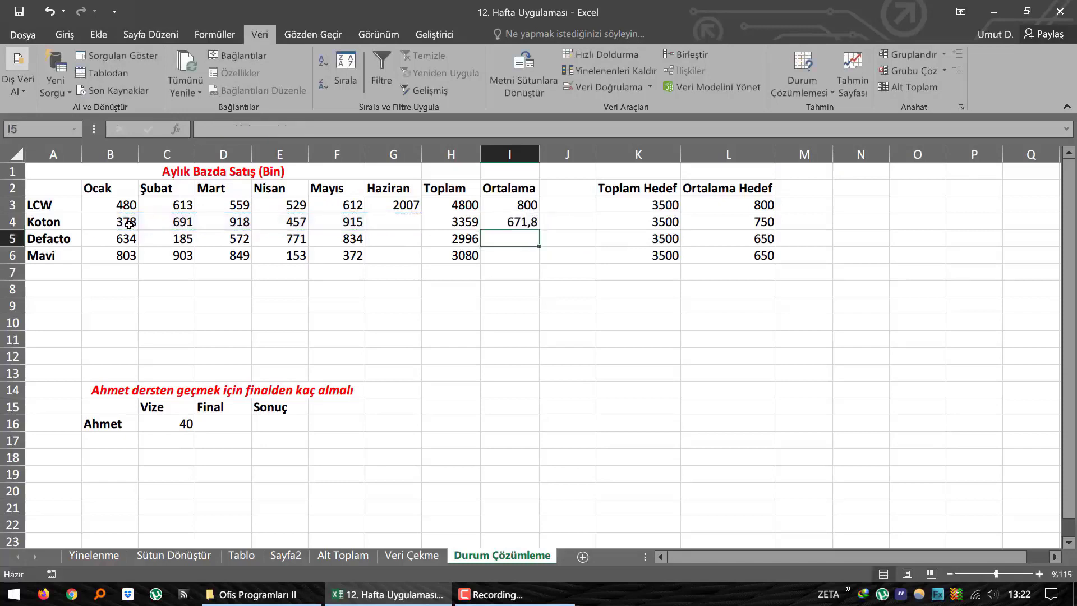
pyautogui.click(505, 222)
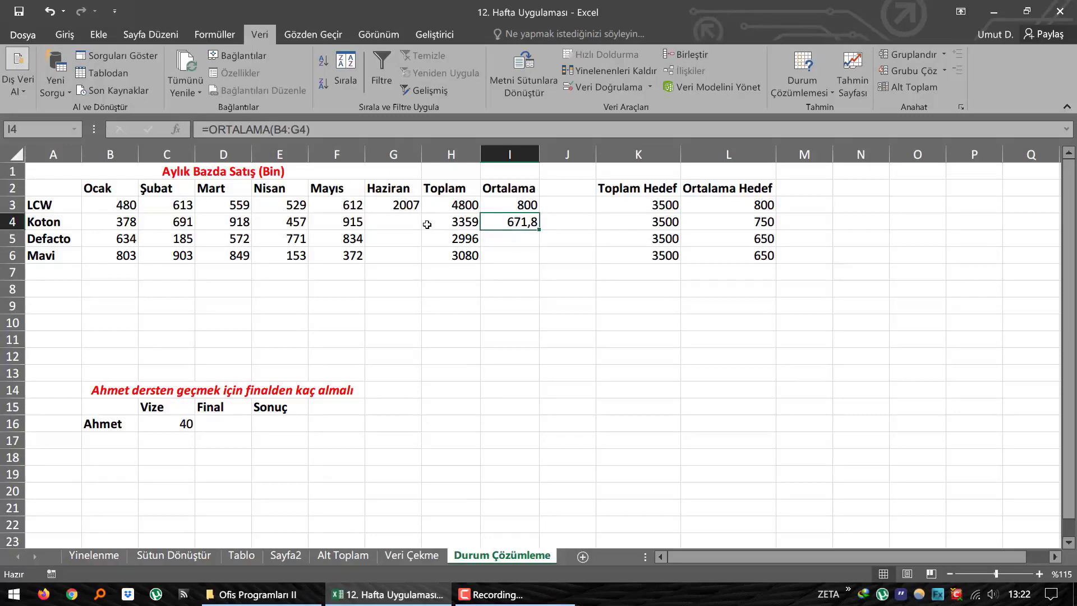
pyautogui.doubleClick(506, 222)
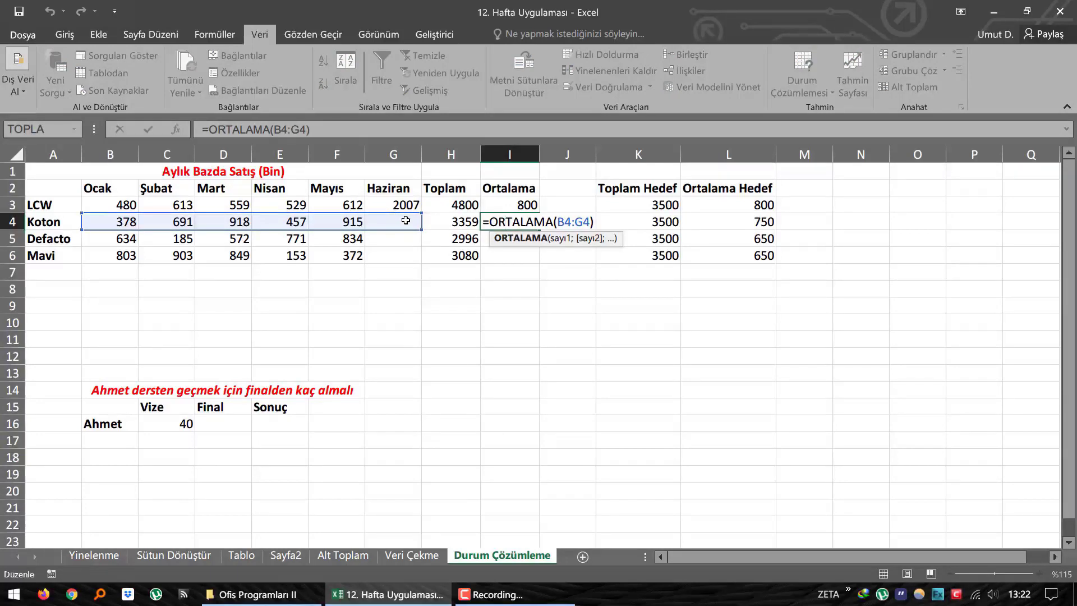
pyautogui.press('Escape')
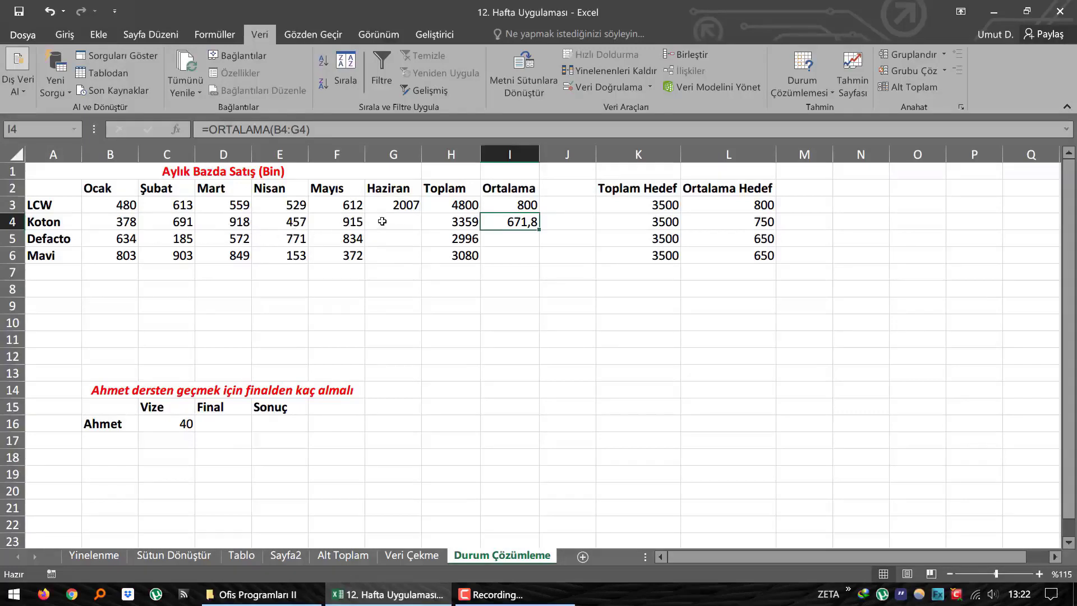
pyautogui.click(382, 221)
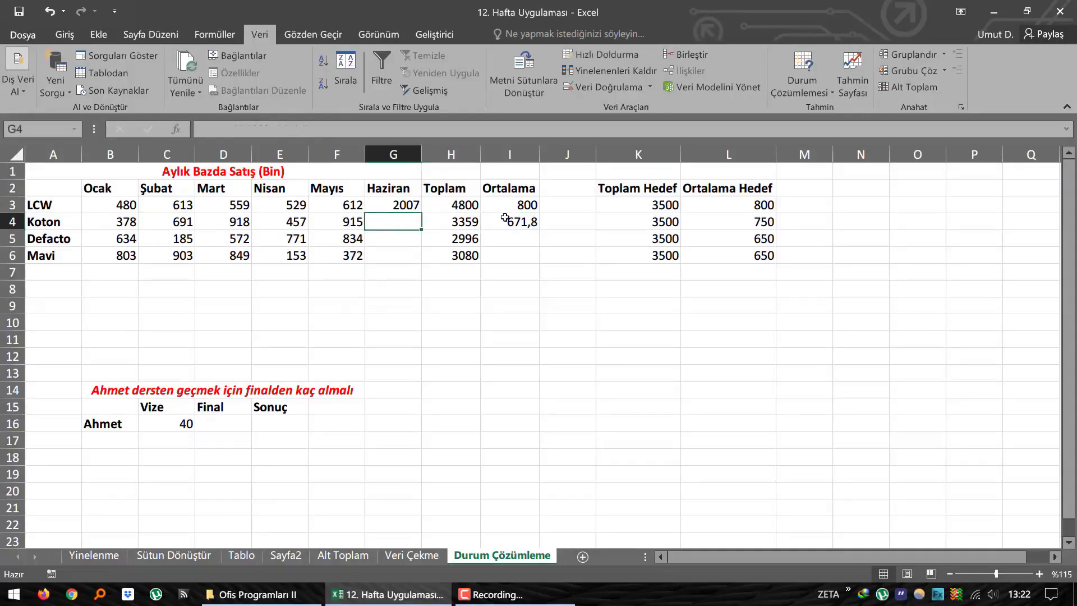
pyautogui.click(507, 221)
pyautogui.click(827, 93)
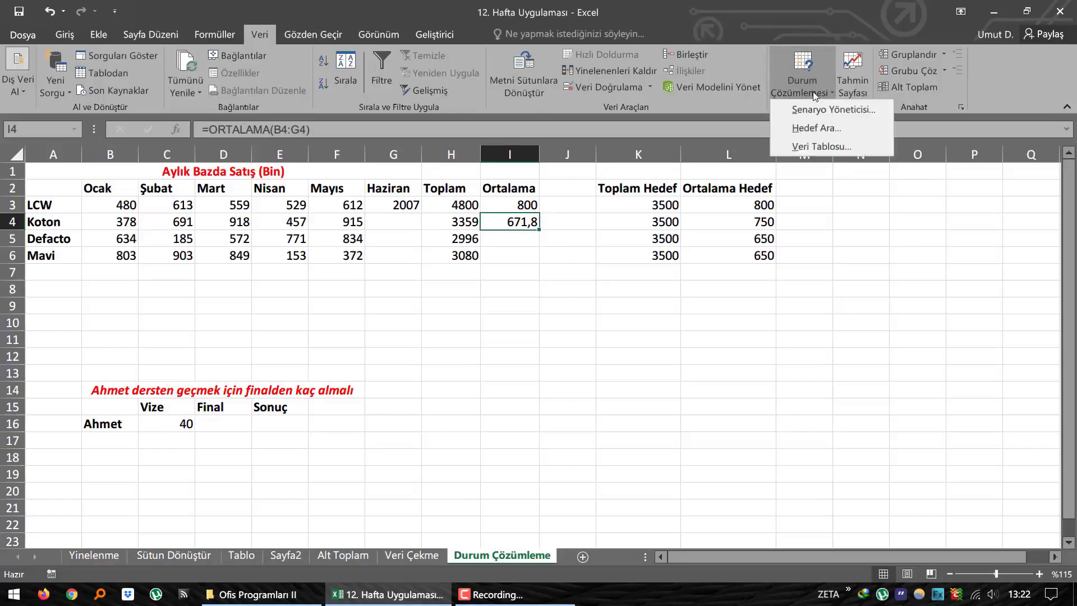
pyautogui.click(811, 123)
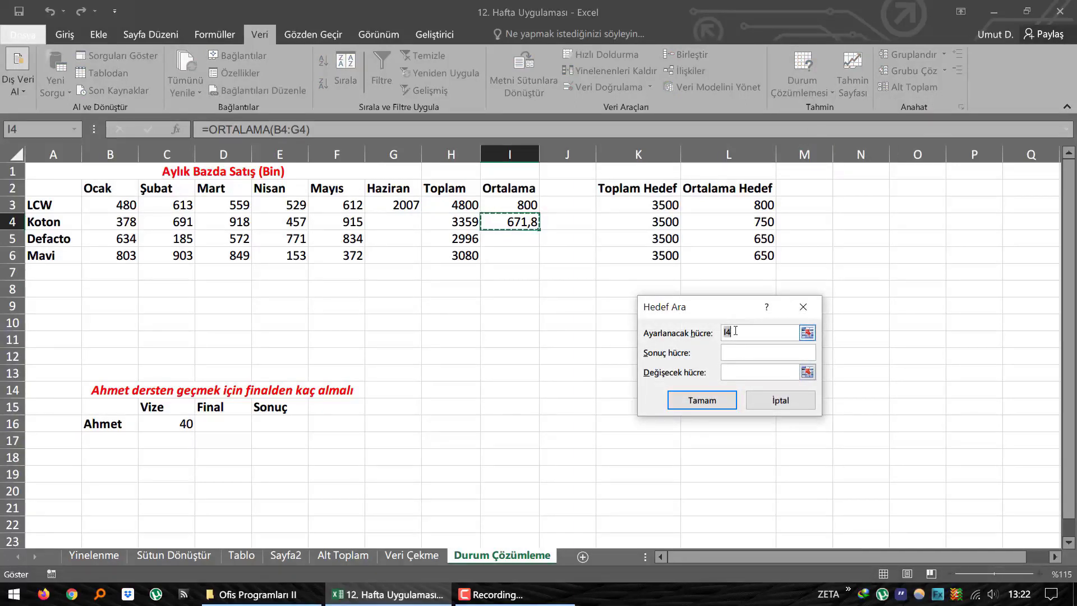
pyautogui.click(728, 355)
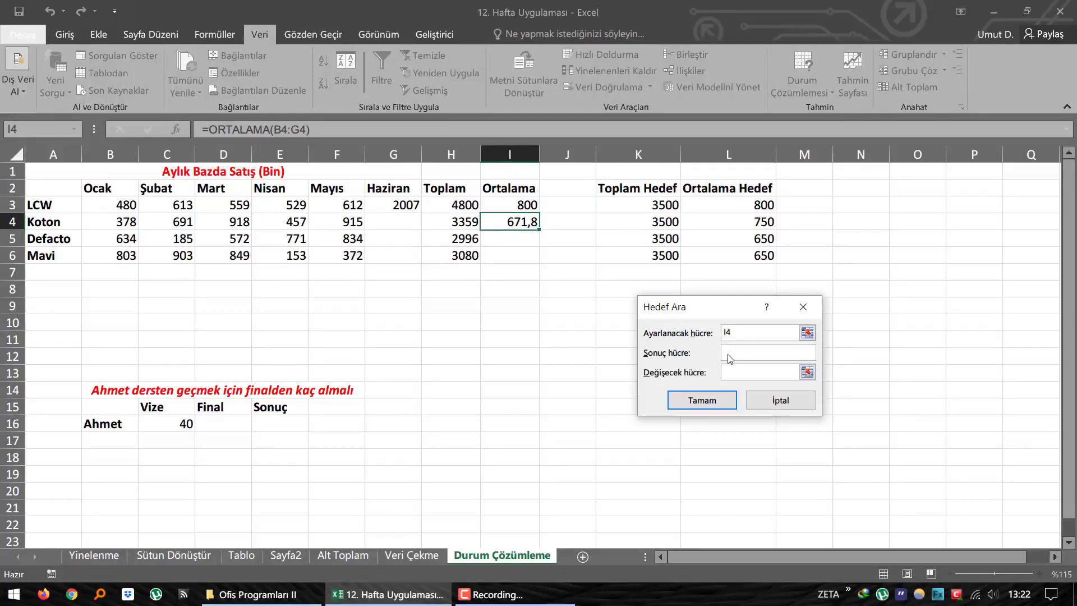
pyautogui.write('750')
pyautogui.click(786, 372)
pyautogui.click(400, 223)
pyautogui.press('Return')
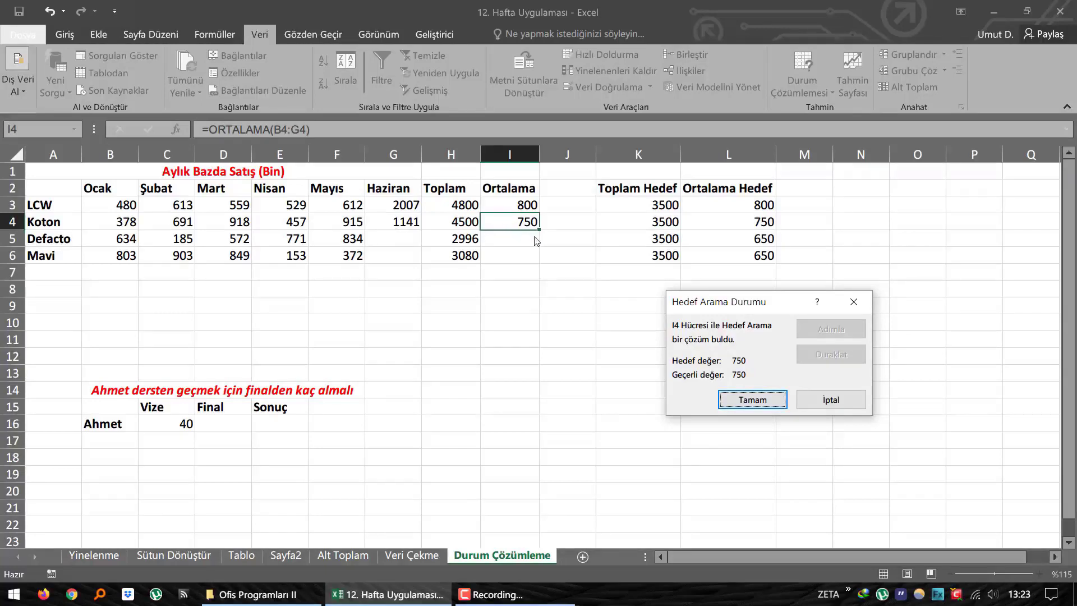
pyautogui.press('Escape')
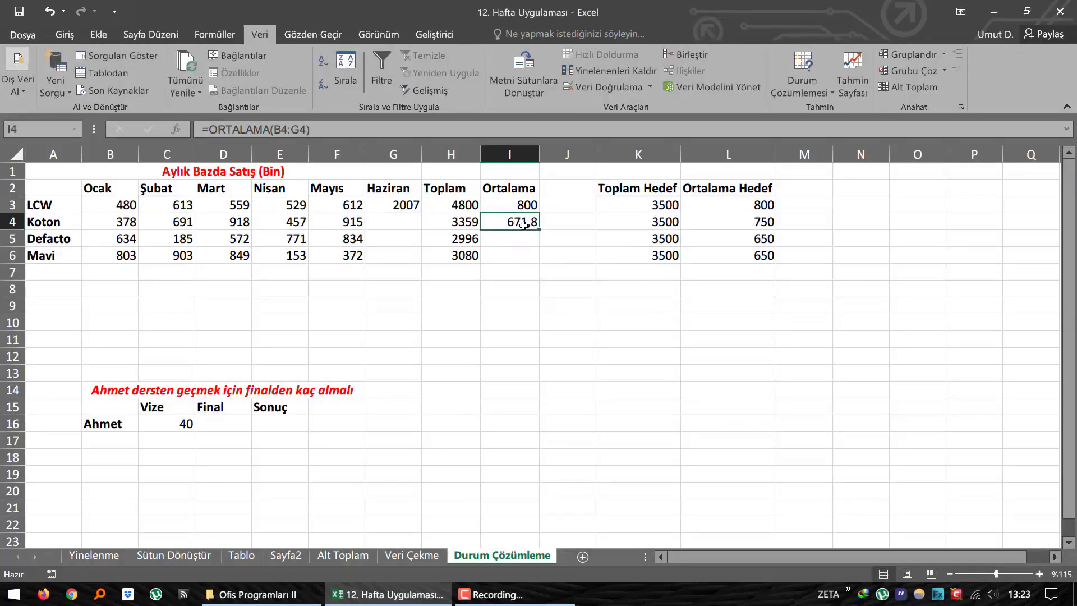
pyautogui.press('Left')
pyautogui.press('Left')
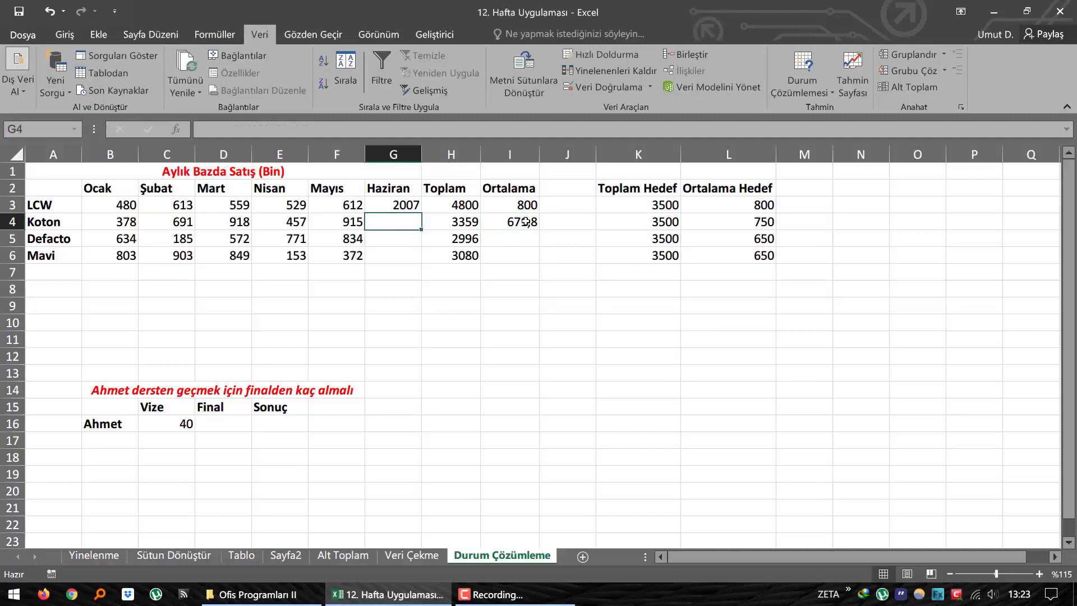
pyautogui.write('114')
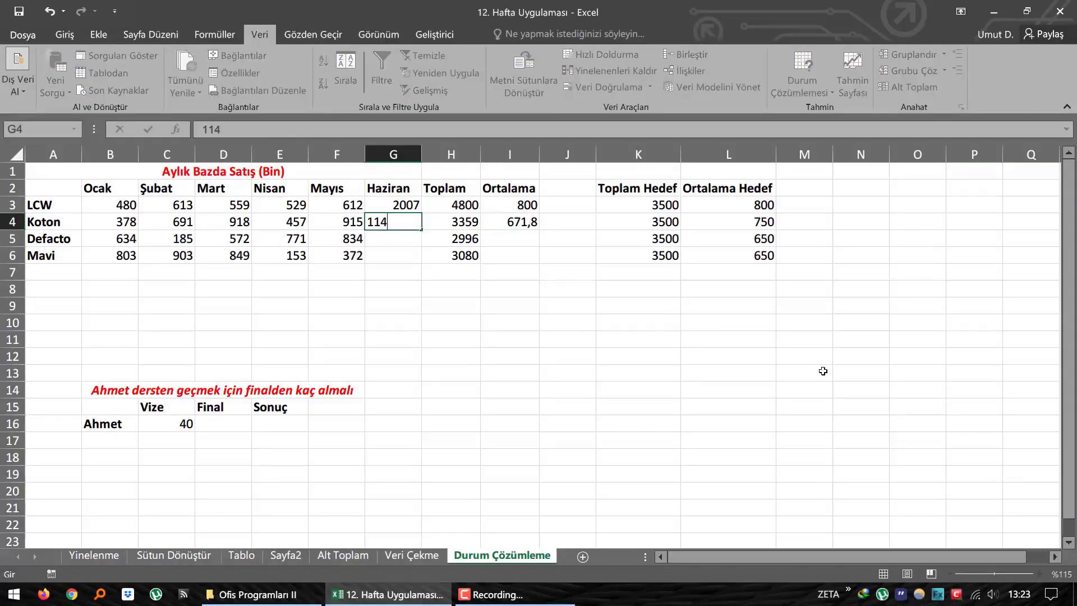
pyautogui.write('1')
pyautogui.press('Return')
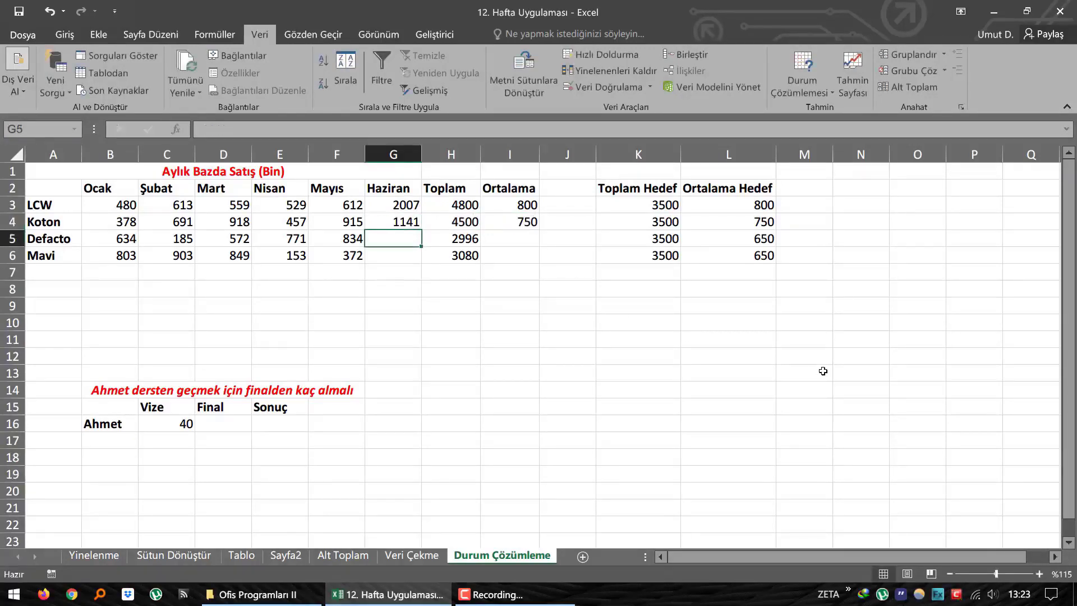
pyautogui.press('Up')
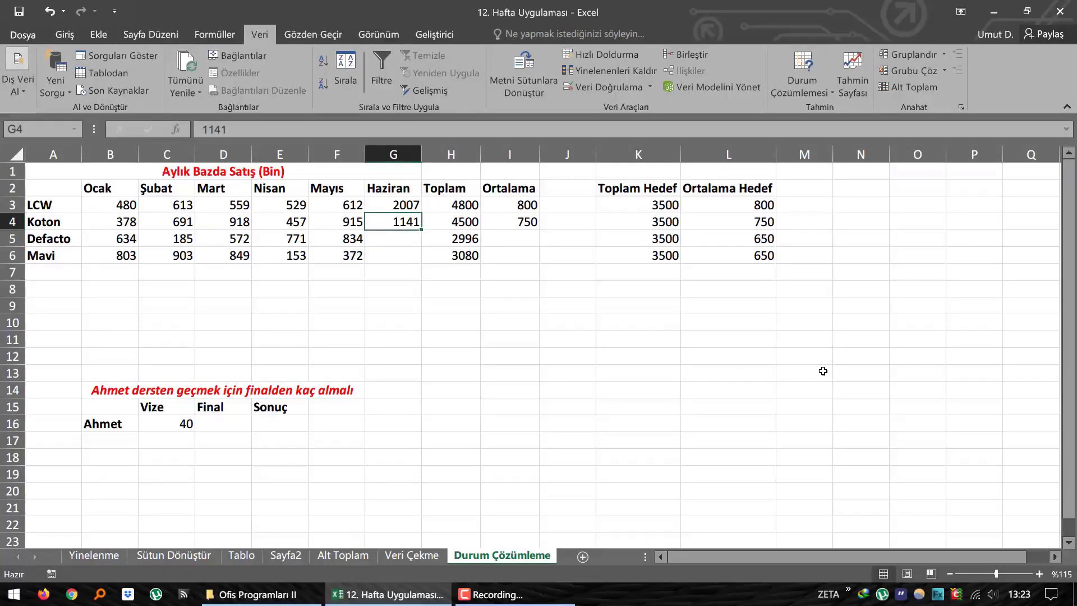
pyautogui.press('Delete')
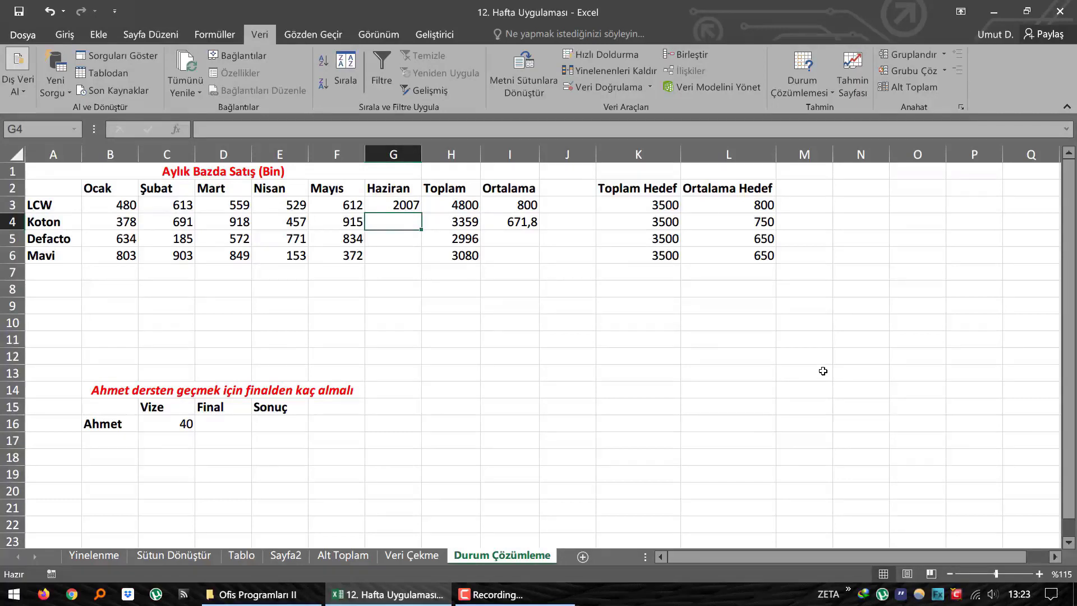
pyautogui.write('1000')
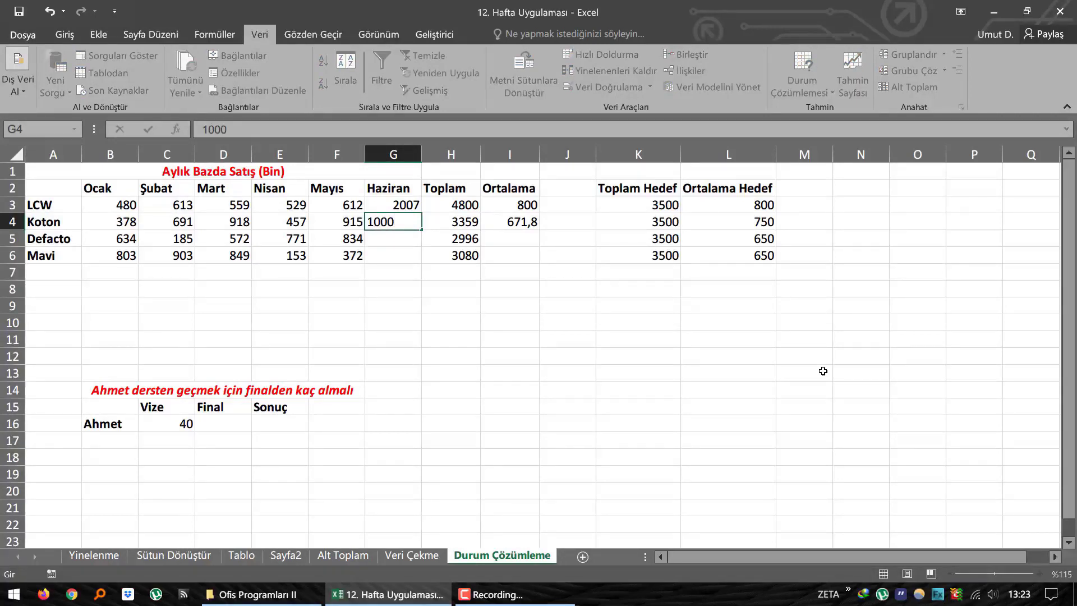
pyautogui.press('Return')
pyautogui.press('Up')
pyautogui.write('12')
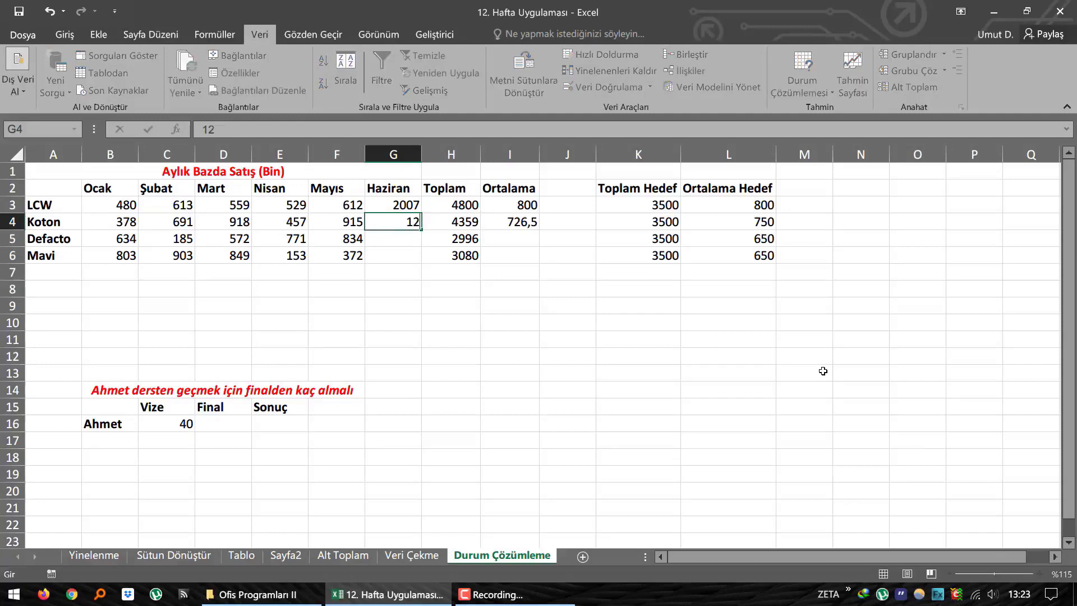
pyautogui.write('00')
pyautogui.press('Return')
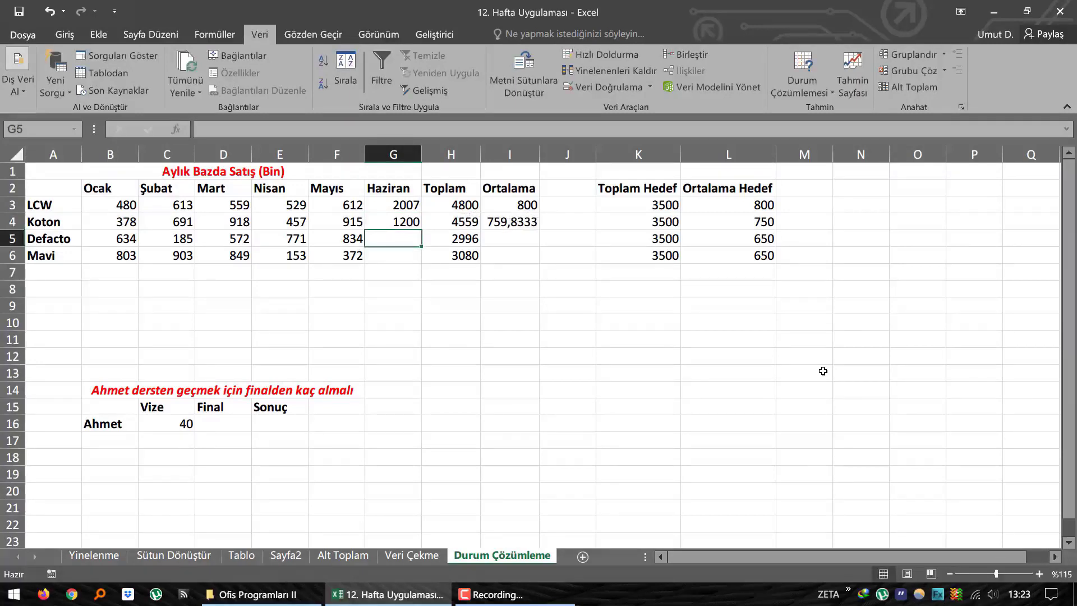
pyautogui.press('Up')
pyautogui.write('1')
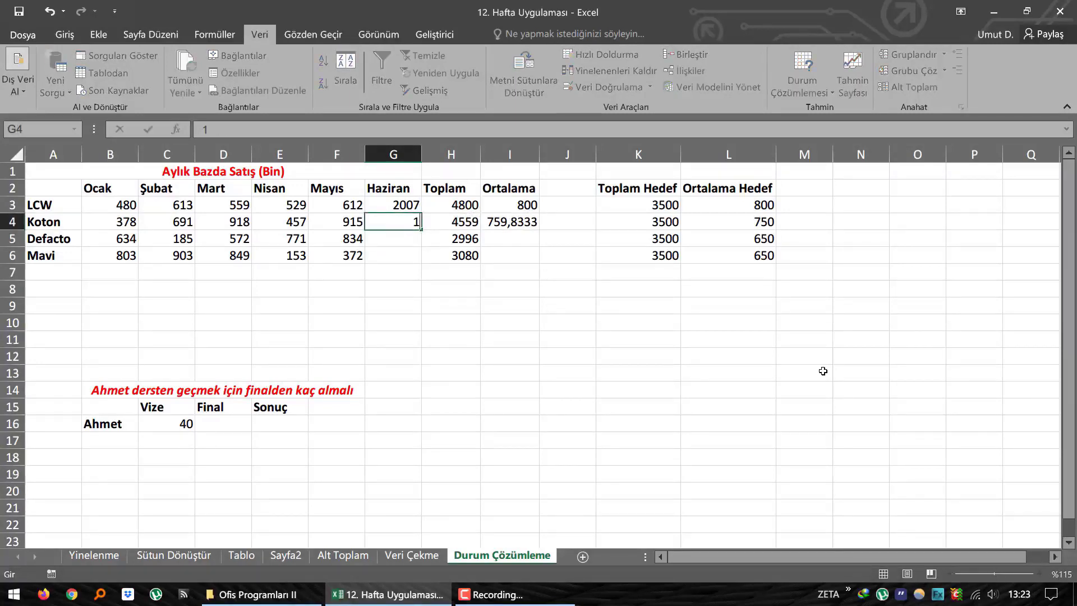
pyautogui.write('180')
pyautogui.press('Return')
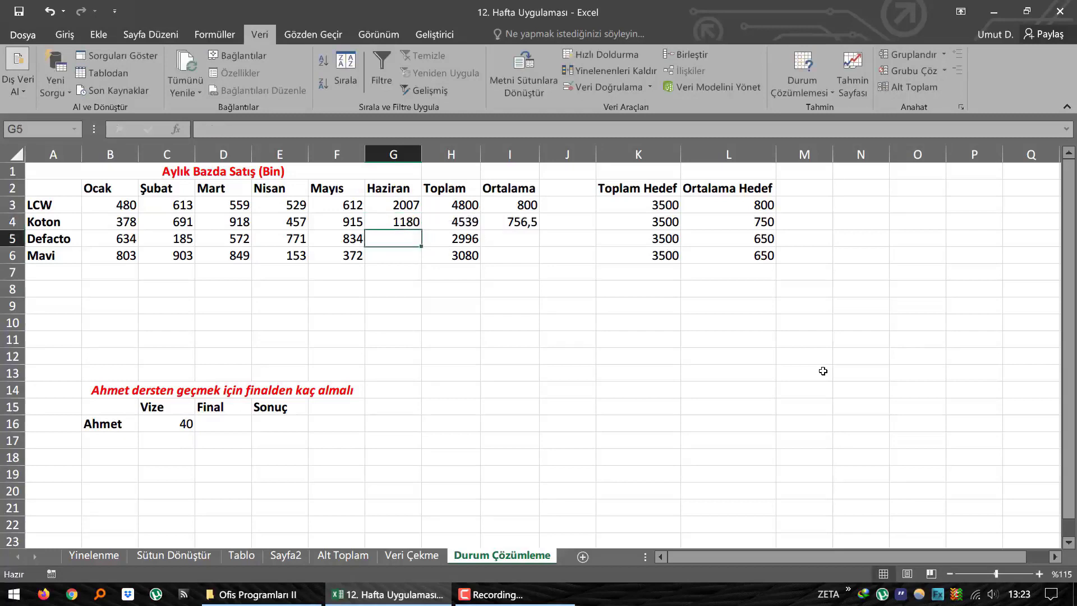
pyautogui.press('Up')
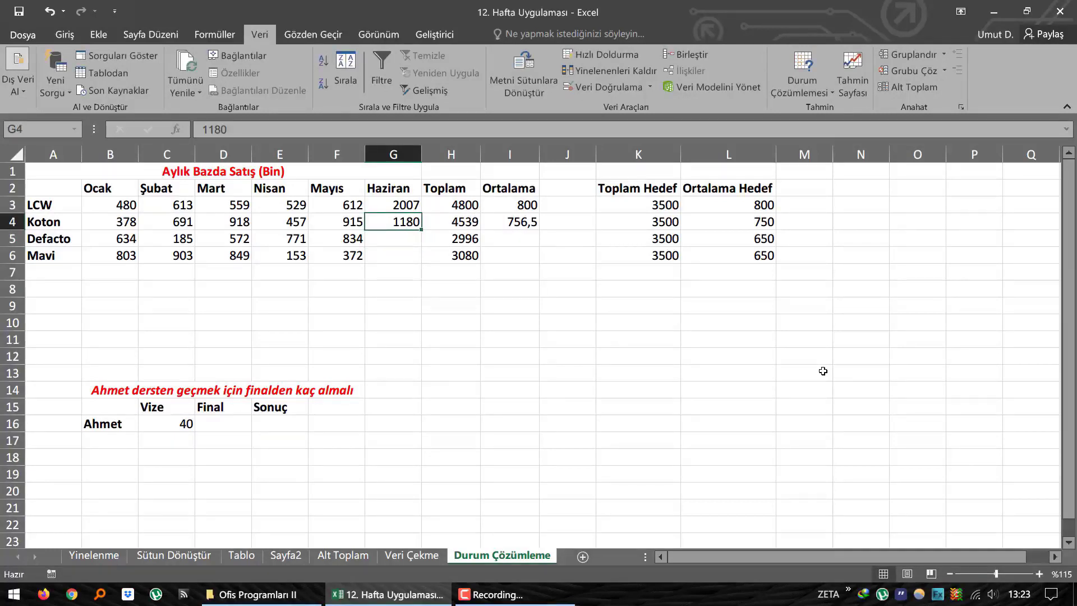
pyautogui.press('Delete')
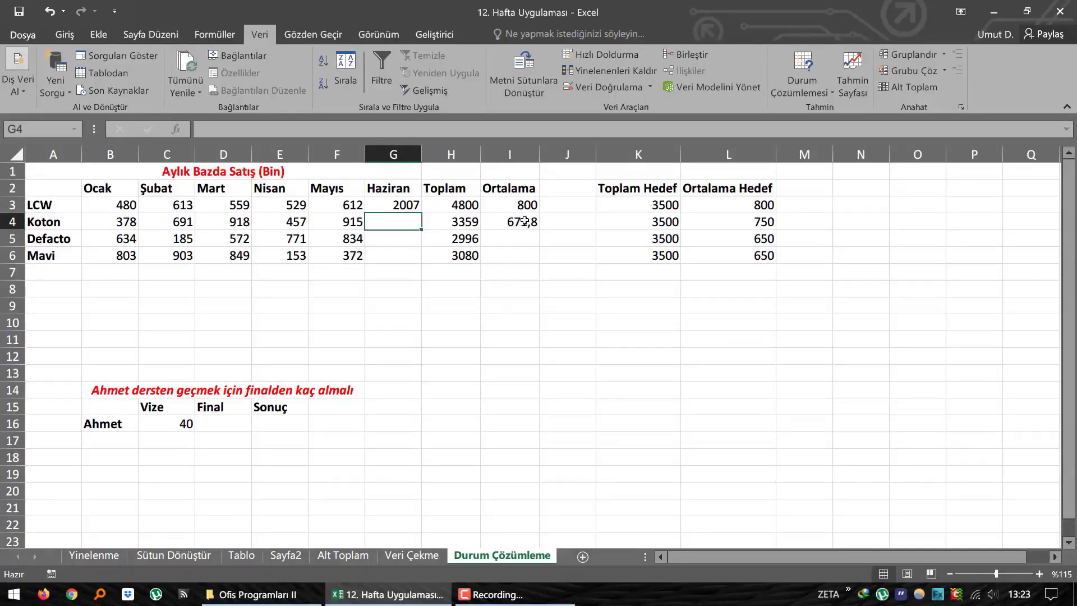
pyautogui.click(174, 392)
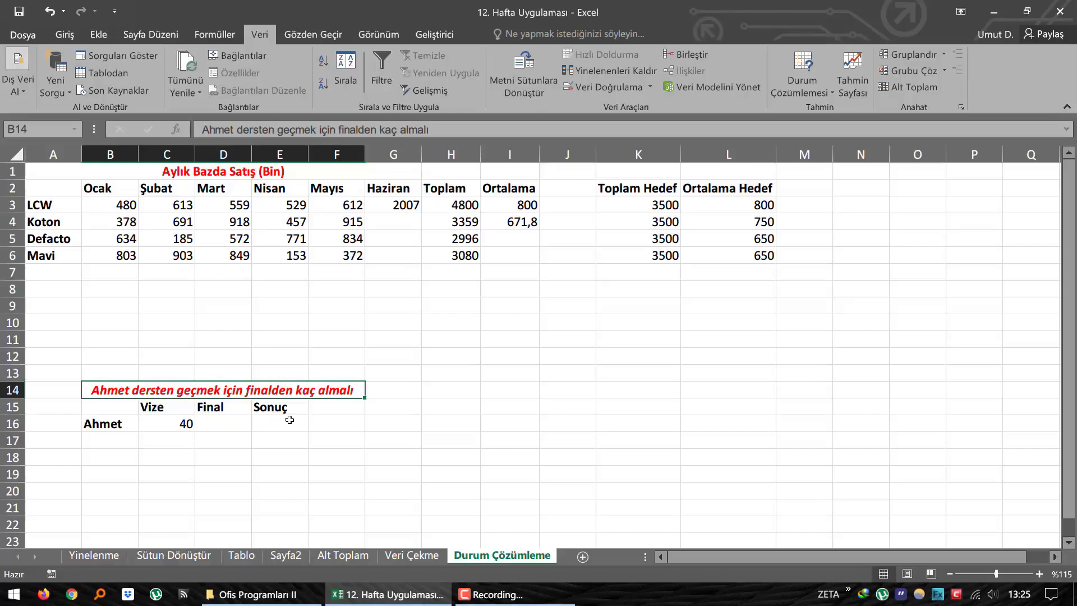
pyautogui.click(289, 420)
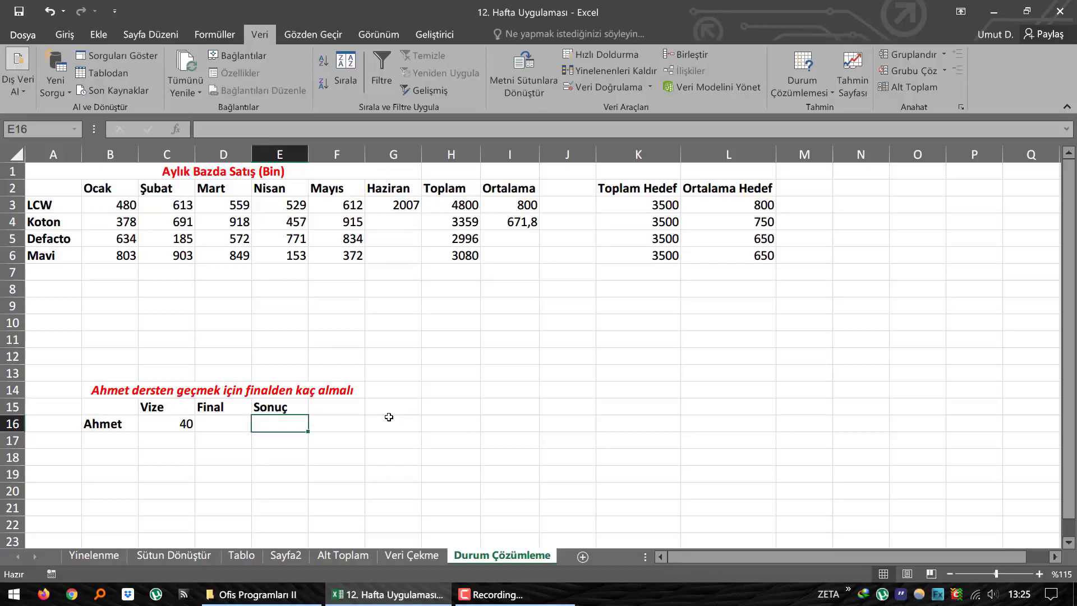
# Step: Enter =(C16*0,4)+(D16*60%) in E16 as Ahmet's weighted Sonuç
pyautogui.write('=(')
pyautogui.click(181, 426)
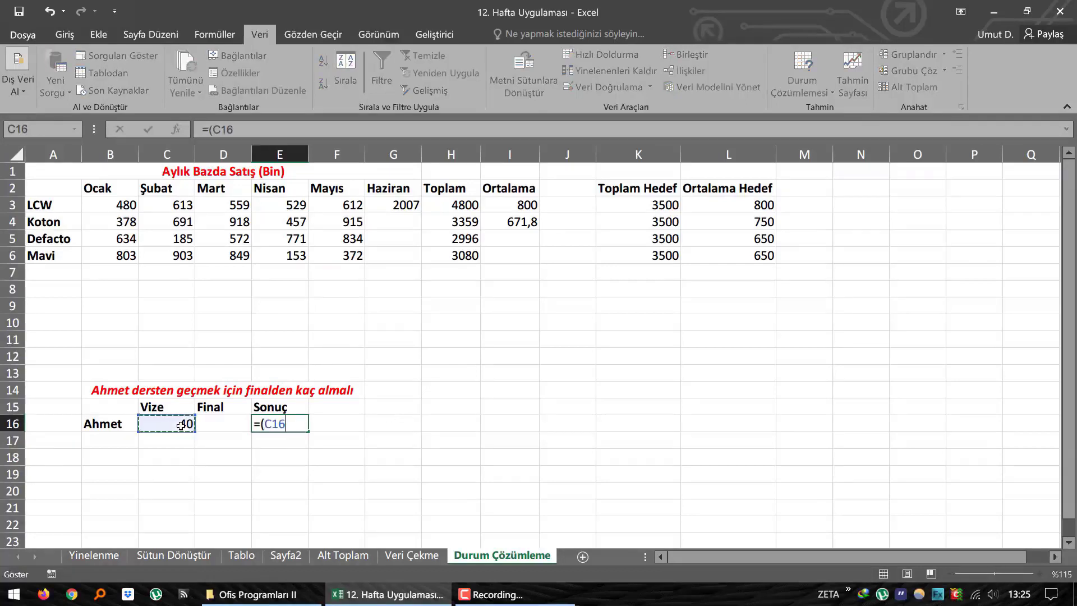
pyautogui.write('*0,5')
pyautogui.press('BackSpace')
pyautogui.write('4)')
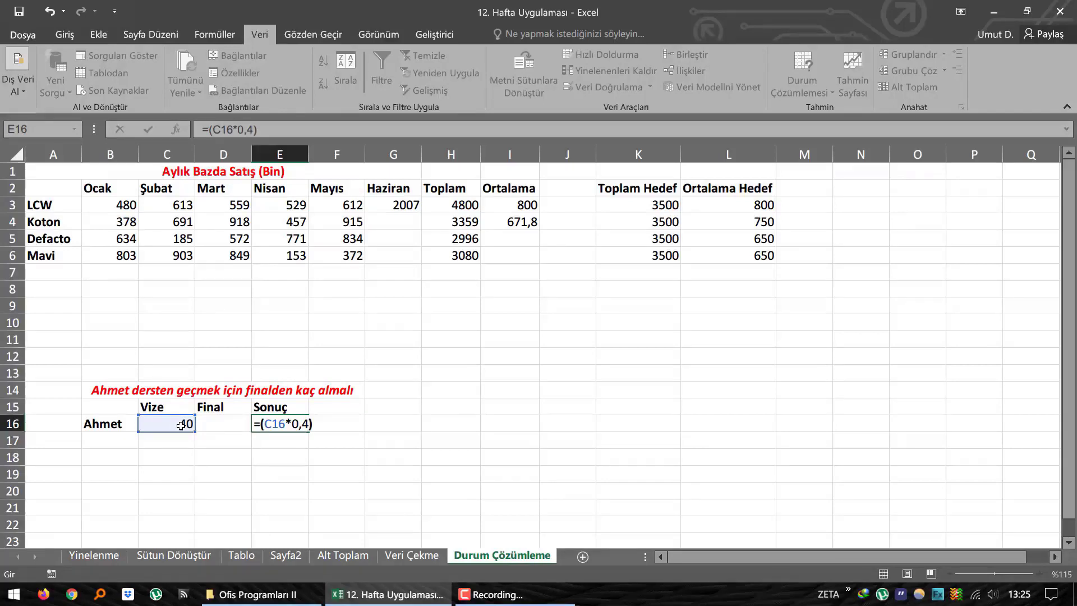
pyautogui.write('+(')
pyautogui.click(223, 426)
pyautogui.write('*')
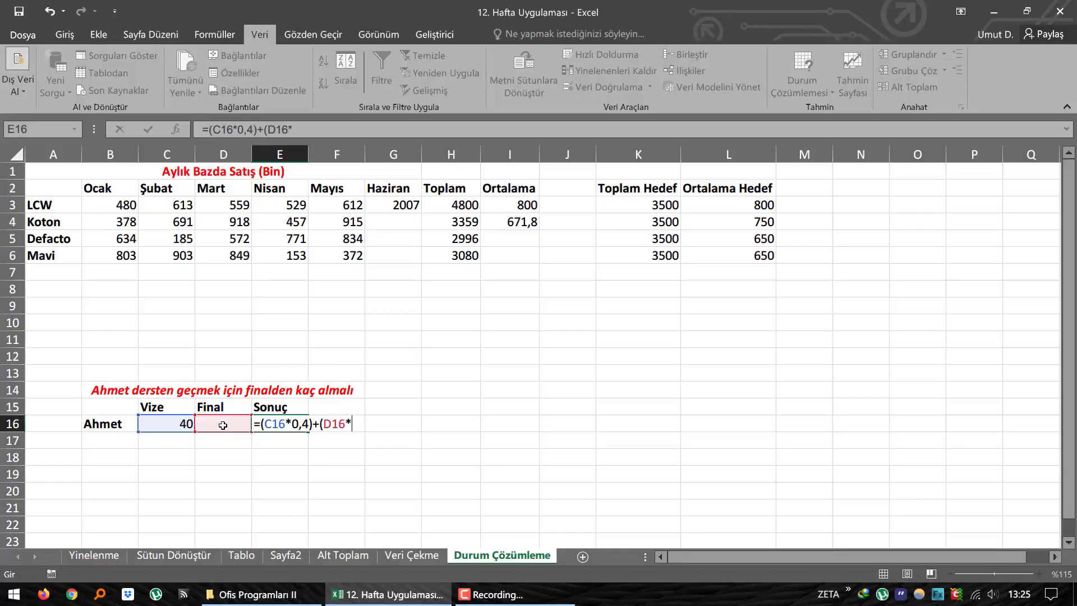
pyautogui.write('60%')
pyautogui.write(')')
pyautogui.press('Return')
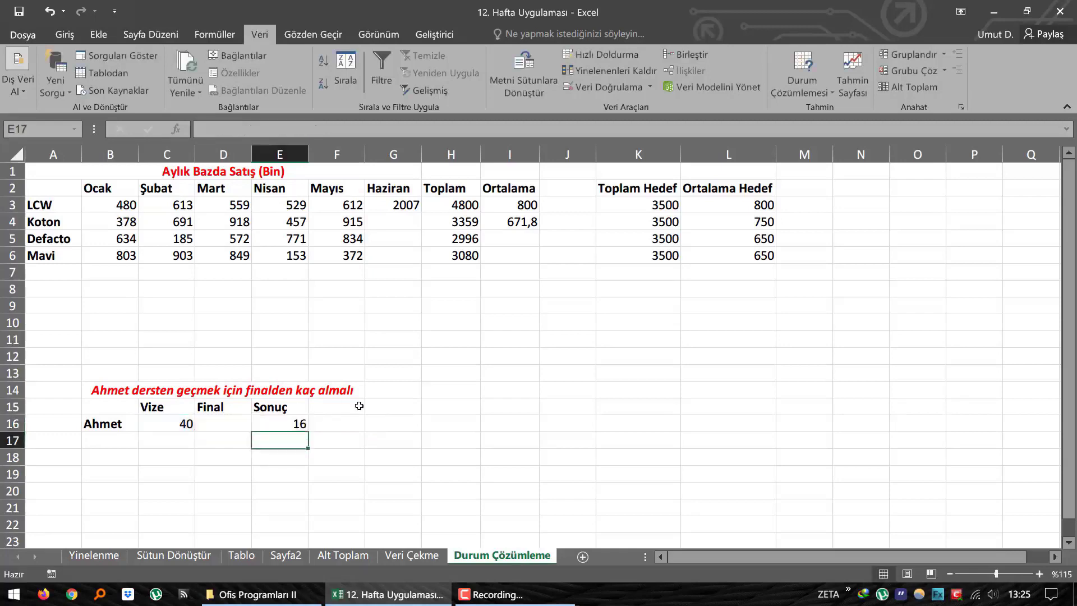
pyautogui.click(280, 424)
pyautogui.click(249, 428)
pyautogui.click(259, 427)
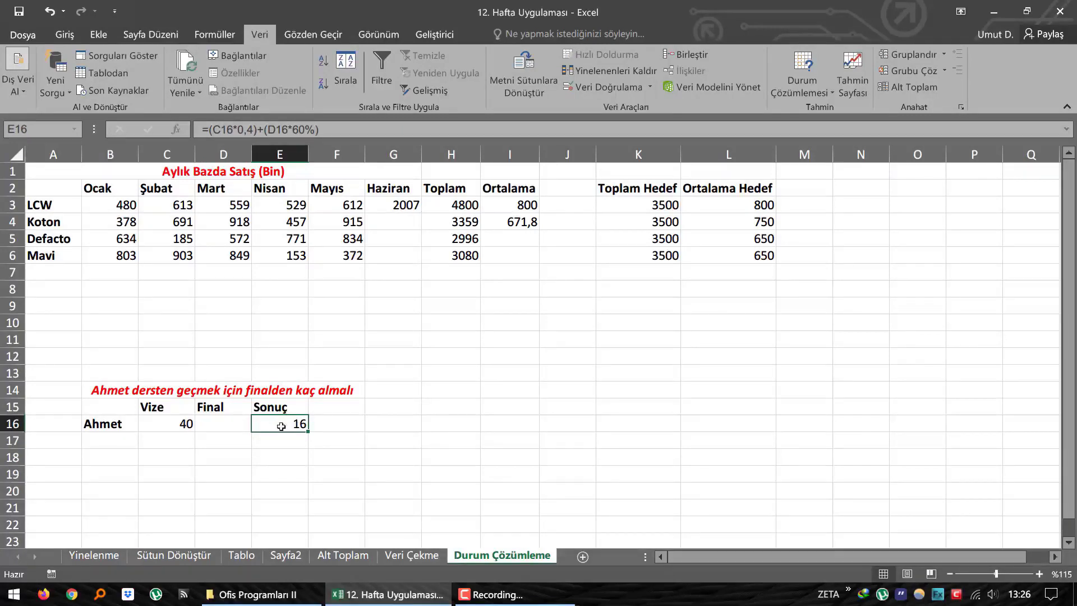
# Step: Goal Seek Sonuç cell E16 to 50 by changing Final D16, giving a Final of 56,6667
pyautogui.click(824, 84)
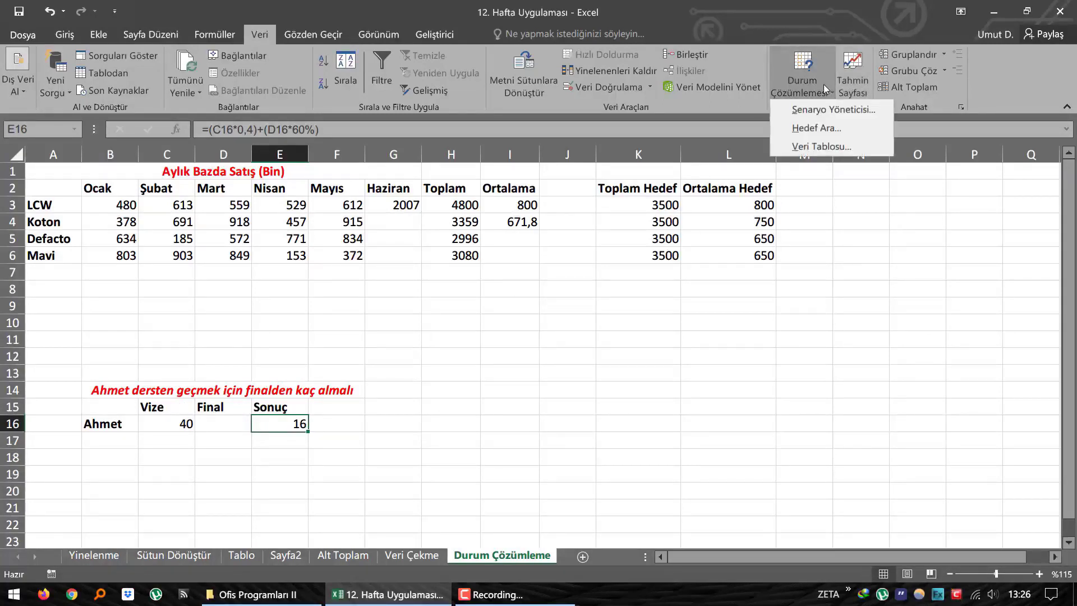
pyautogui.click(820, 126)
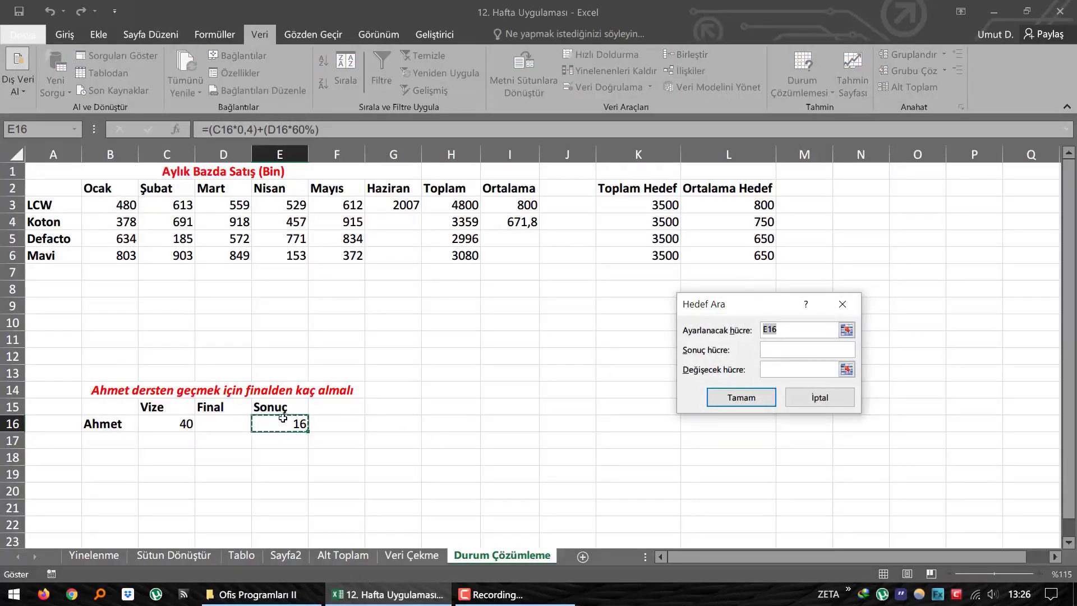
pyautogui.click(782, 354)
pyautogui.write('50')
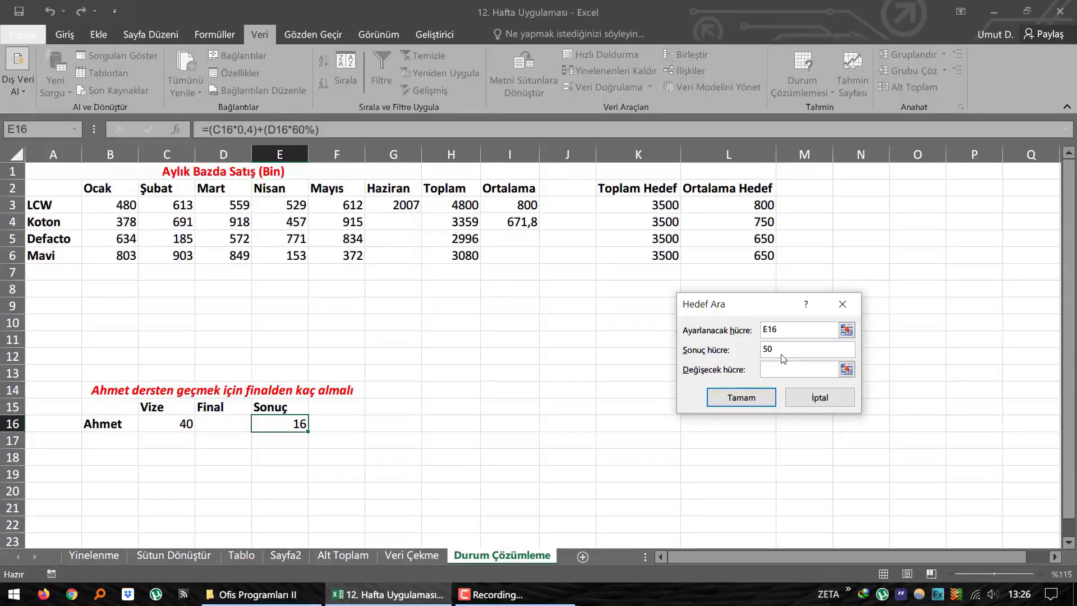
pyautogui.click(772, 368)
pyautogui.click(220, 424)
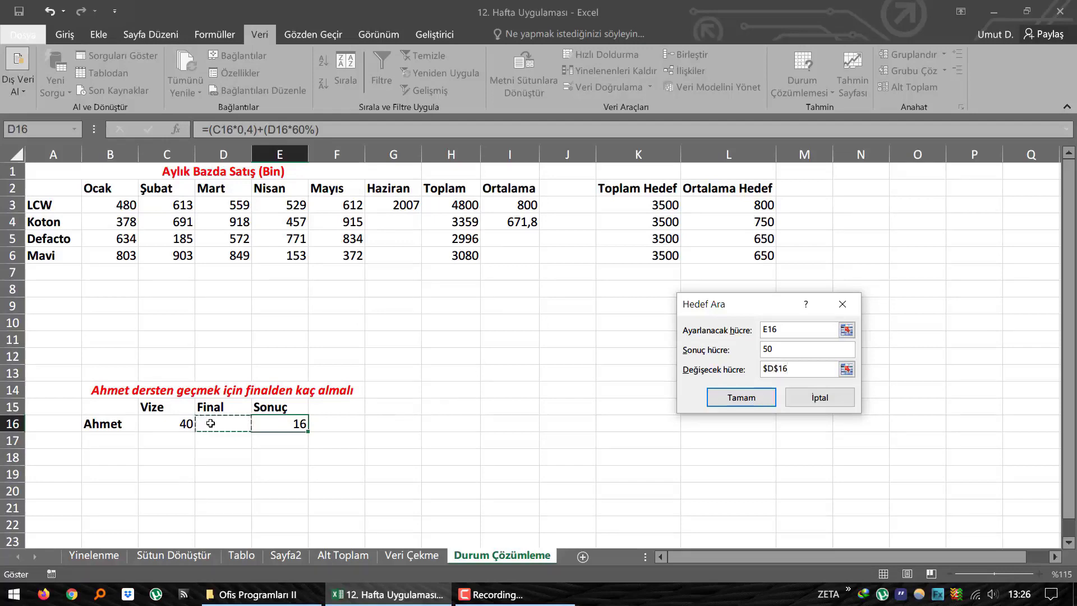
pyautogui.click(733, 402)
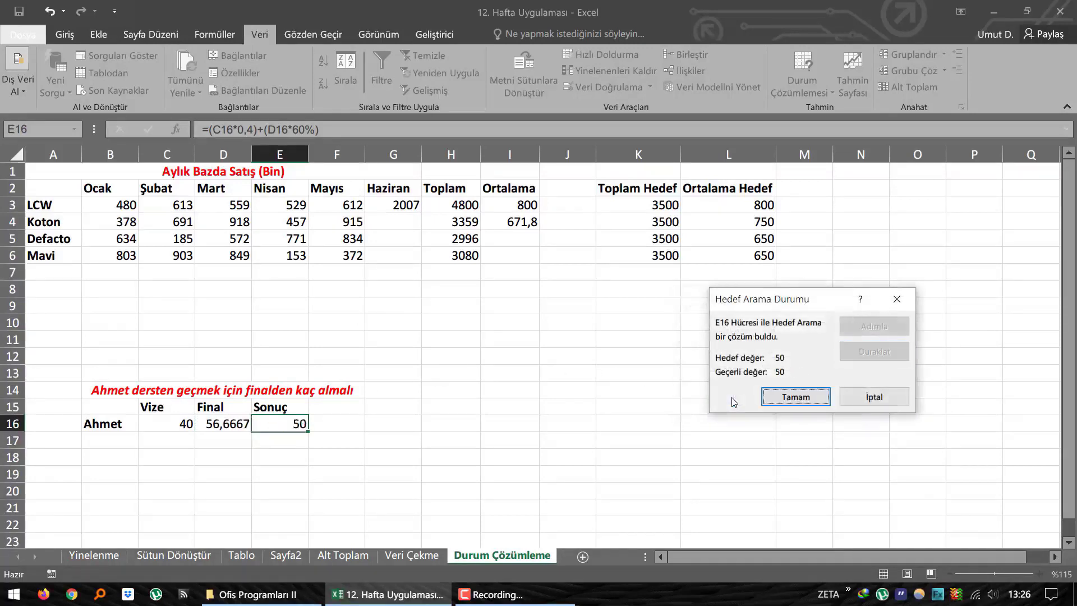
pyautogui.click(769, 400)
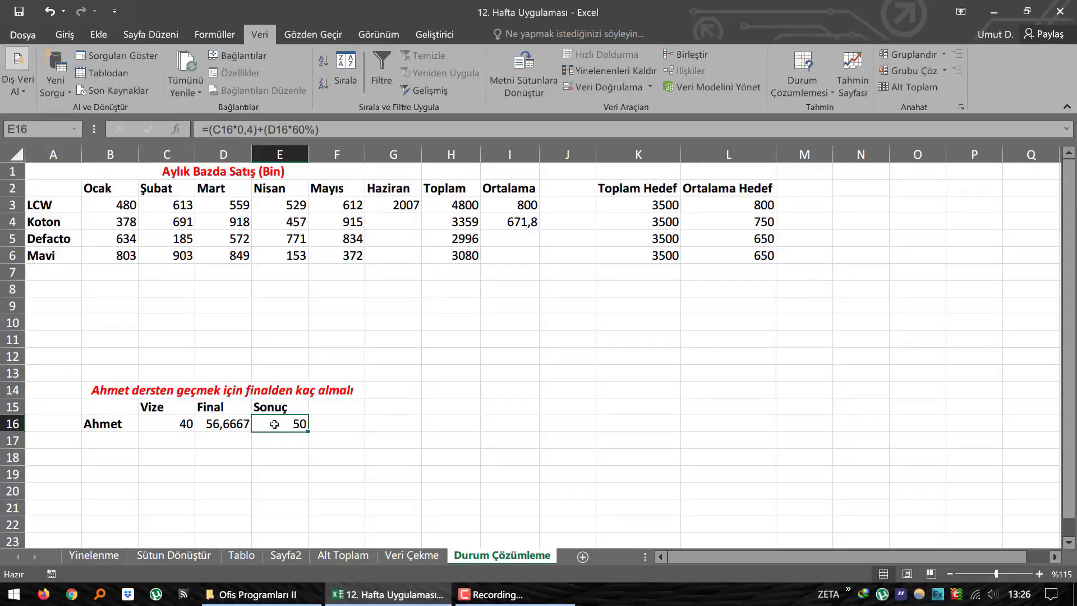
# Step: Clear the student's Final value 56,6667 from D16 and reselect Sonuç cell E16
pyautogui.click(233, 420)
pyautogui.press('Delete')
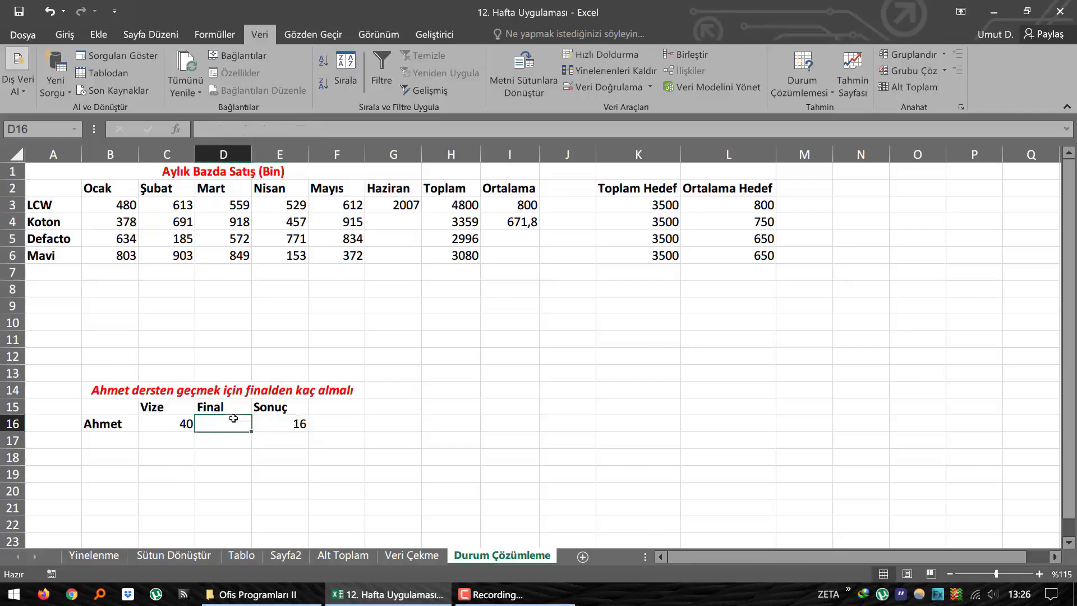
pyautogui.click(266, 425)
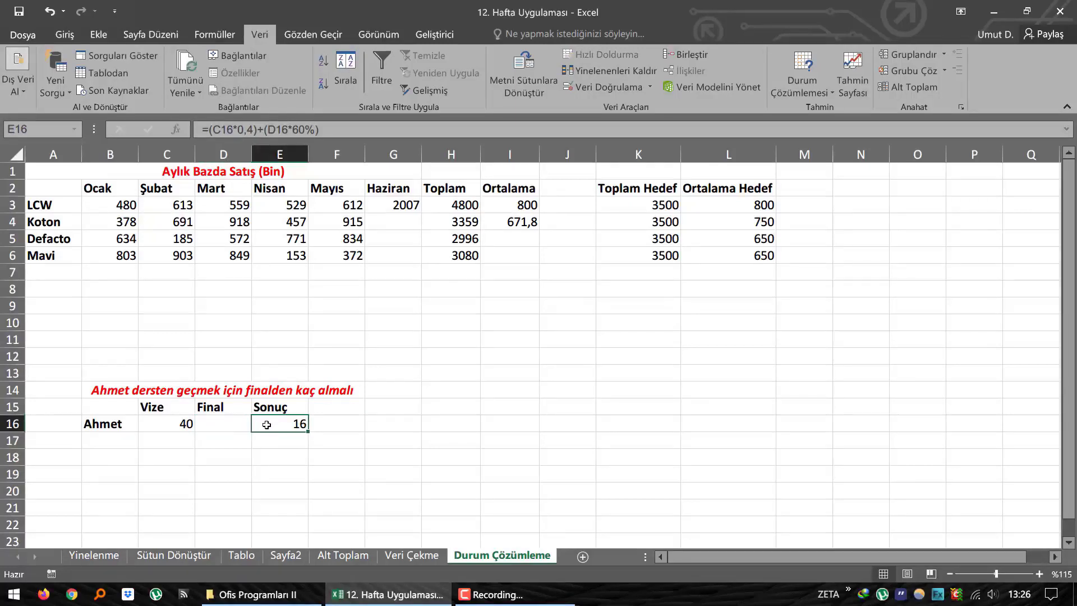
# Step: Goal Seek E16 to 80 by changing D16, making the student's Final 106,667
pyautogui.click(796, 84)
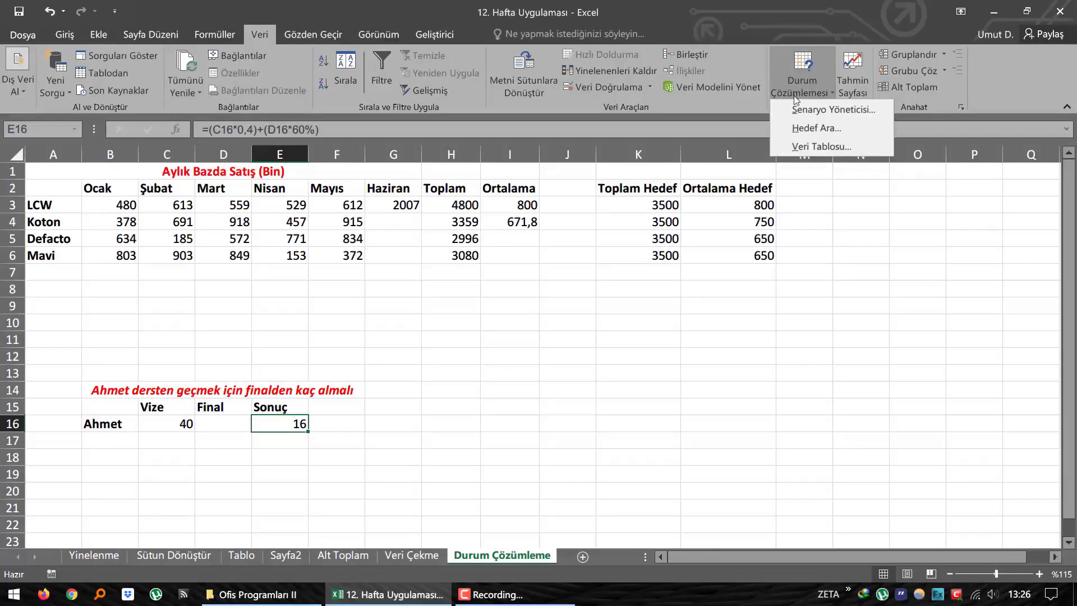
pyautogui.click(806, 128)
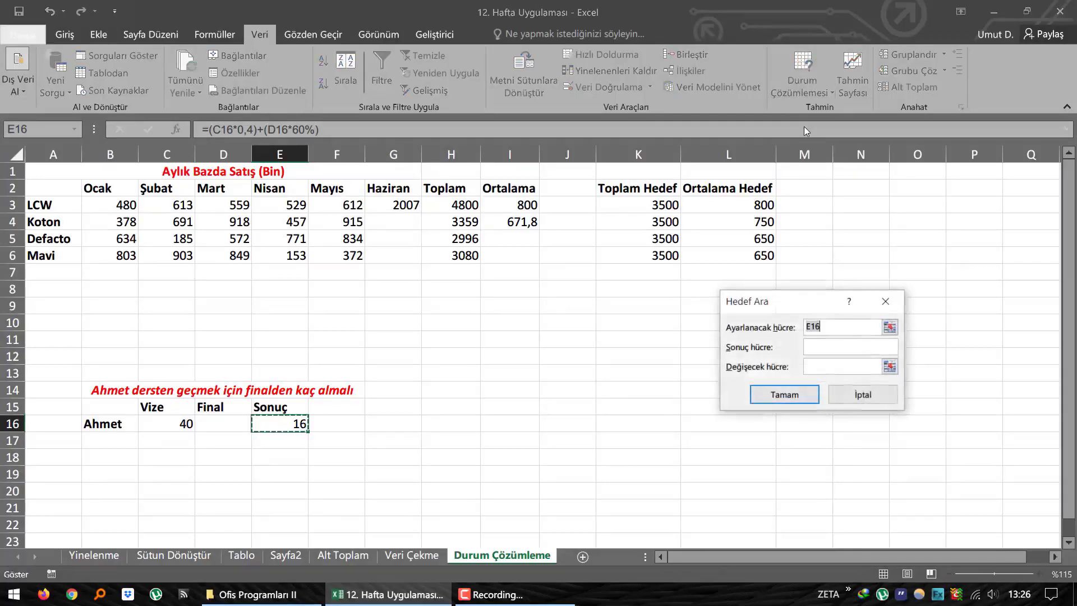
pyautogui.click(828, 349)
pyautogui.write('80')
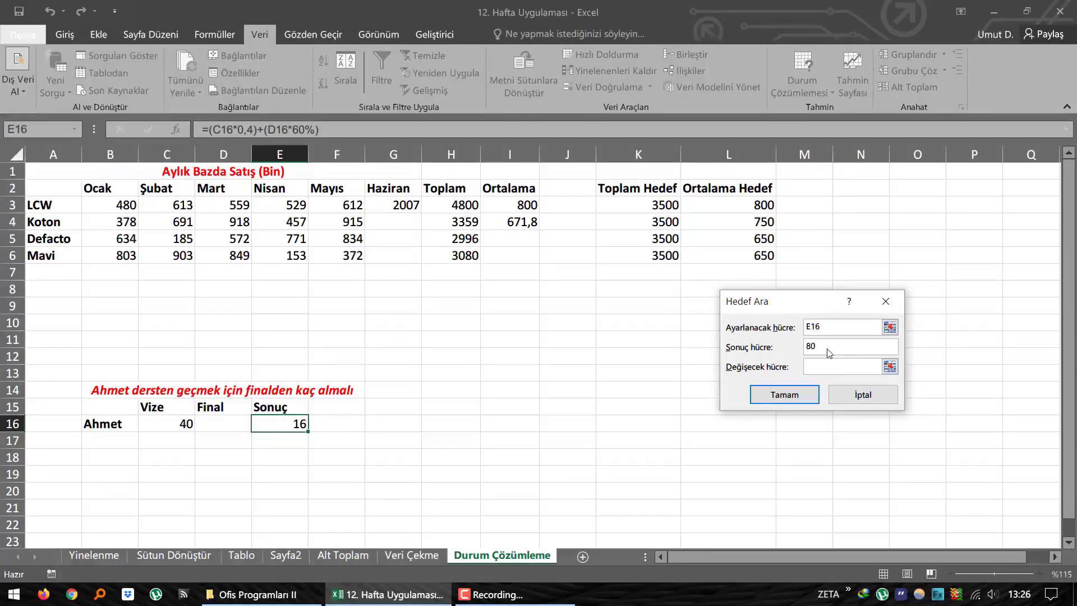
pyautogui.click(830, 367)
pyautogui.click(222, 424)
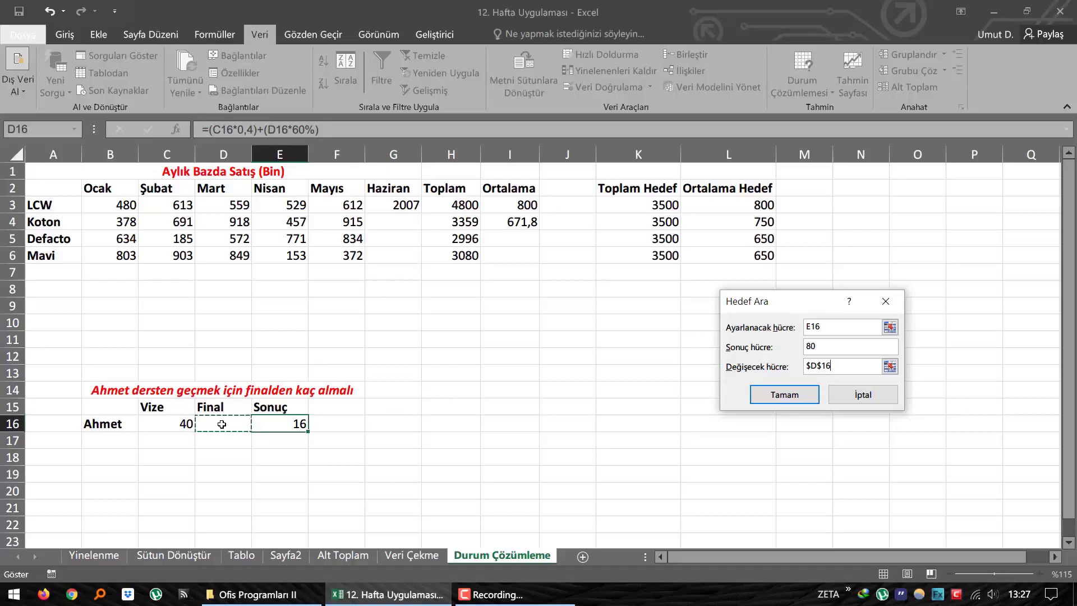
pyautogui.press('Return')
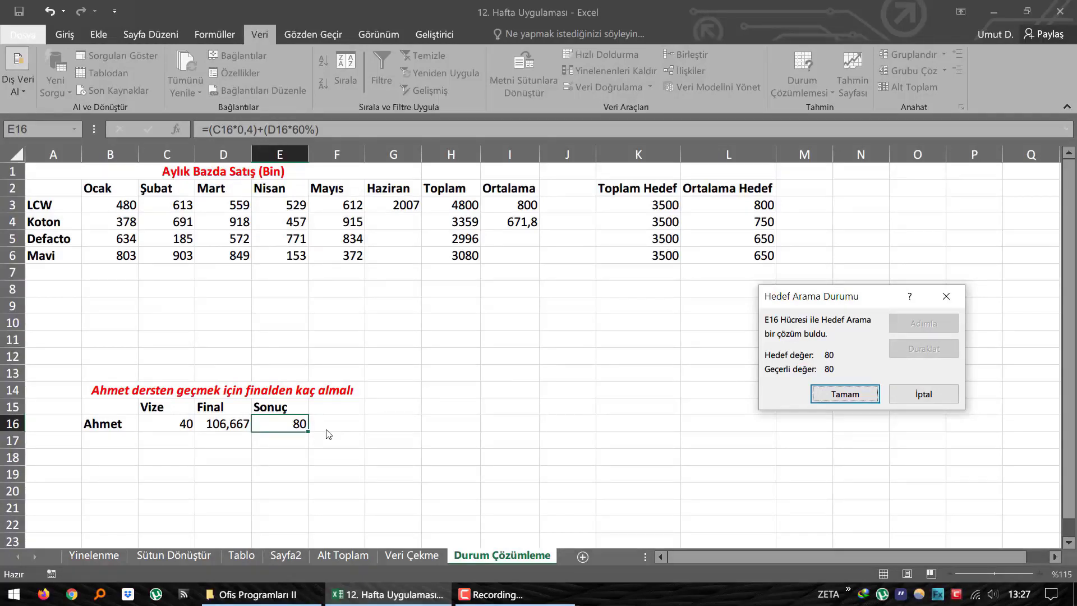
pyautogui.click(842, 393)
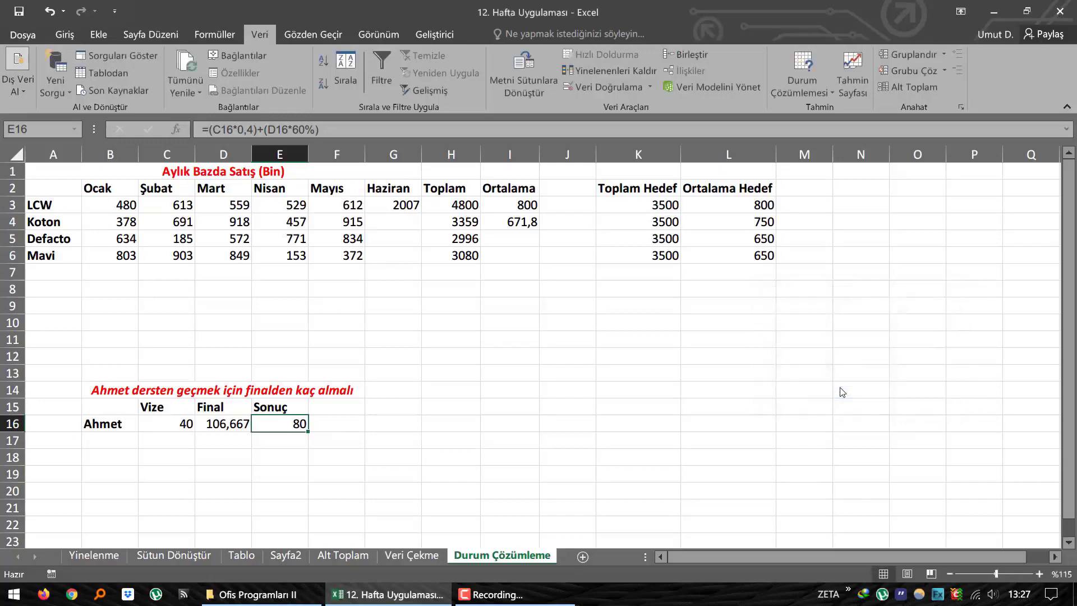